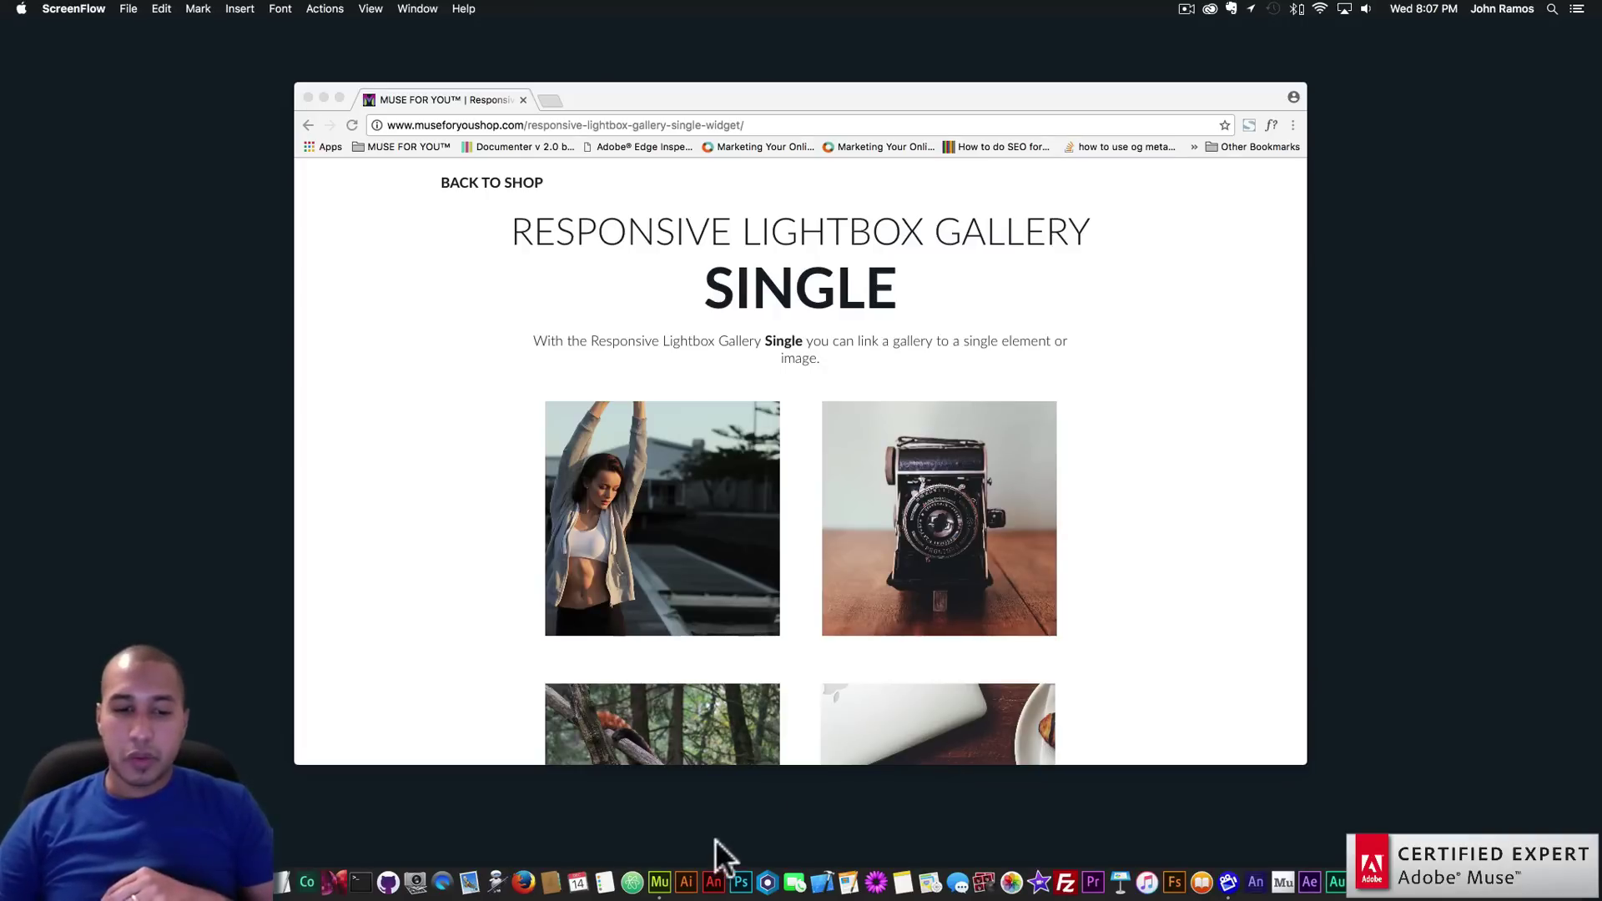
Switch to Adobe Muse, show the Library and filter its items by "rlg"
click(664, 880)
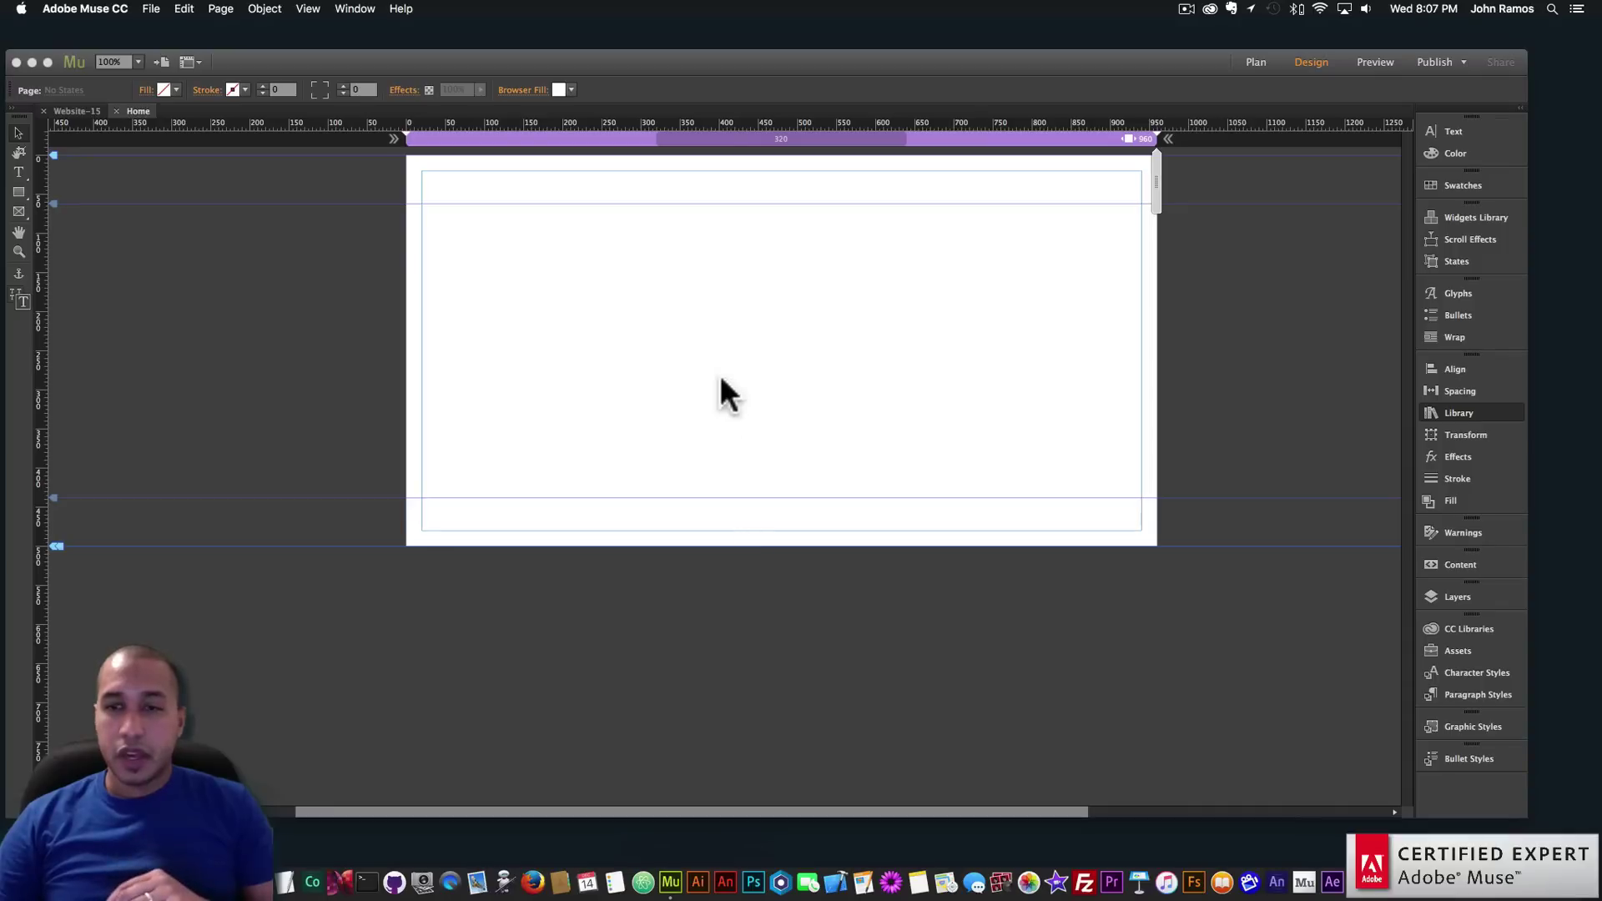
click(1438, 416)
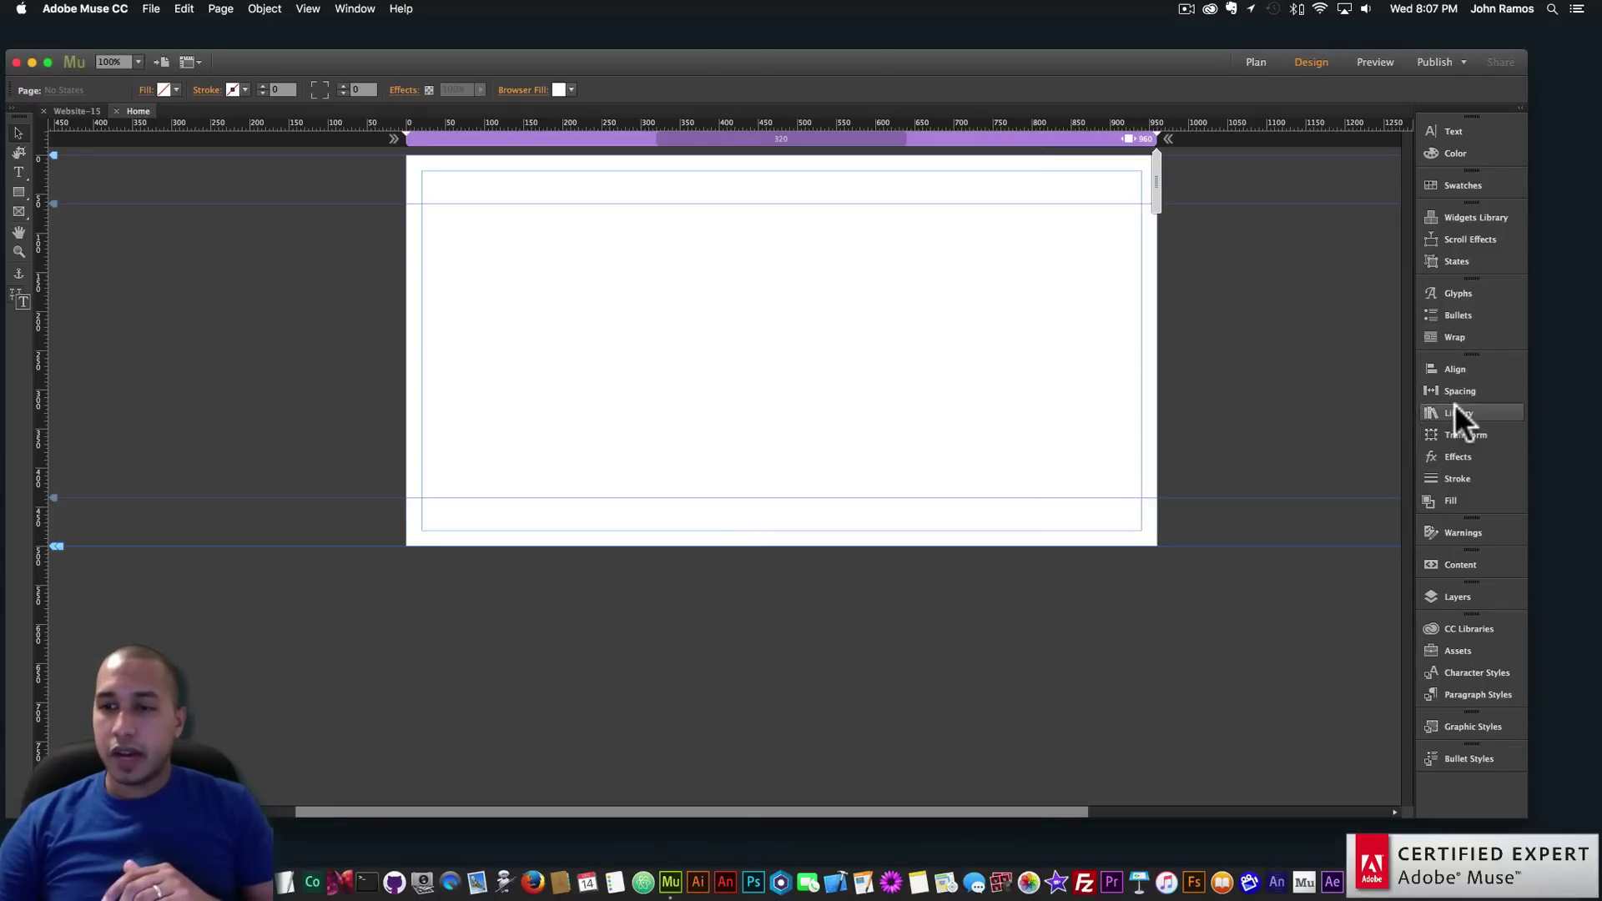
click(1454, 414)
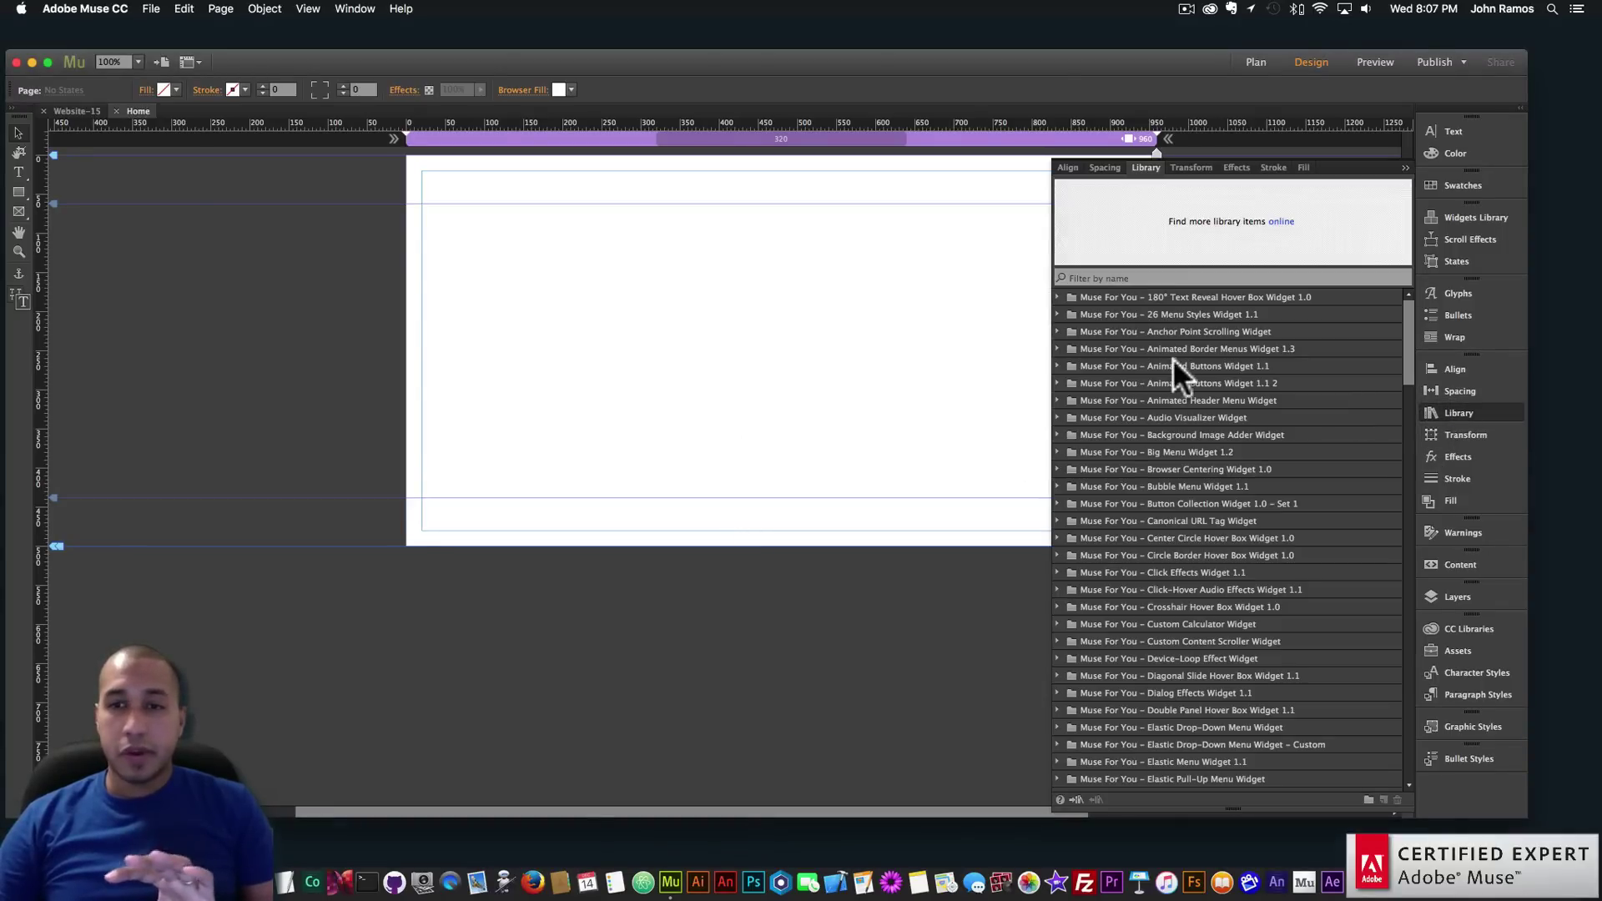
click(355, 9)
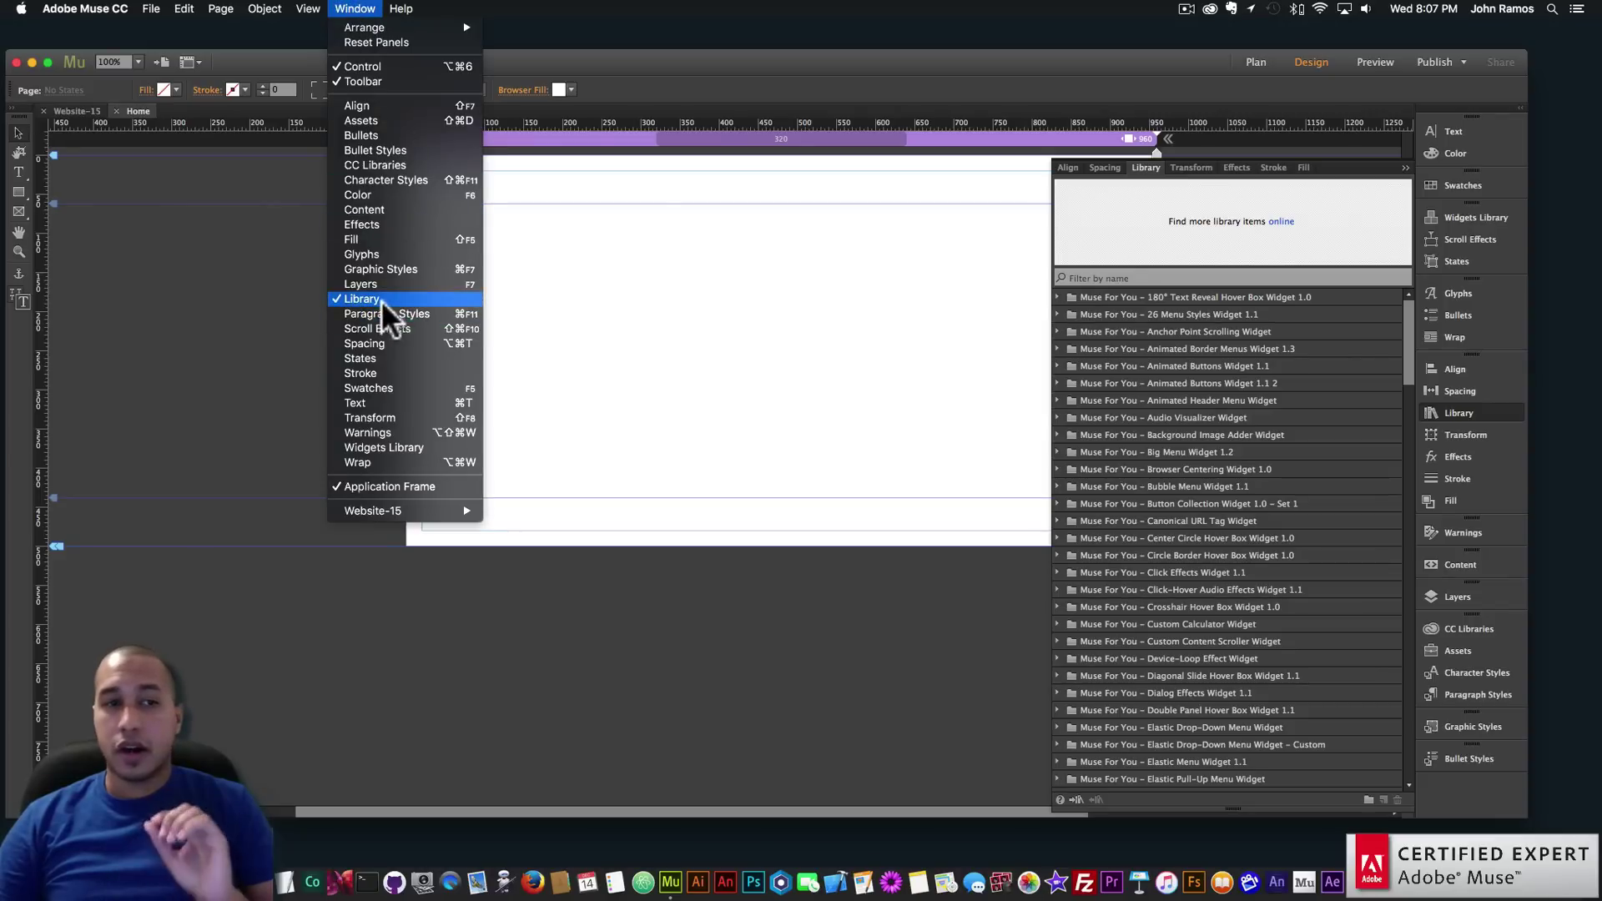
click(1100, 277)
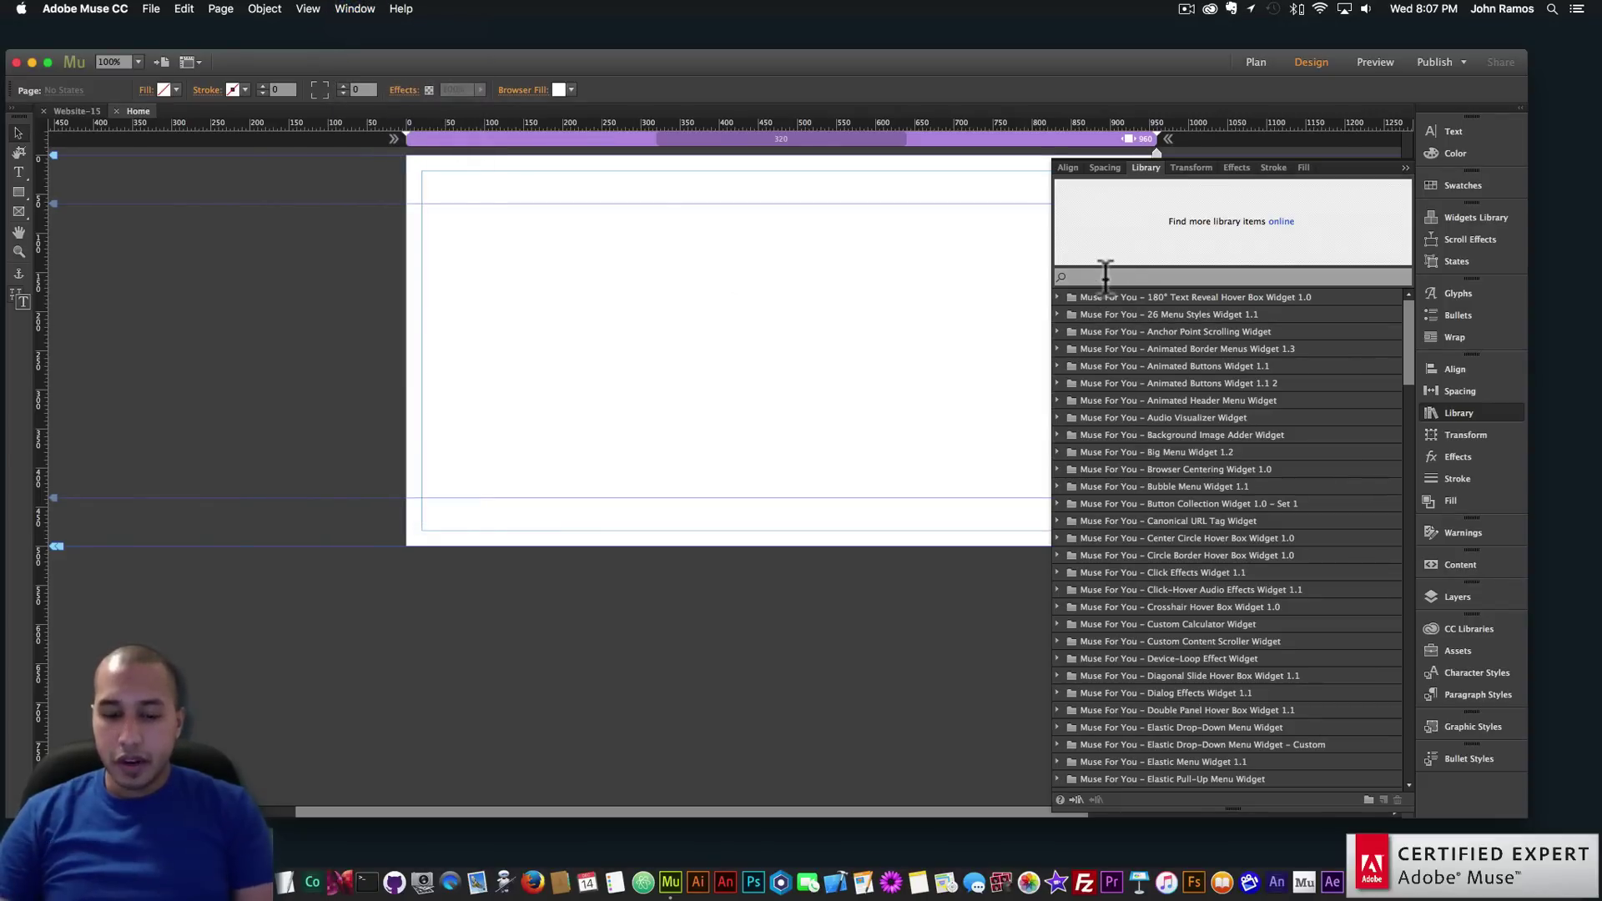
text(rlg)
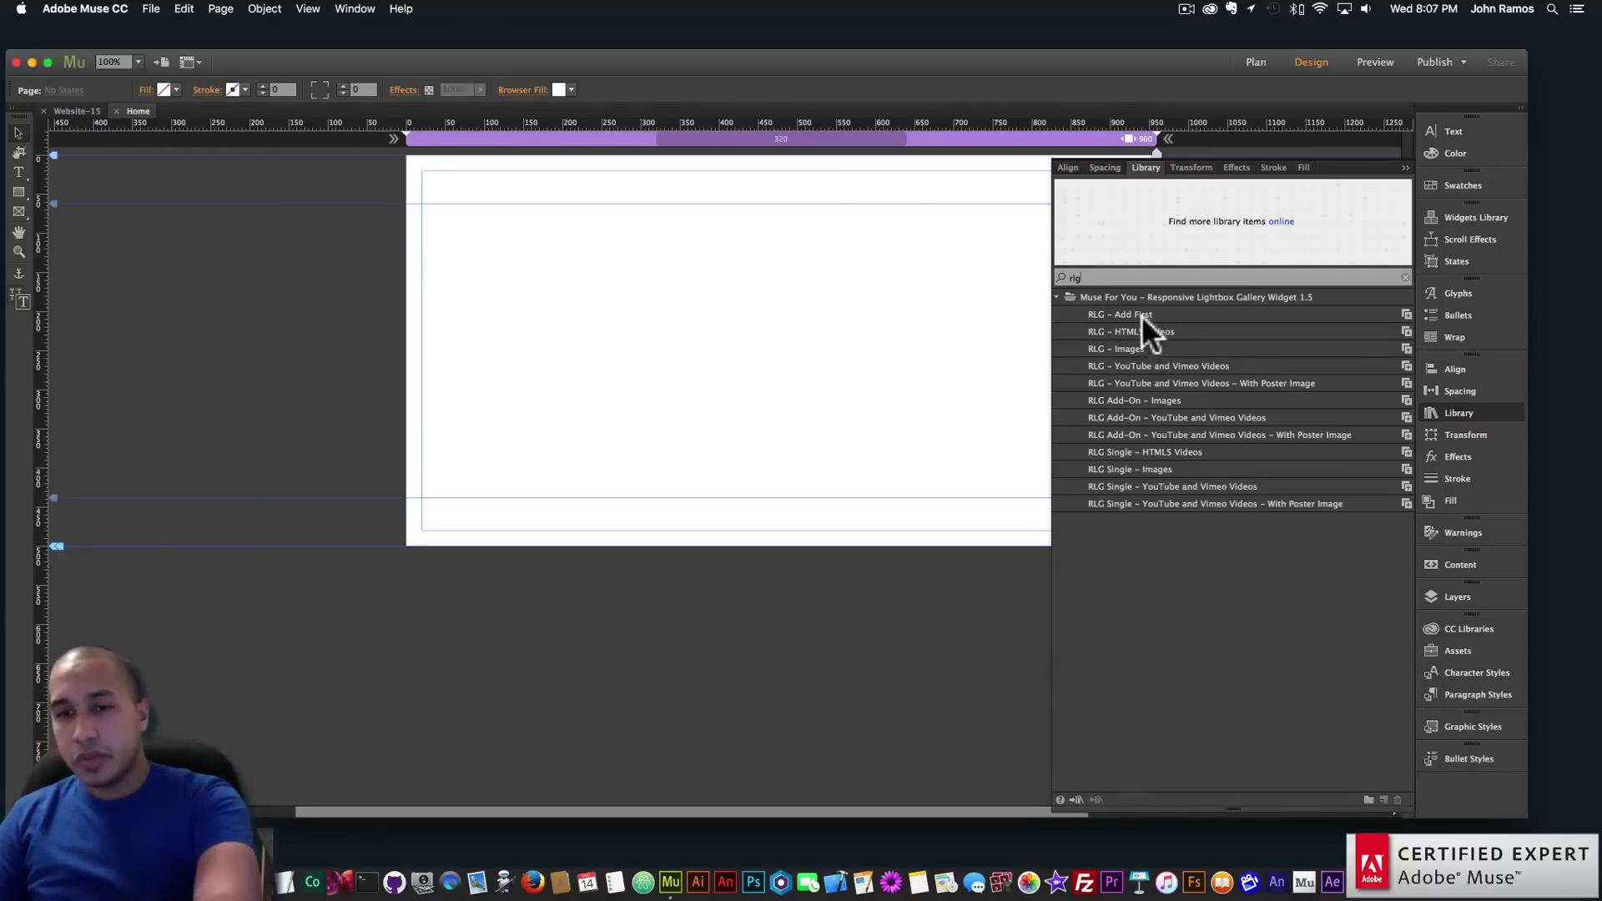
Place the RLG – Add First widget beside the page's upper-left corner at X -70, Y 0
click(1149, 451)
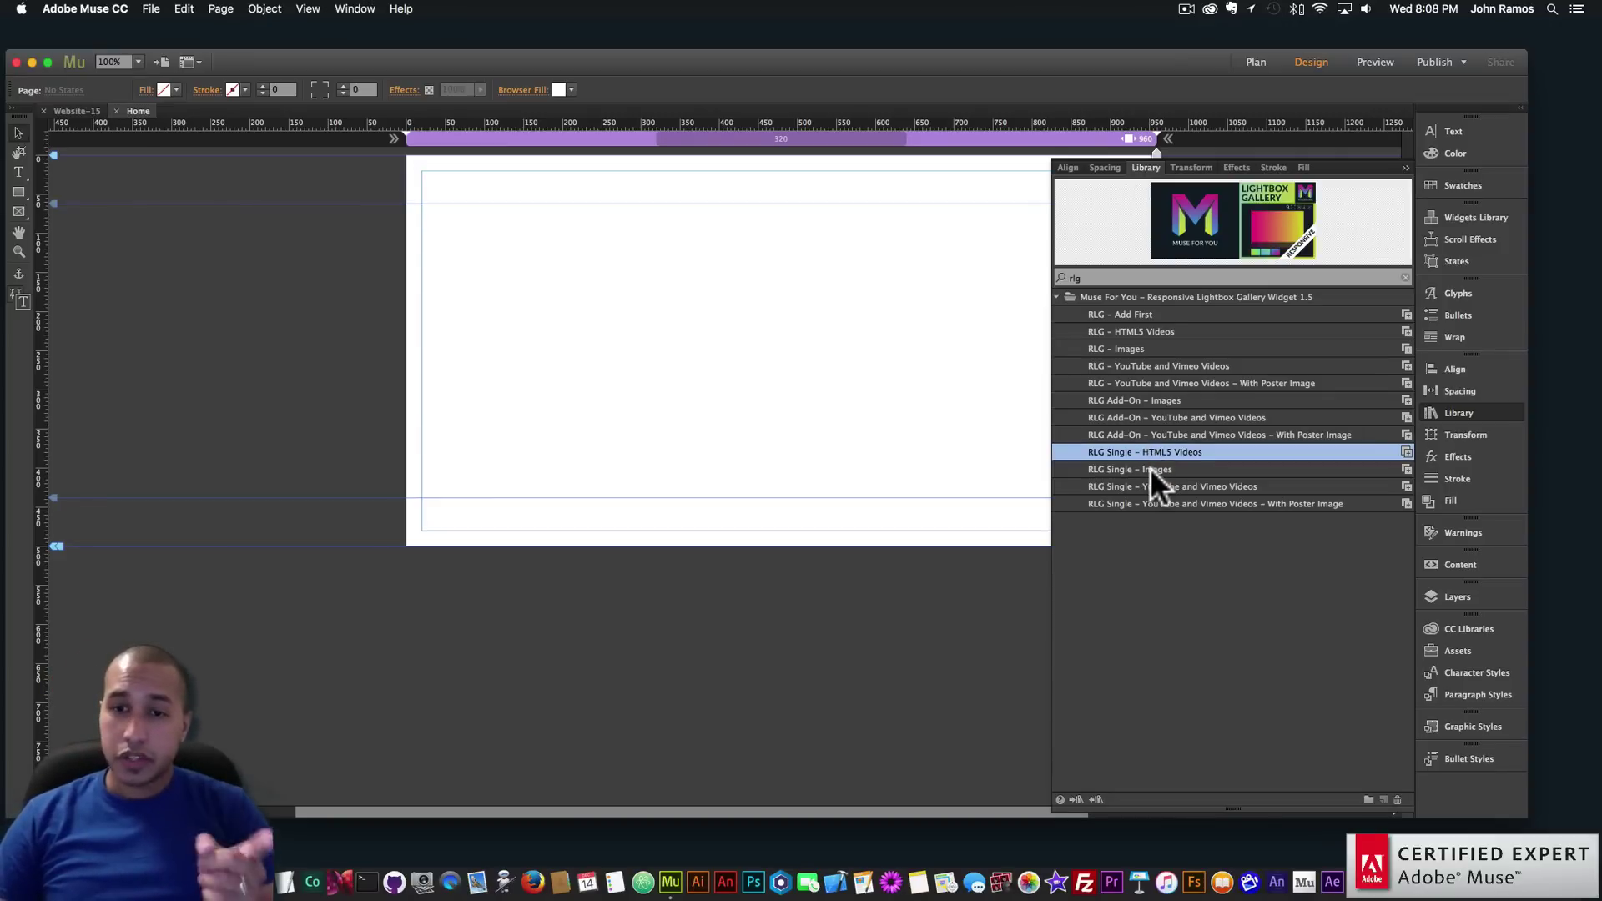
click(1128, 314)
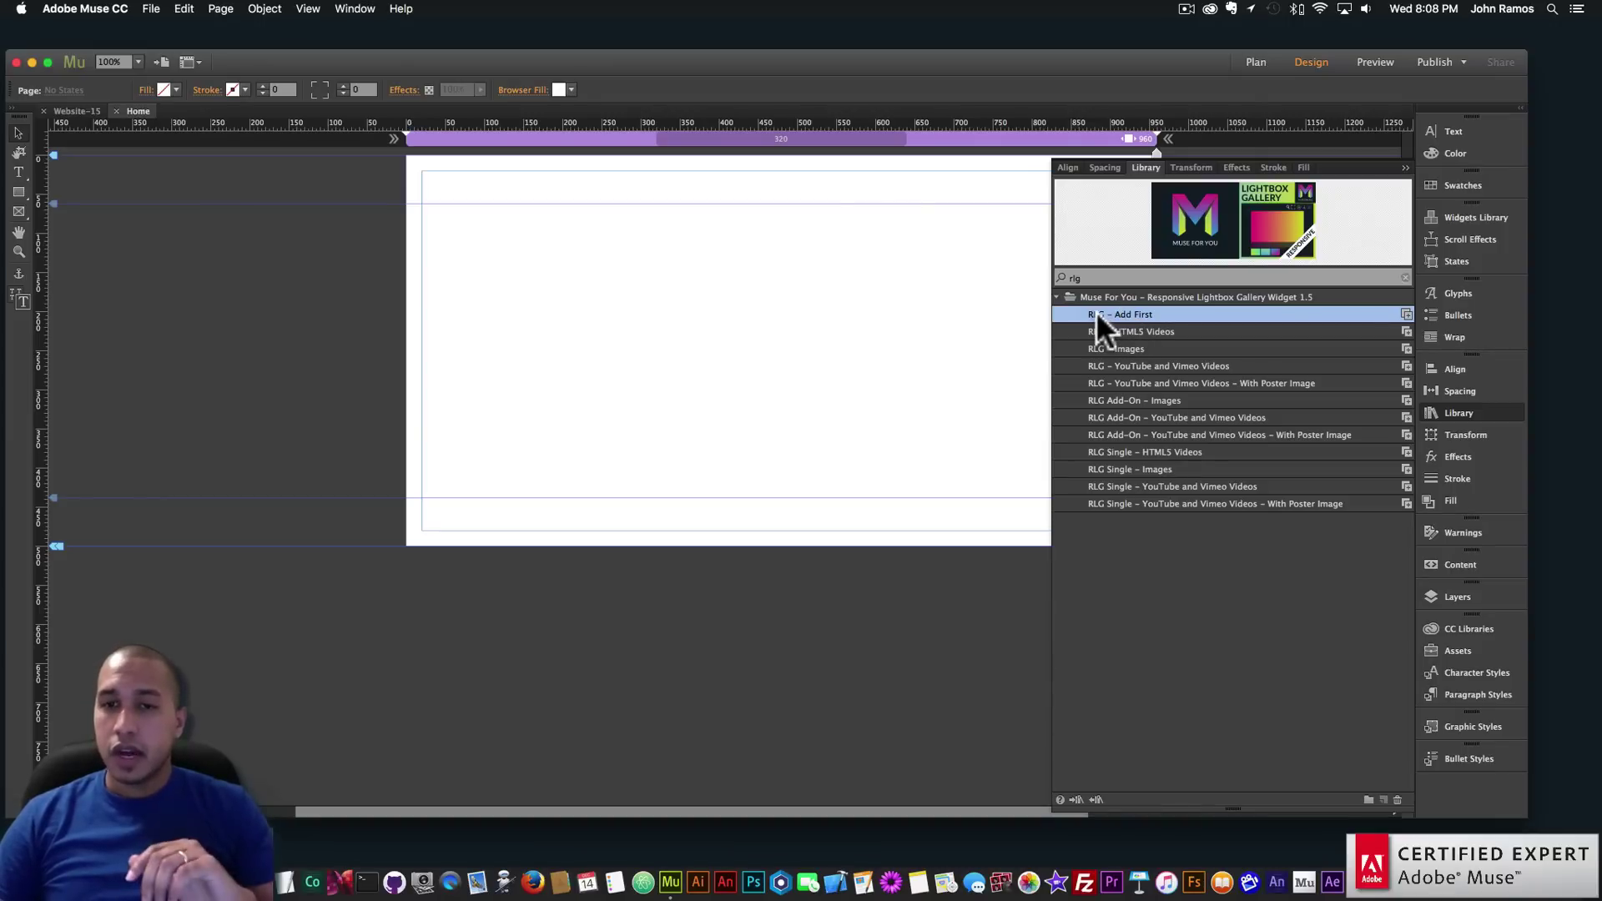
drag(1099, 310, 382, 191)
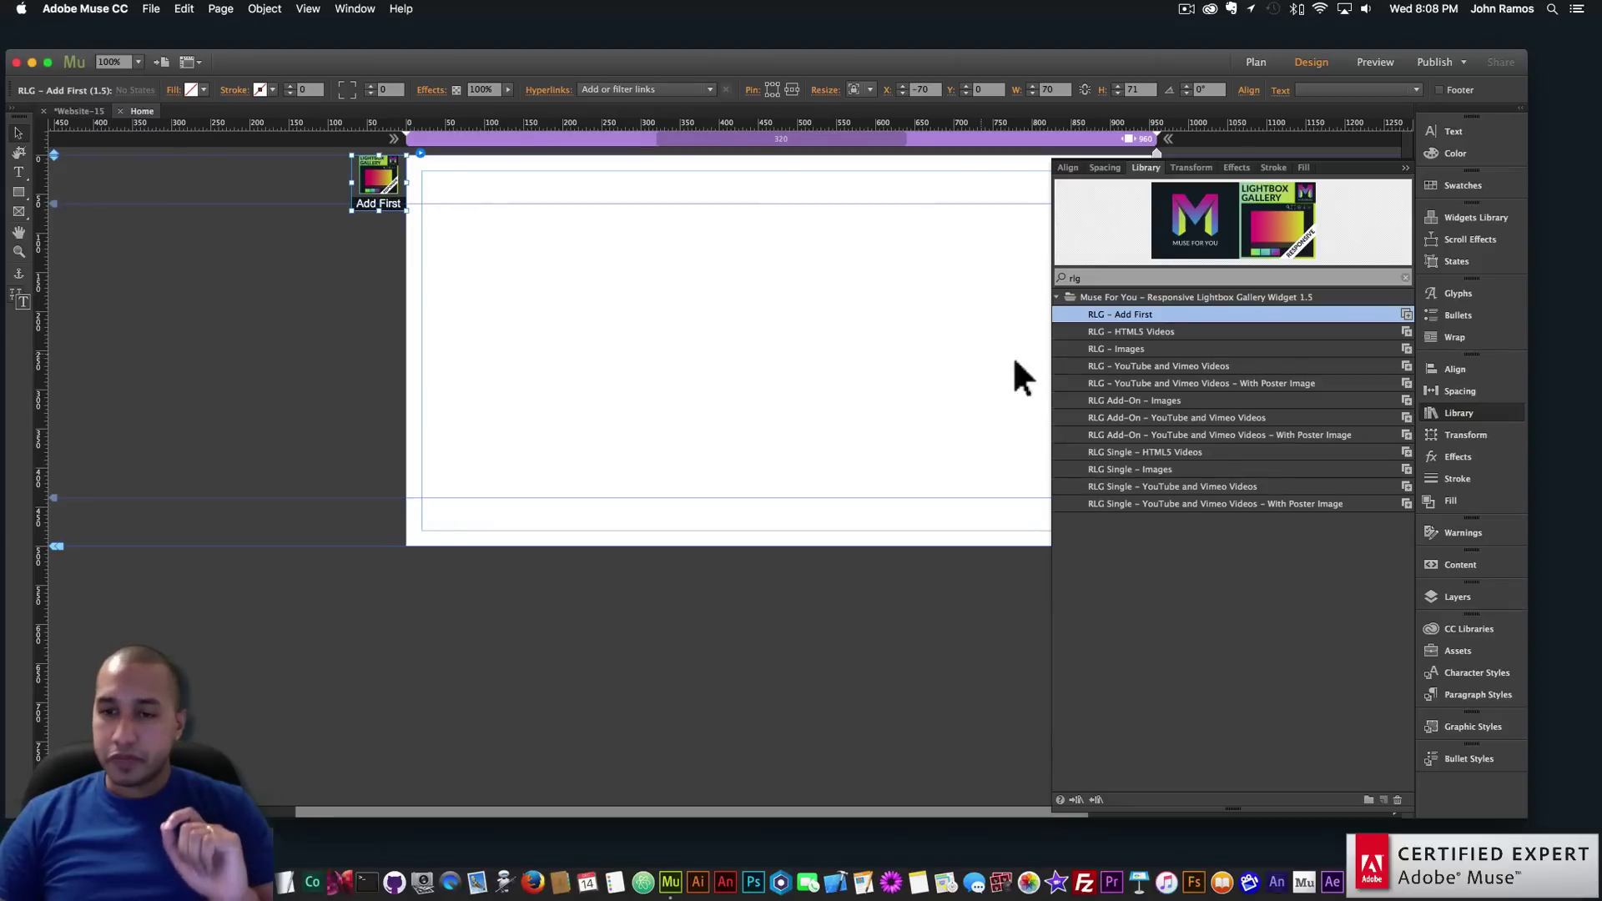
Place the RLG Single – Images widget beneath Add First at X -70, Y 98, and review its options
click(1148, 469)
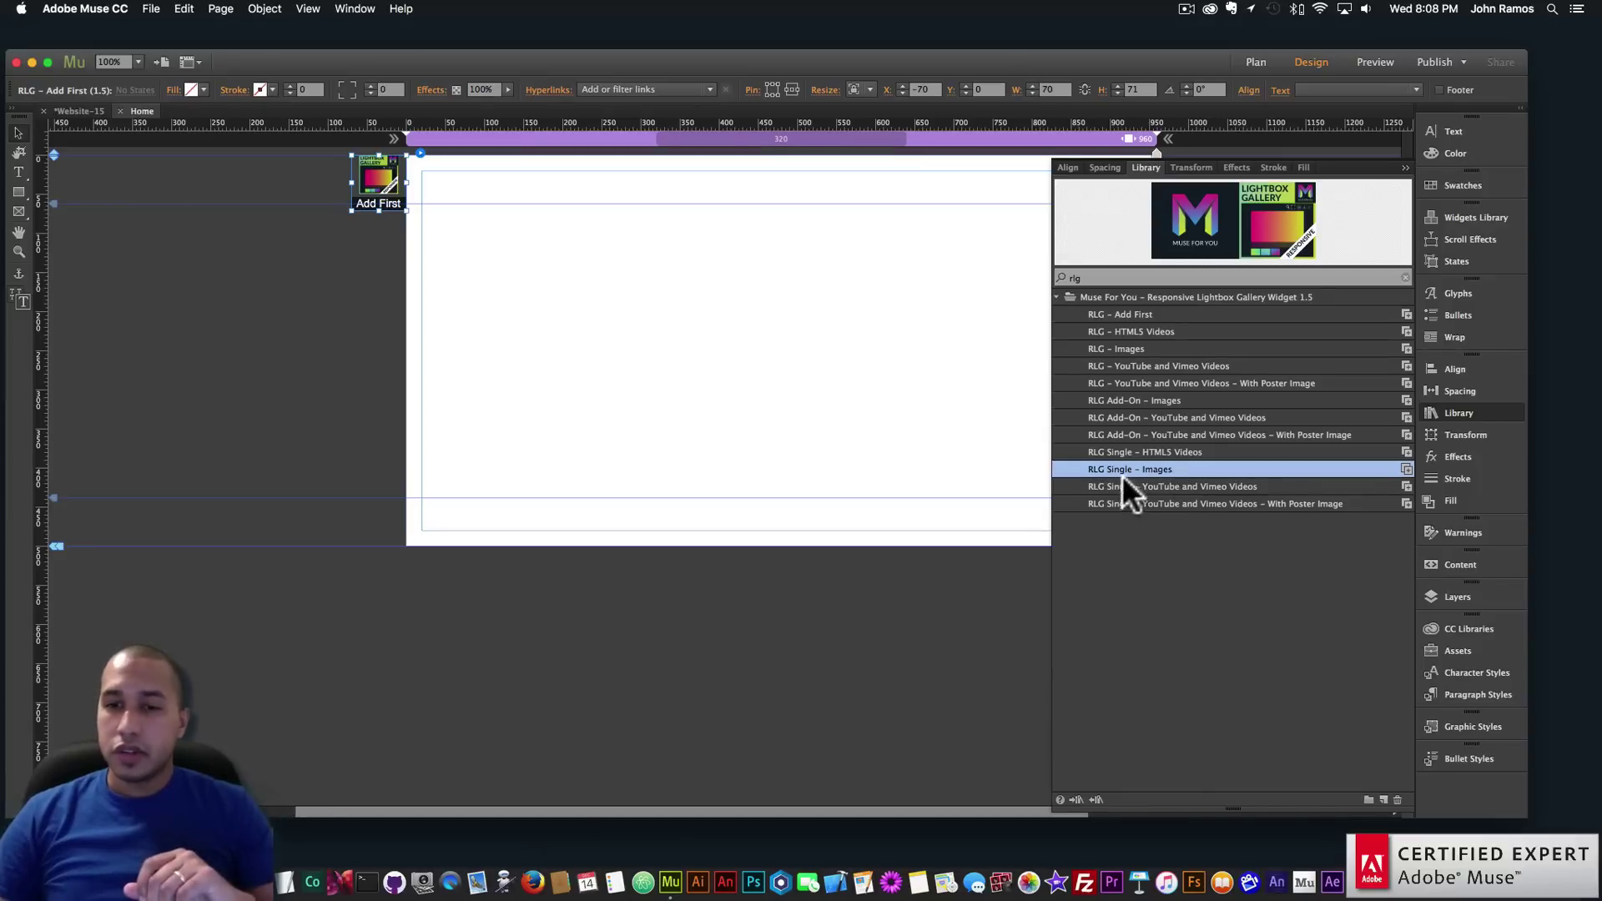
drag(1130, 469, 379, 261)
click(372, 262)
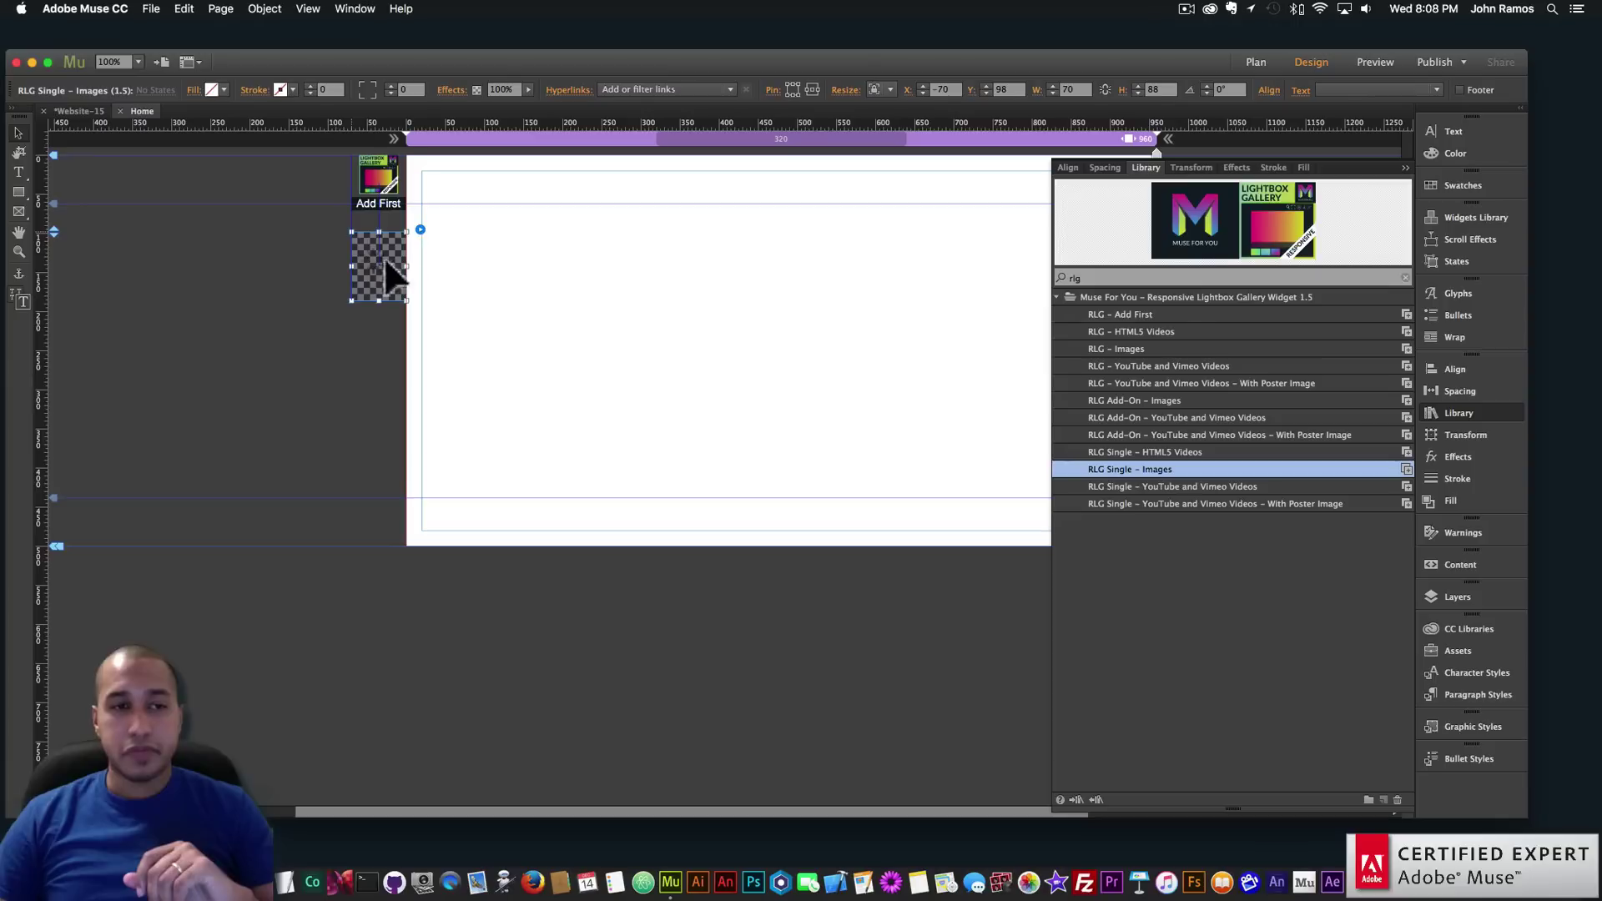
click(421, 229)
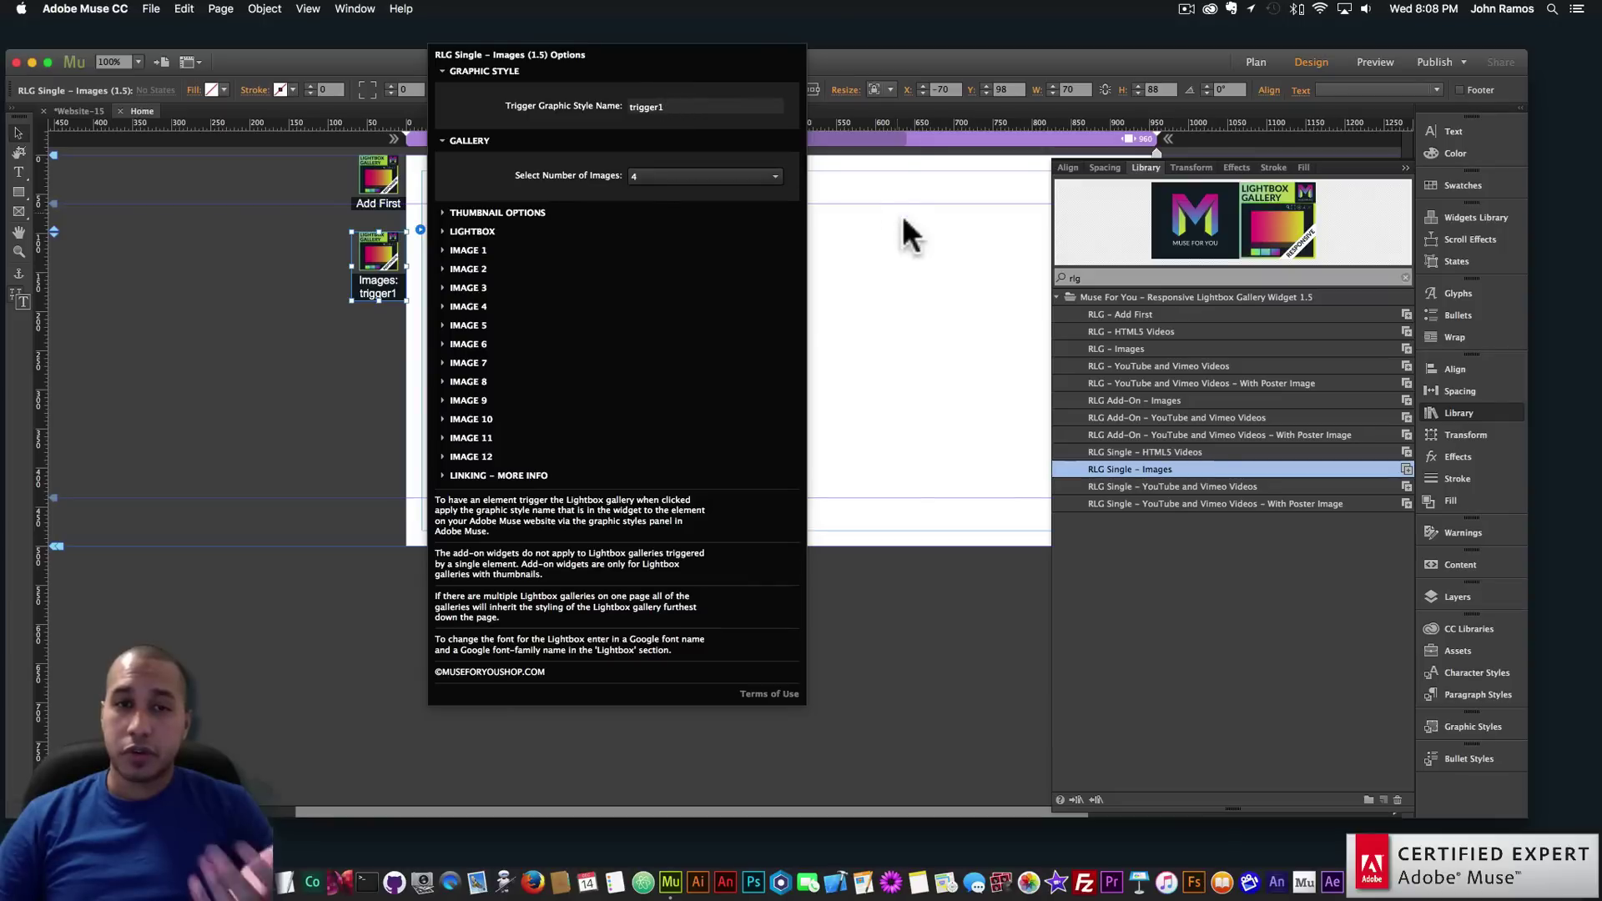
click(814, 223)
Draw a rectangle about 205 by 182 px on the page, near X 247, Y 117, and fill it blue
click(18, 192)
drag(599, 247, 760, 389)
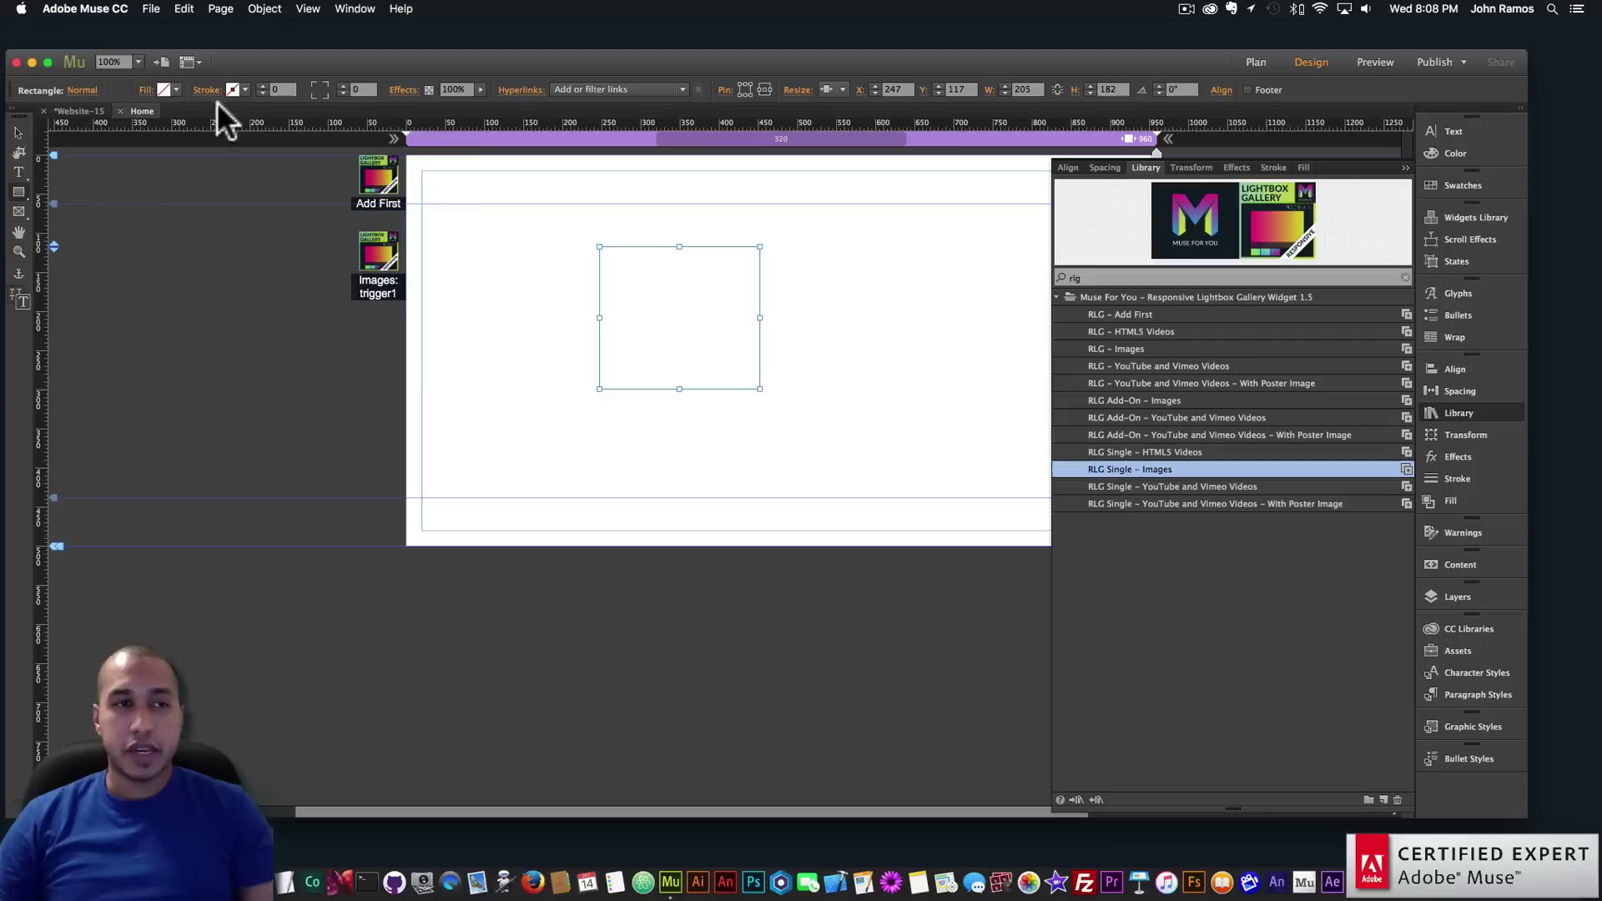
click(177, 89)
click(383, 136)
click(18, 133)
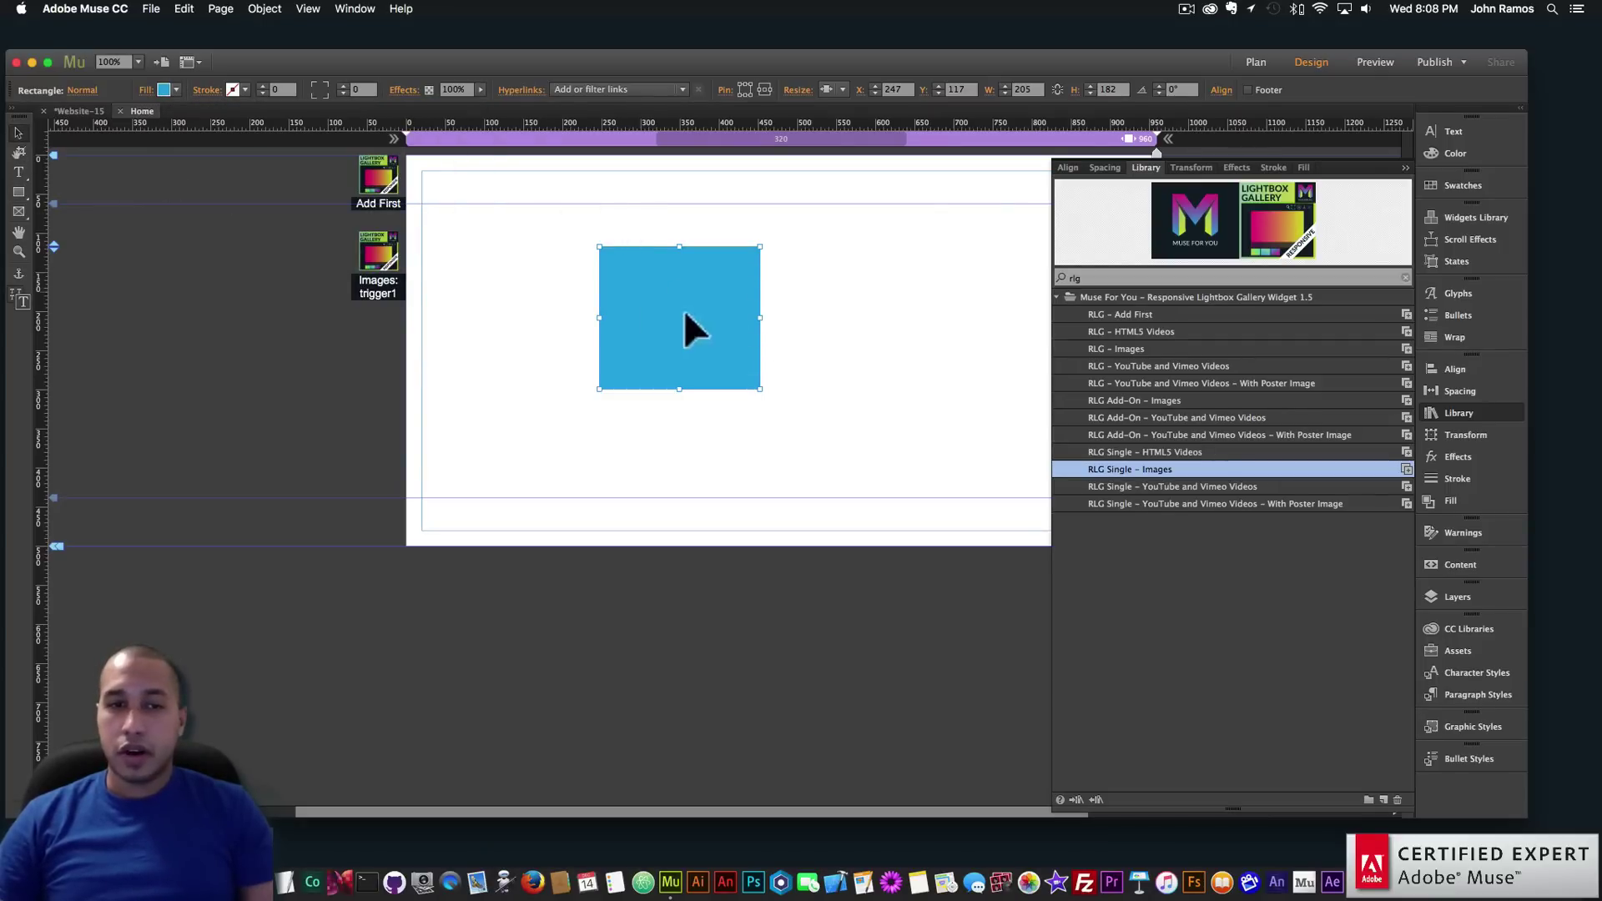
Create a graphic style from the blue rectangle's attributes and name it trigger1
click(1471, 729)
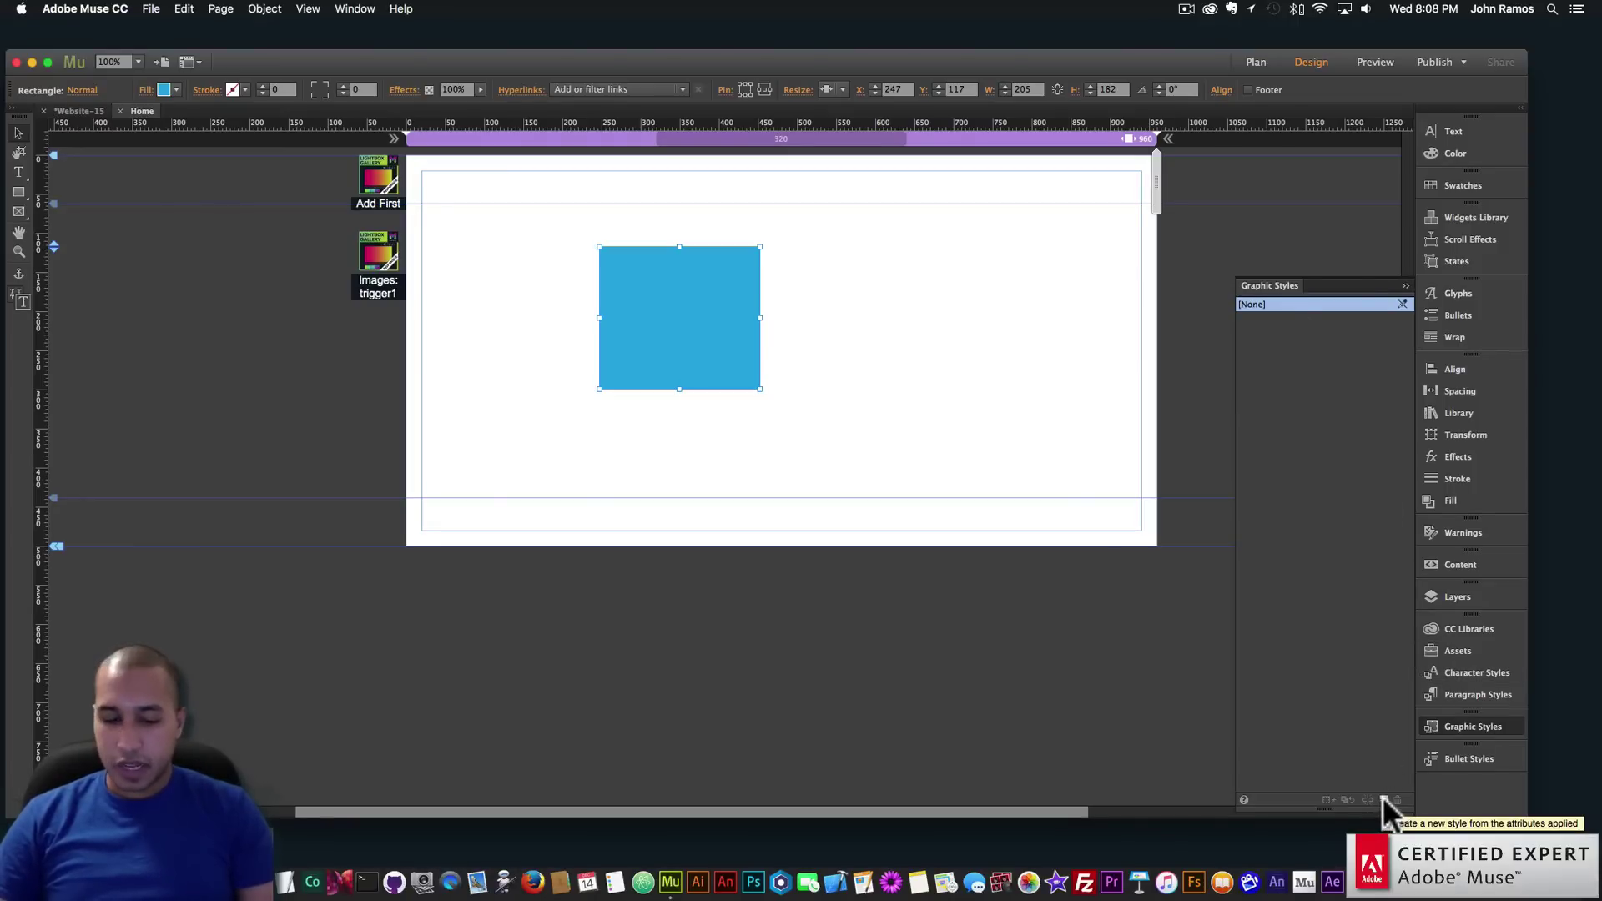
key(shift+super+z)
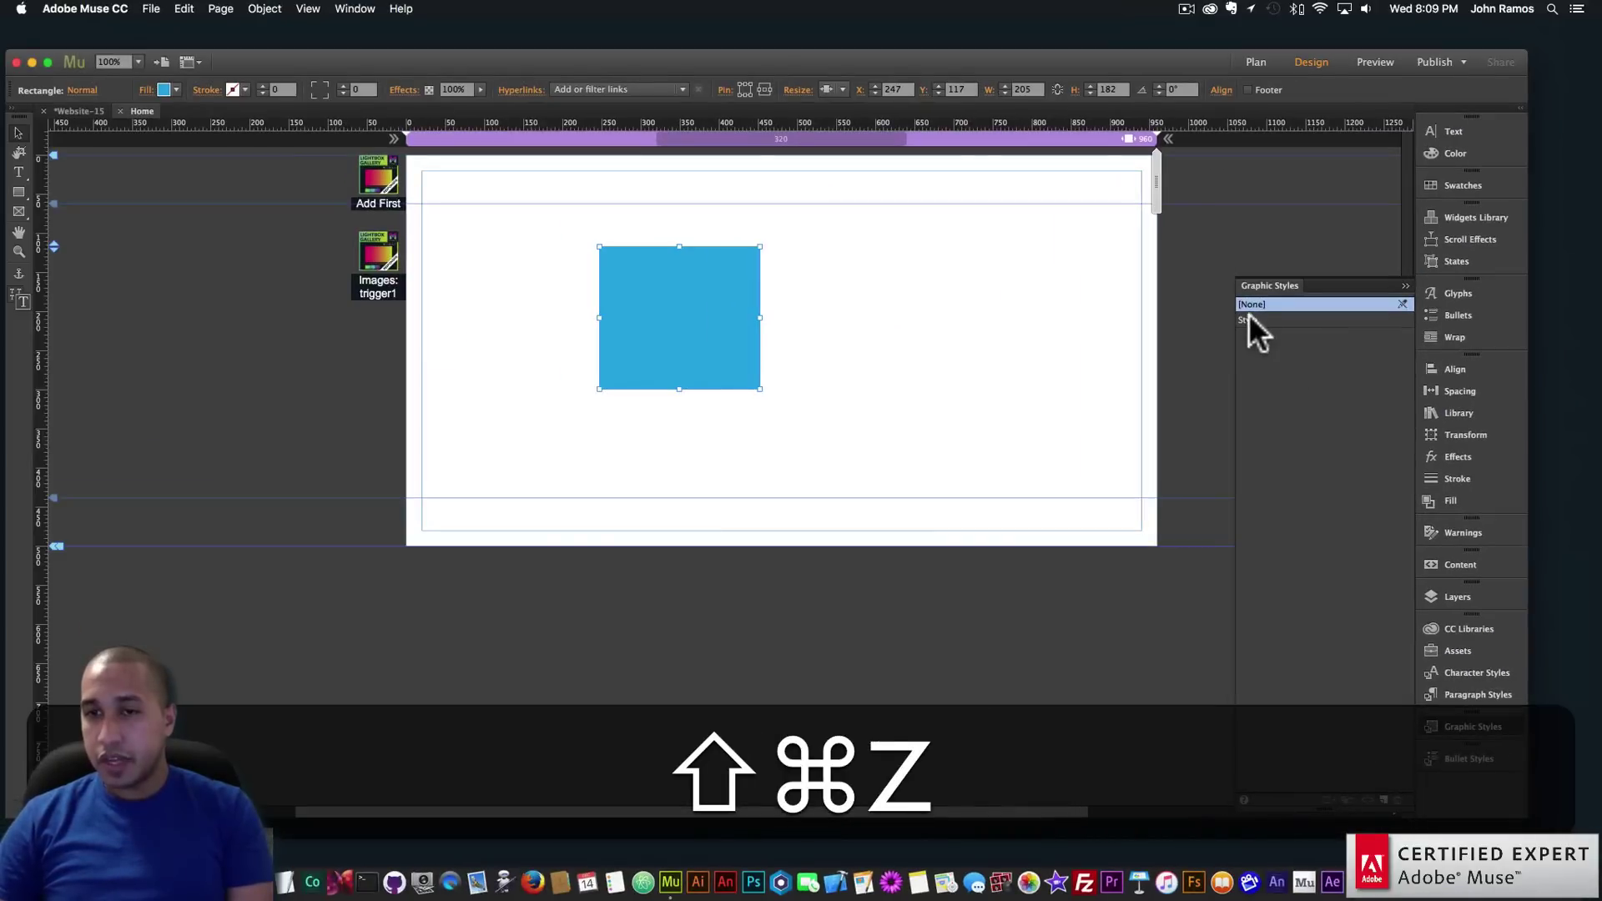
double_click(1248, 320)
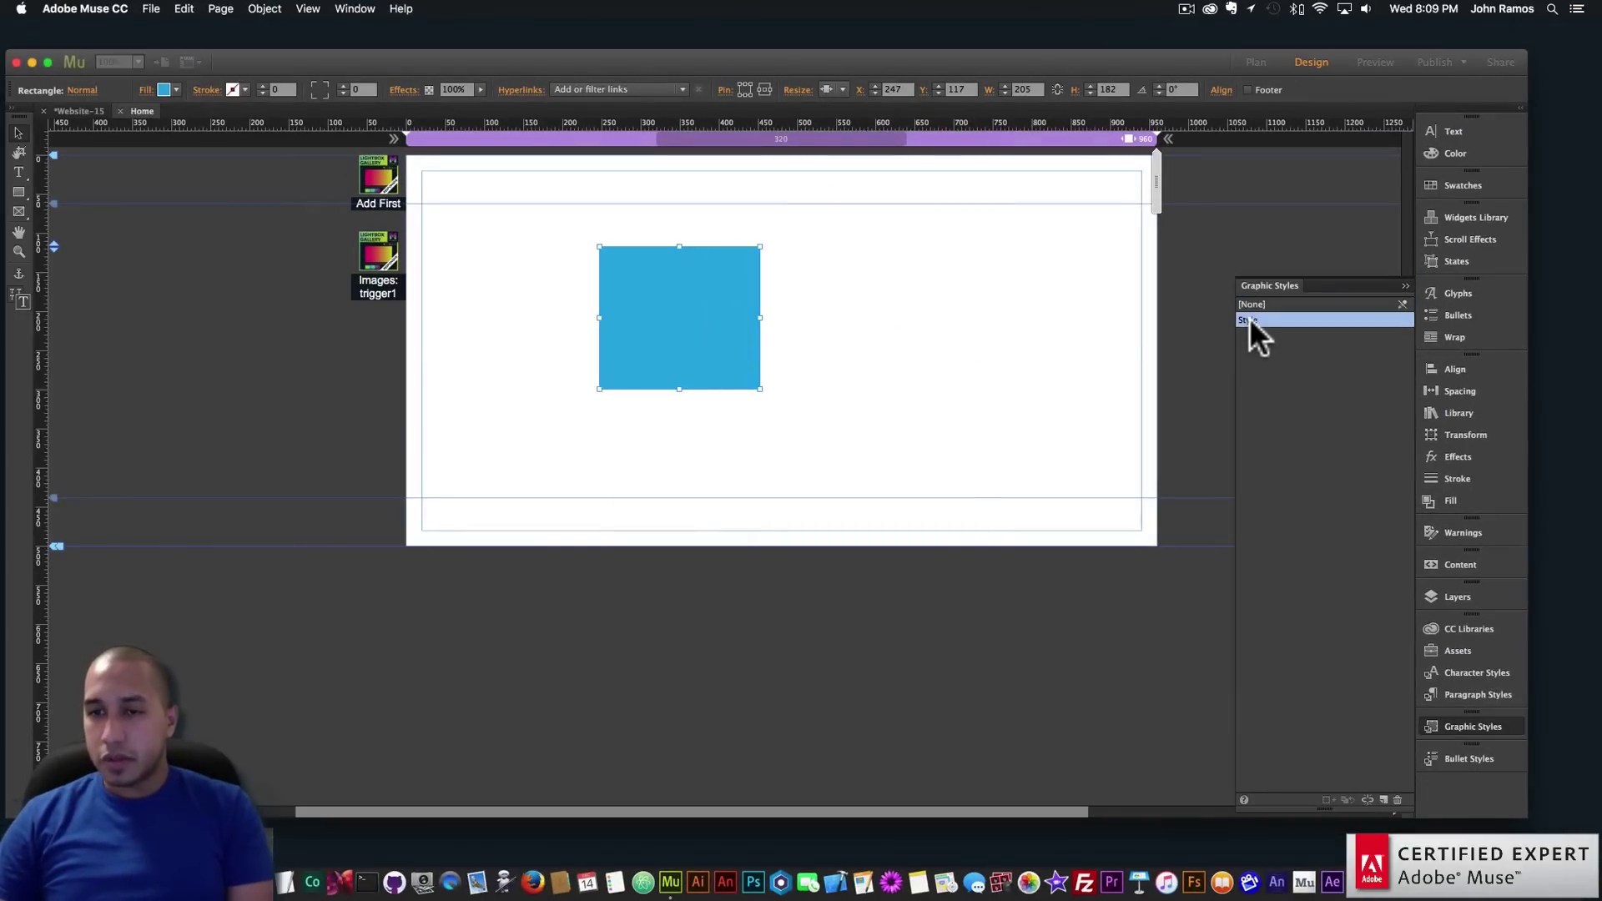
text(tri)
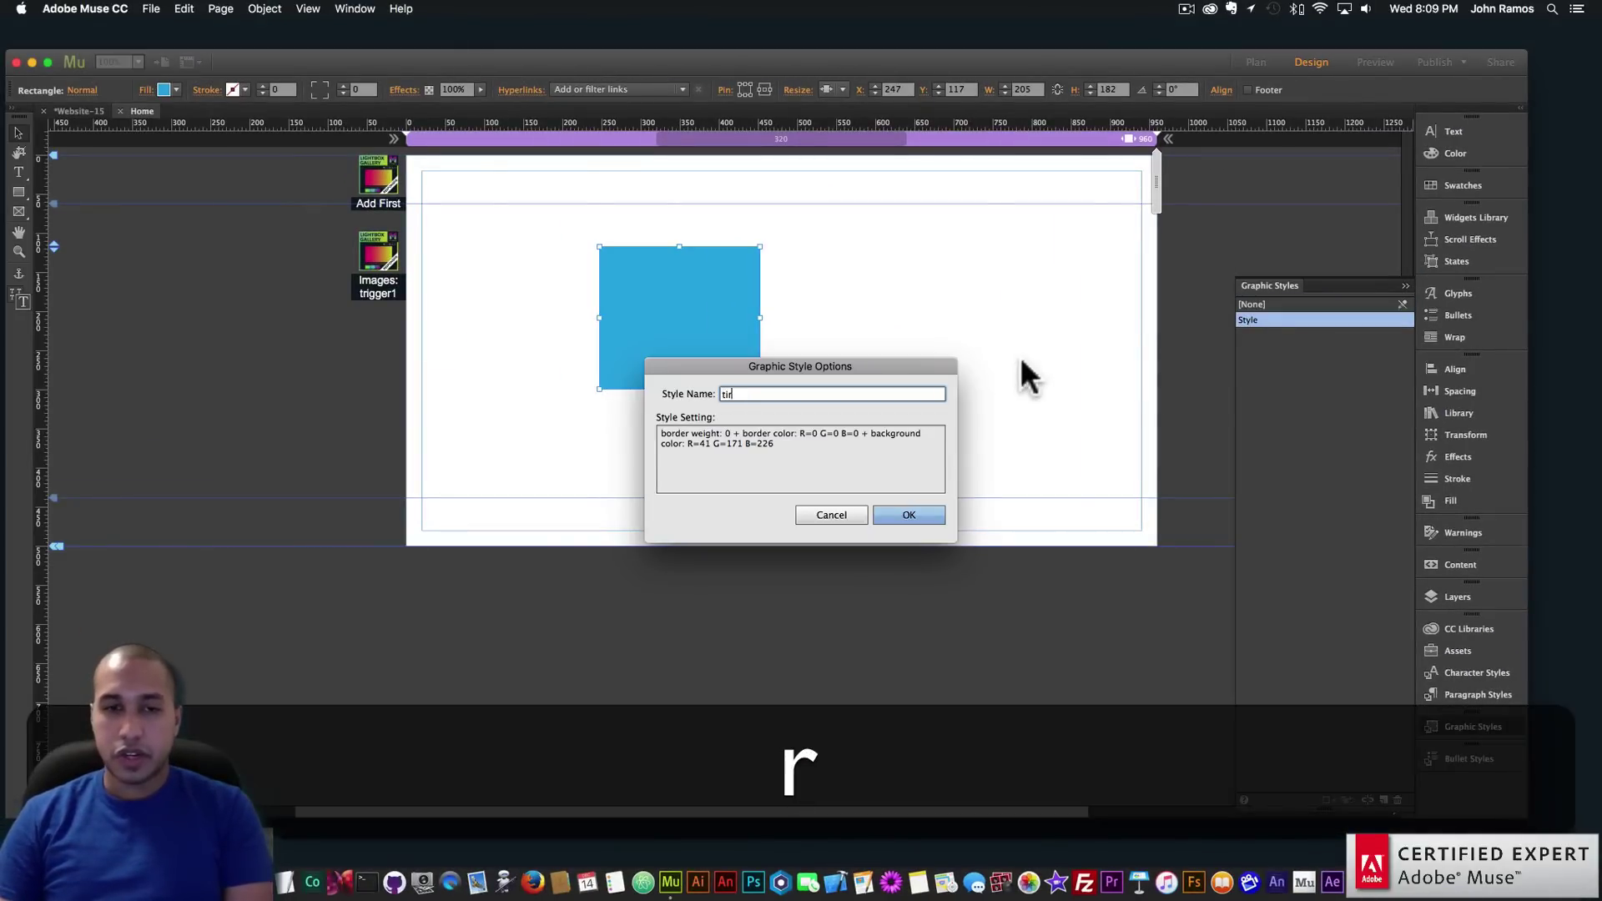
text(gger1)
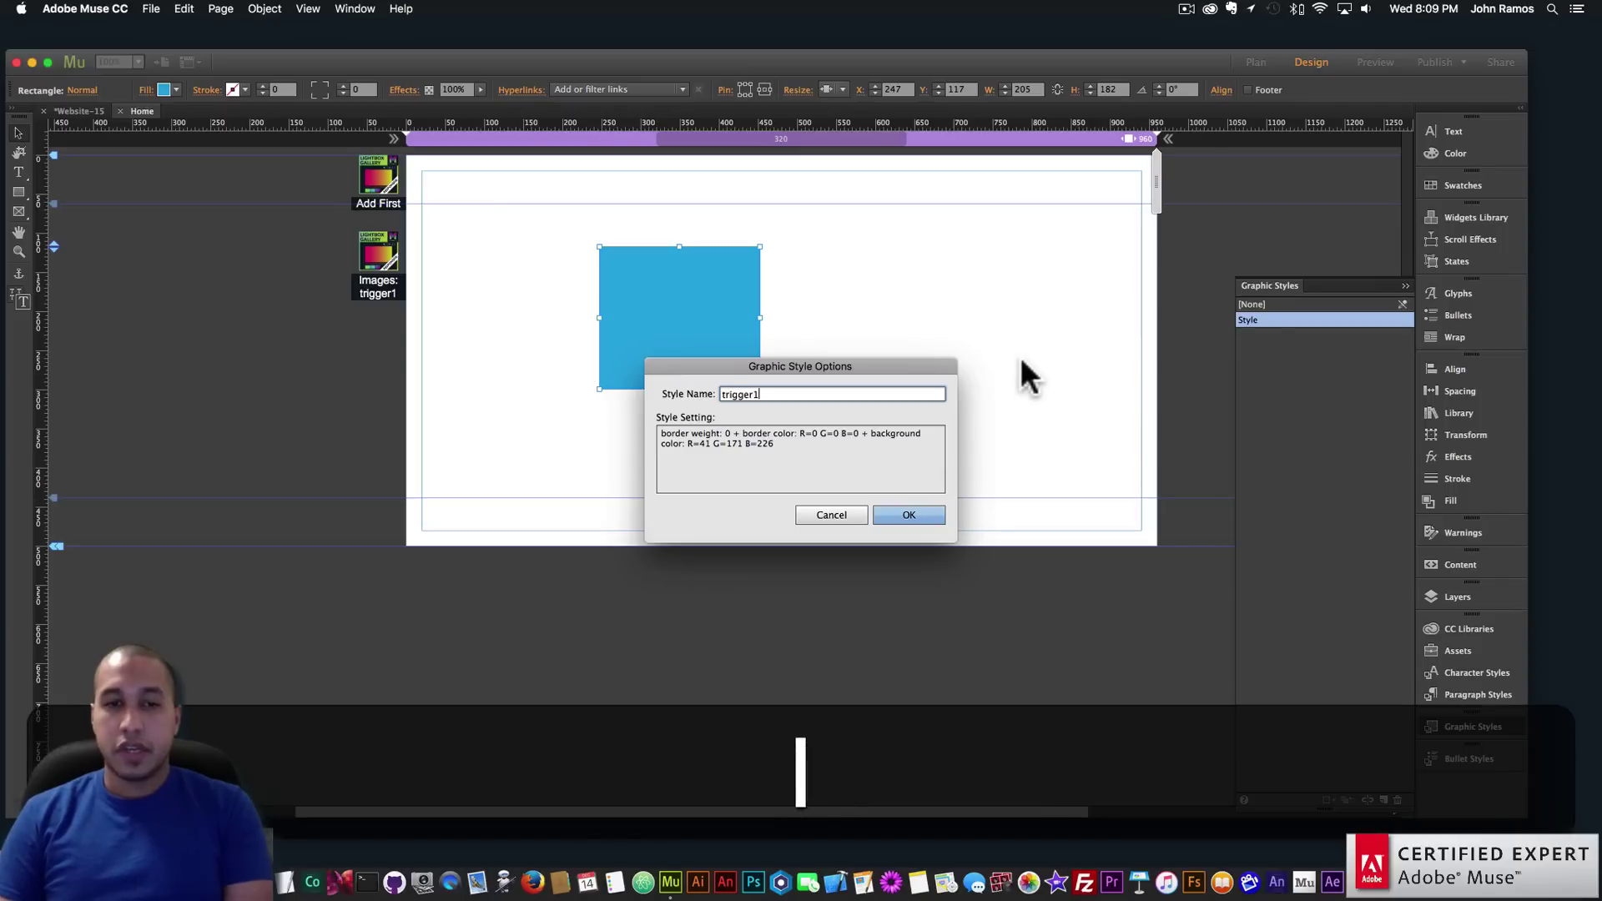
key(Return)
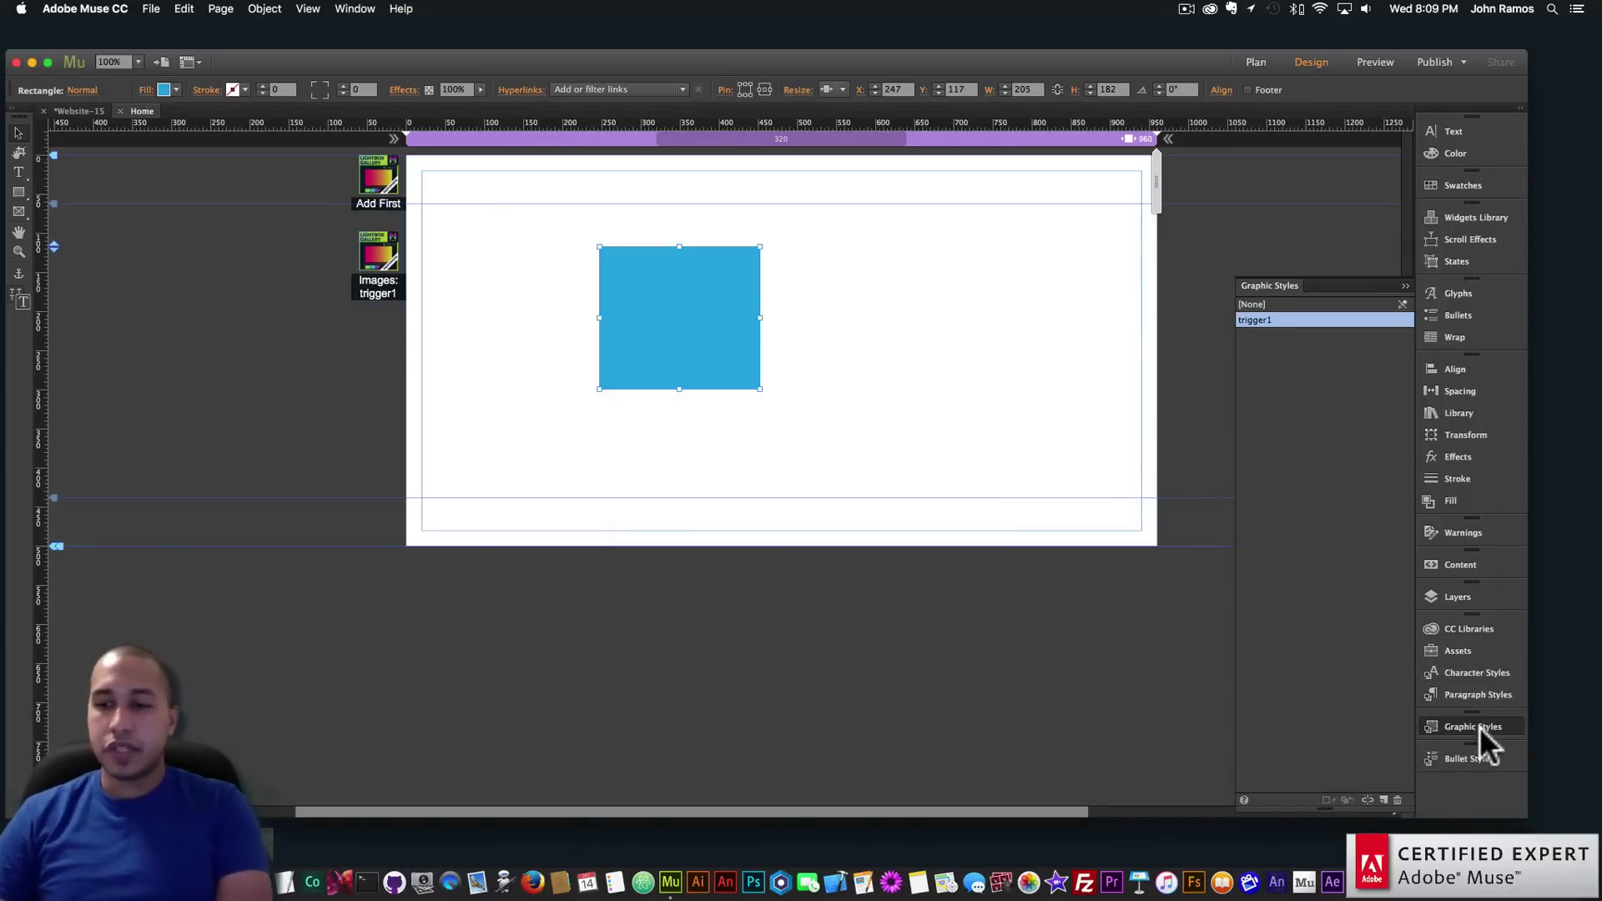
Check which graphic style is applied to the blue rectangle
click(811, 338)
click(354, 9)
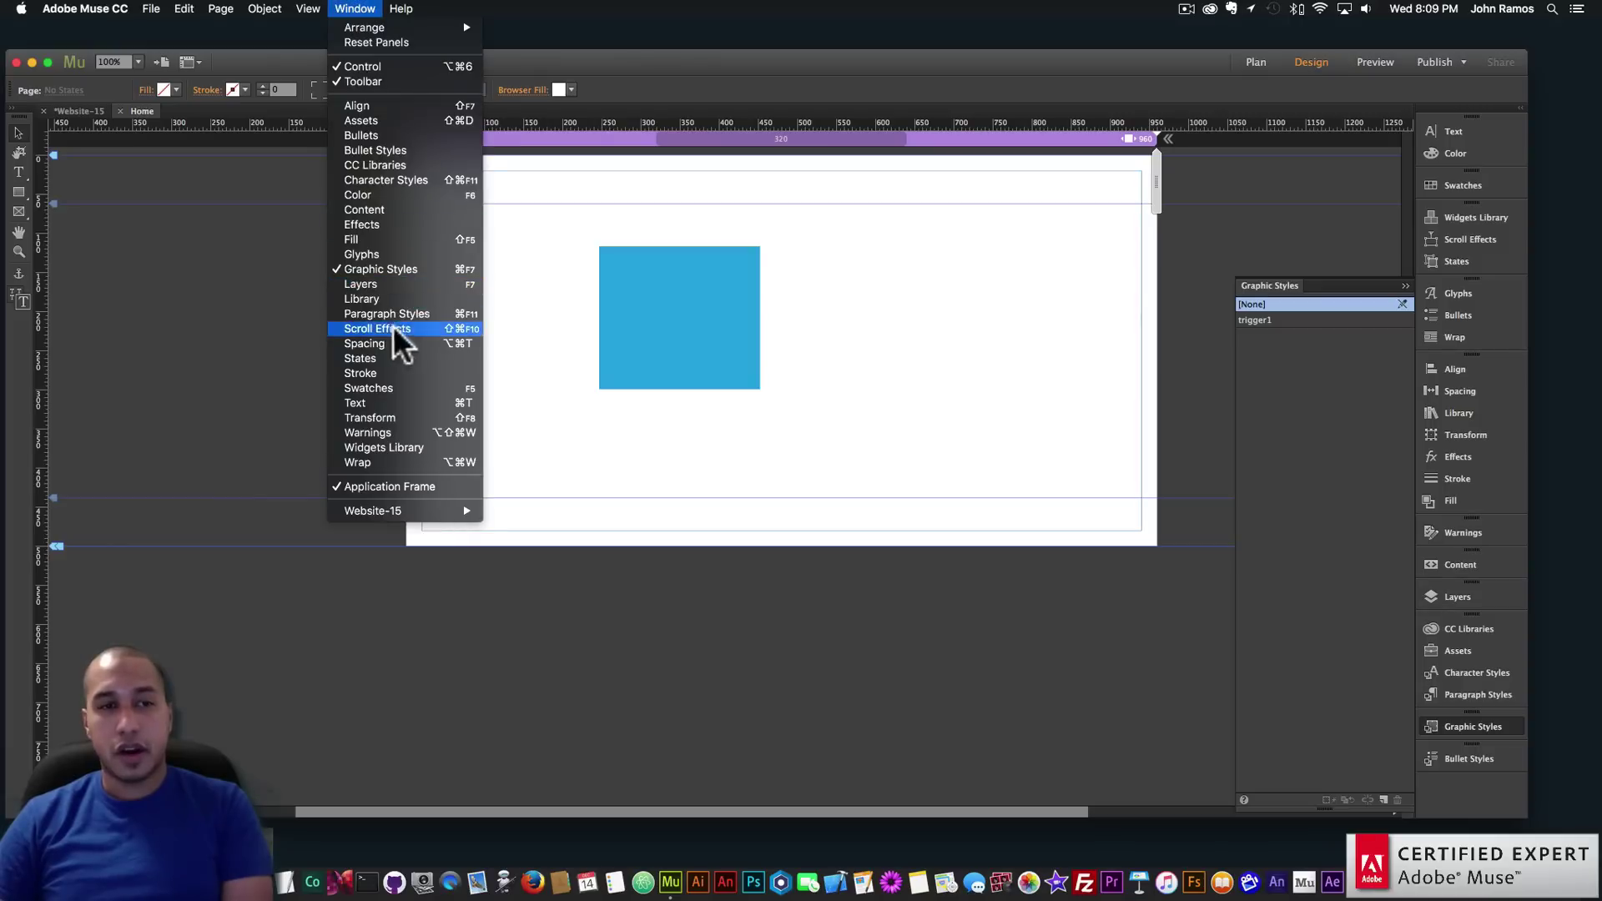
click(701, 318)
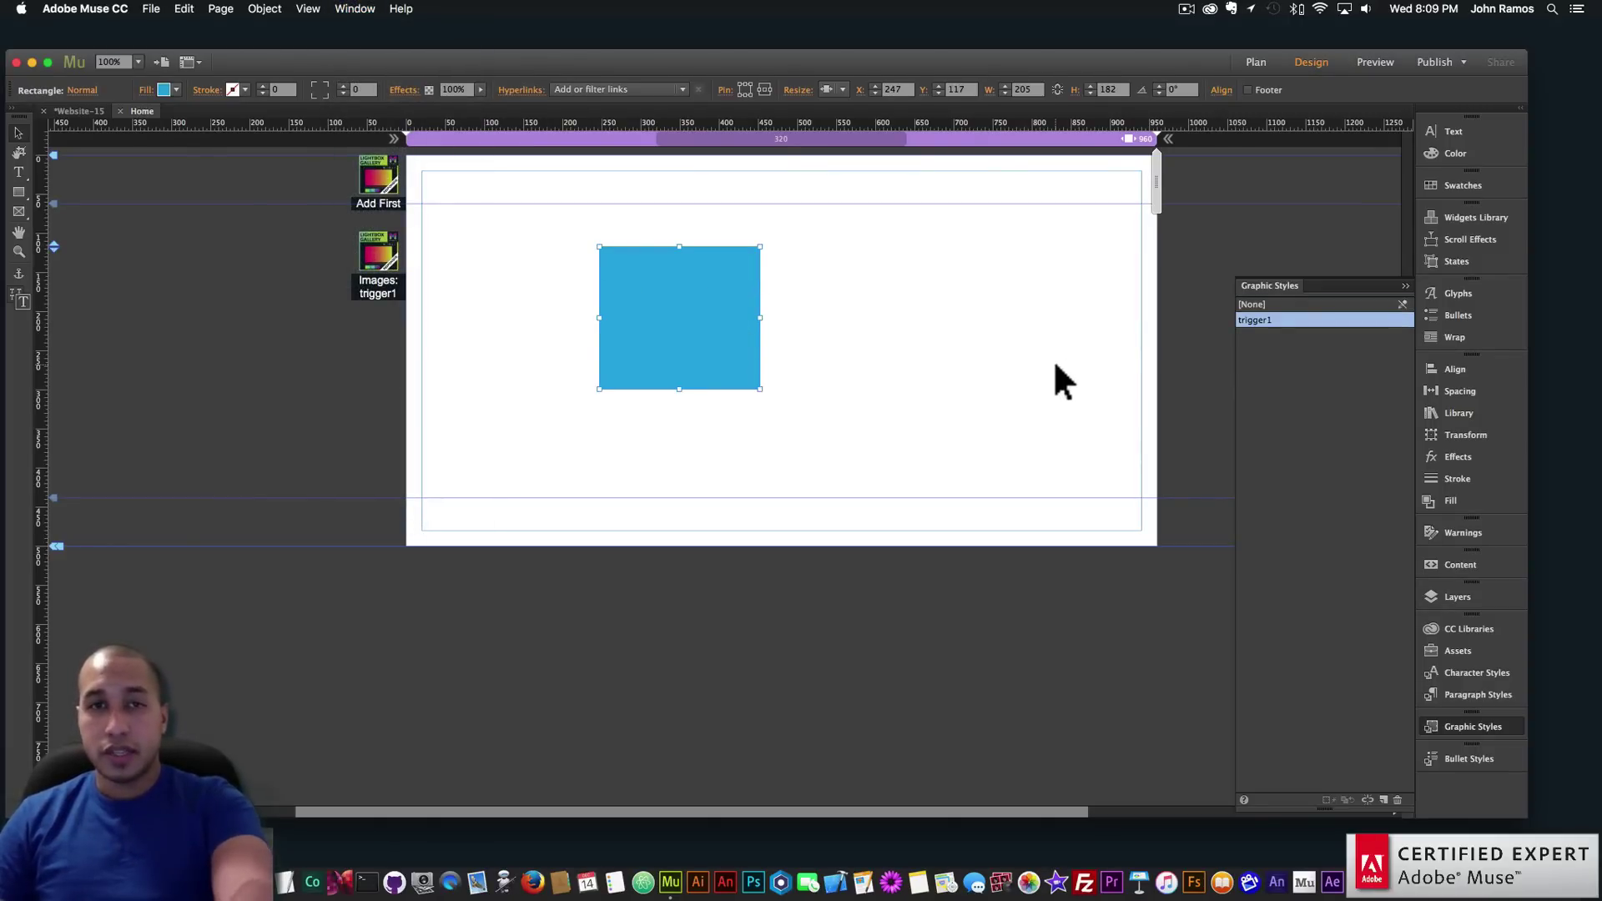
click(984, 377)
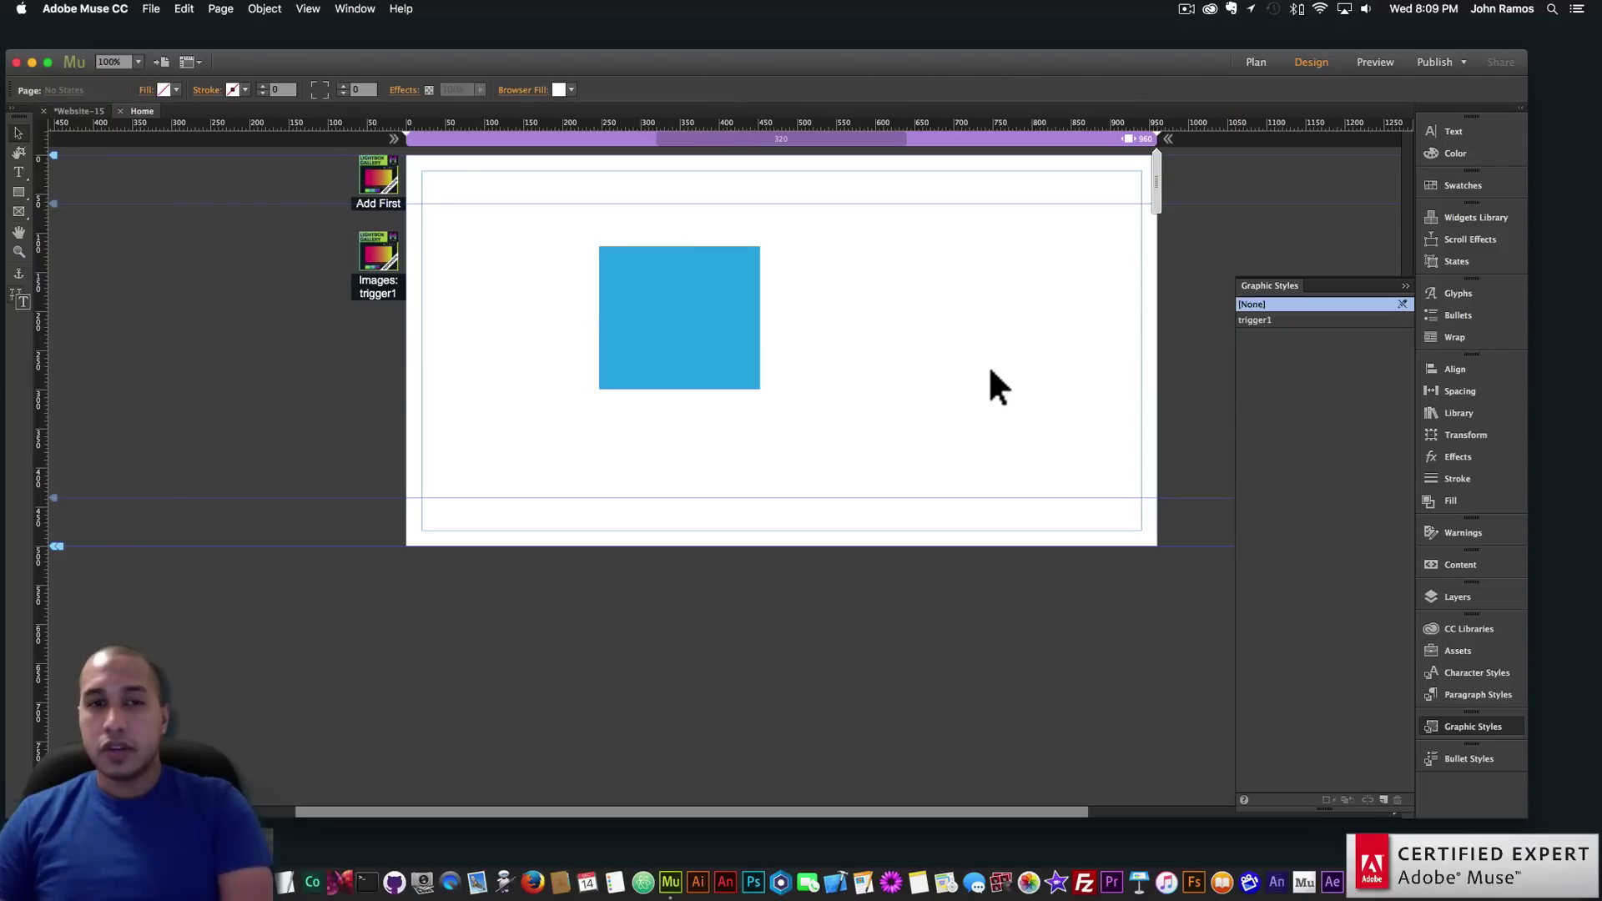
Preview the page in the browser and test the blue rectangle by opening and closing its lightbox gallery
click(148, 10)
click(200, 254)
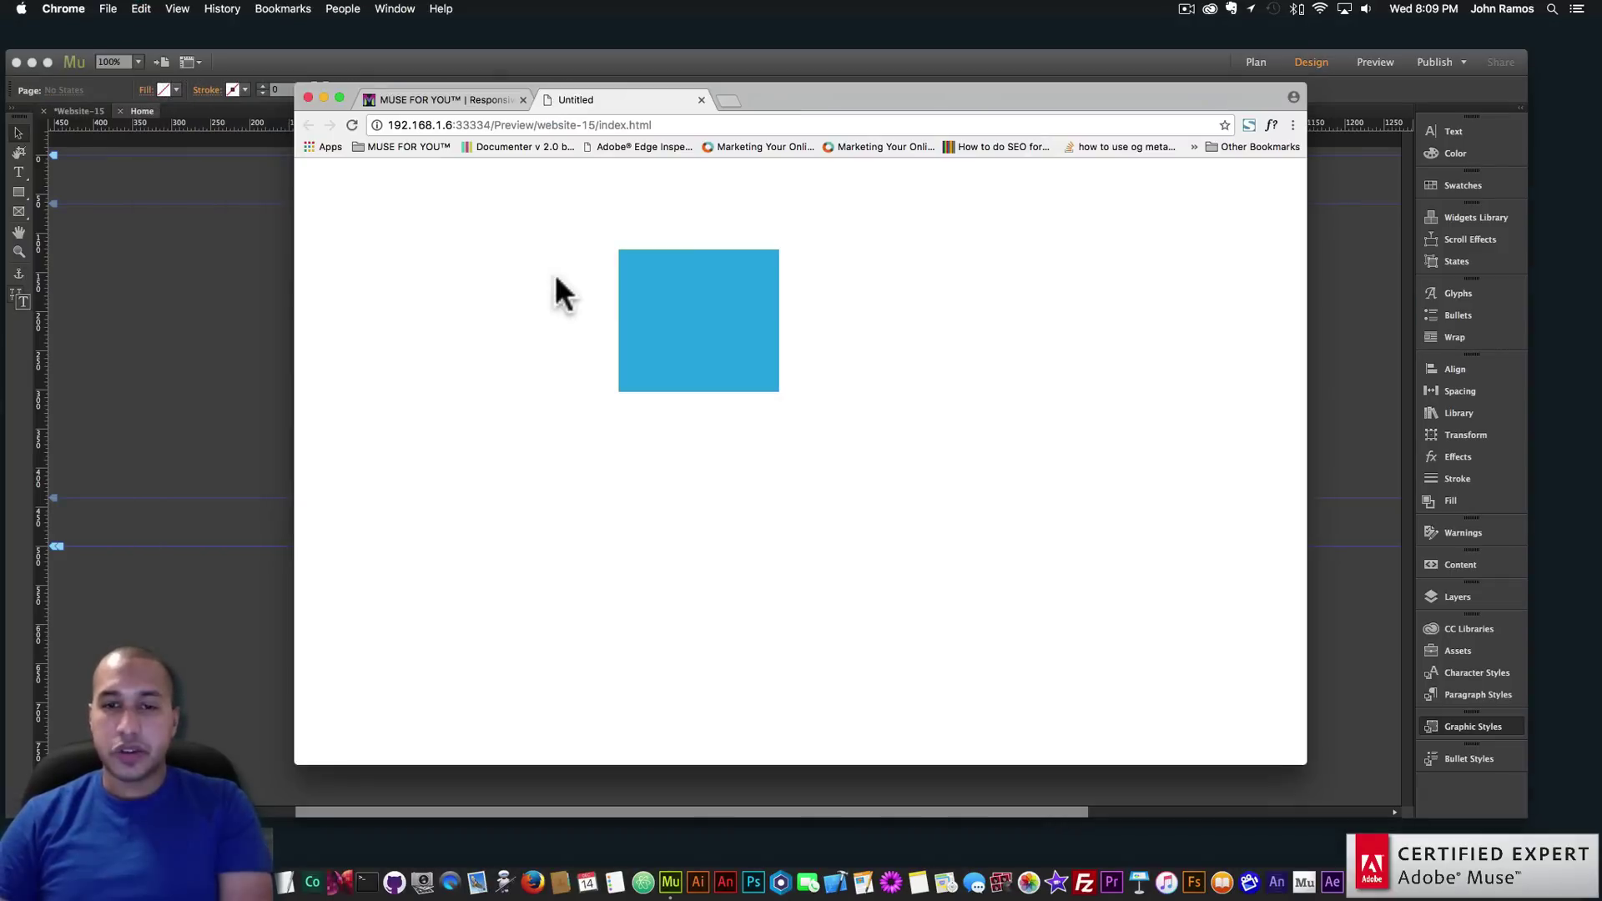
click(689, 302)
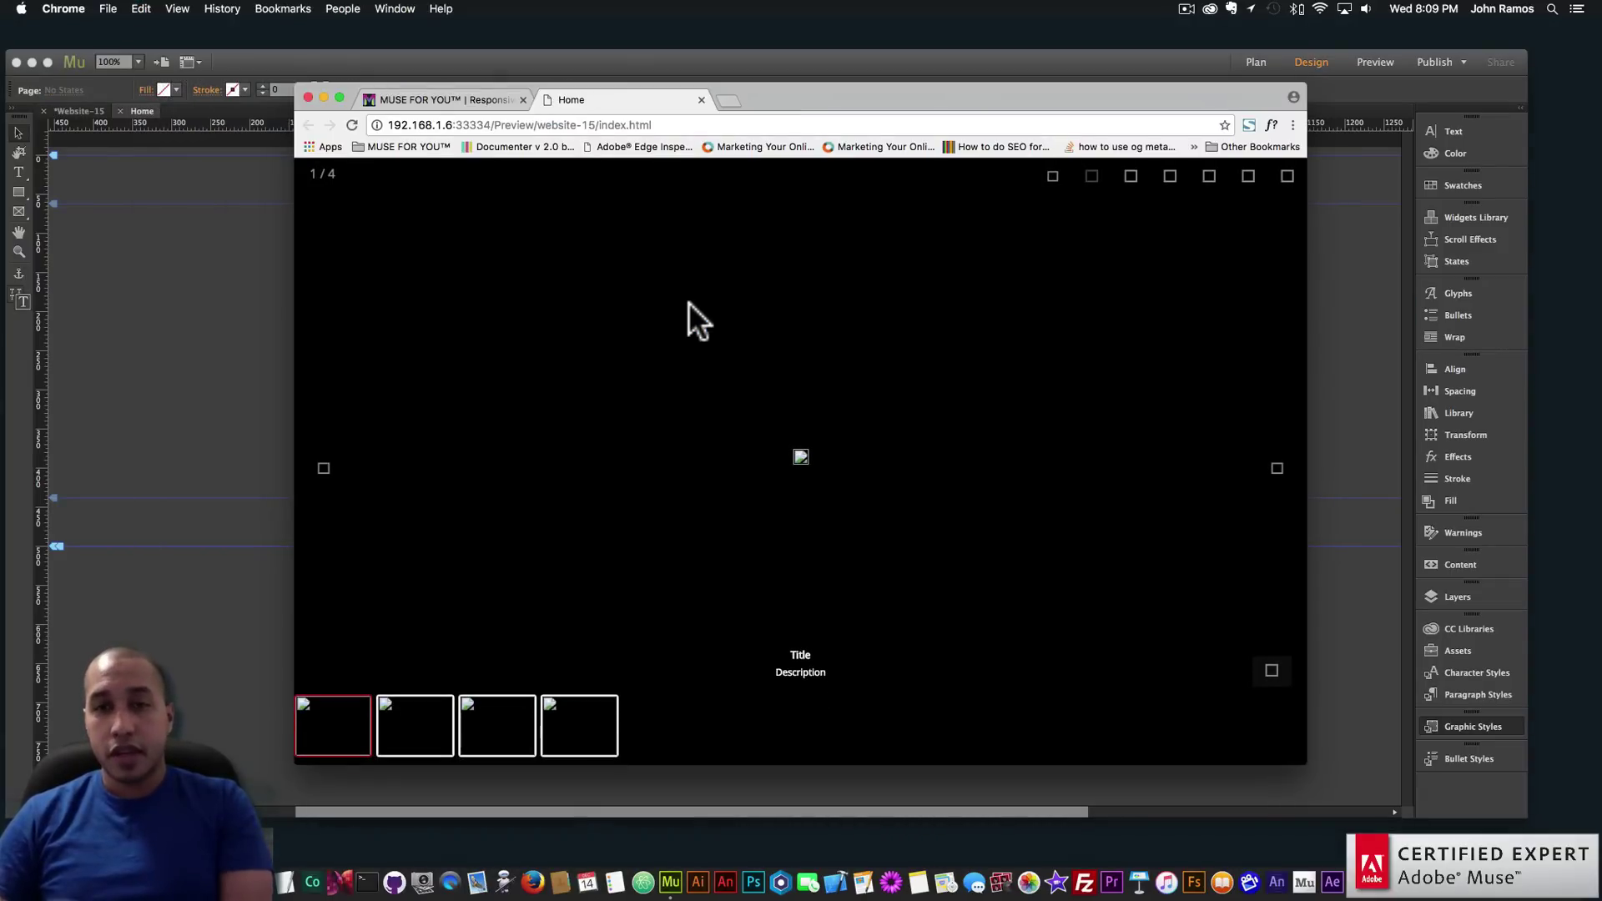
click(1280, 207)
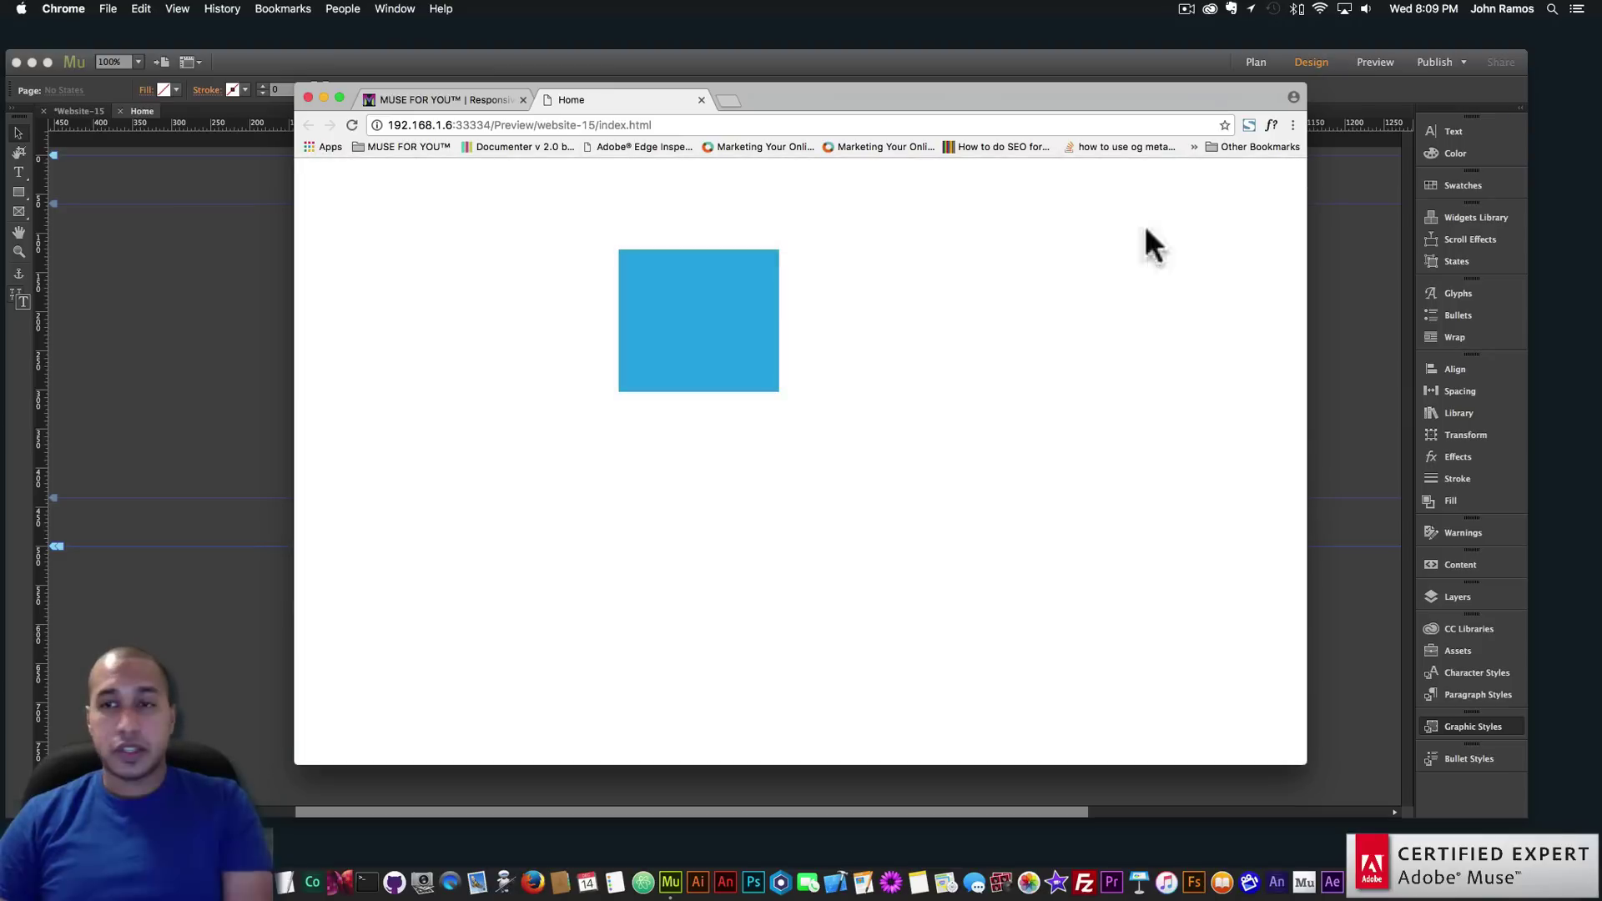
Back in Adobe Muse, set Image 1 of the RLG Single – Images widget to the 9ewxj1tgyuo JPG from the coffee collection folder
click(261, 250)
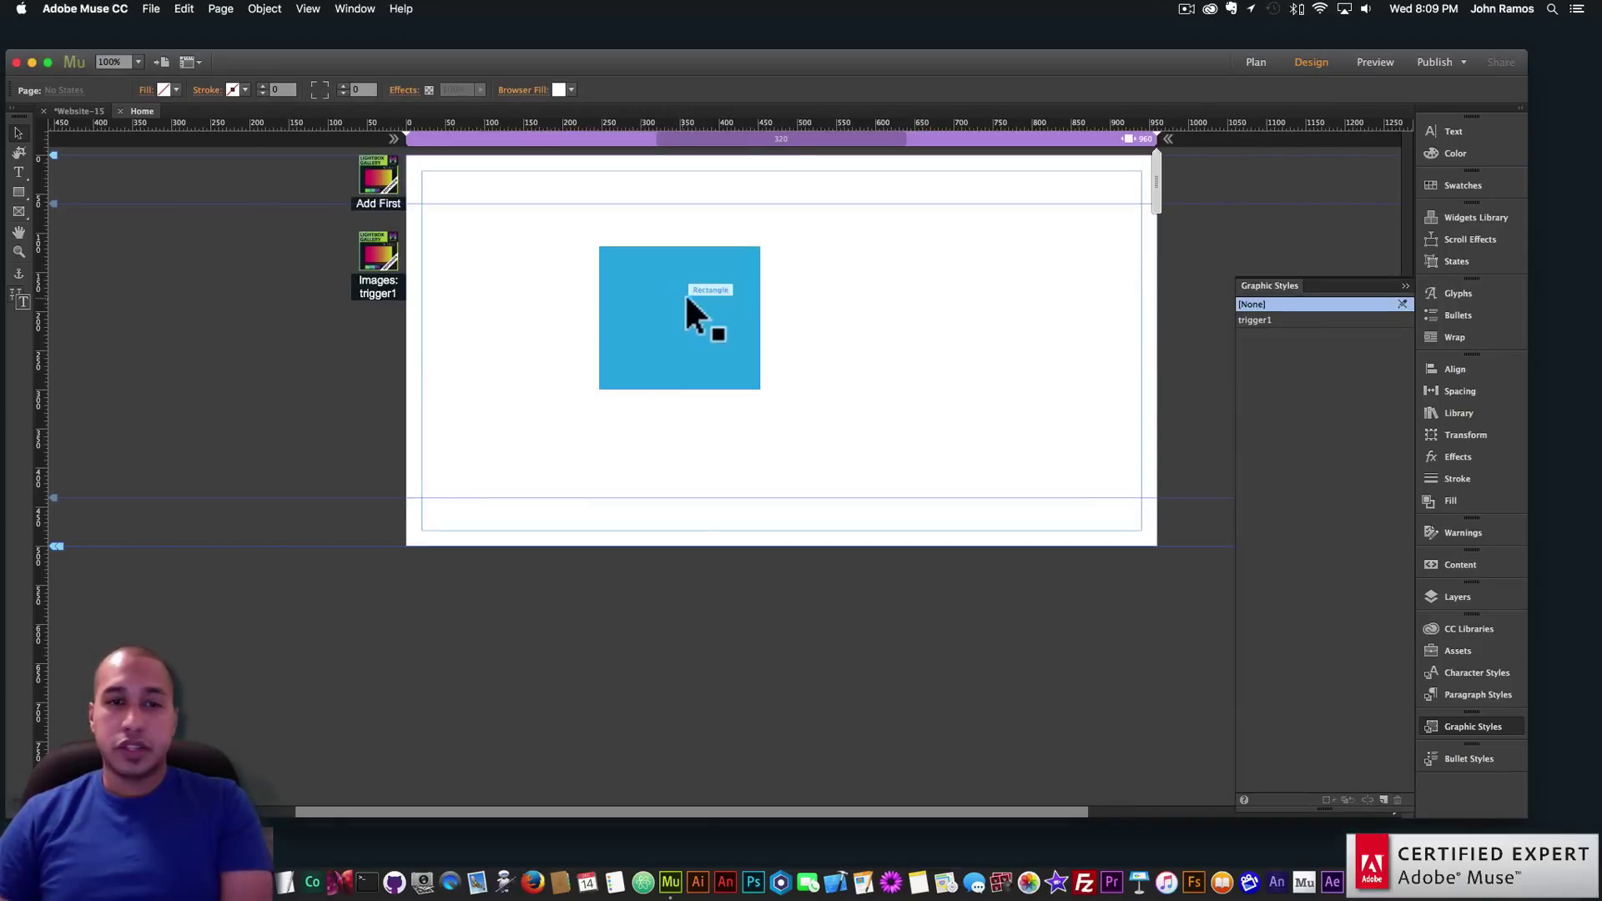
click(683, 293)
click(380, 283)
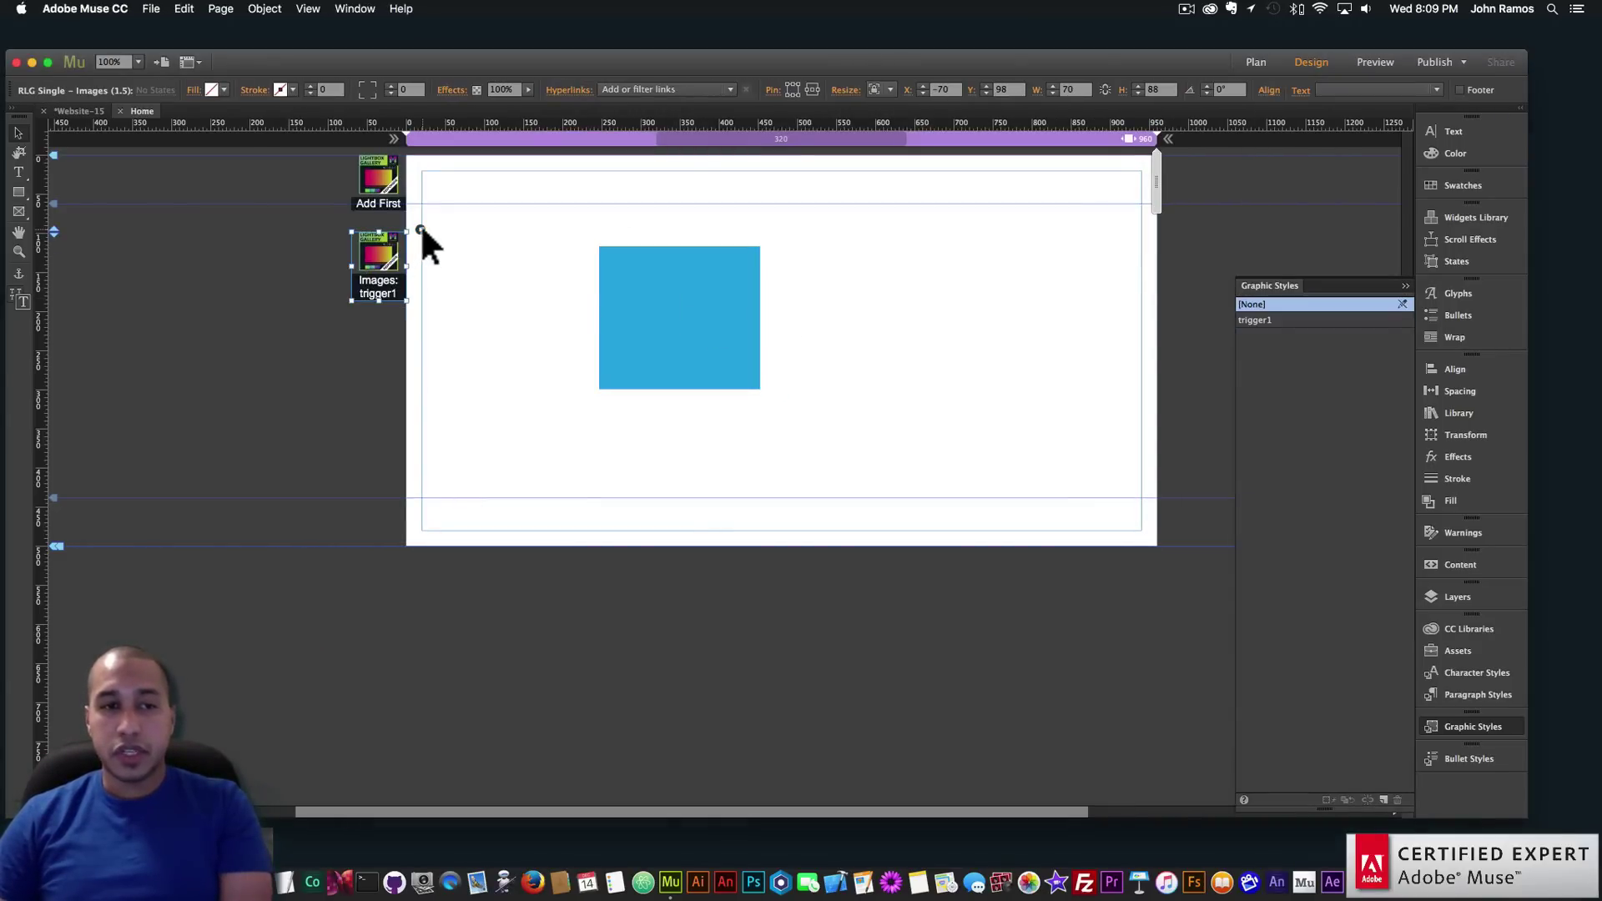
drag(652, 294, 653, 293)
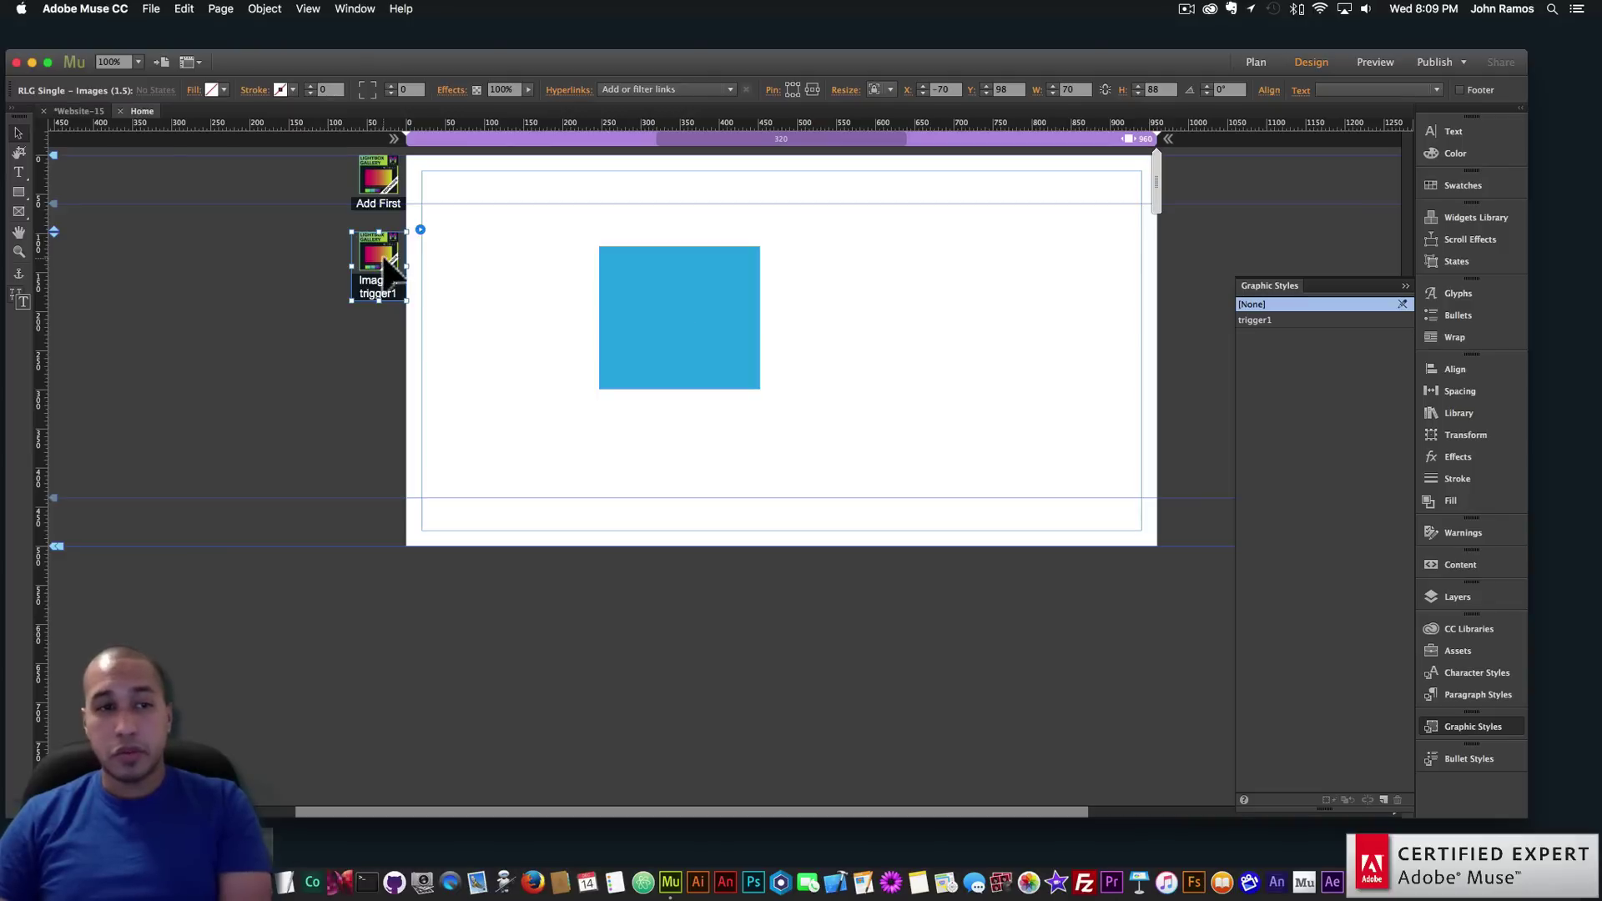
click(420, 229)
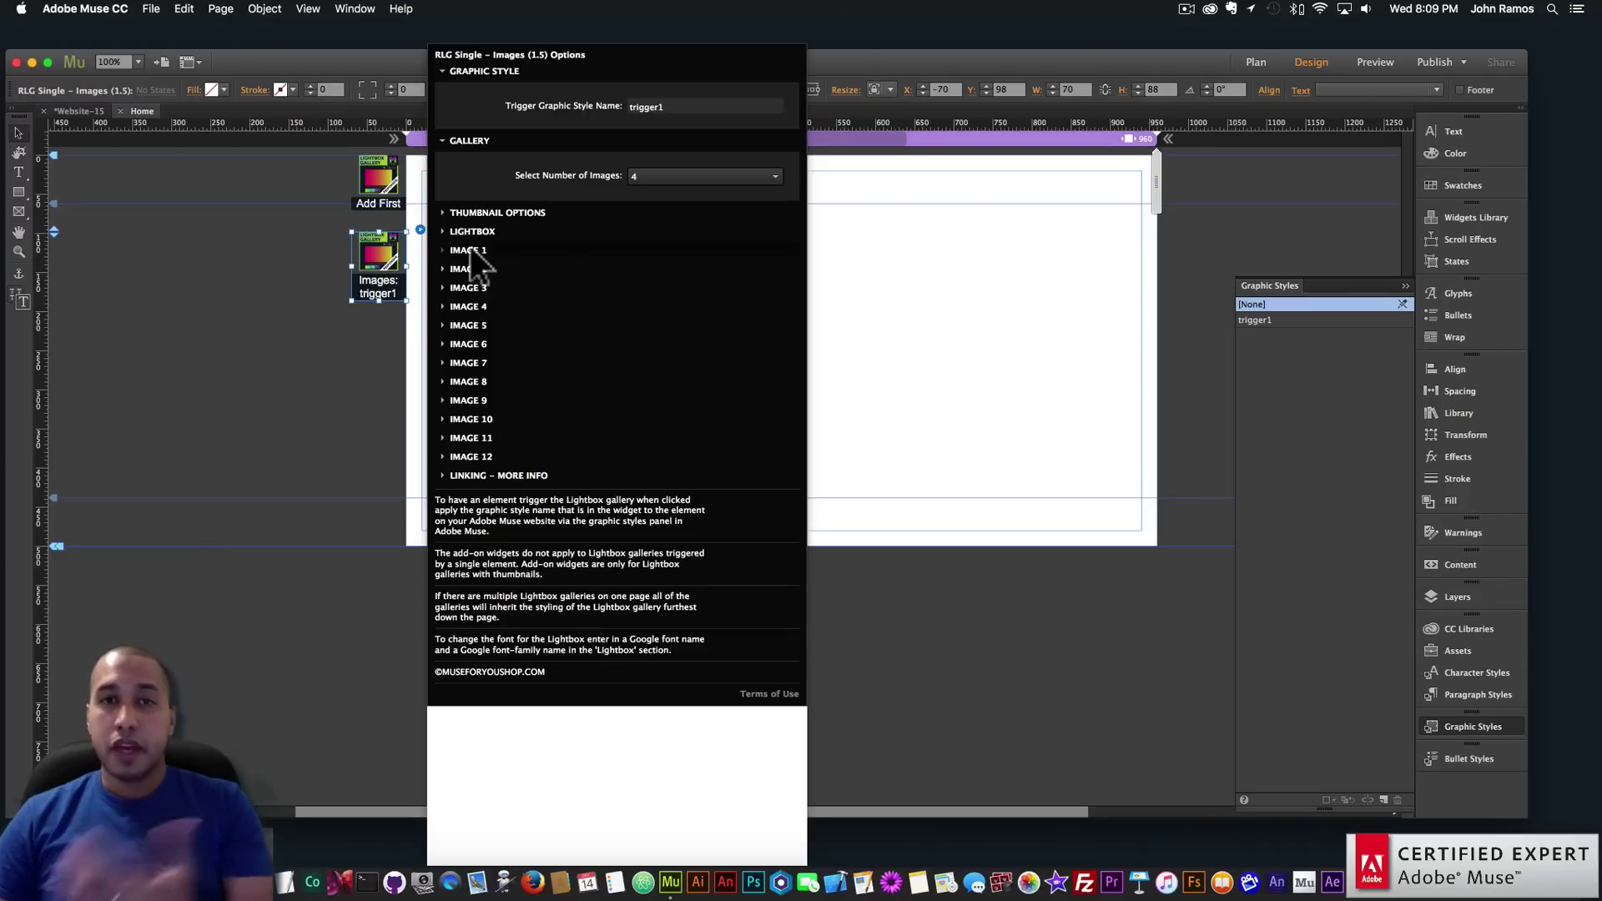
click(470, 250)
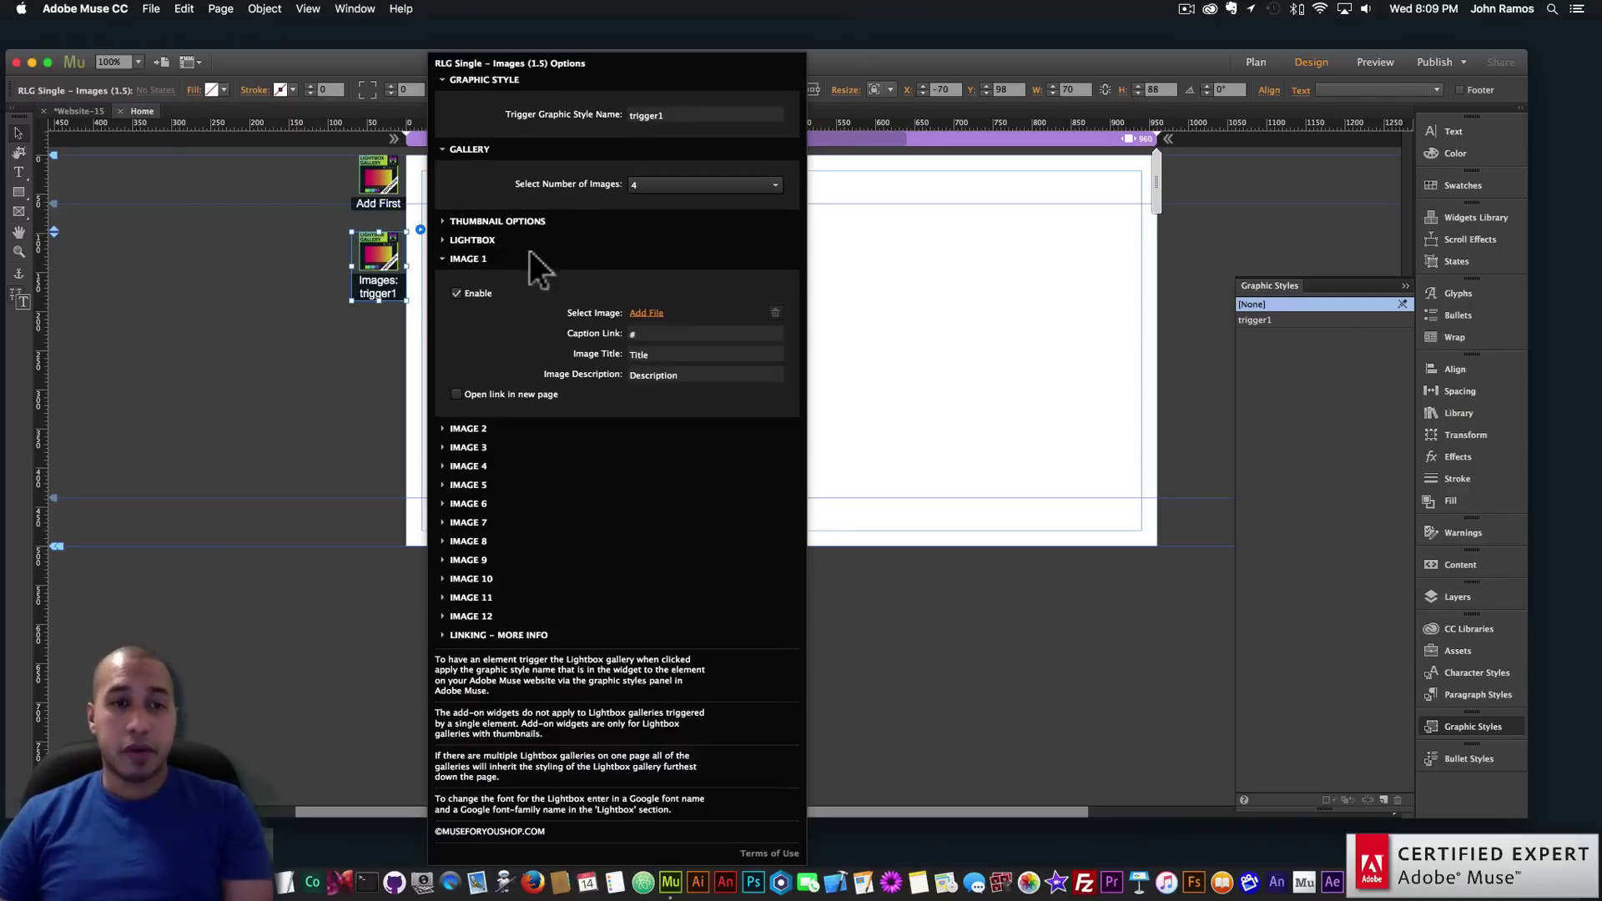
click(648, 314)
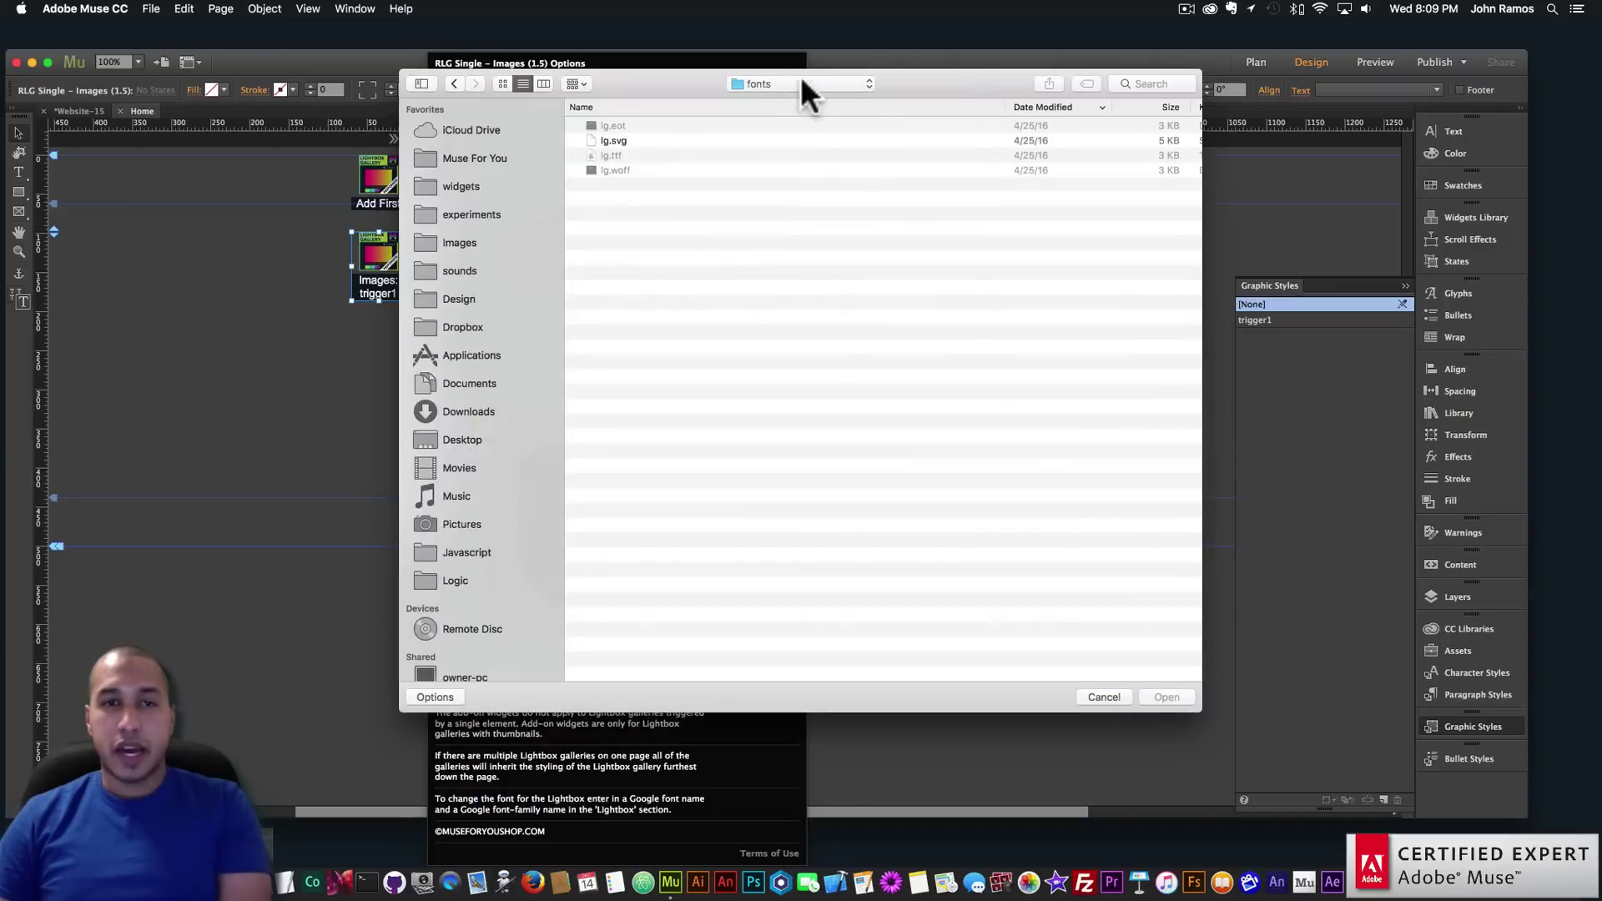
click(799, 77)
click(793, 312)
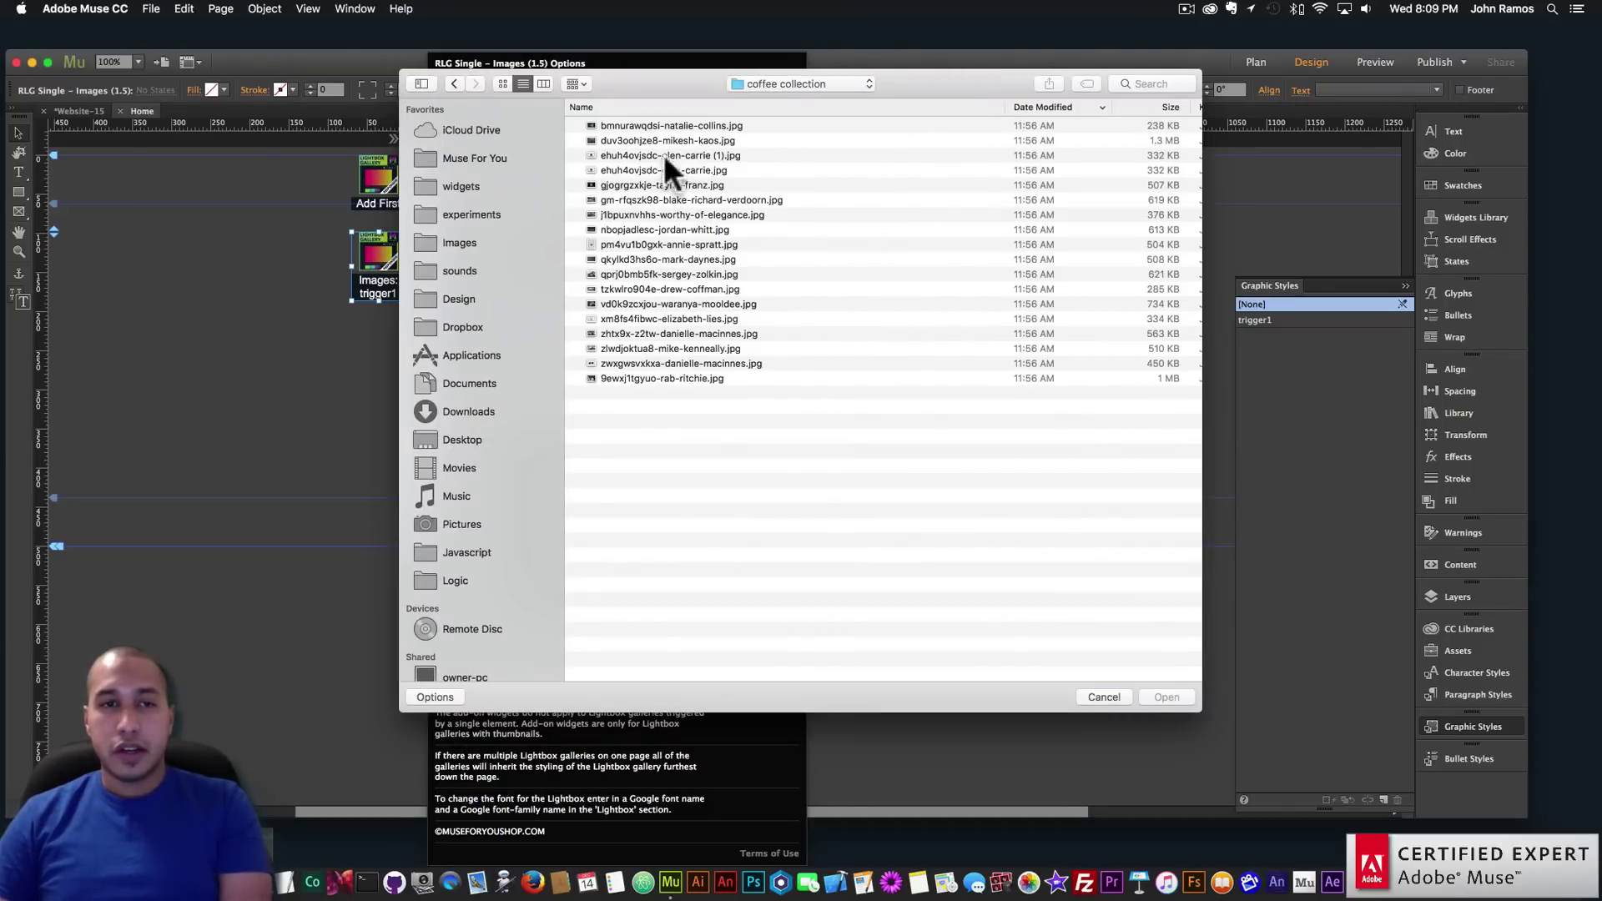
click(502, 82)
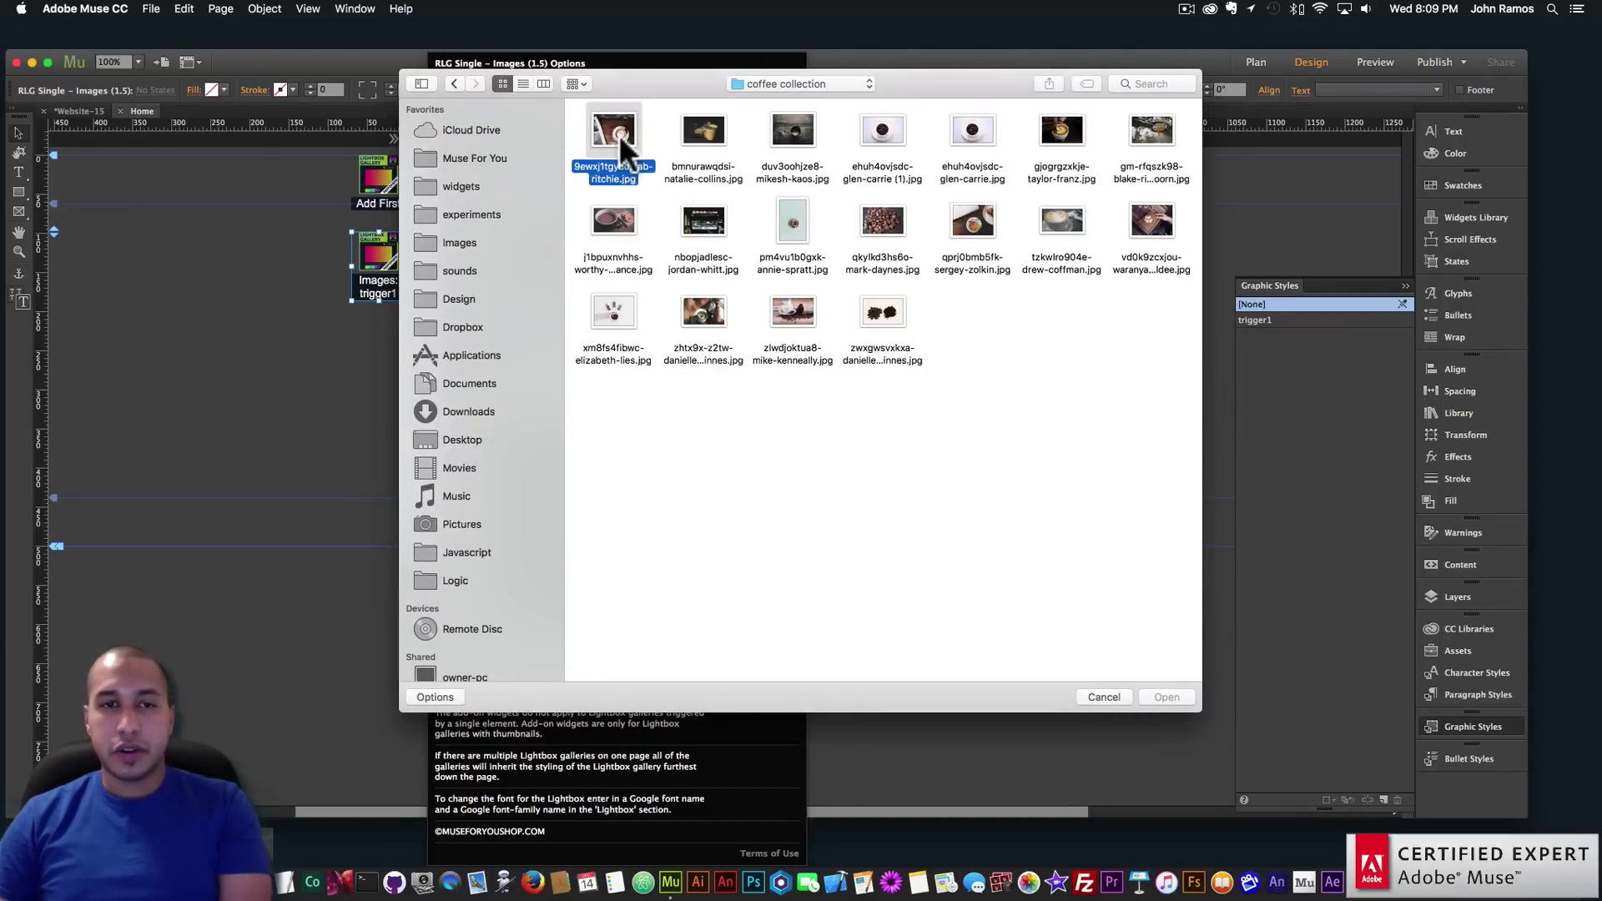
double_click(619, 136)
Set Image 2 of the widget to the bmnurawqdsi JPG and Image 3 to the duv3oohjze8 JPG from the coffee collection folder
click(467, 428)
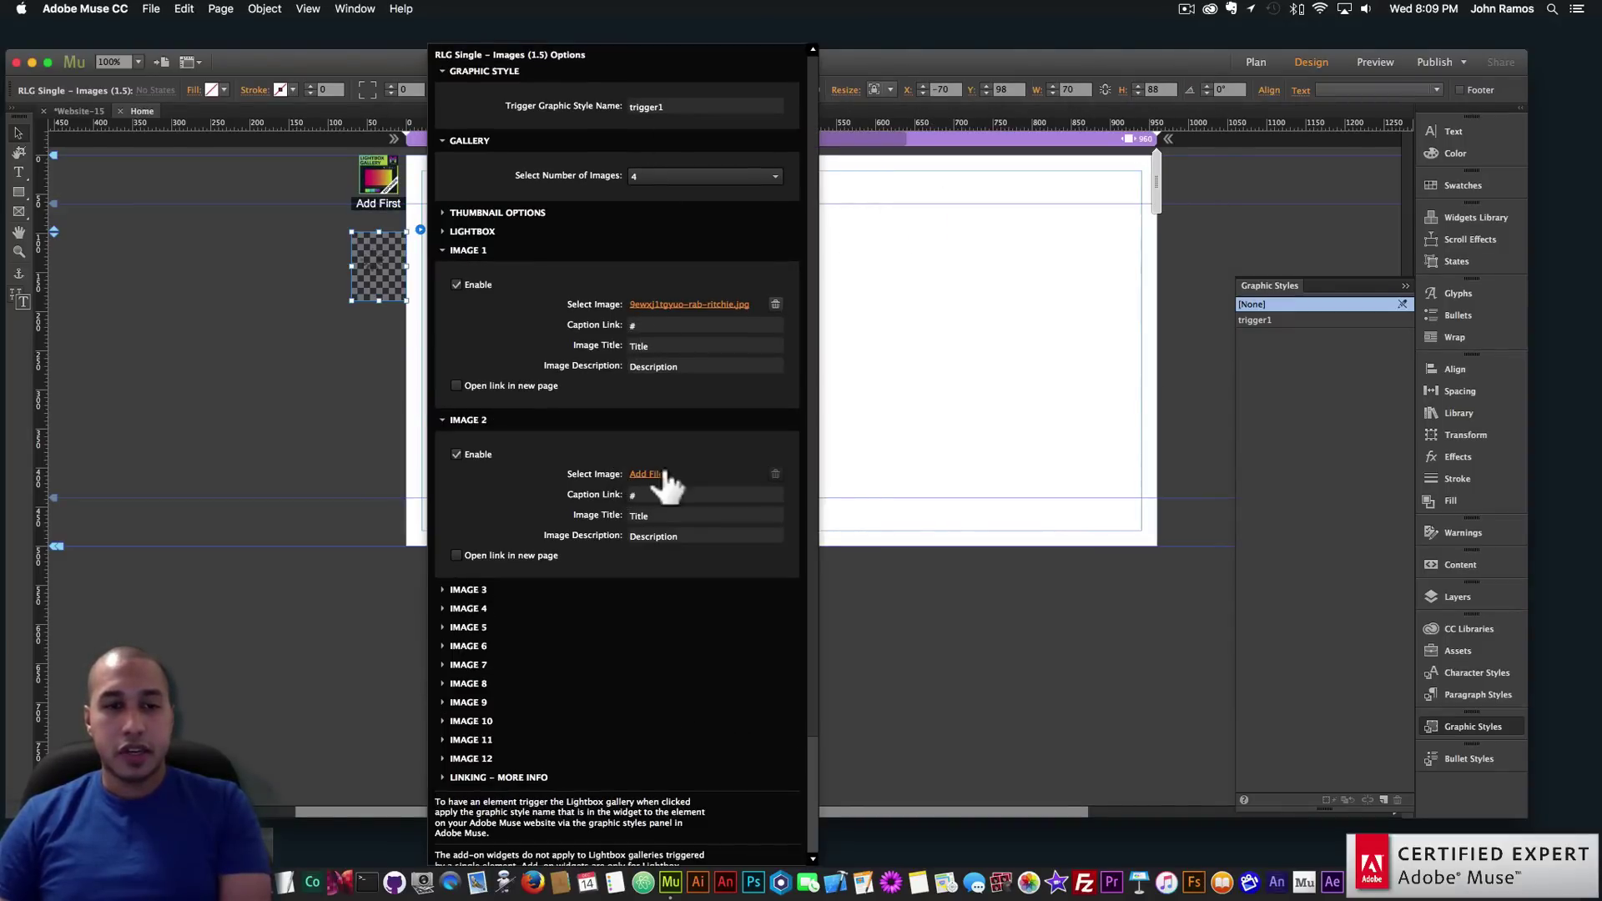
click(668, 475)
double_click(698, 138)
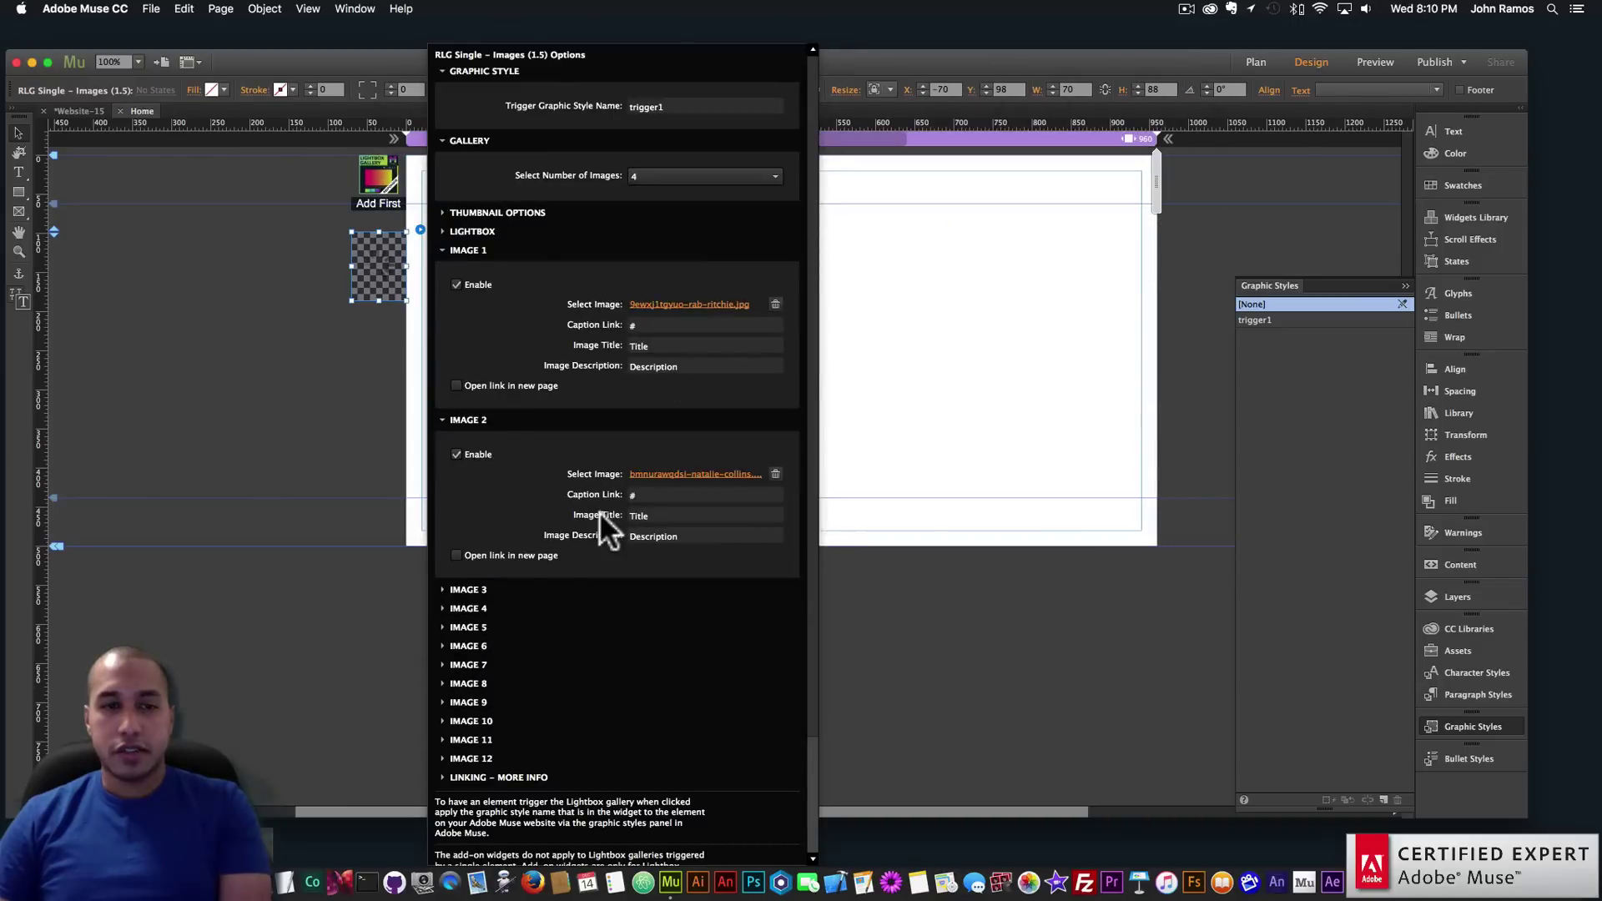
click(466, 590)
click(655, 644)
click(793, 133)
double_click(795, 140)
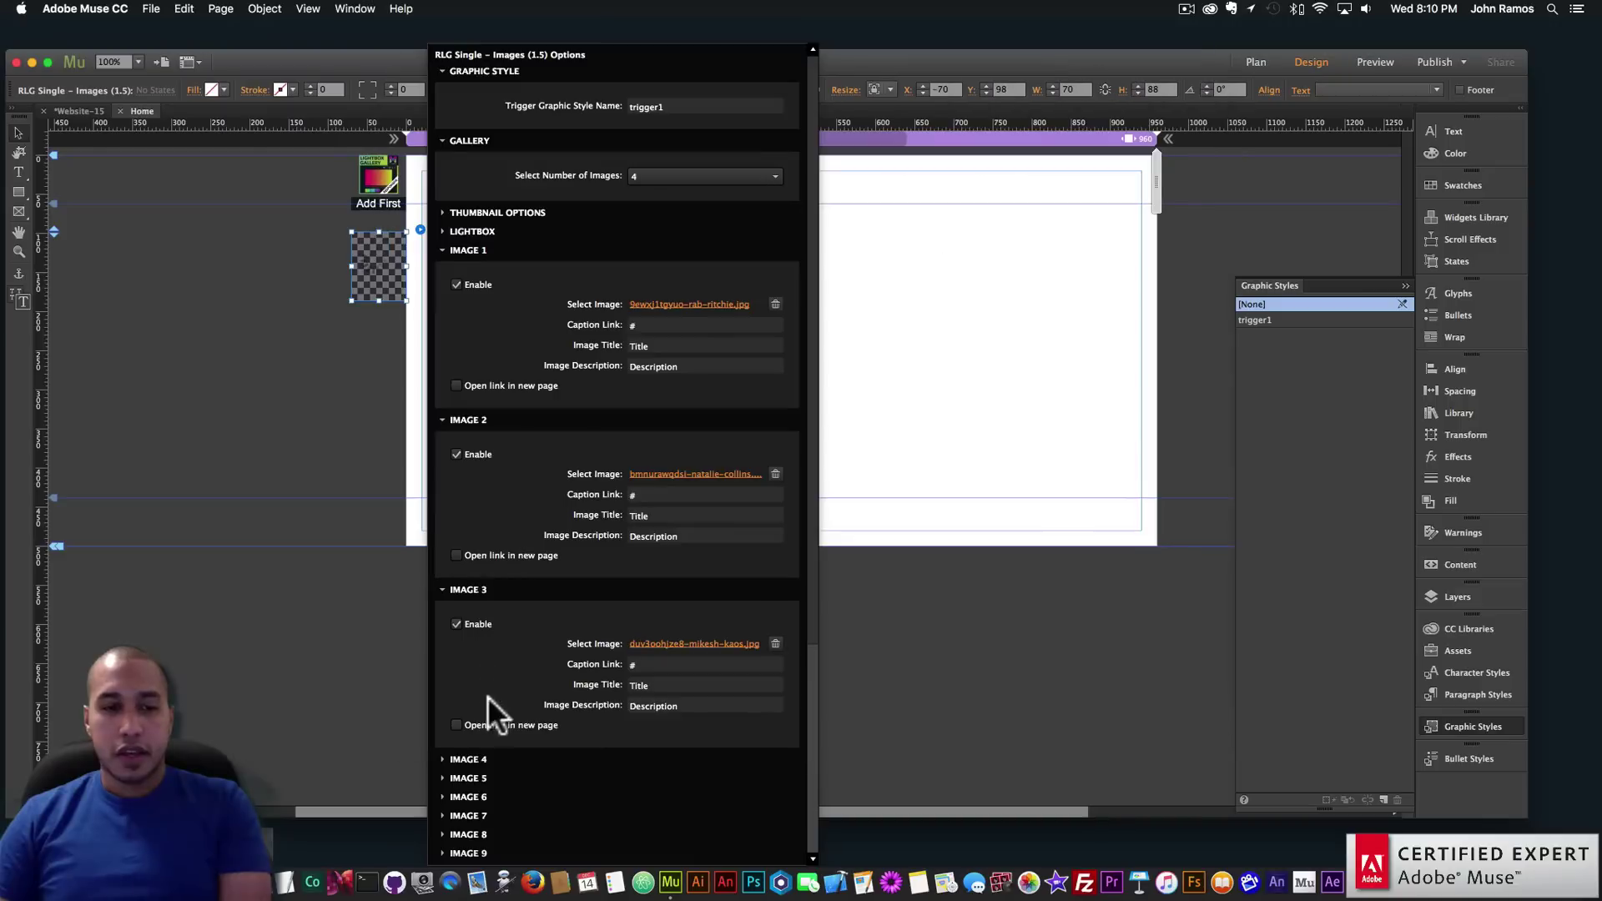
Set Image 4 of the widget to the ehuh4ovjsdc (1) JPG from the coffee collection folder
click(465, 760)
click(647, 814)
click(900, 137)
double_click(898, 137)
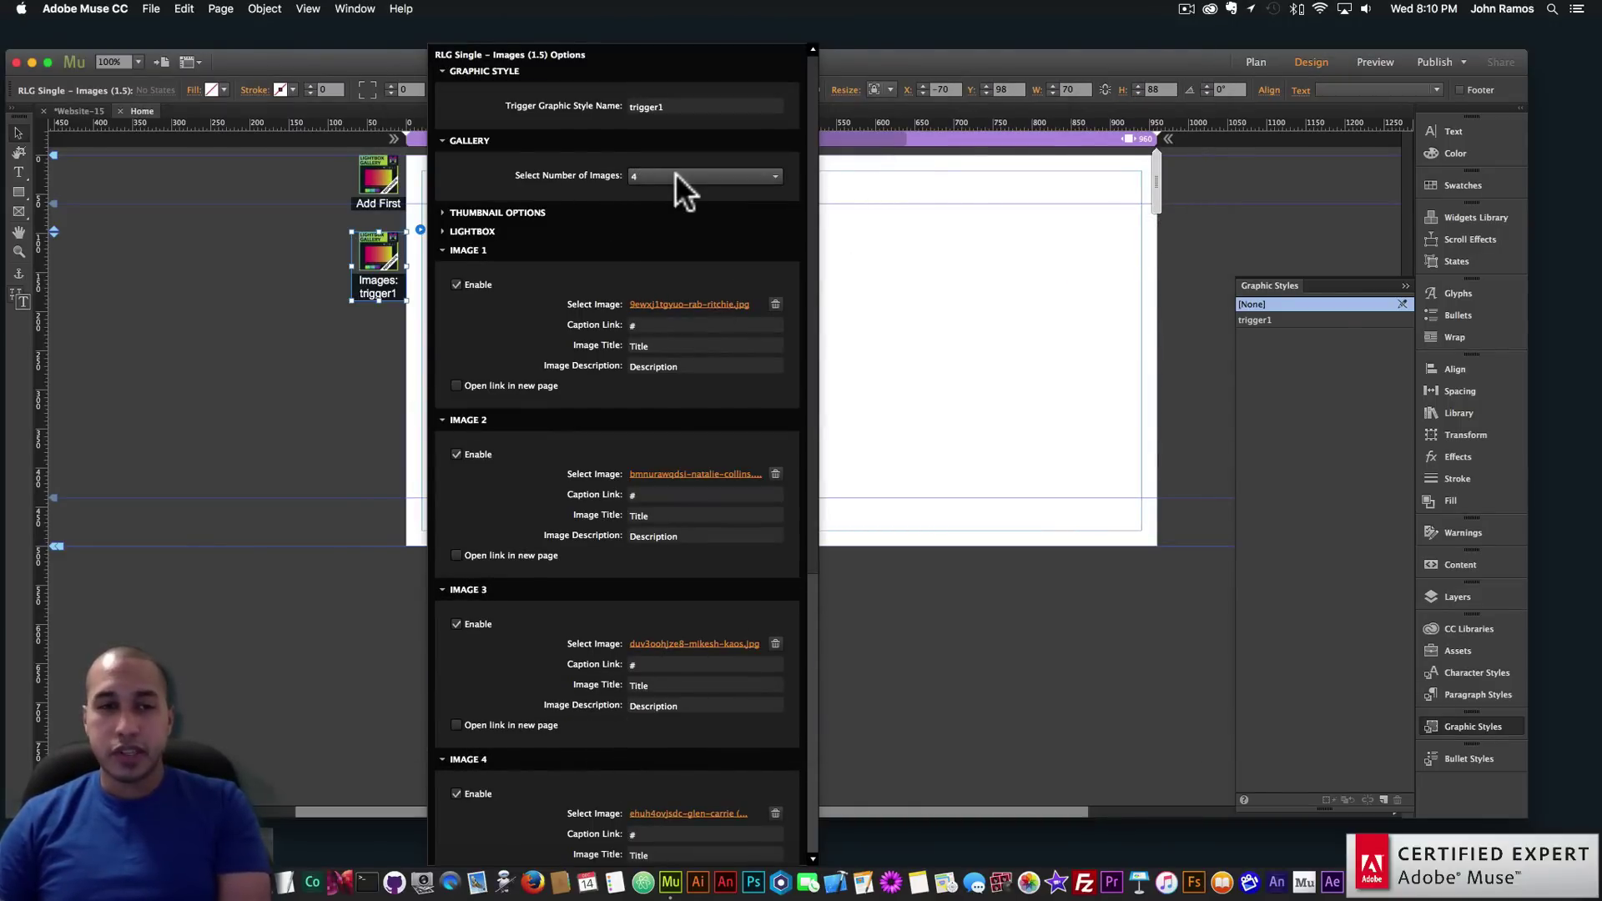
Set the gallery's number of images to 6 and collapse the Image 1 to Image 4 sections
click(651, 177)
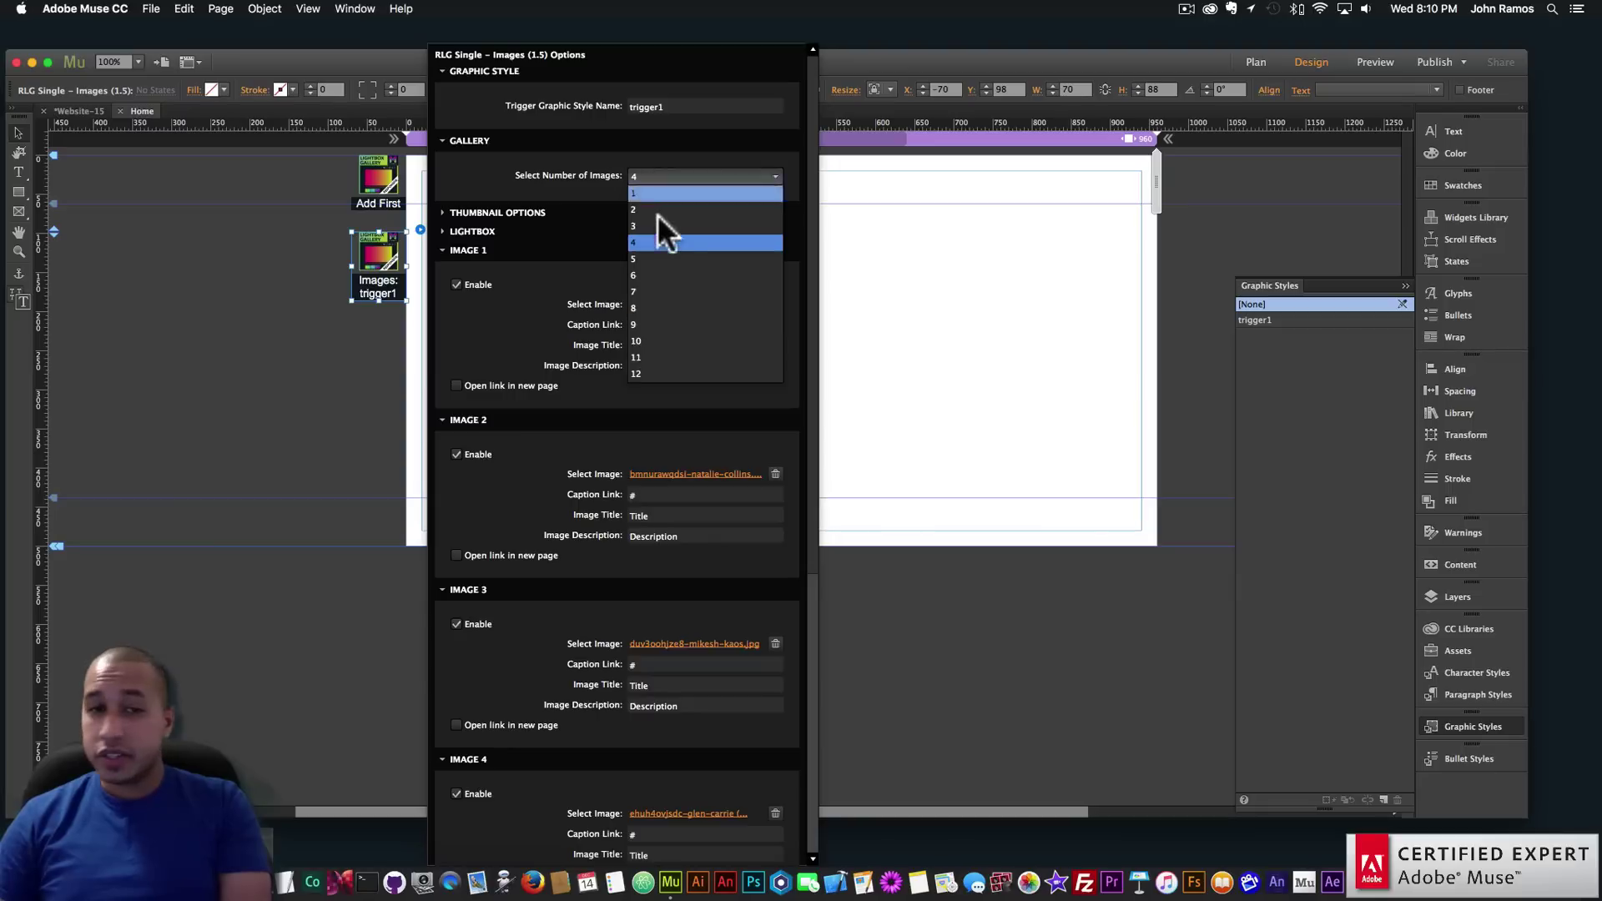
click(653, 275)
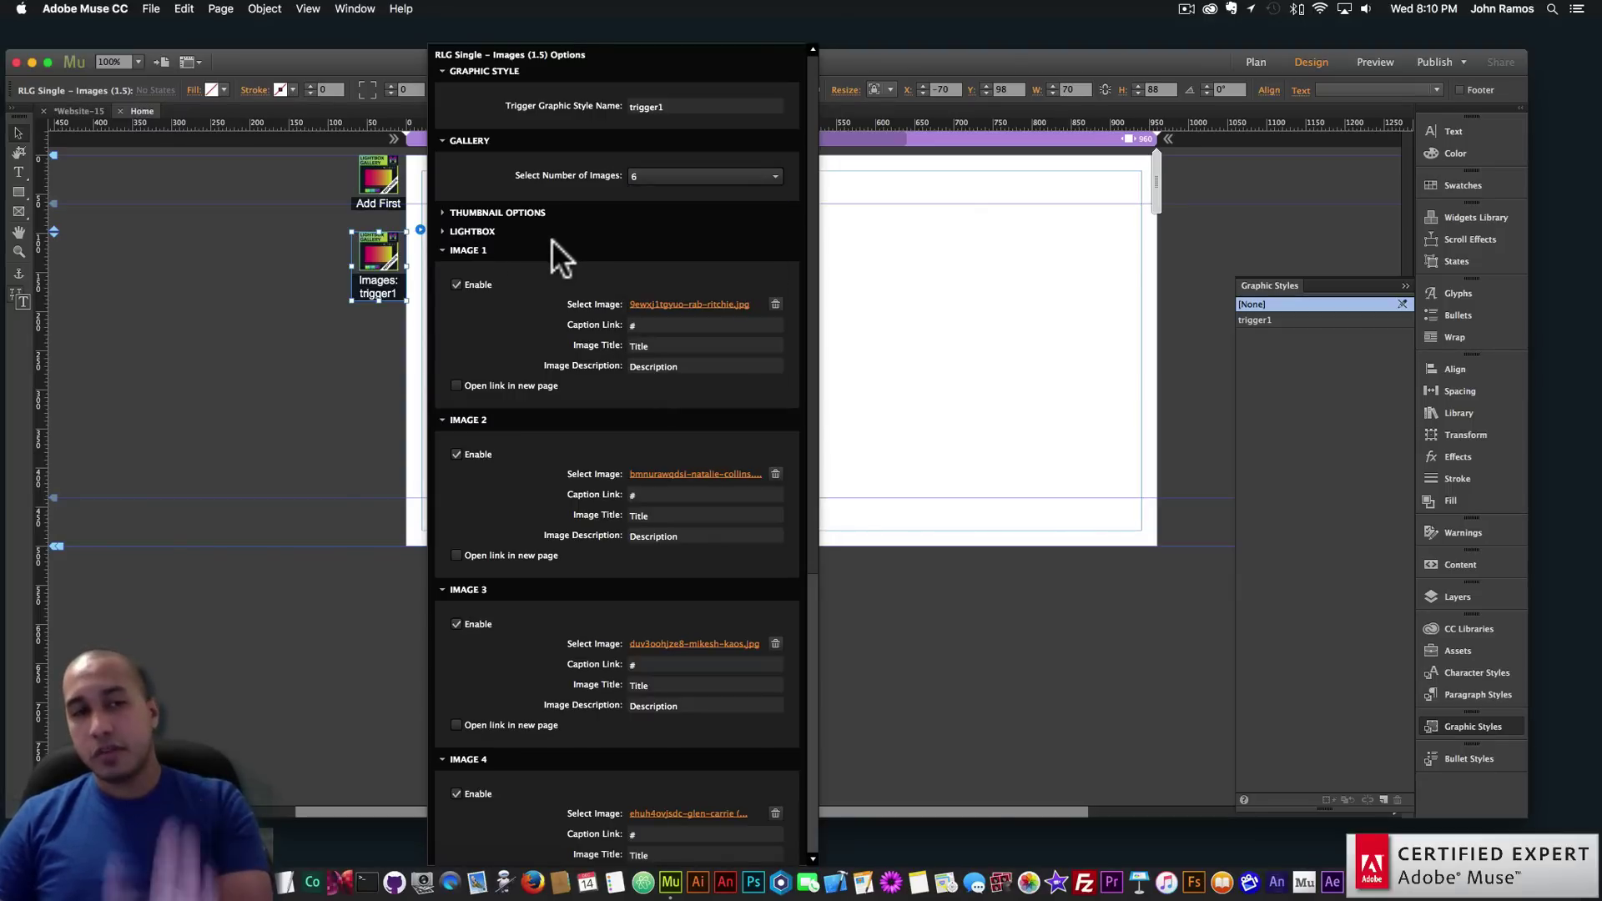
click(472, 251)
click(469, 269)
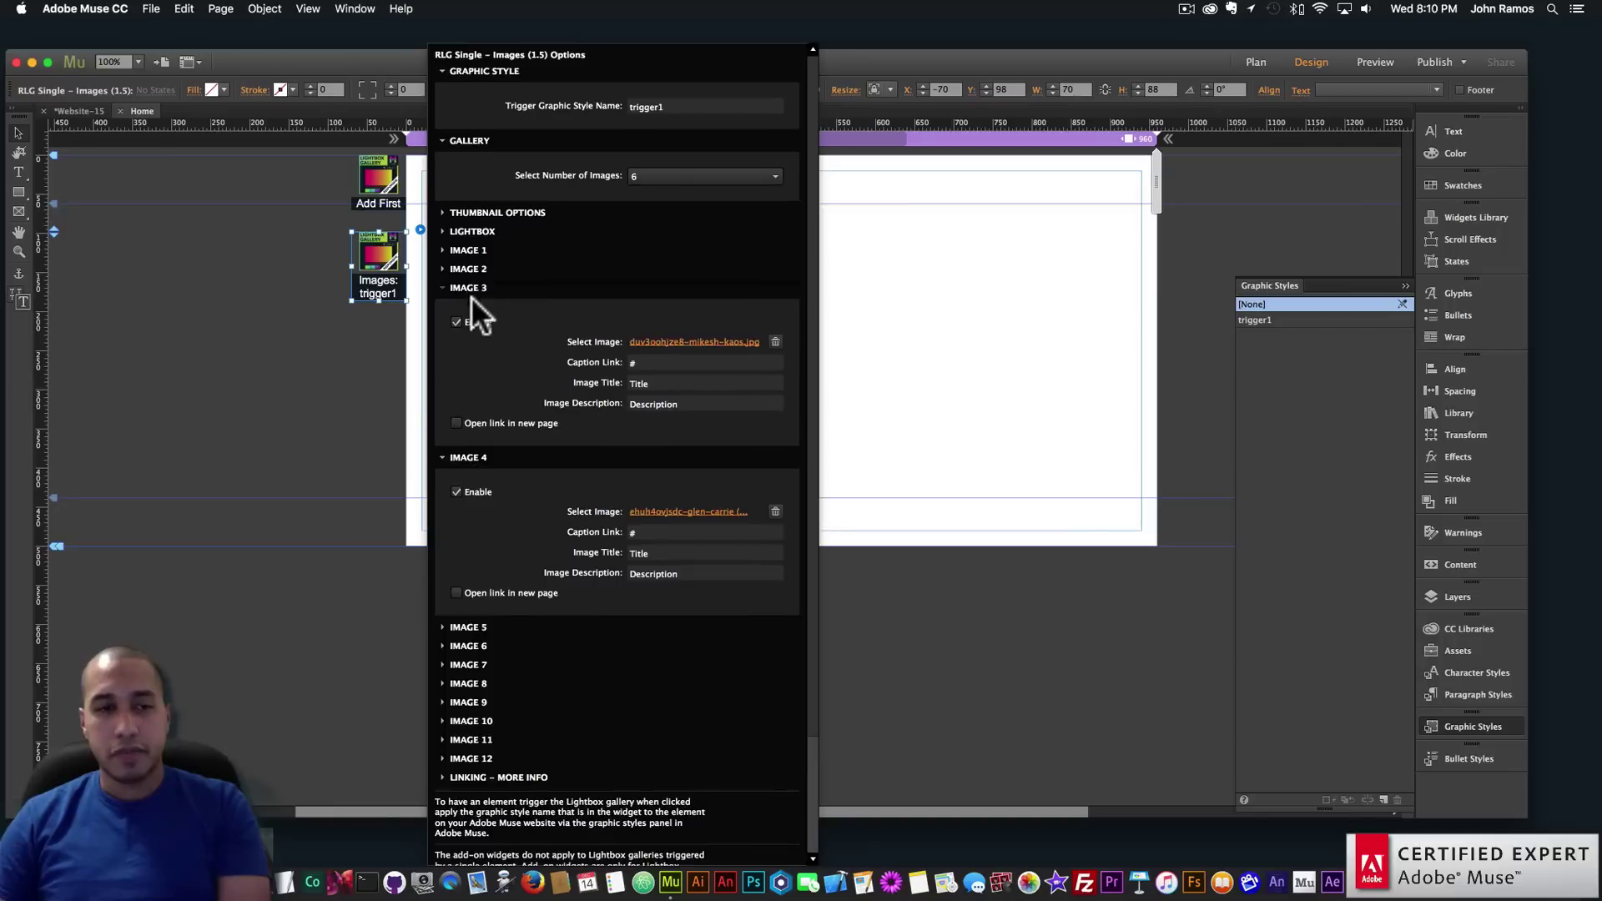
click(469, 287)
click(469, 307)
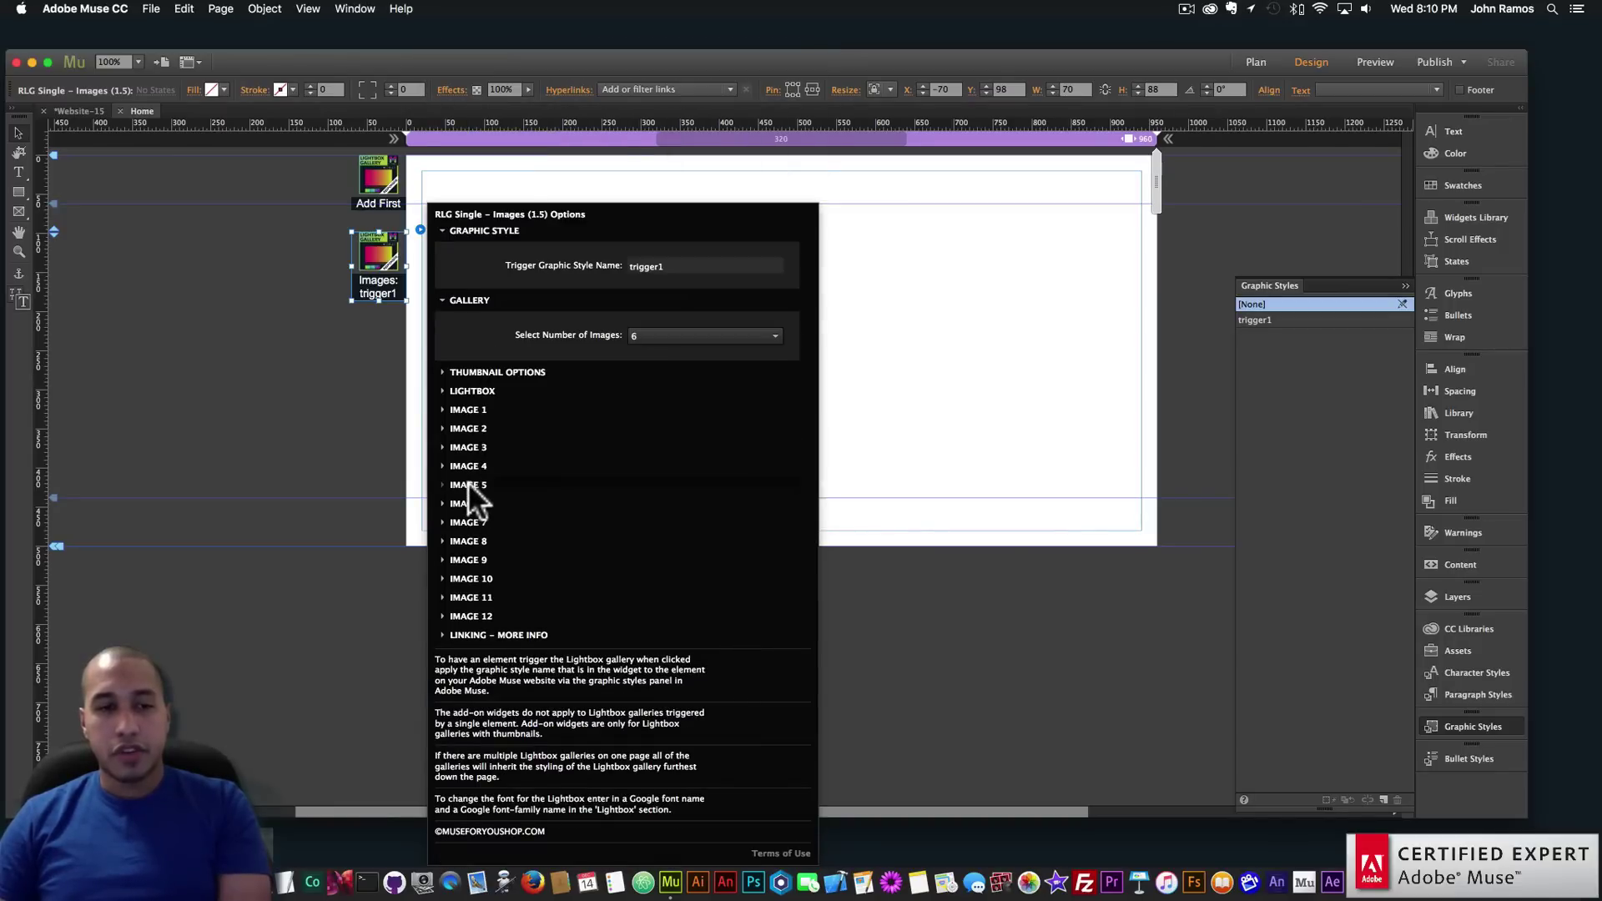
Enable Image 5 and Image 6 in the widget options
click(467, 484)
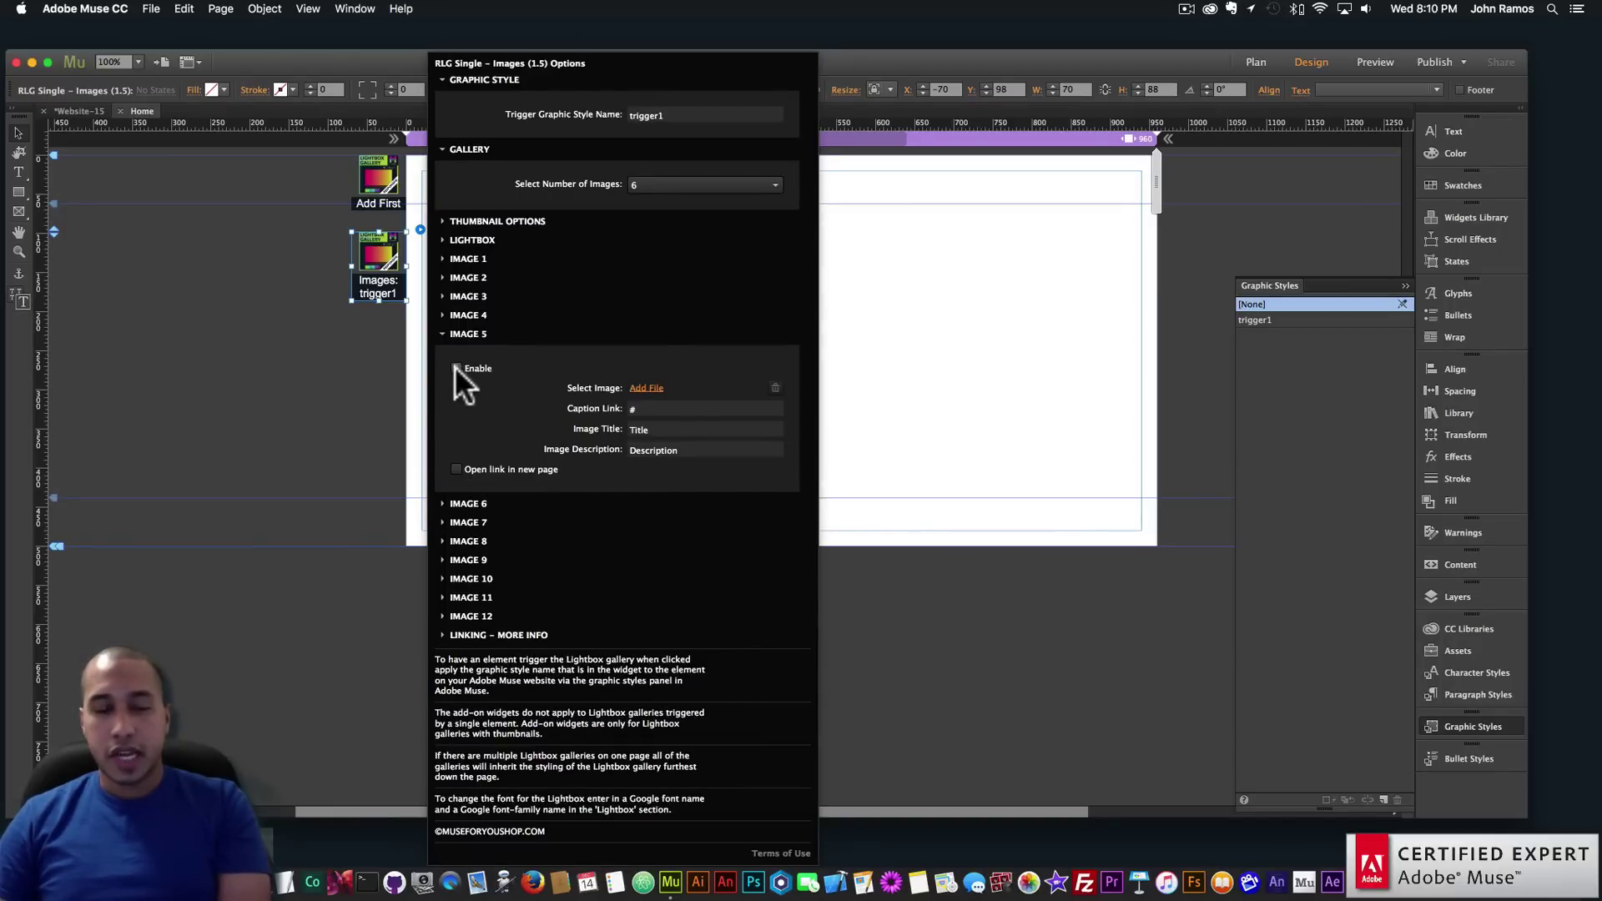
click(457, 368)
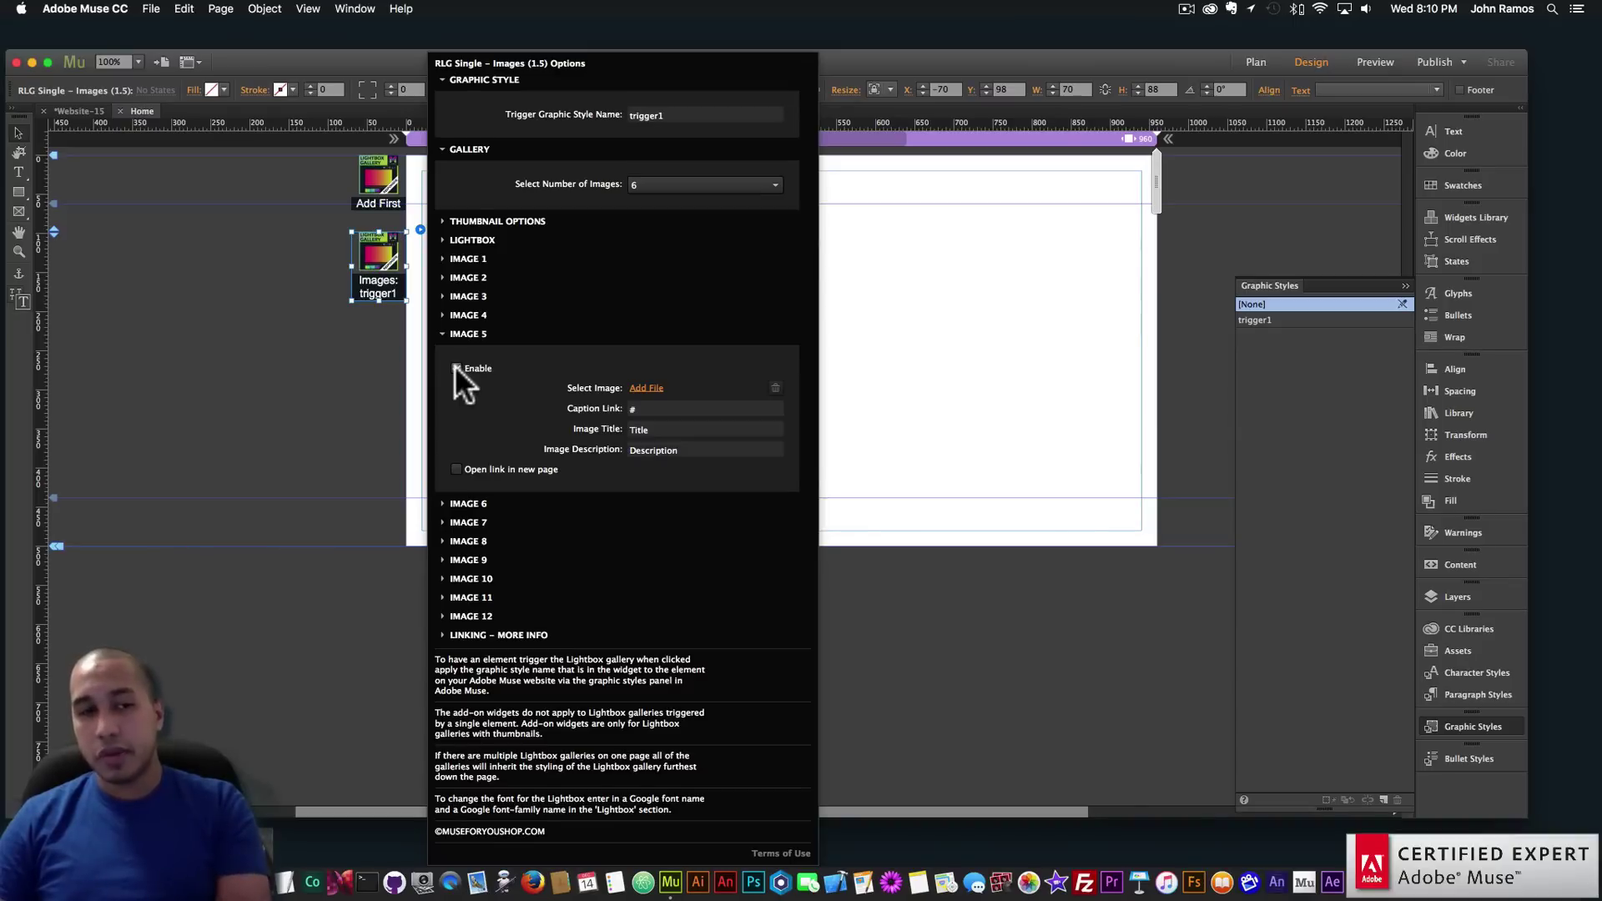
click(467, 504)
click(457, 529)
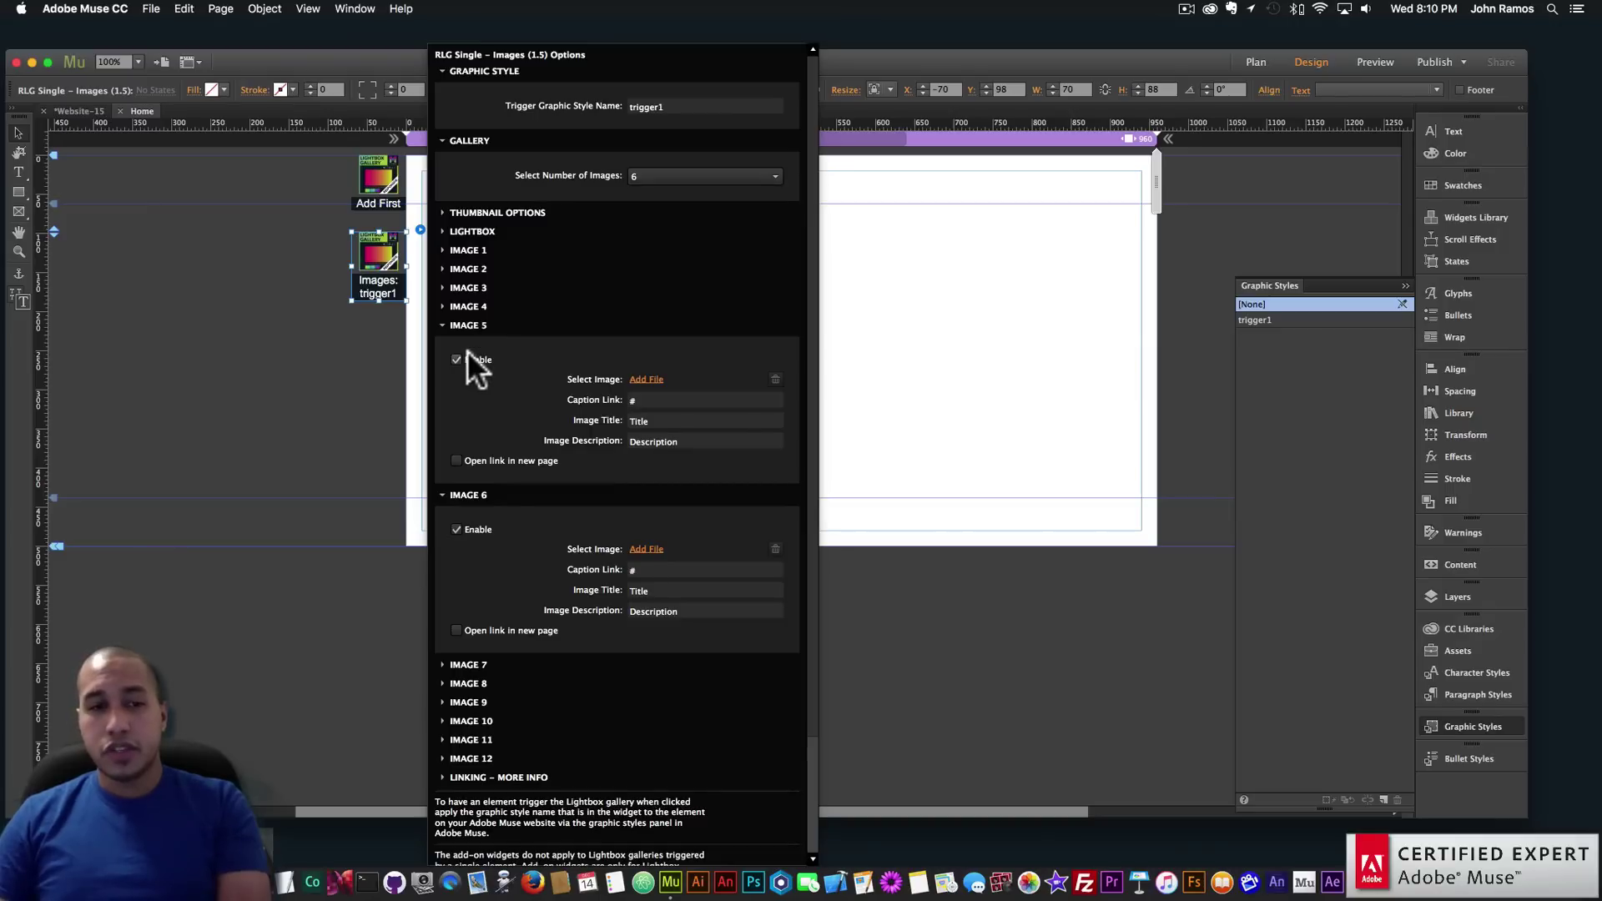
click(668, 176)
click(689, 171)
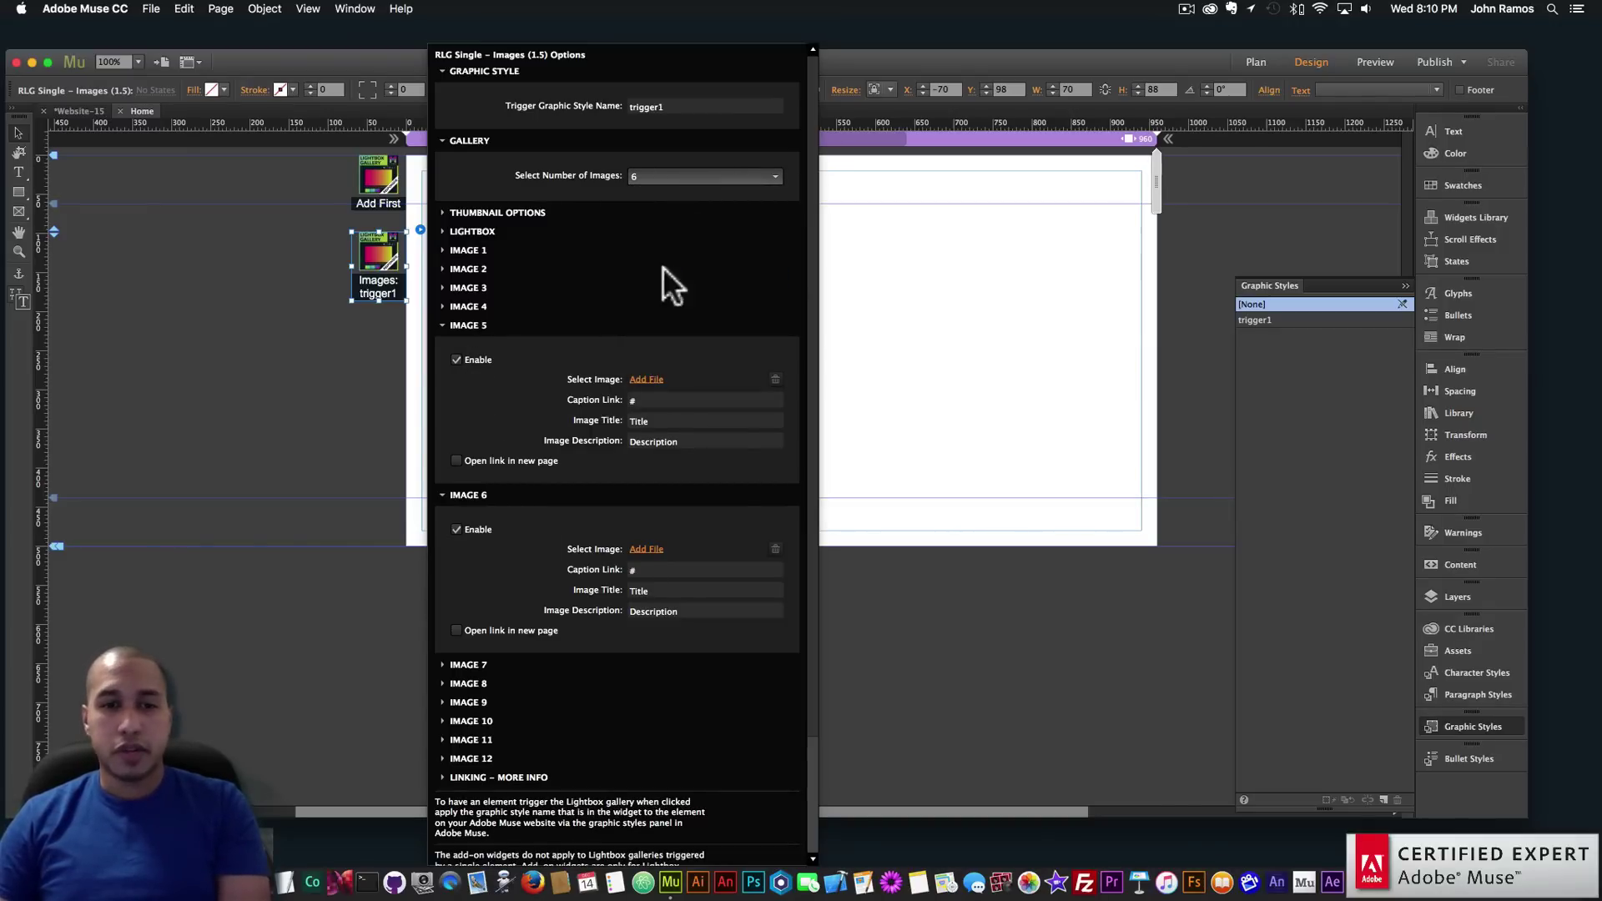
Set Image 5 to the ehuh4ovjsdc (1) JPG and Image 6 to the gjogrgzxkje JPG from the coffee collection folder
click(644, 381)
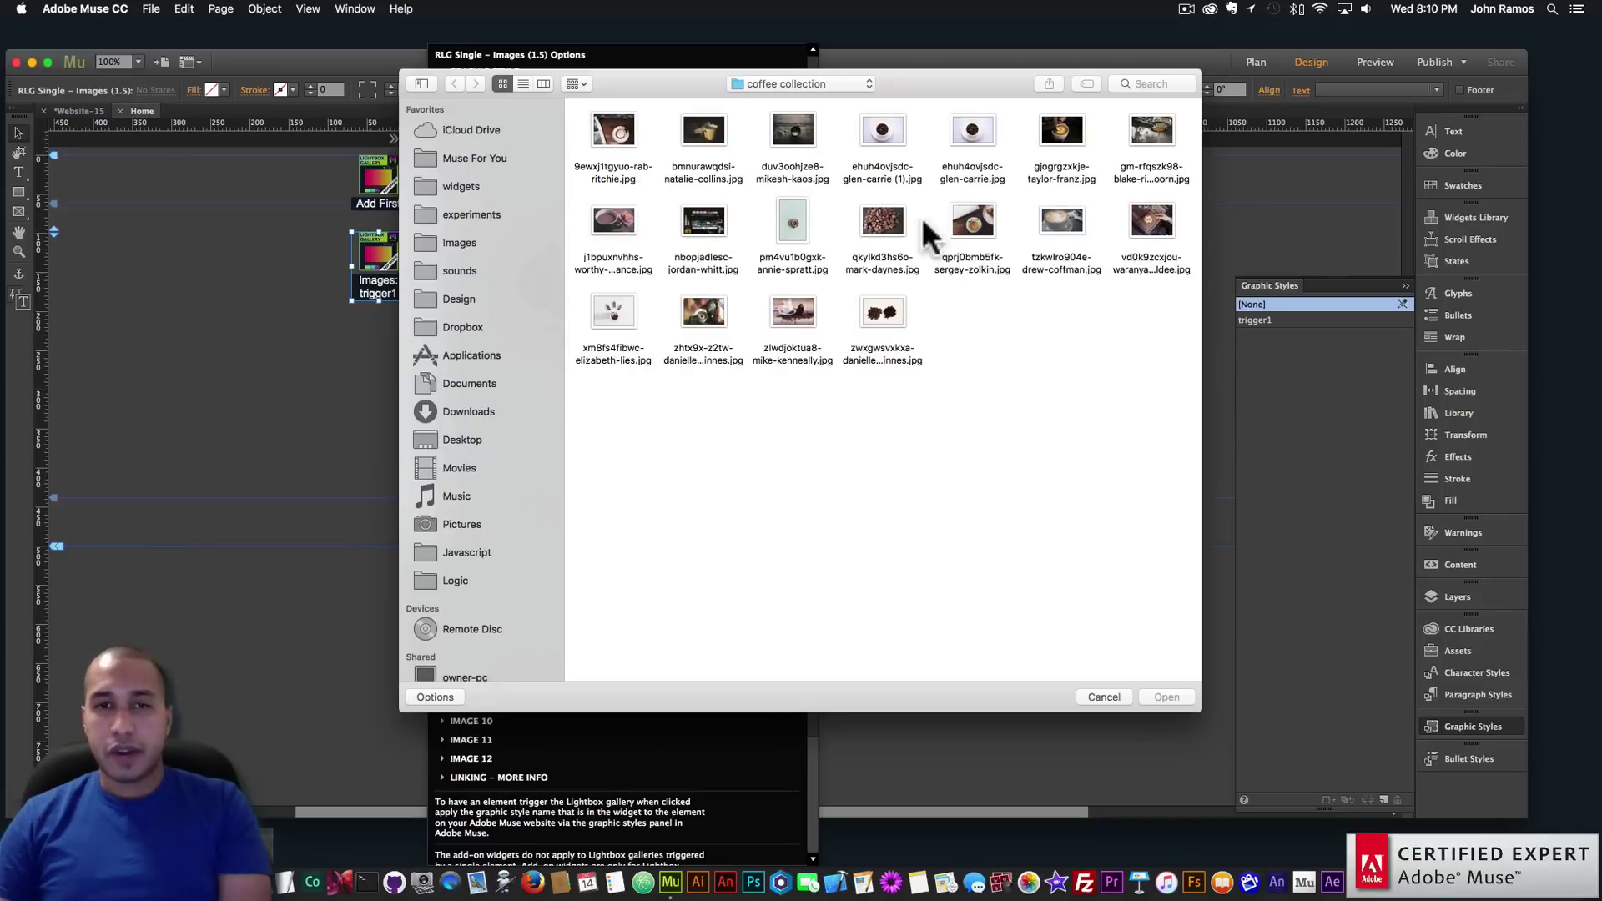
double_click(884, 131)
click(651, 551)
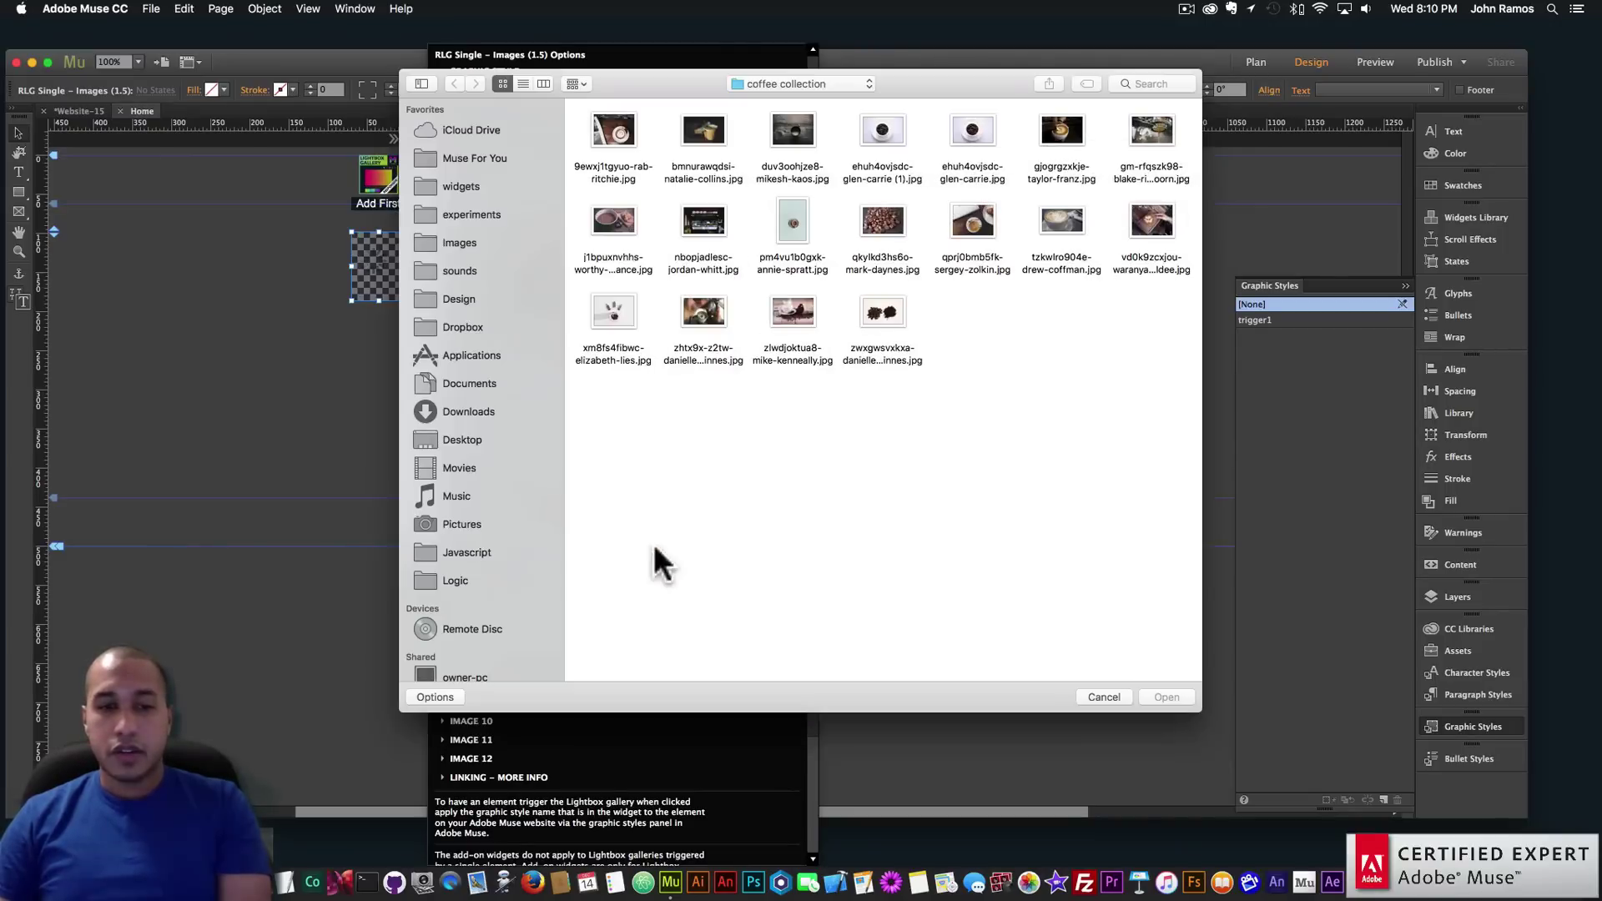
double_click(1059, 133)
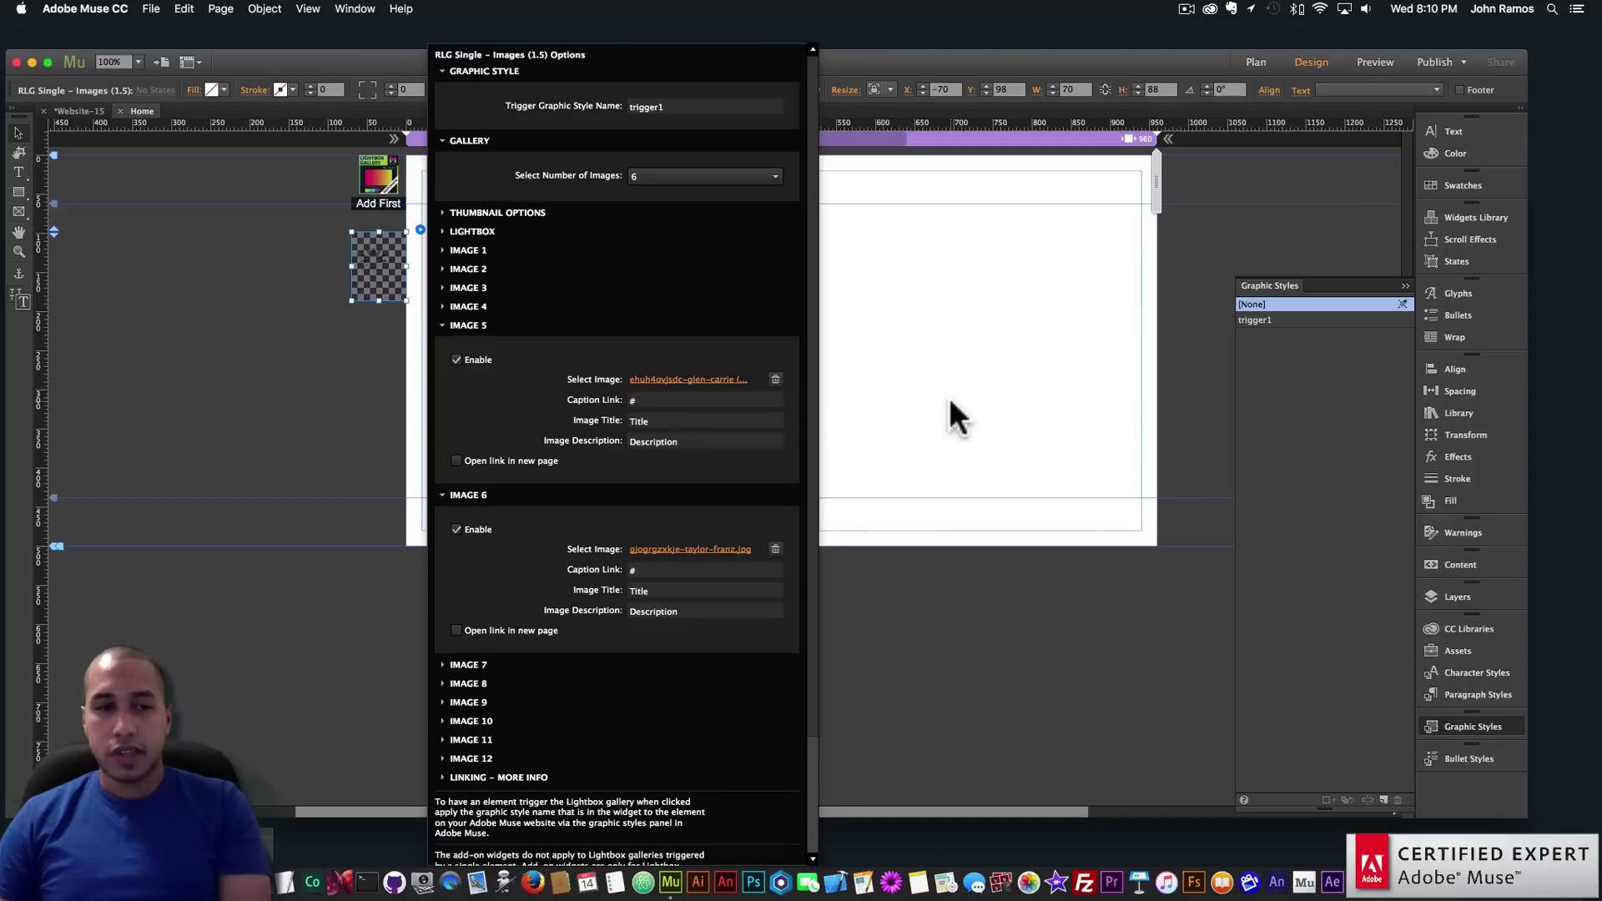
Preview the page in the browser, open the lightbox from the blue rectangle and view the fifth image
click(950, 395)
click(151, 10)
click(192, 257)
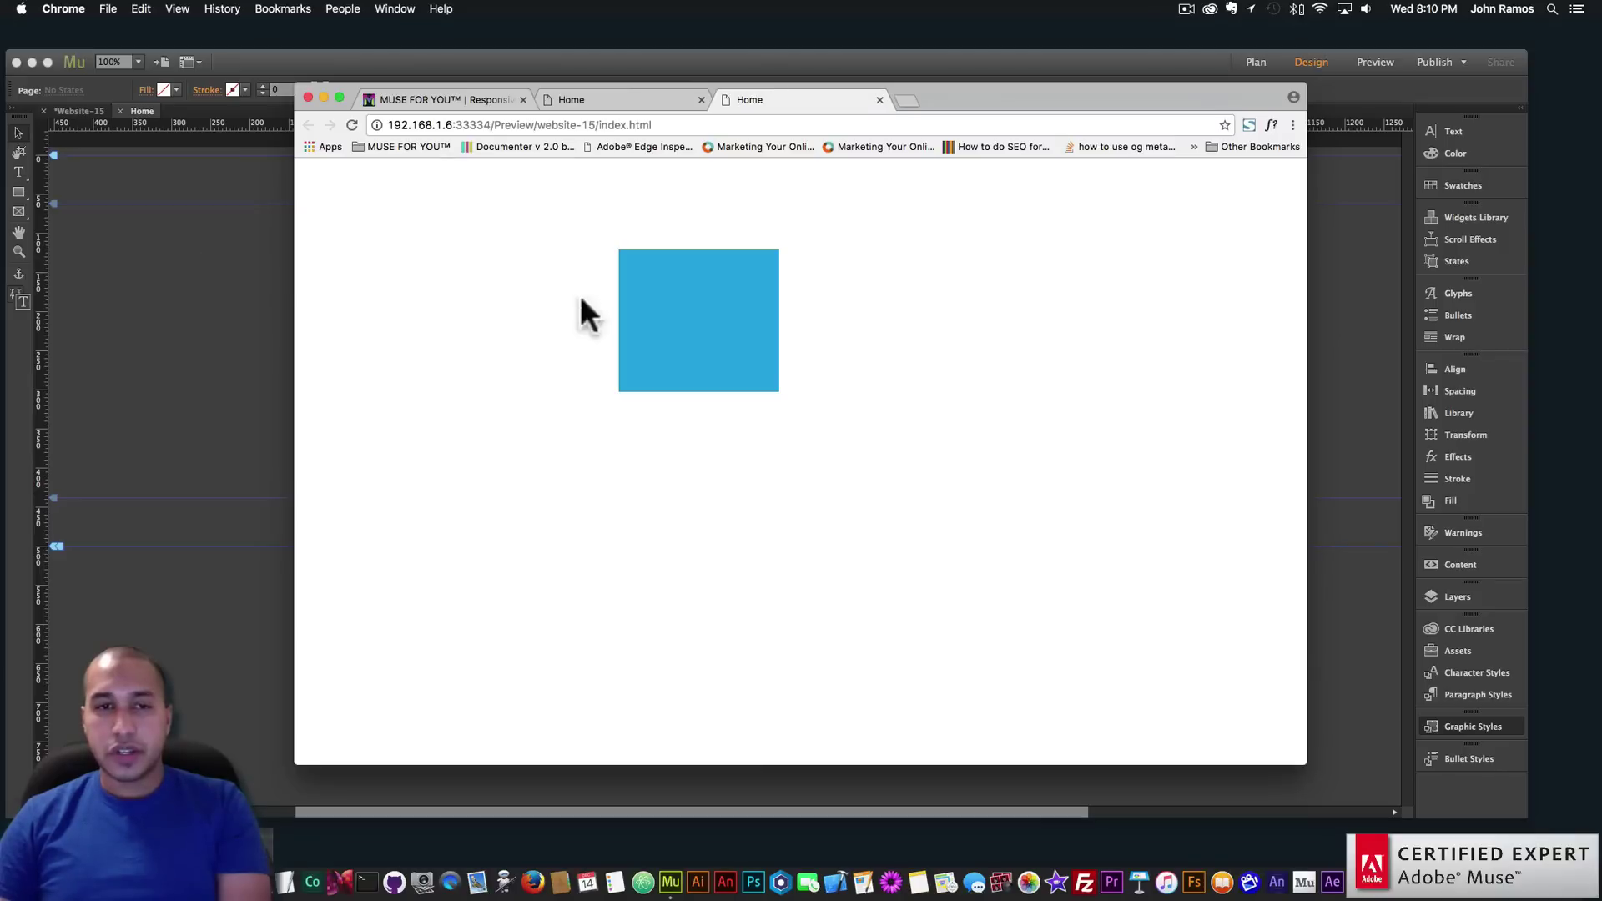
click(686, 305)
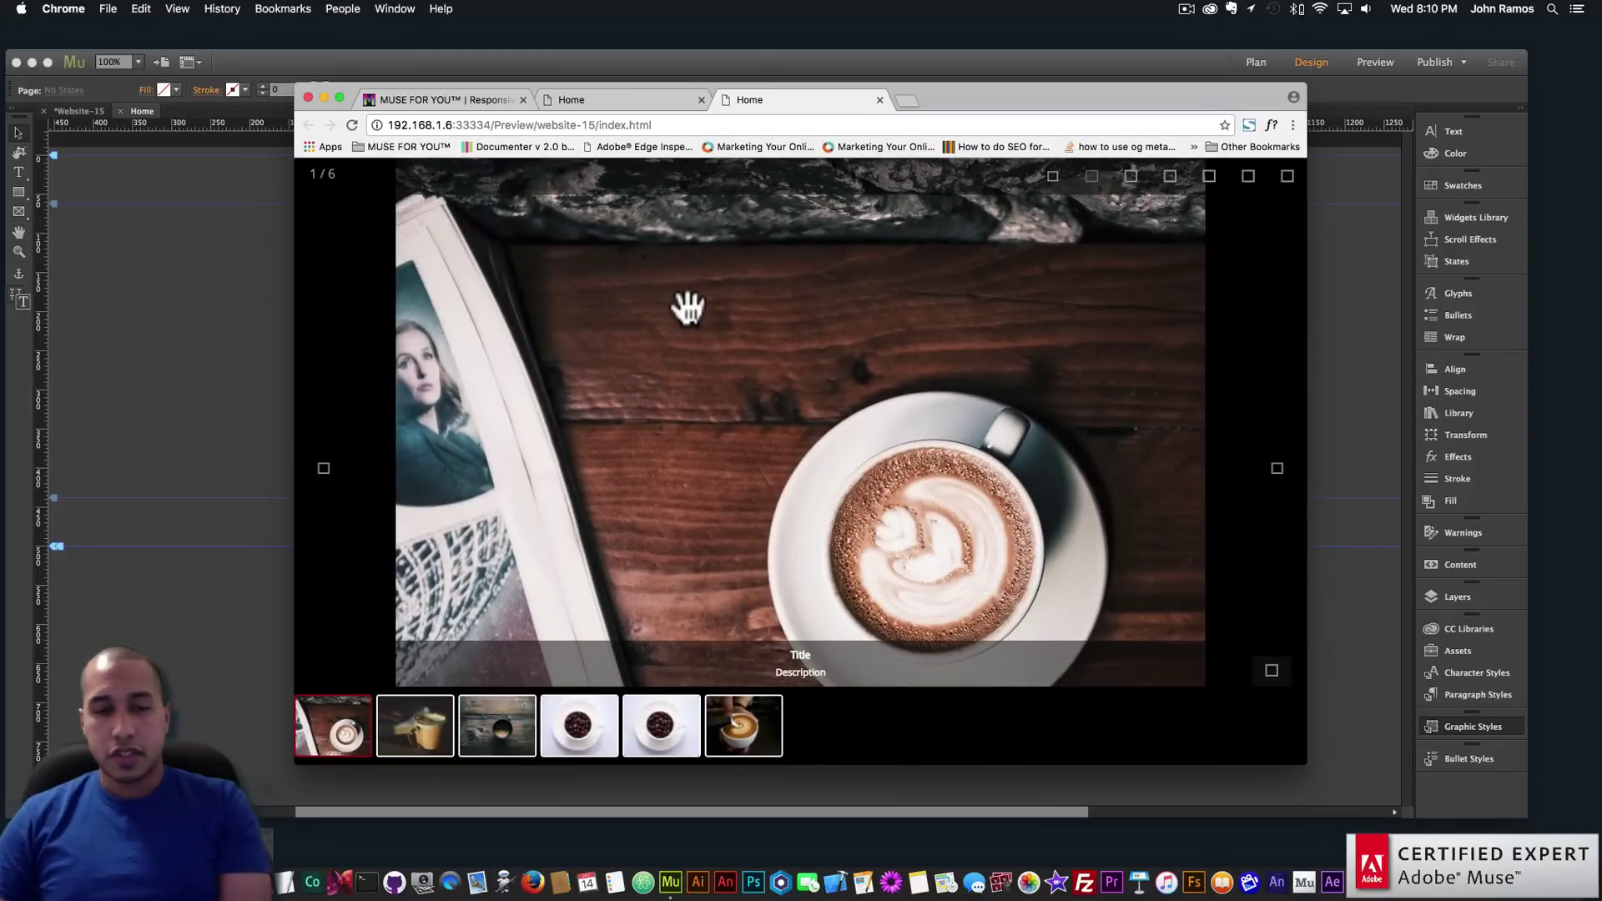
click(676, 730)
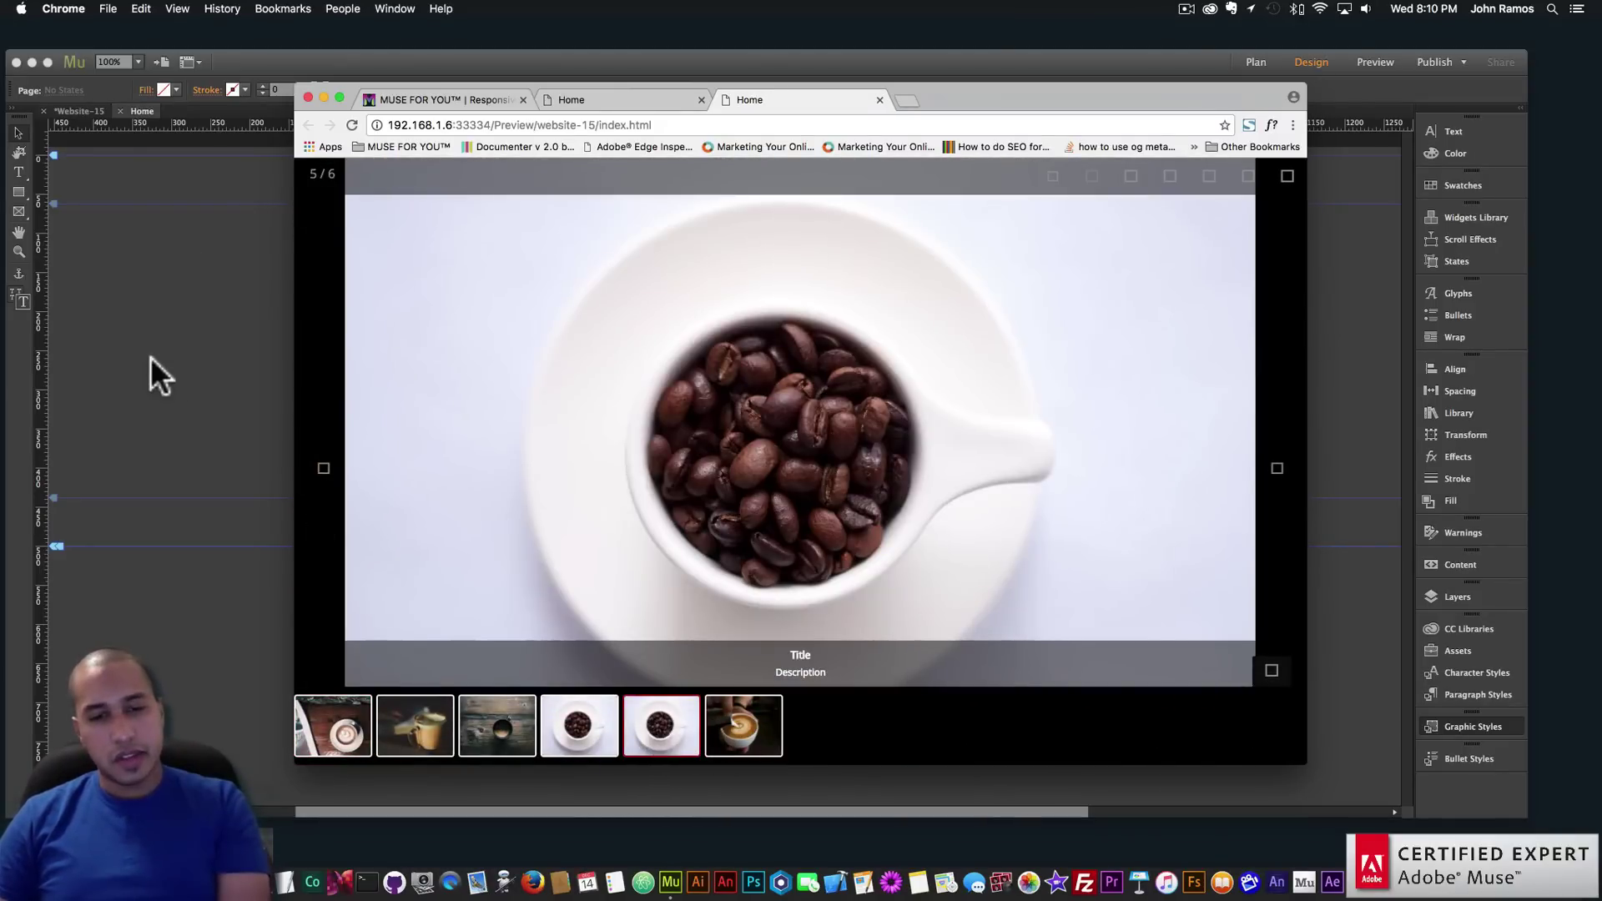
Back in Adobe Muse, replace Image 5 of the widget with the j1bpuxnvhhs JPG and disable Image 6
click(151, 357)
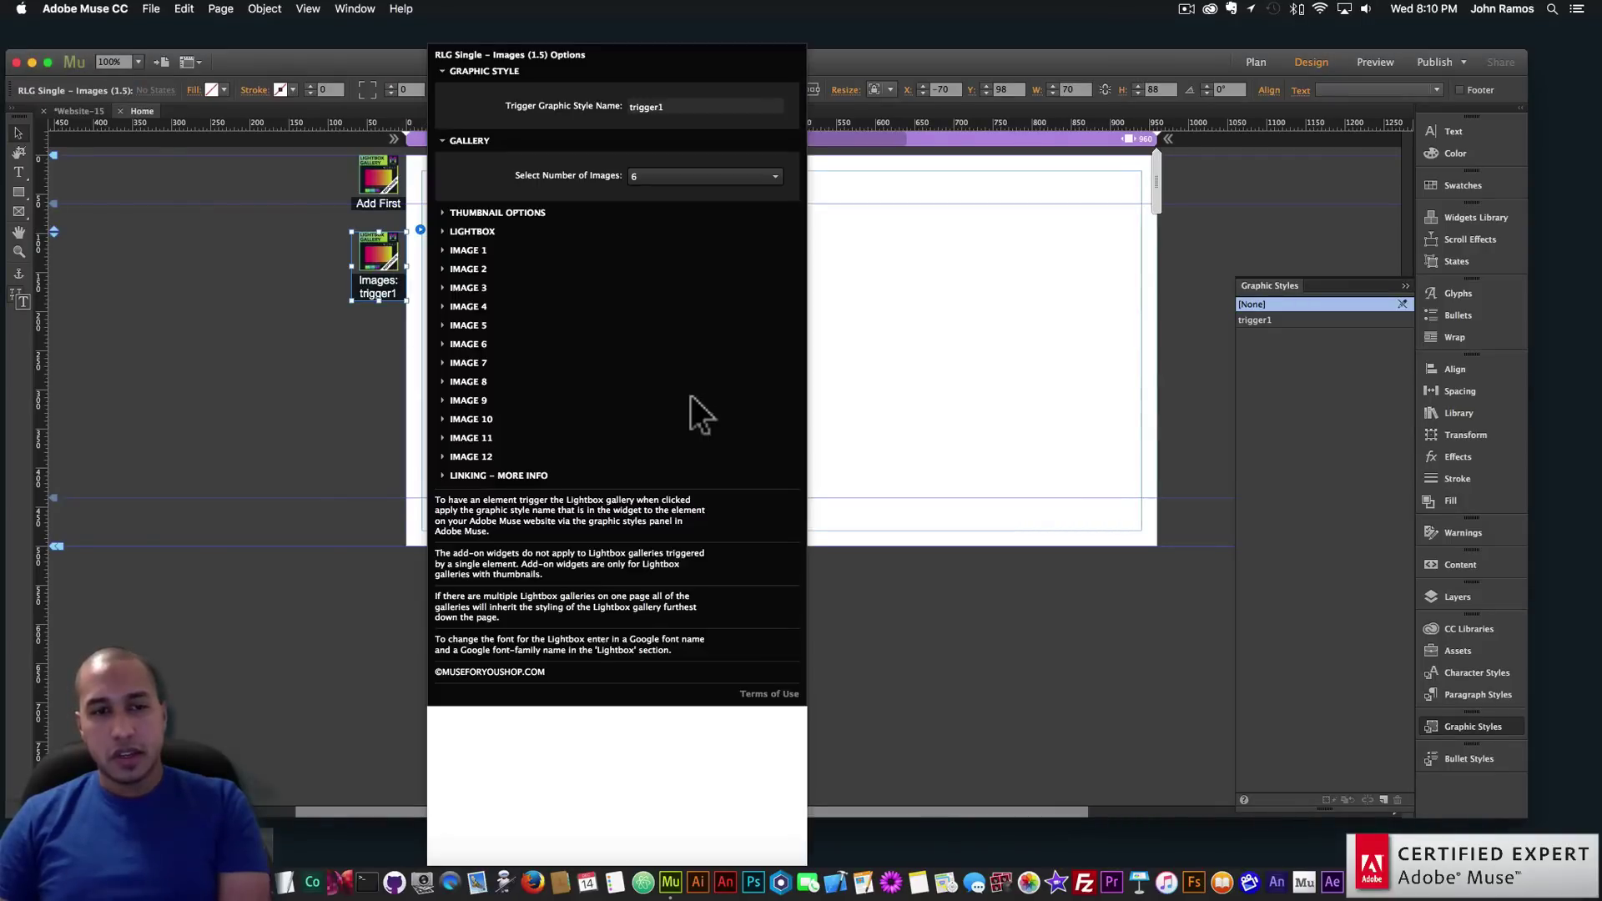
click(472, 325)
click(680, 384)
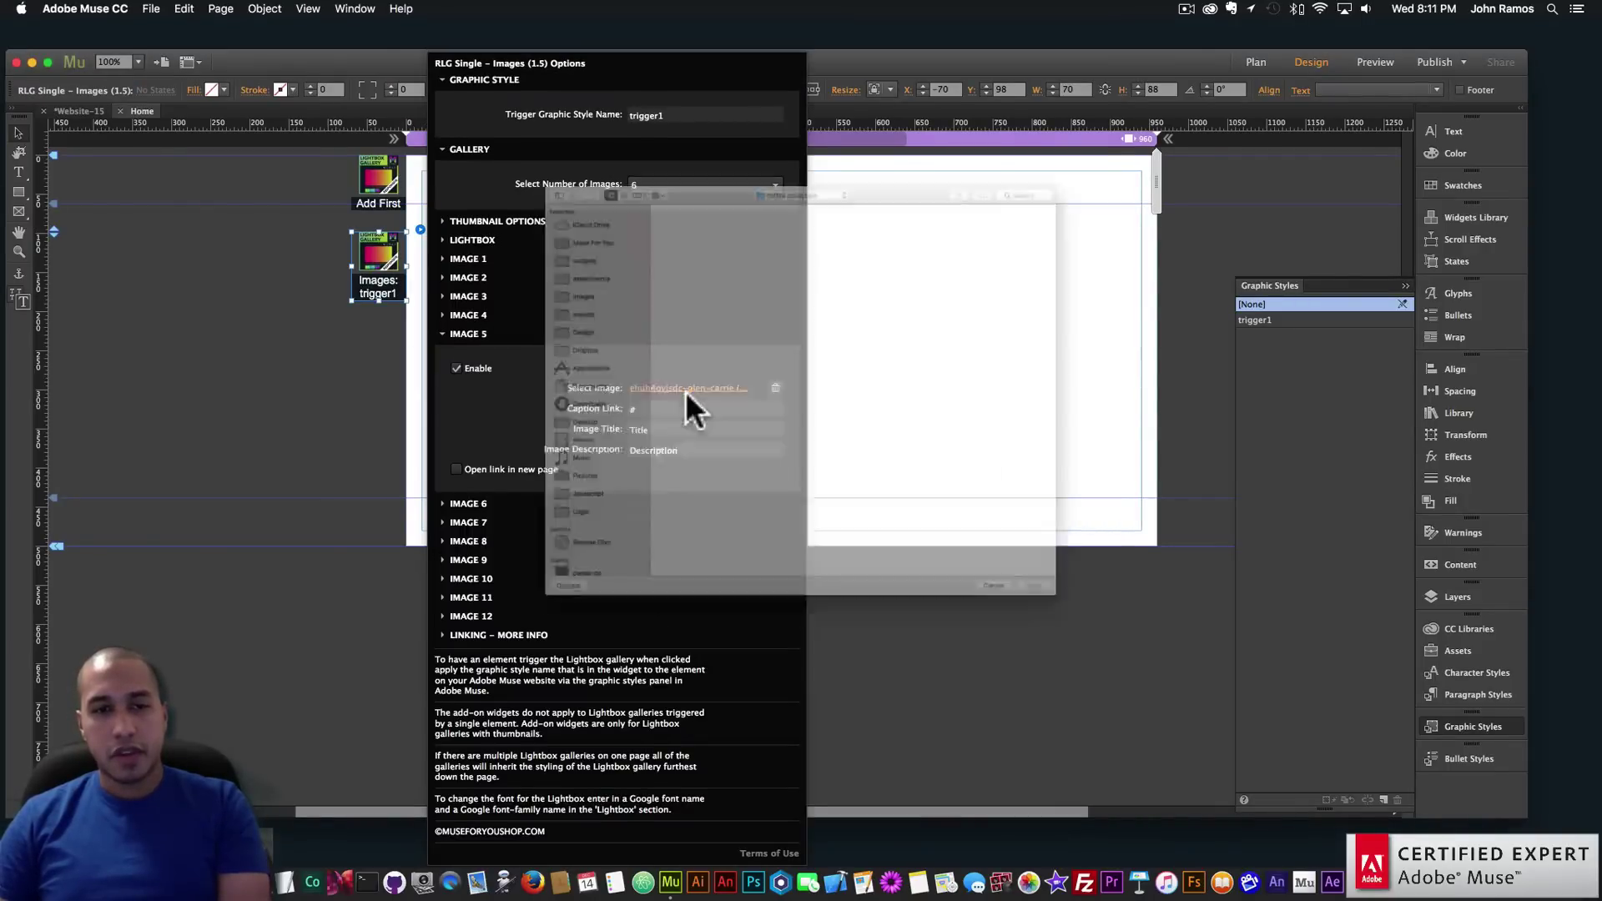
double_click(628, 214)
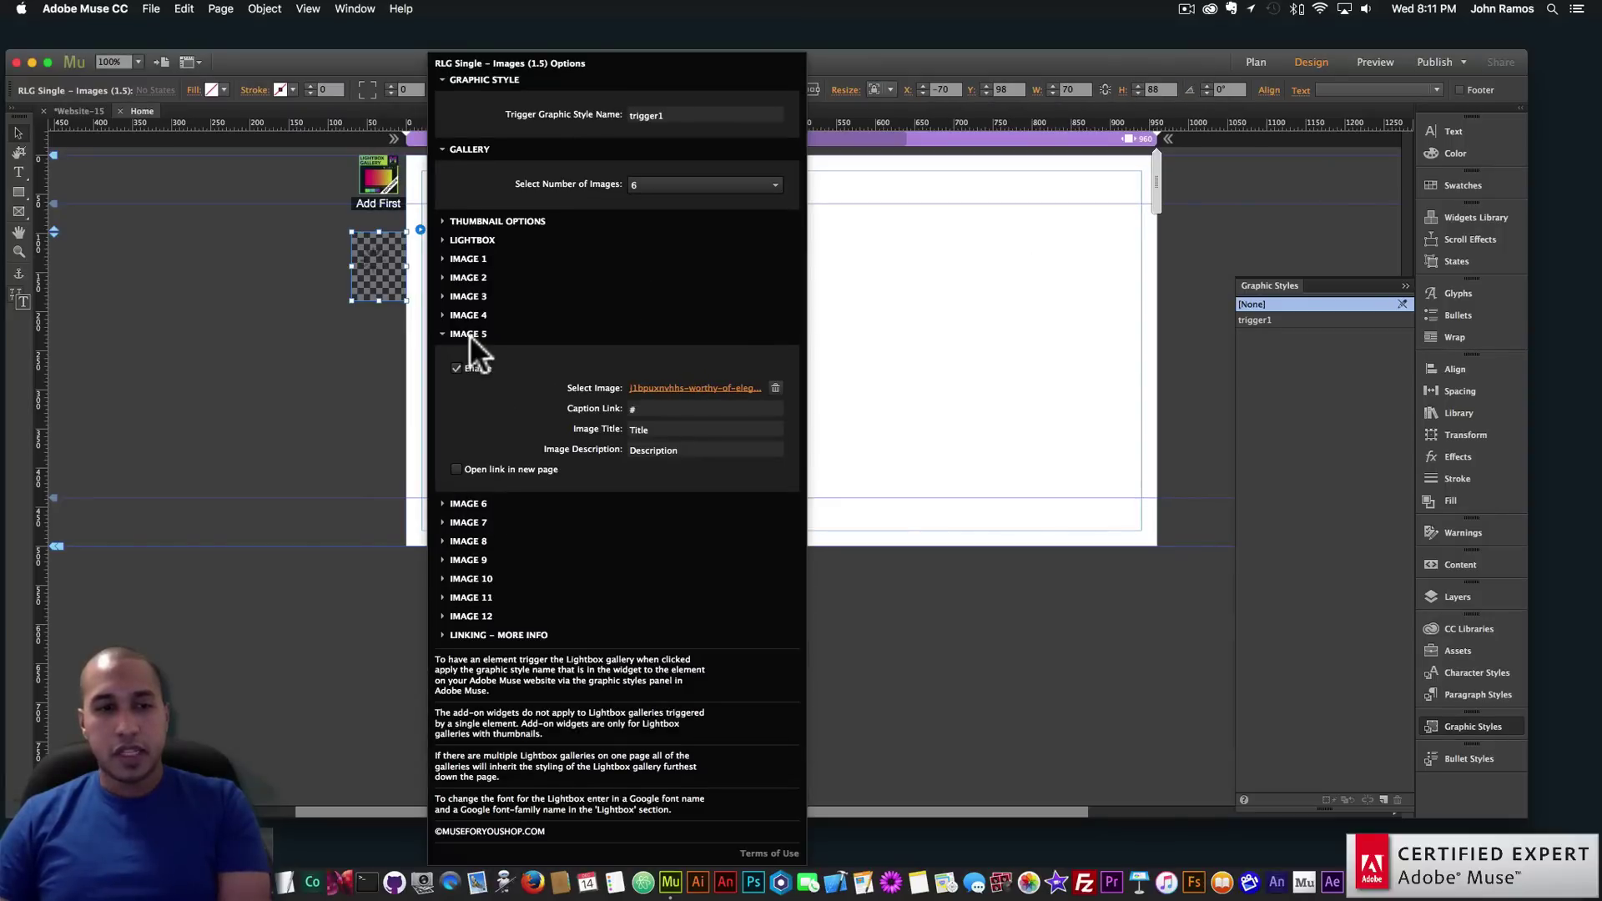
click(465, 501)
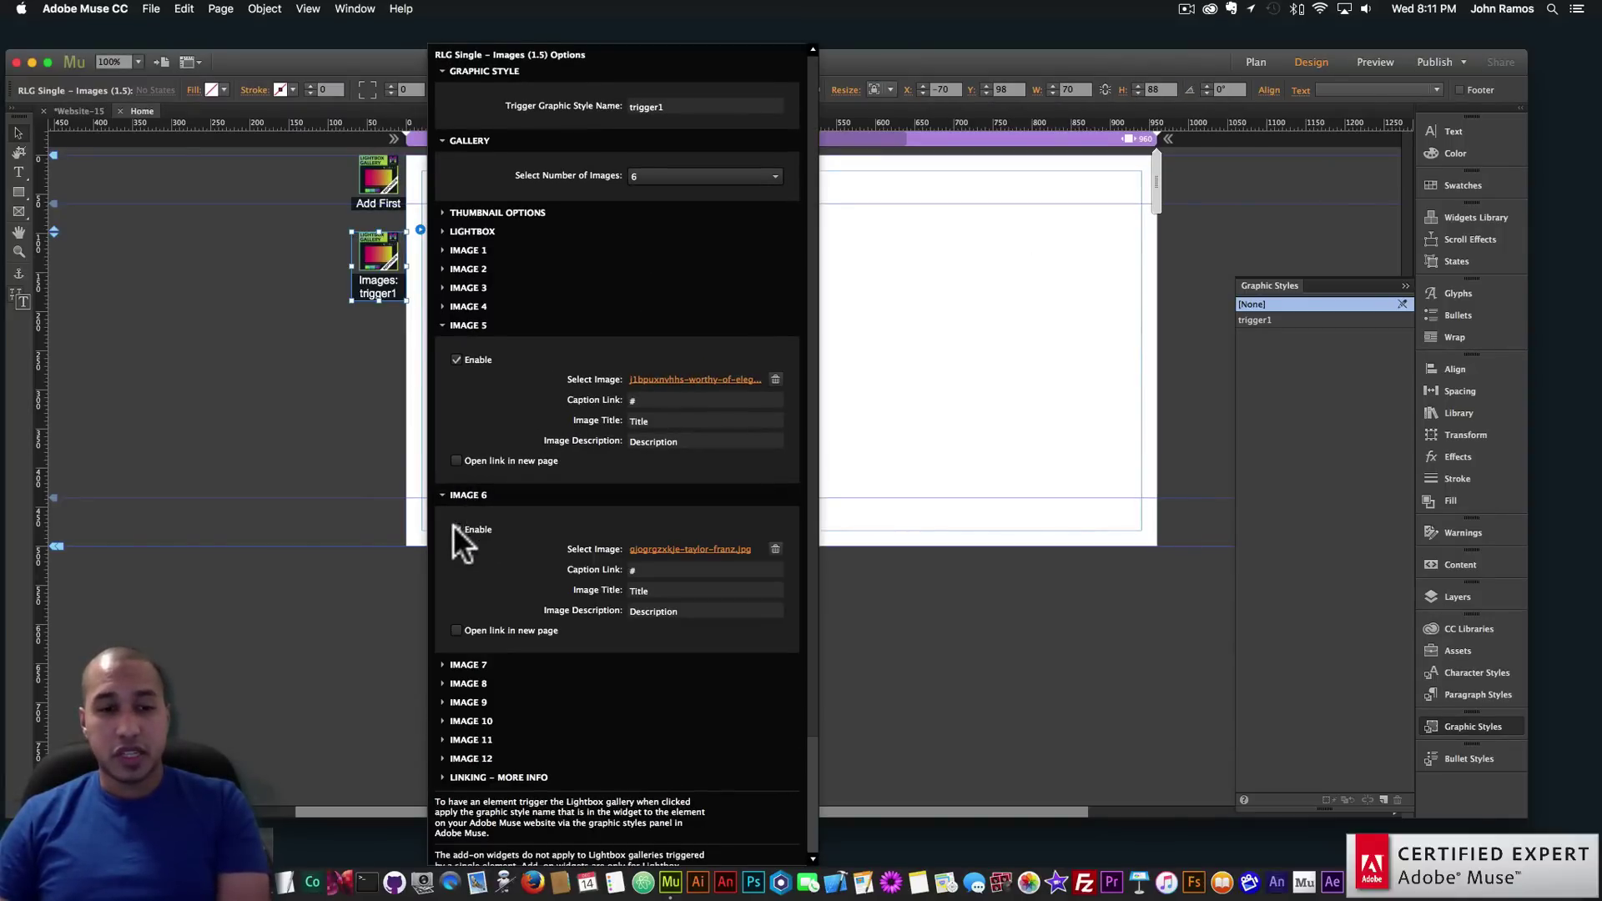
Preview the page in the browser again, check the lightbox thumbnails with Image 6 disabled, and close the lightbox
click(151, 9)
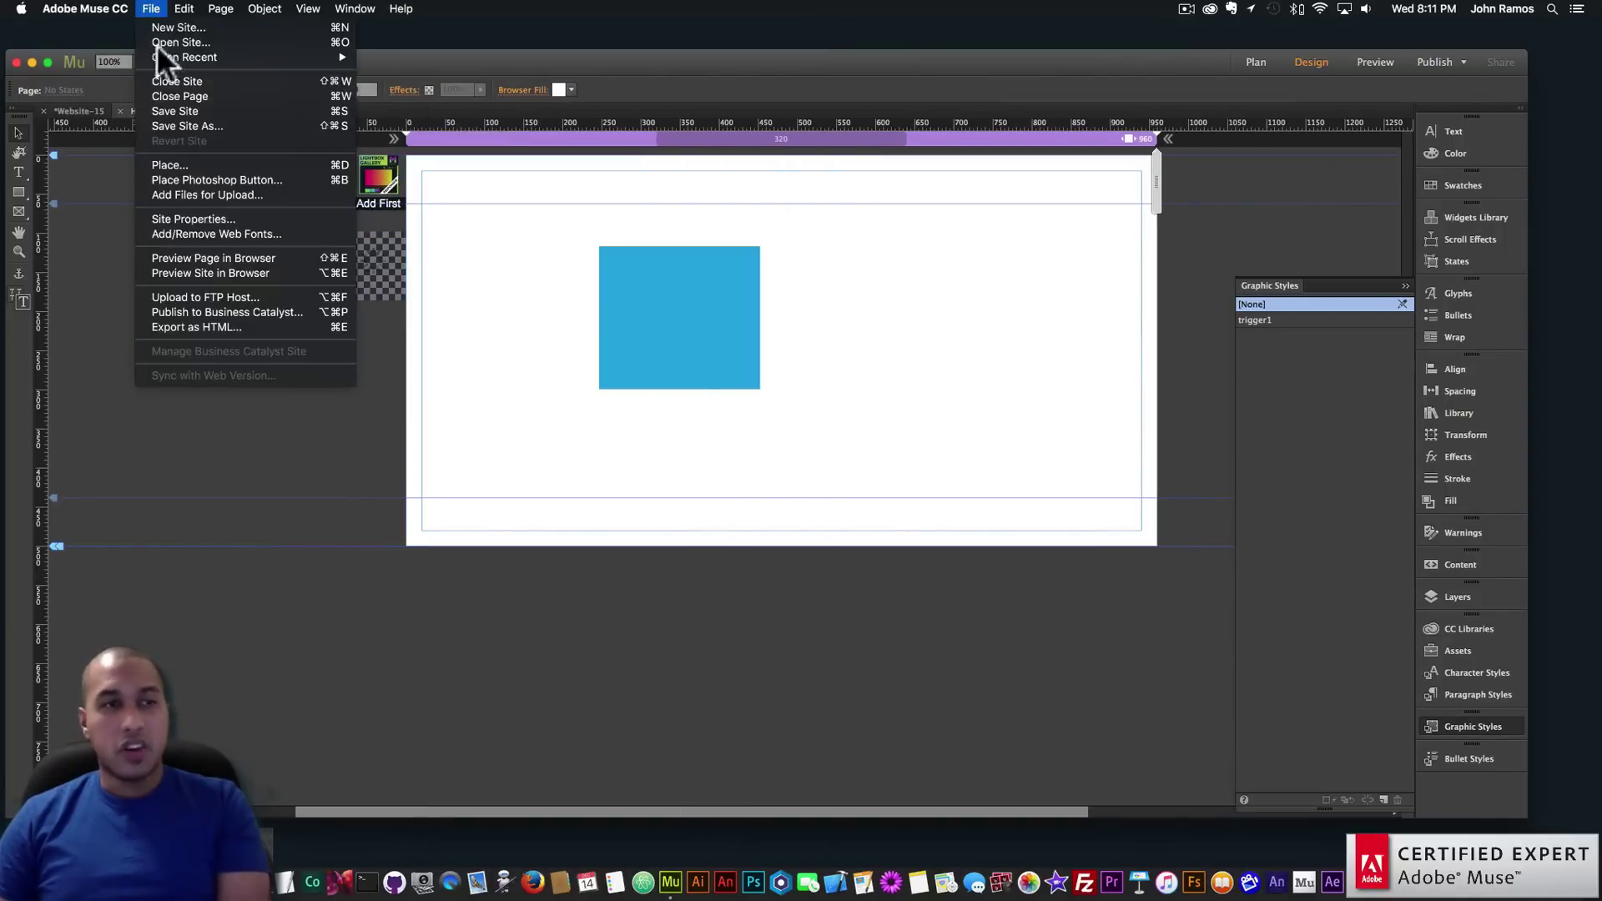
click(191, 258)
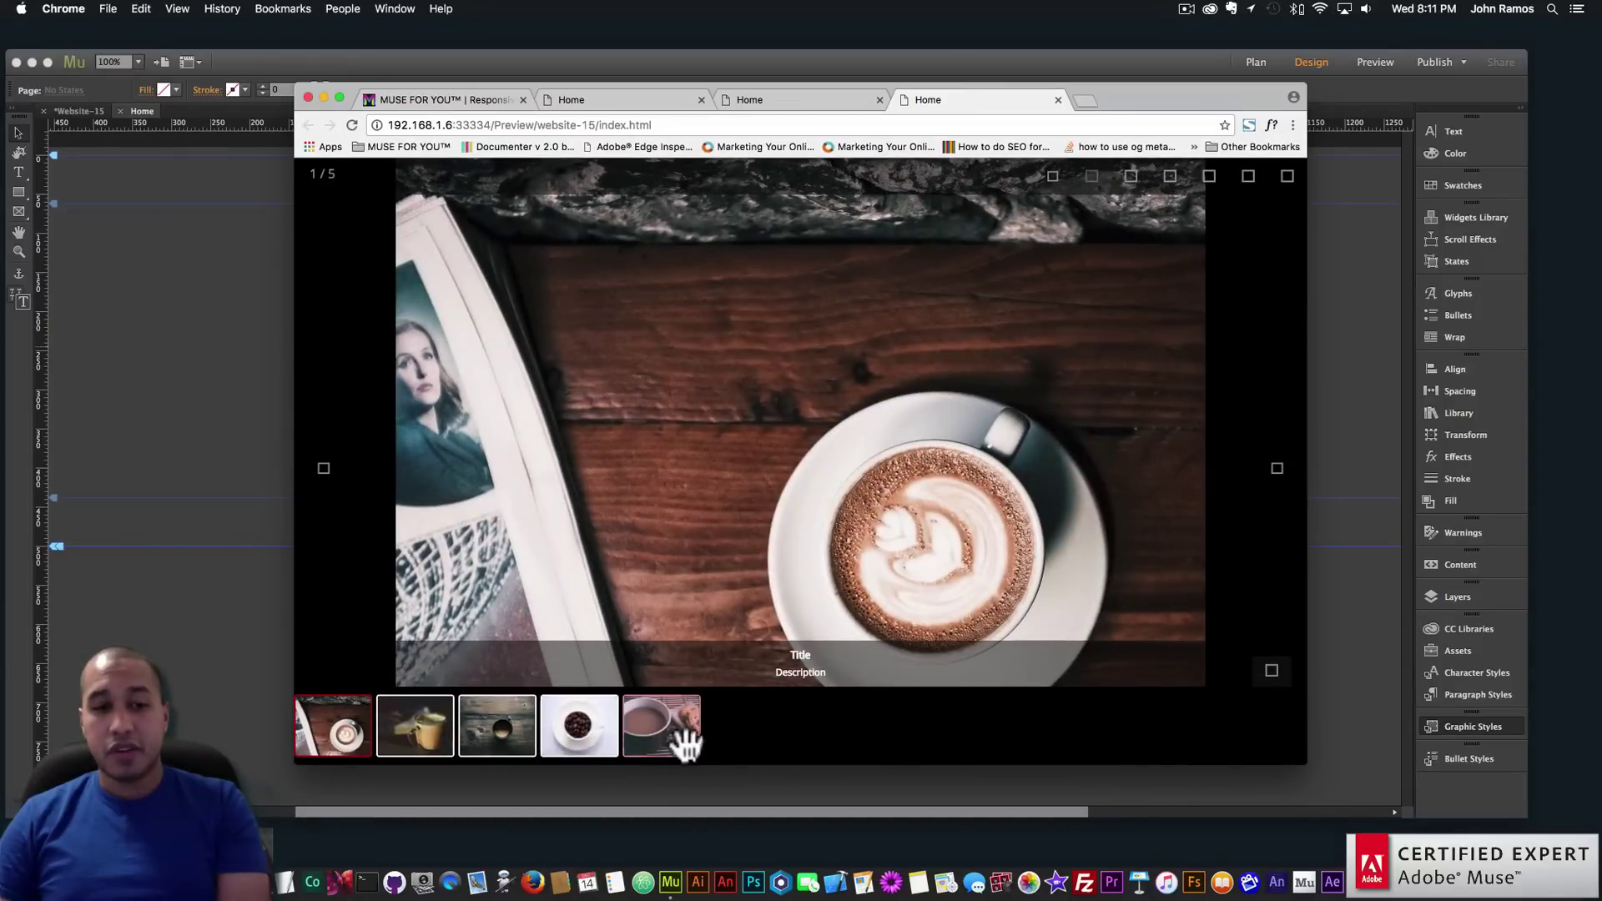
click(1289, 171)
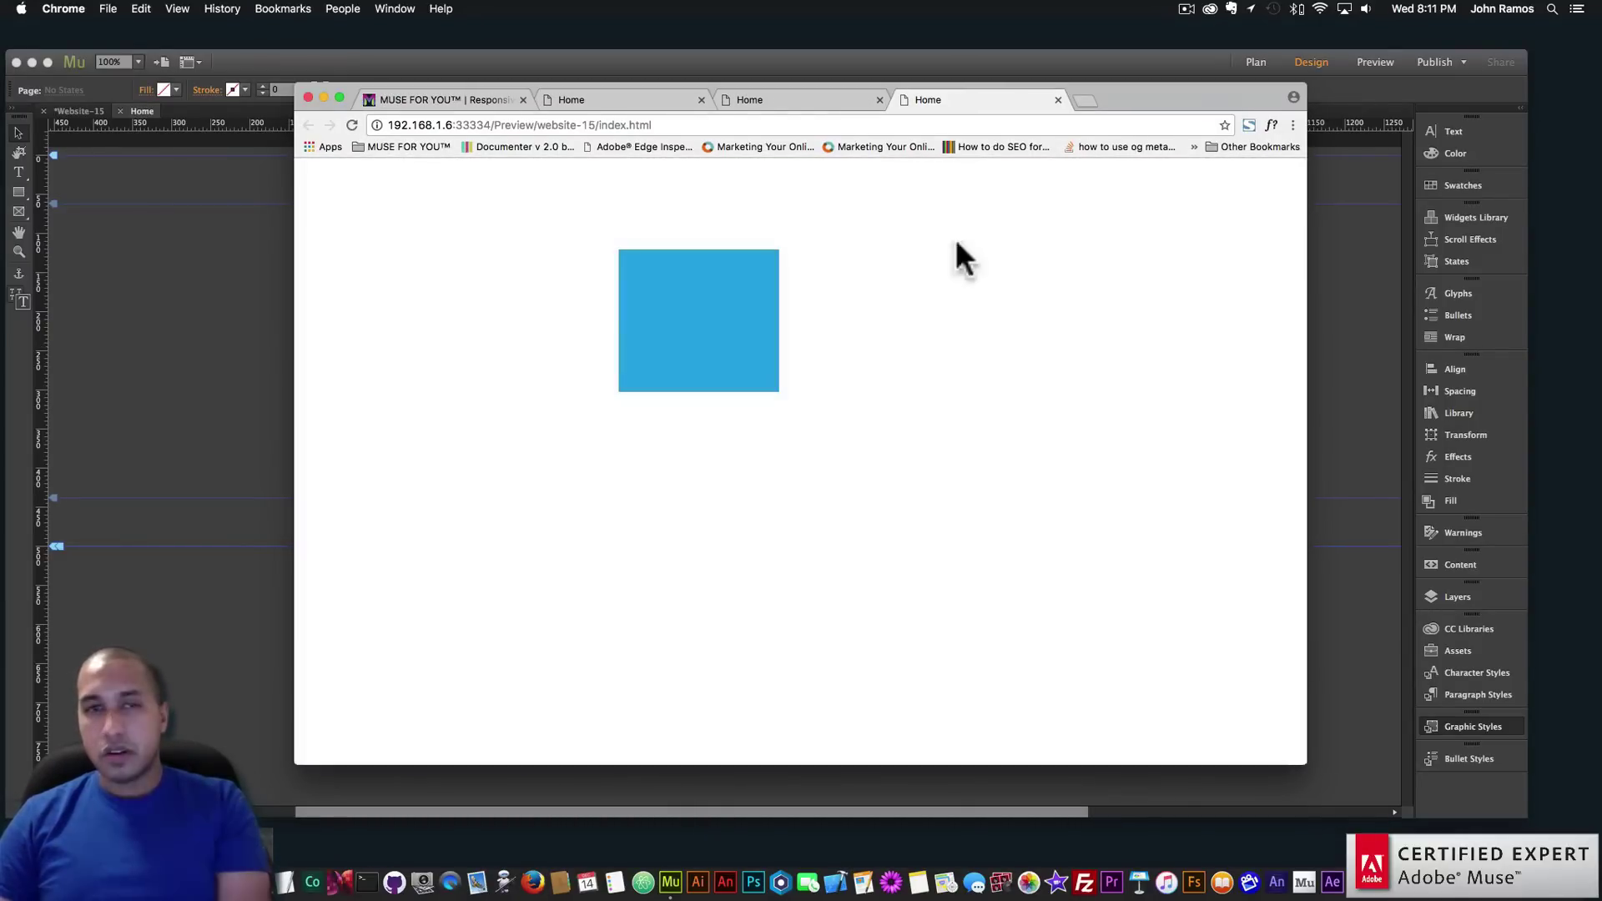
Return to Adobe Muse and set the number of images in the RLG Single – Images widget to 8
click(286, 276)
click(385, 254)
click(420, 229)
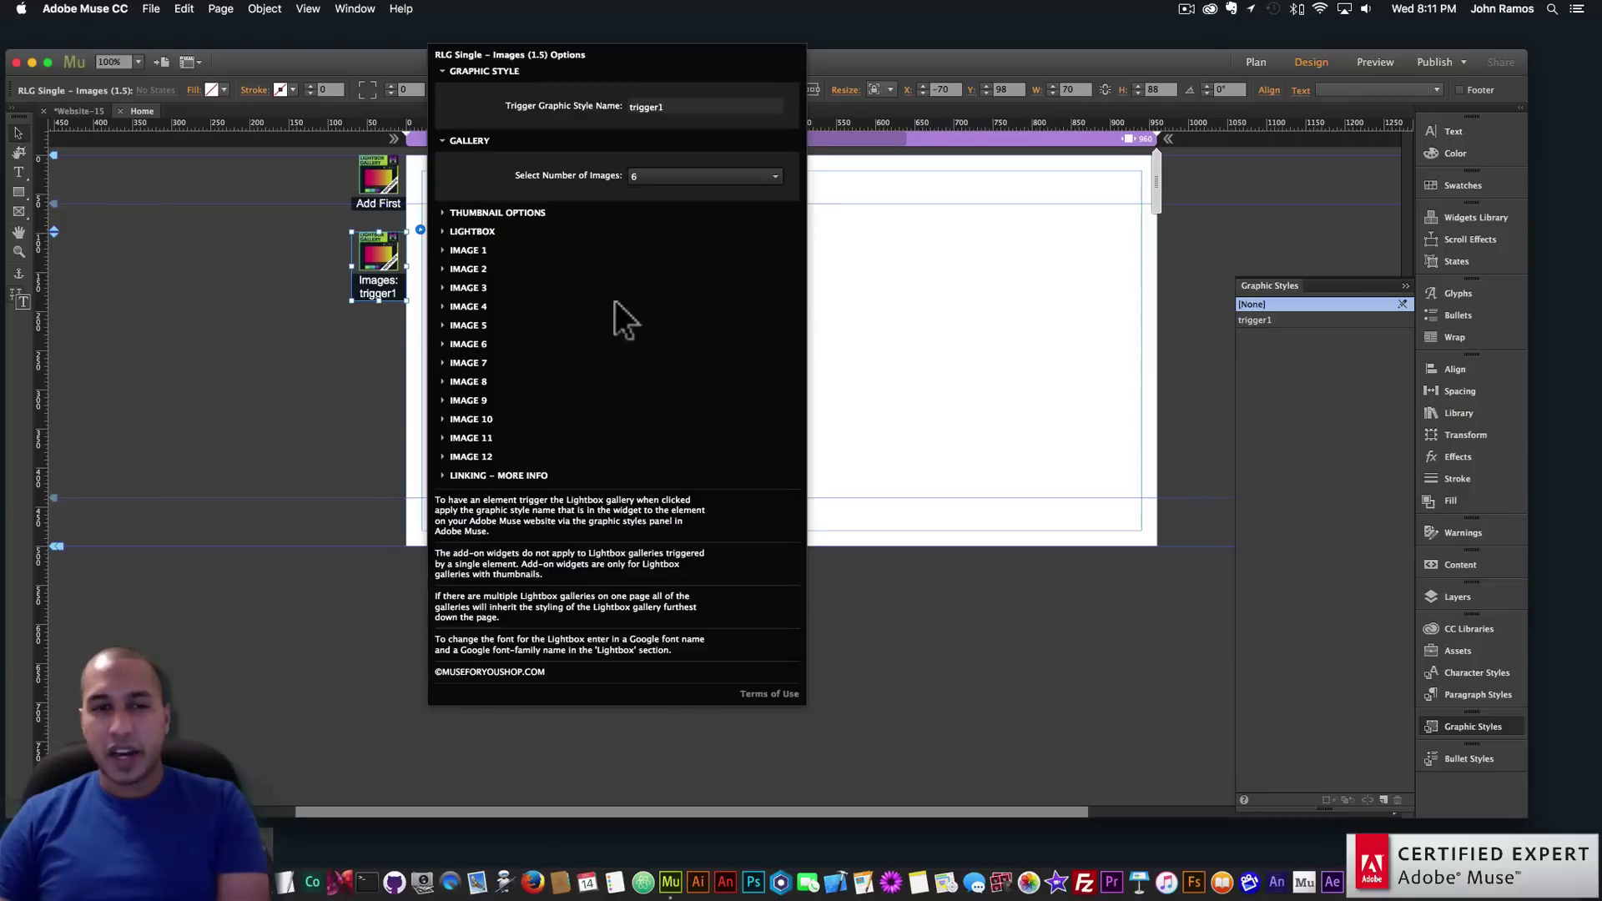
click(661, 174)
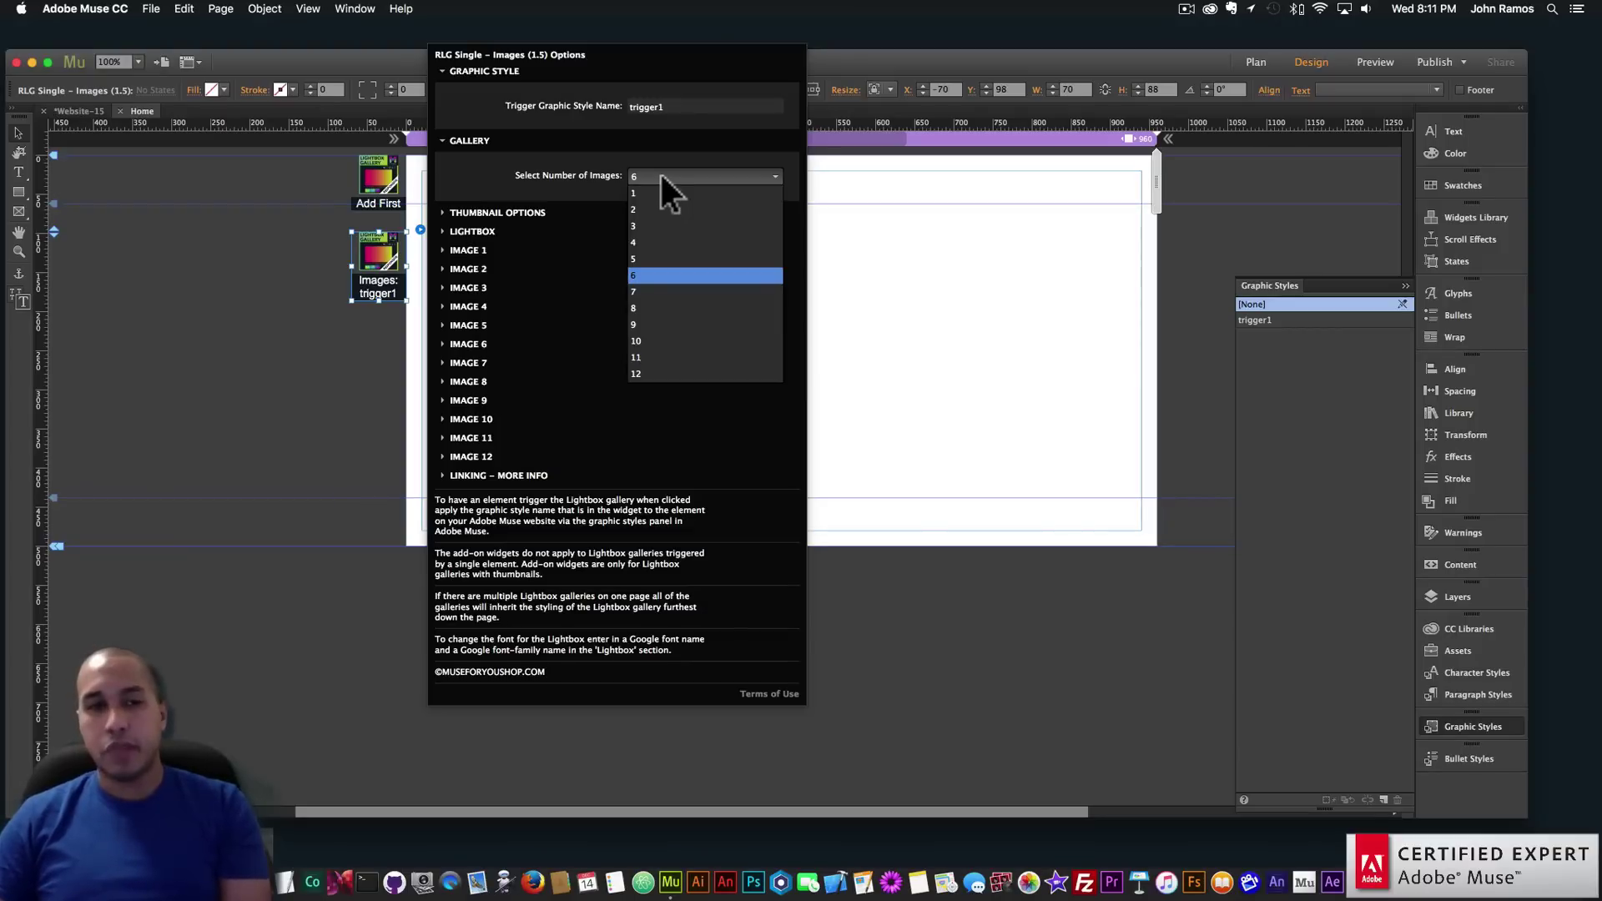
click(639, 307)
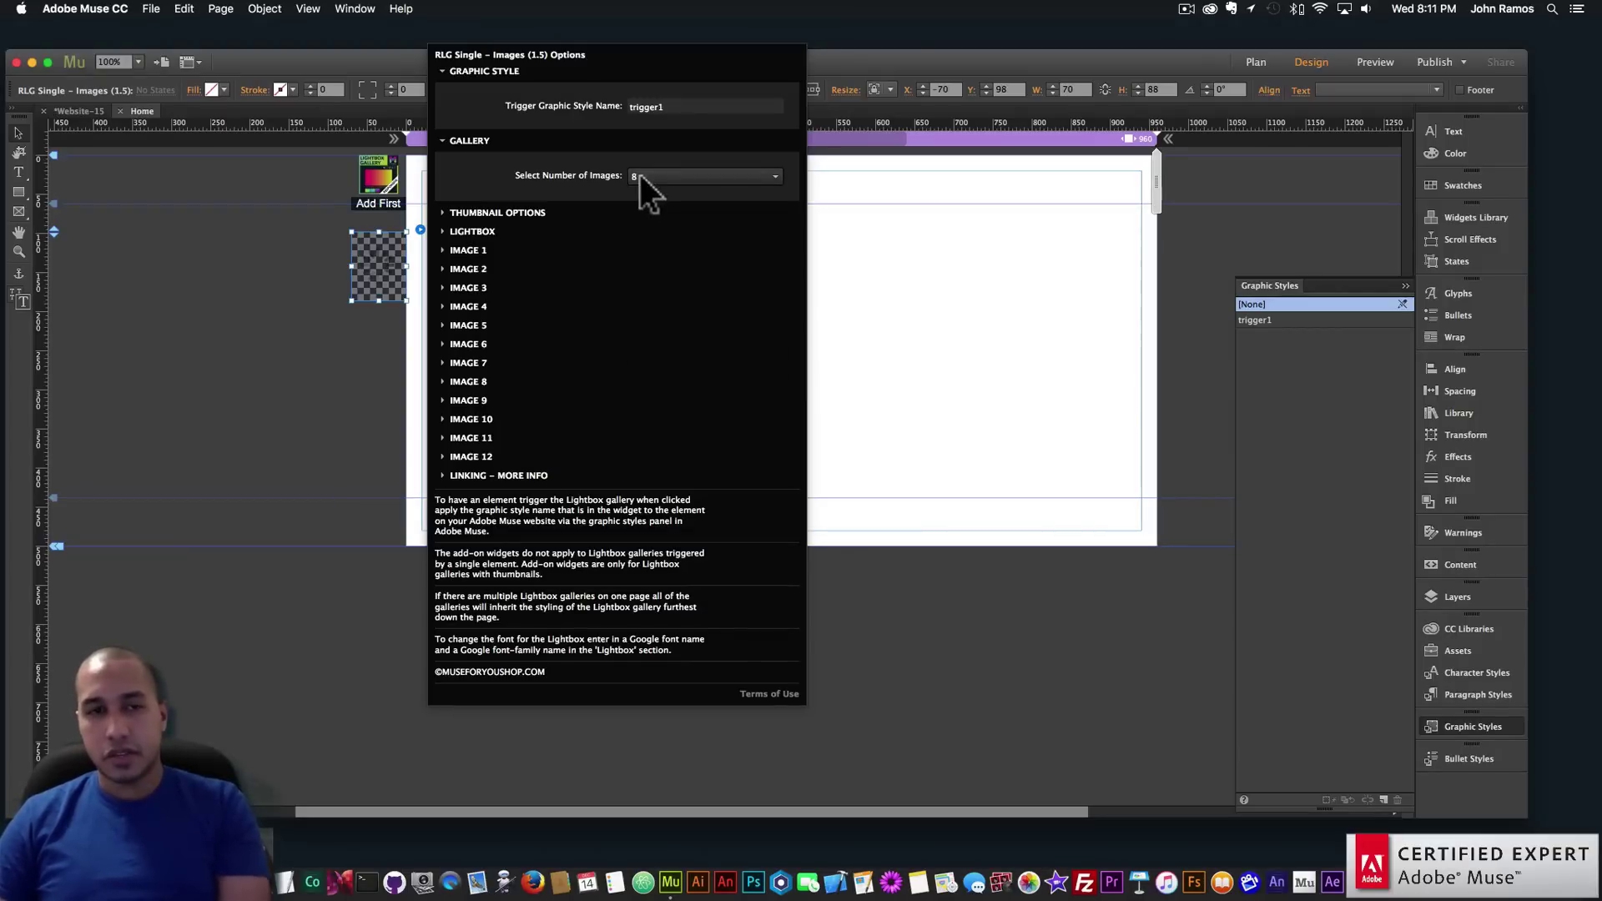
Enable Image 8, Image 7 and Image 6 in the widget options
click(468, 383)
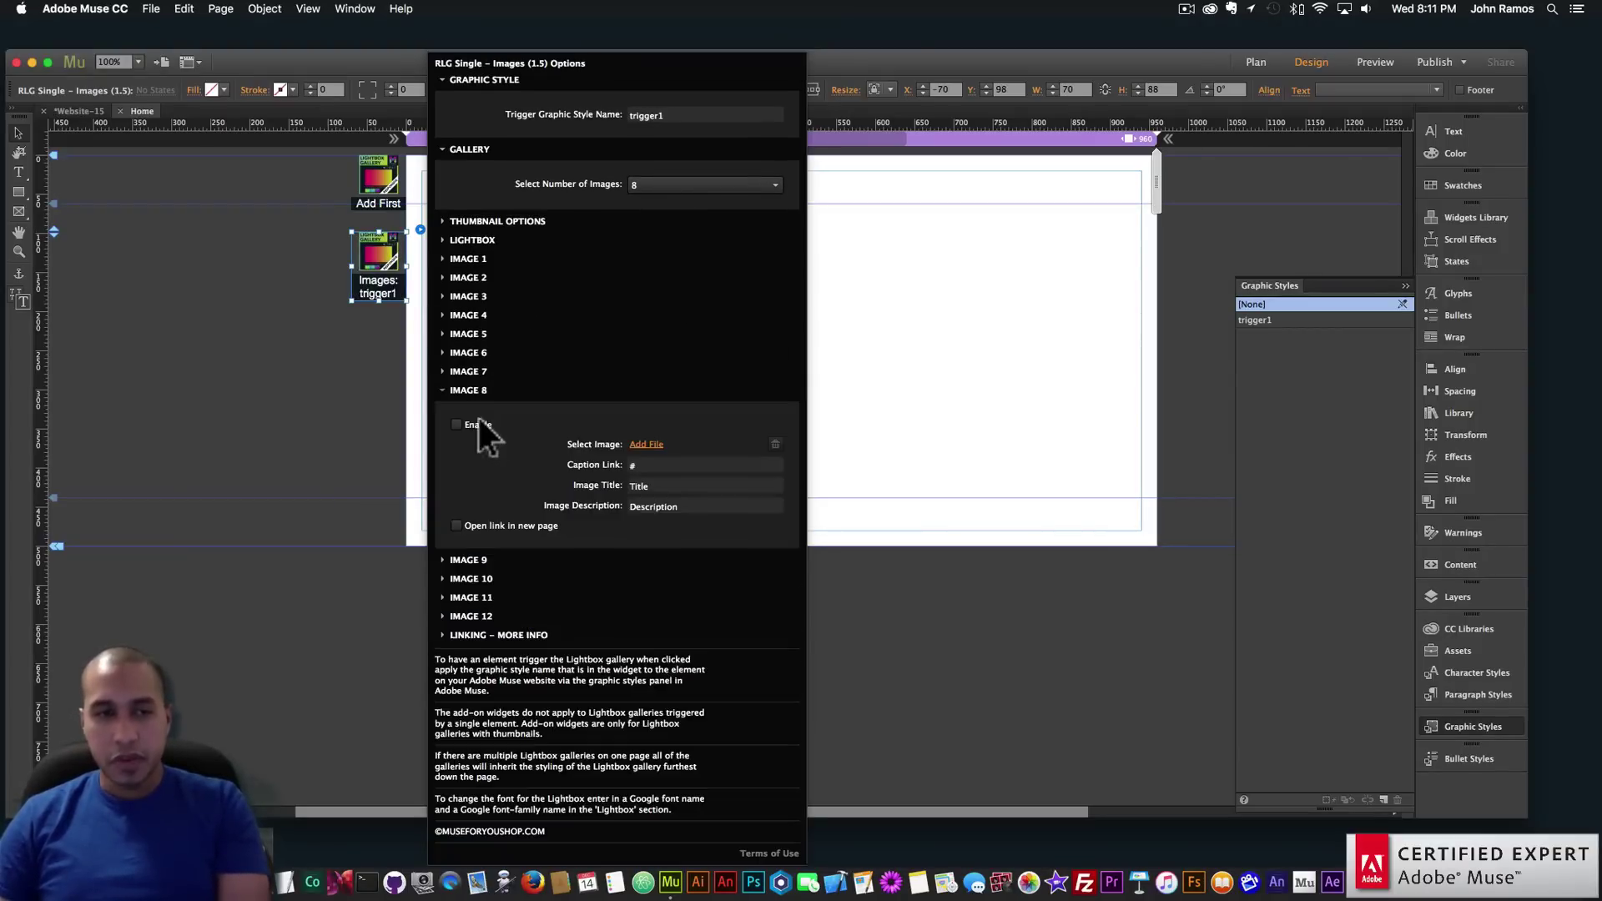
click(457, 424)
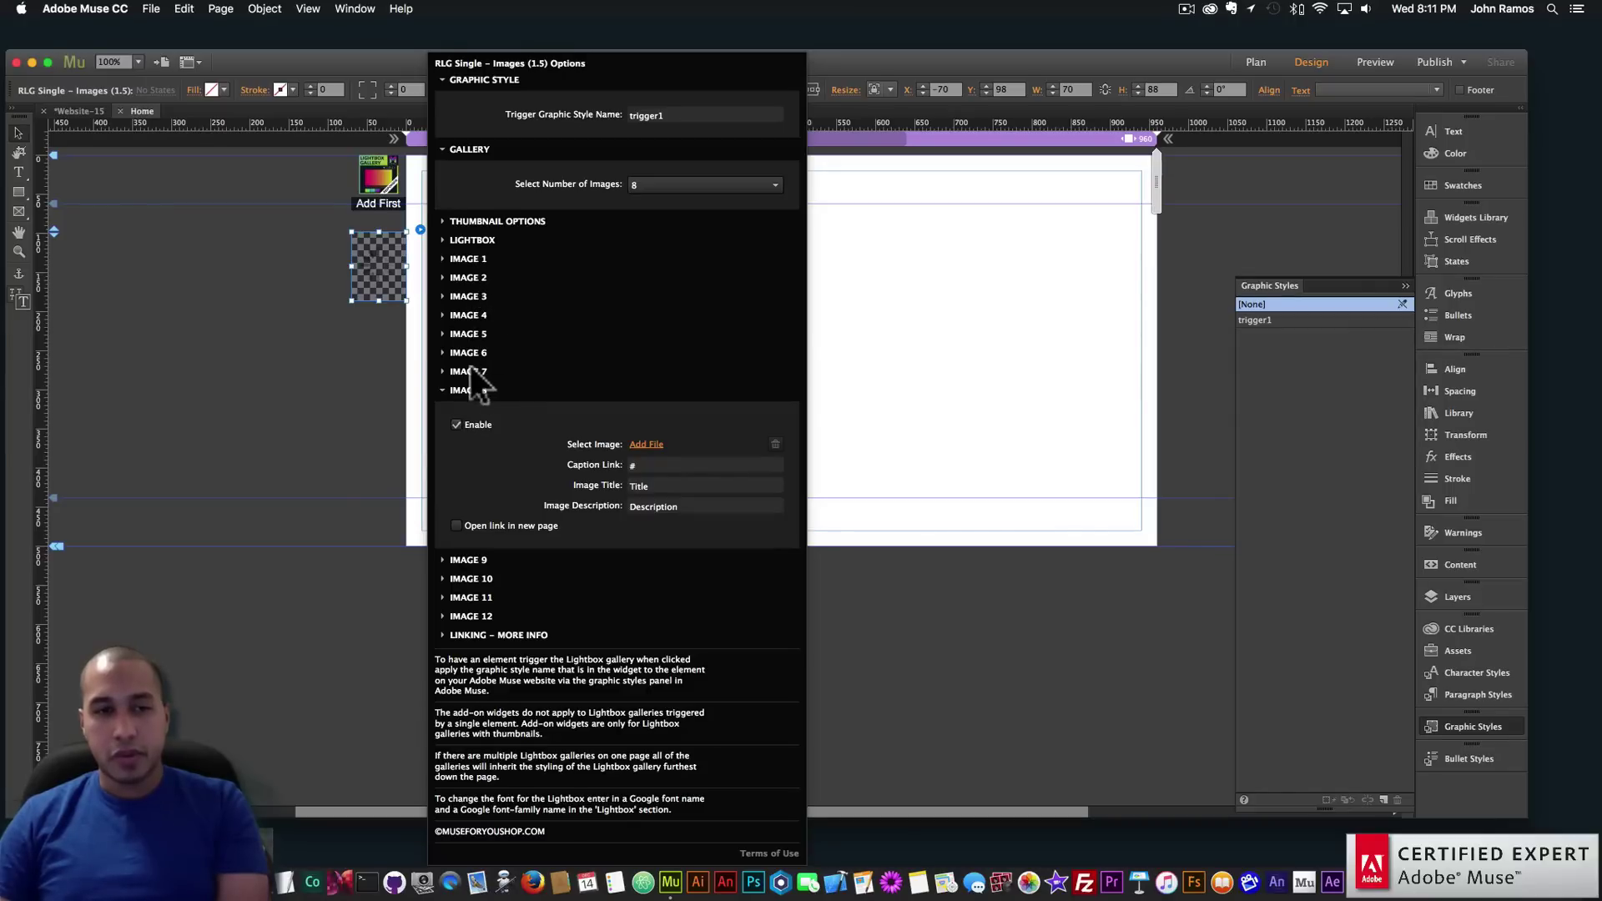
click(466, 369)
click(468, 344)
click(457, 380)
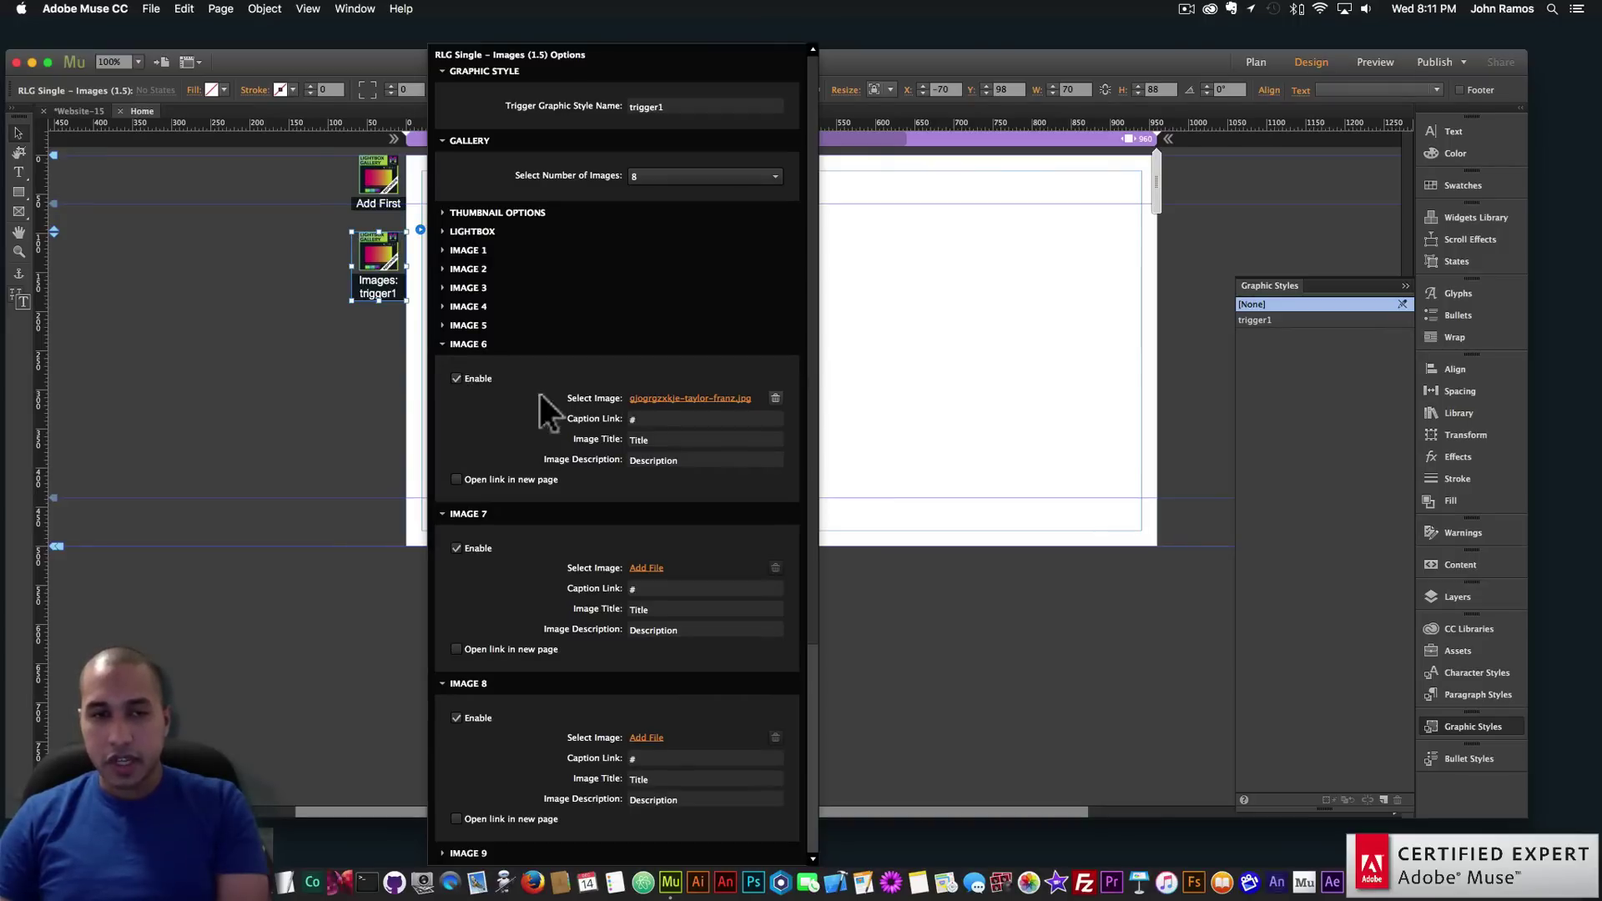
Preview the page in the browser, check the eight-image lightbox from the blue rectangle, and close the browser window
click(153, 8)
click(186, 257)
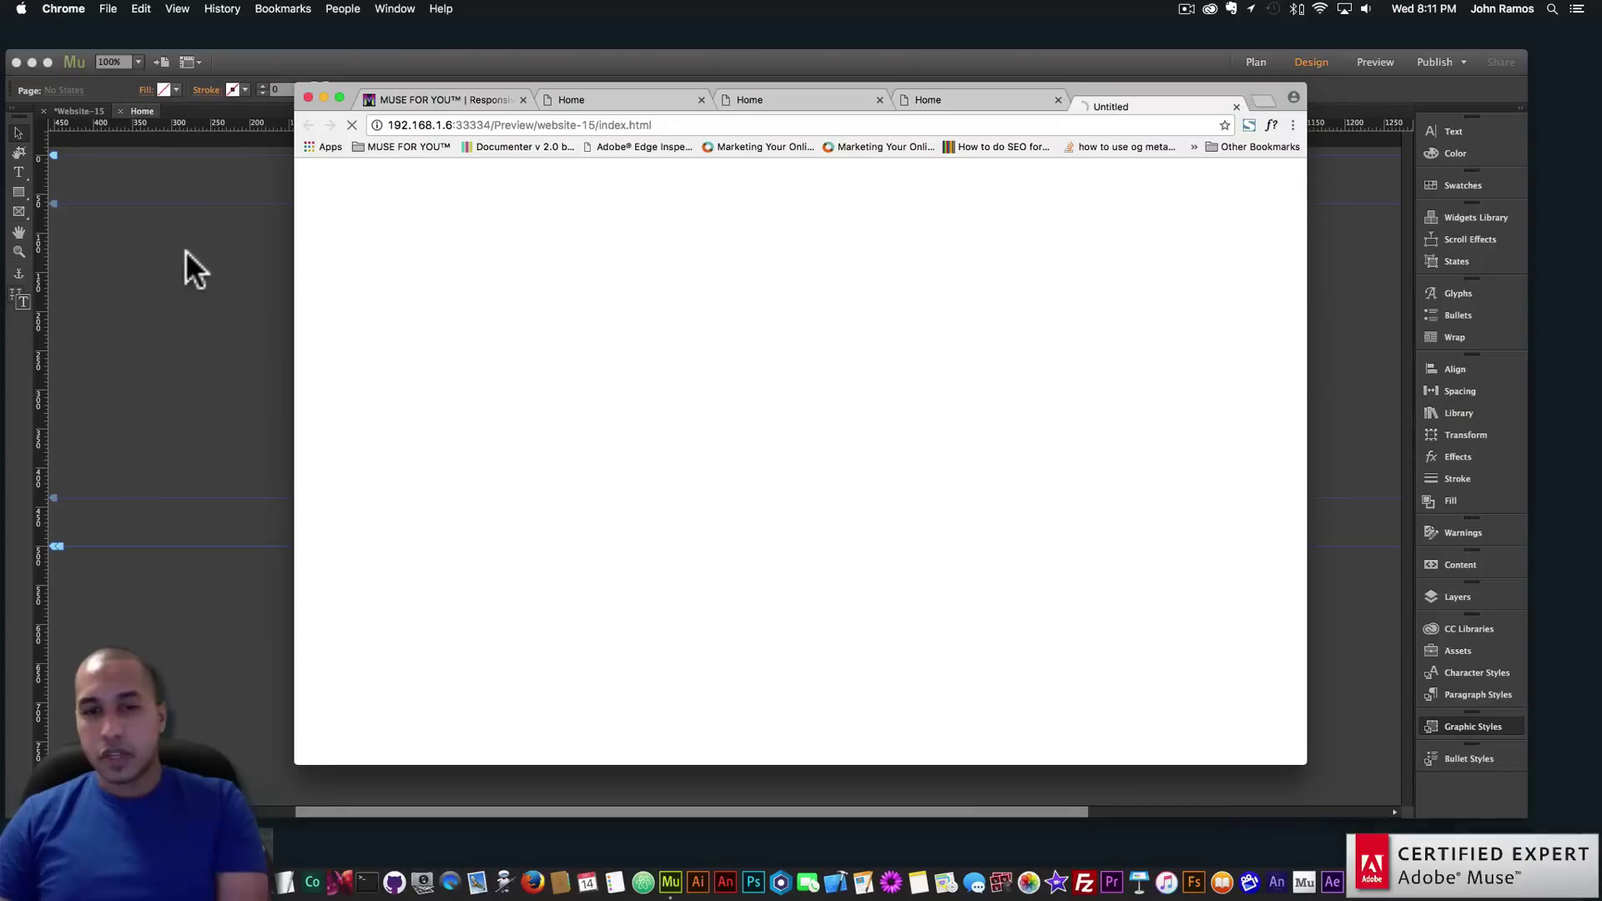
click(634, 290)
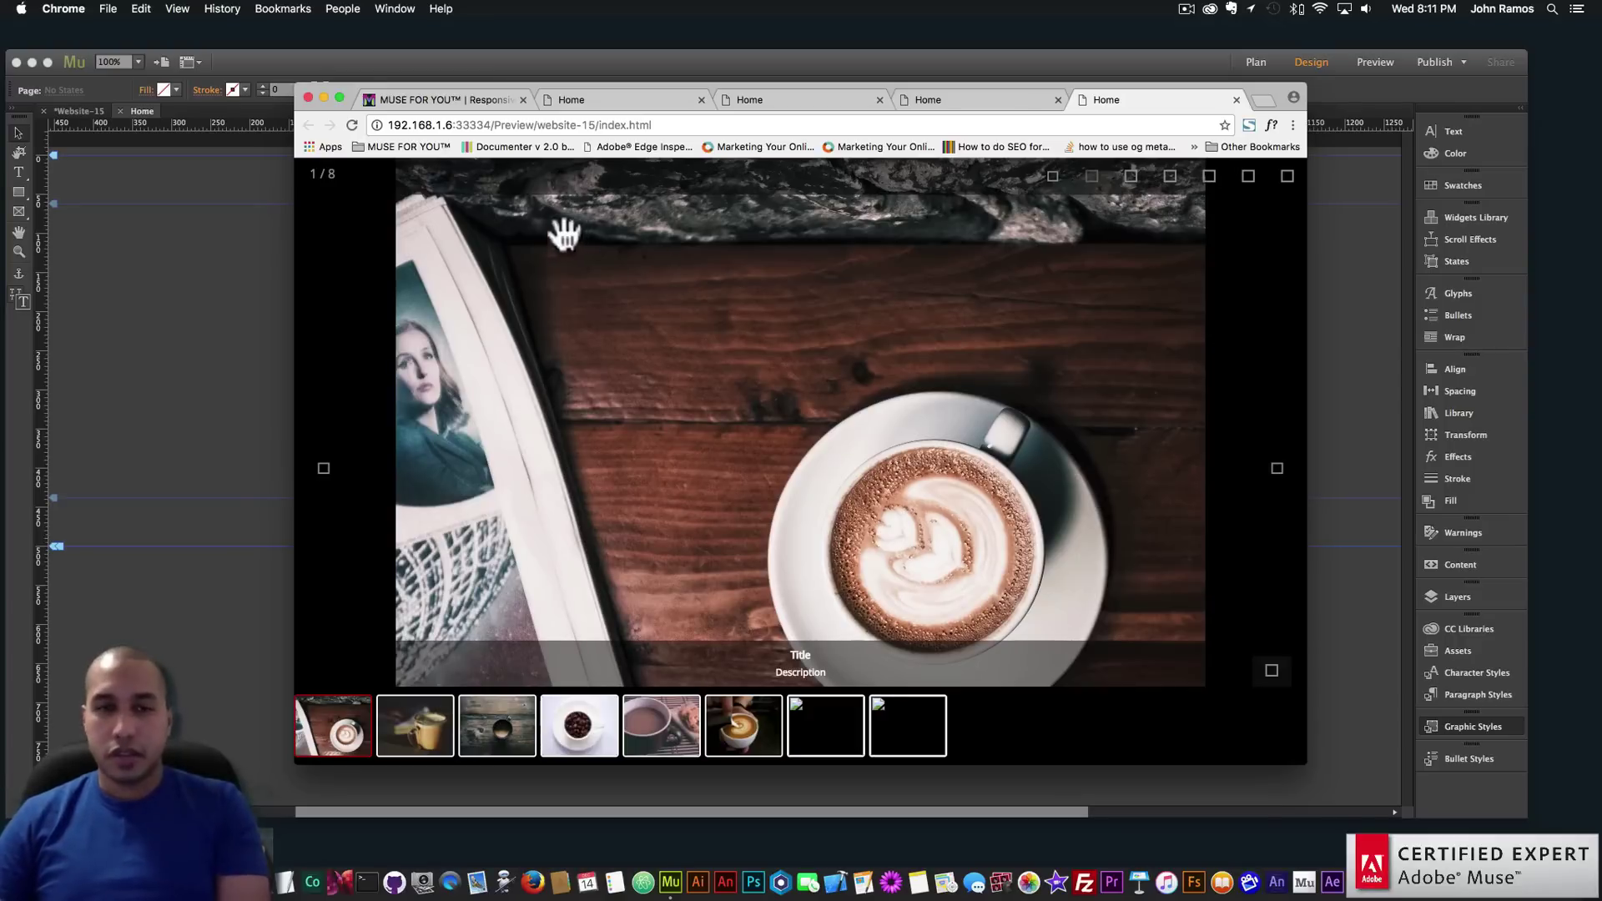
click(308, 98)
Return to Adobe Muse and review the Lightbox styling options of the RLG Single – Images widget
click(386, 279)
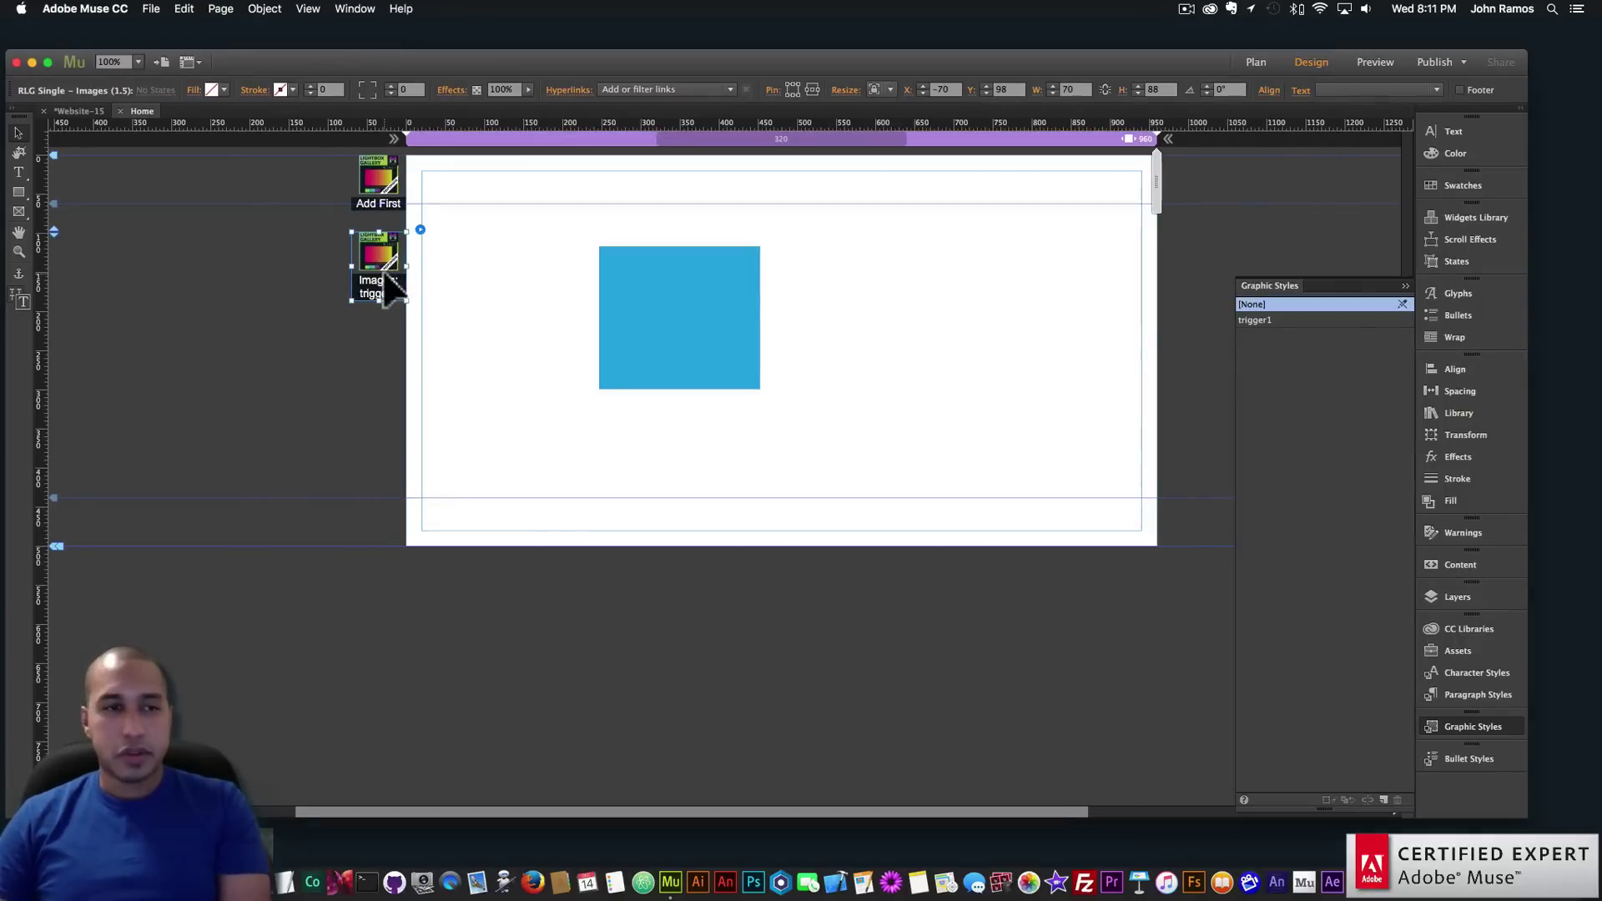
click(420, 229)
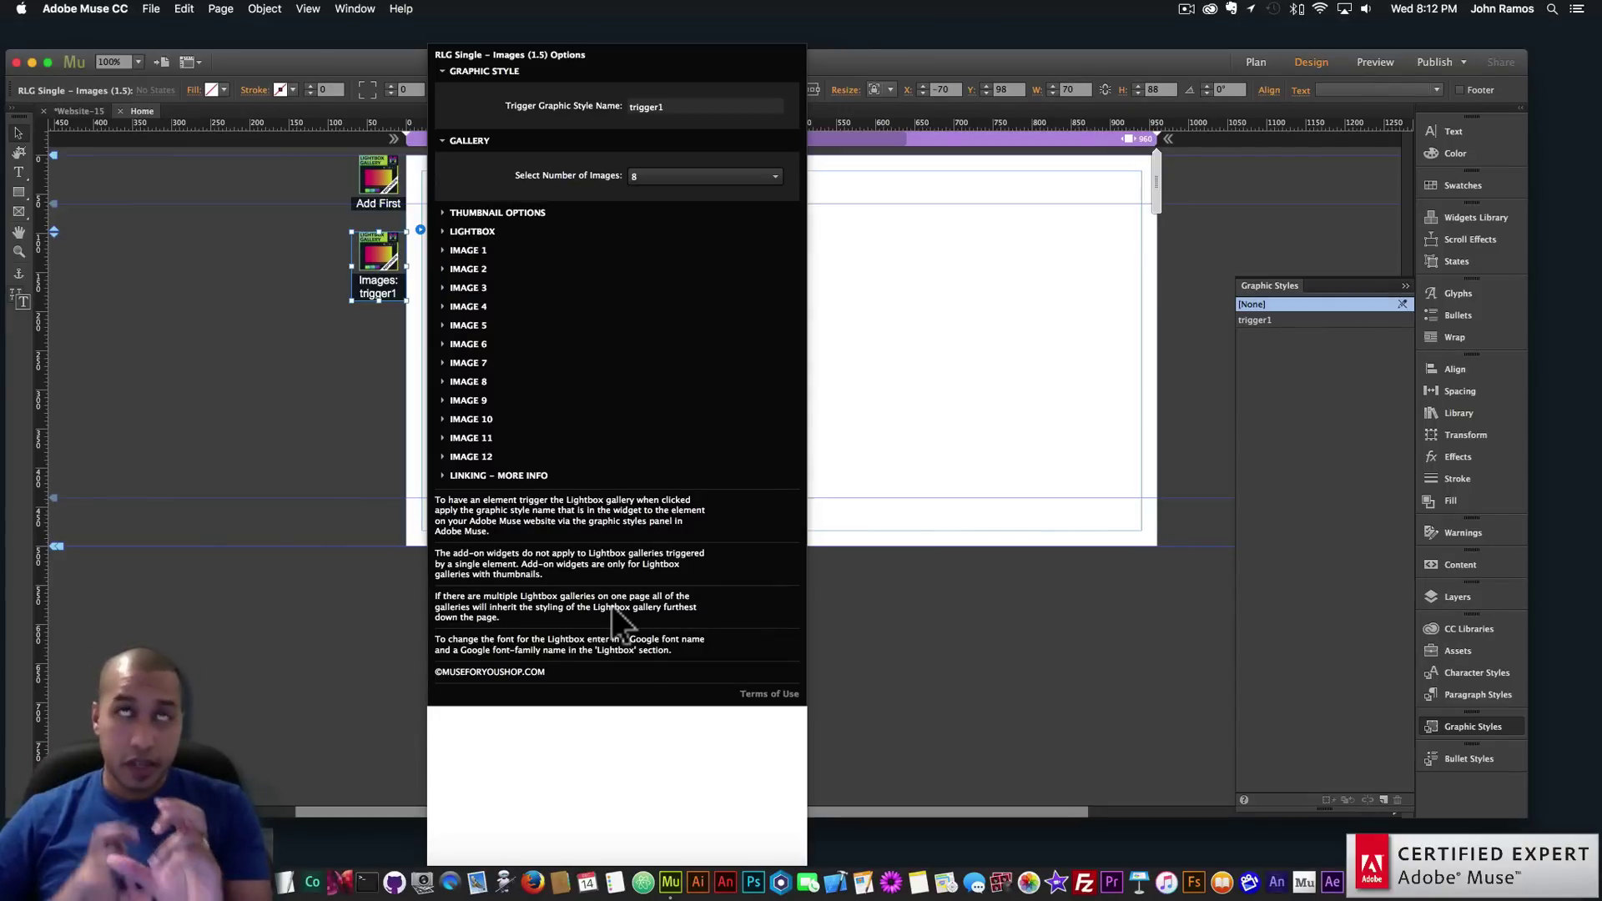
click(472, 232)
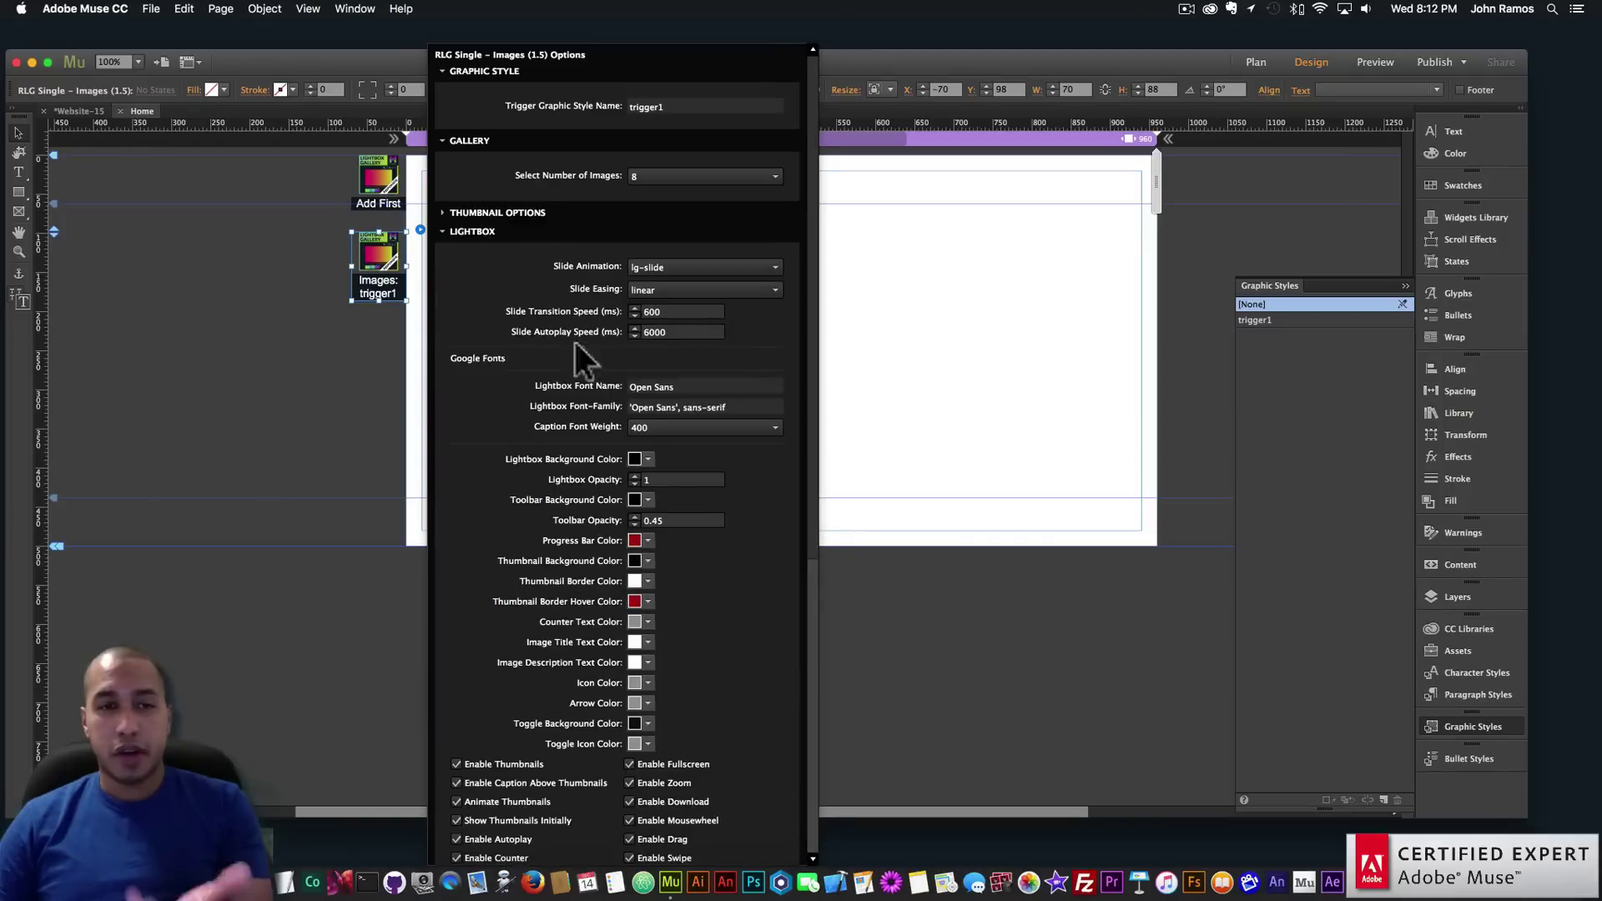
click(838, 414)
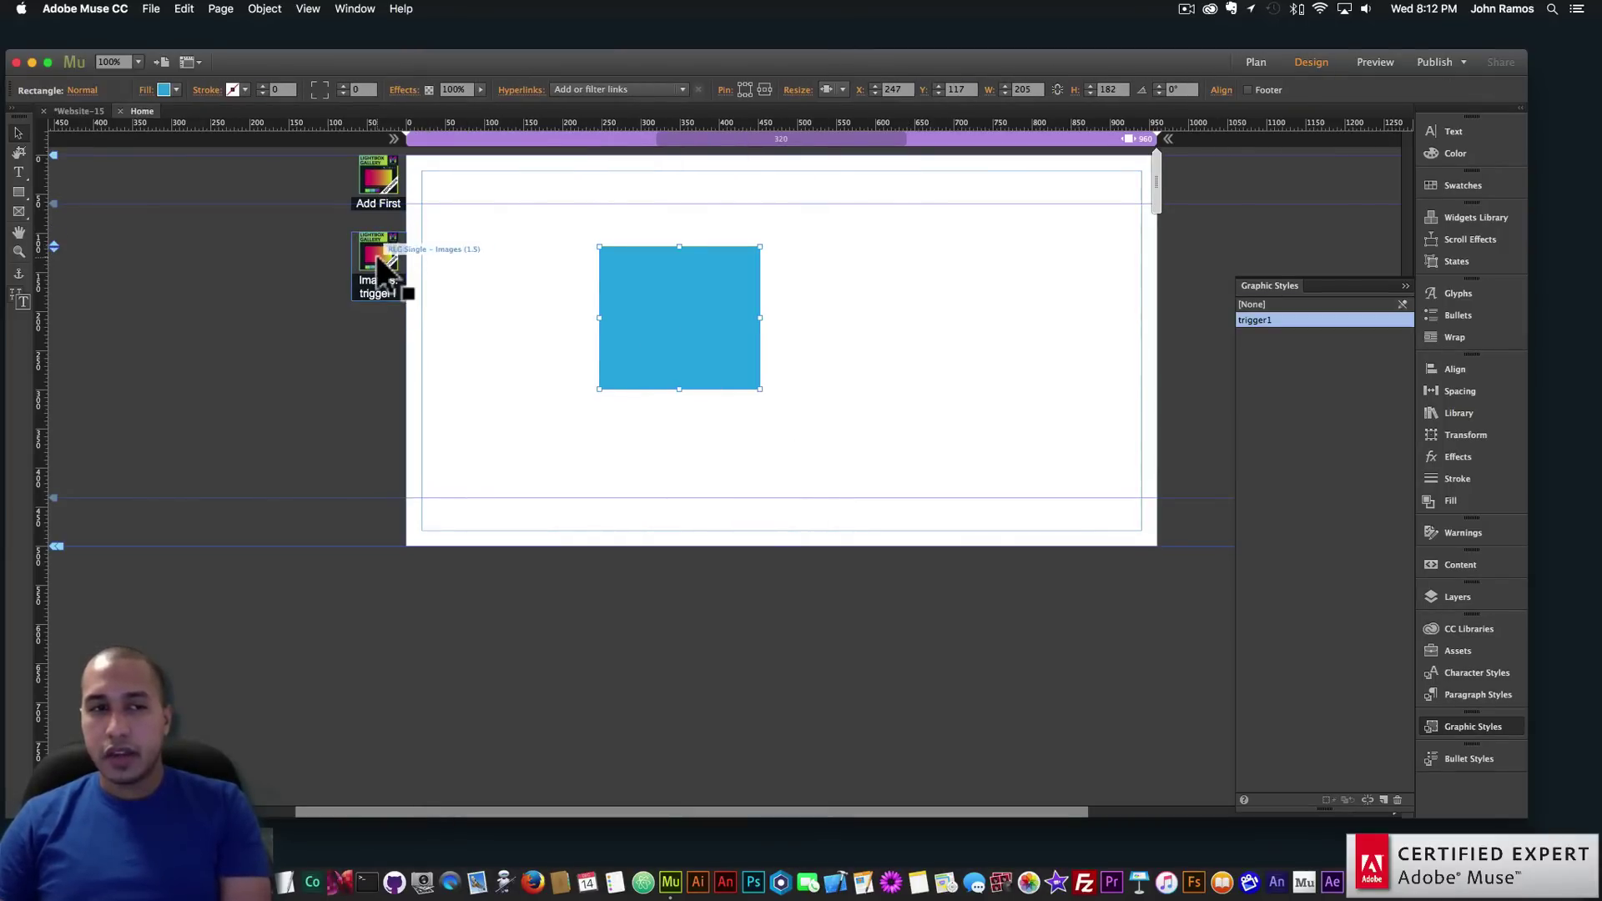
click(902, 317)
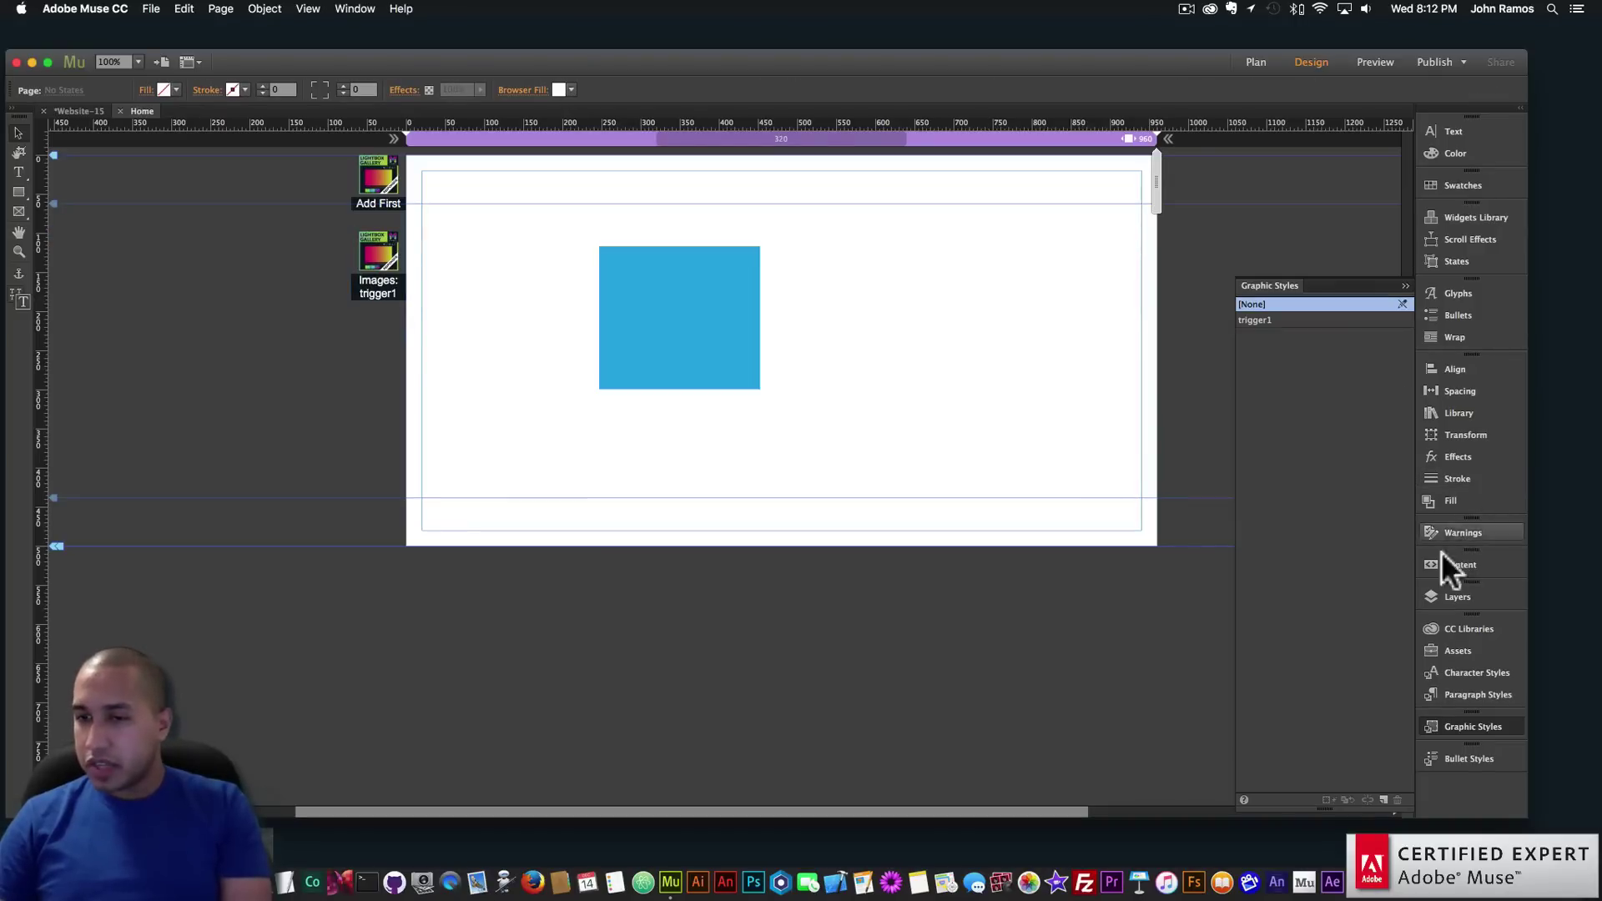
Search the library for "rlg single" and place the RLG Single – YouTube and Vimeo Videos widget beside the page, below the Images widget
click(1457, 414)
click(1160, 276)
text(rlg)
key(super+a)
text(rlg single)
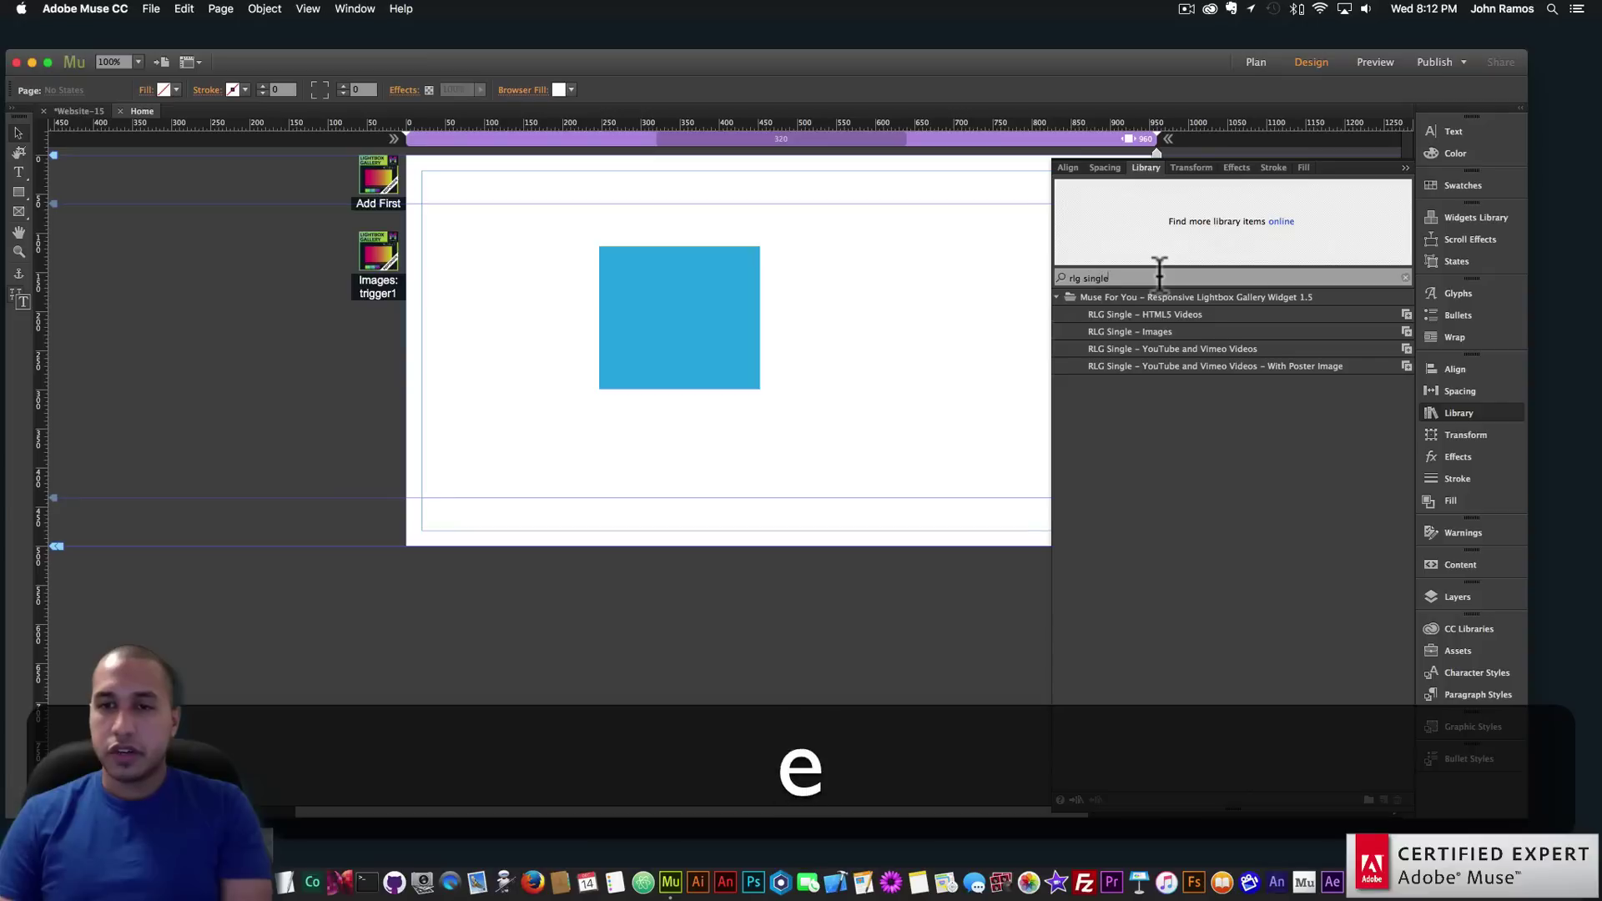
drag(1185, 351, 383, 338)
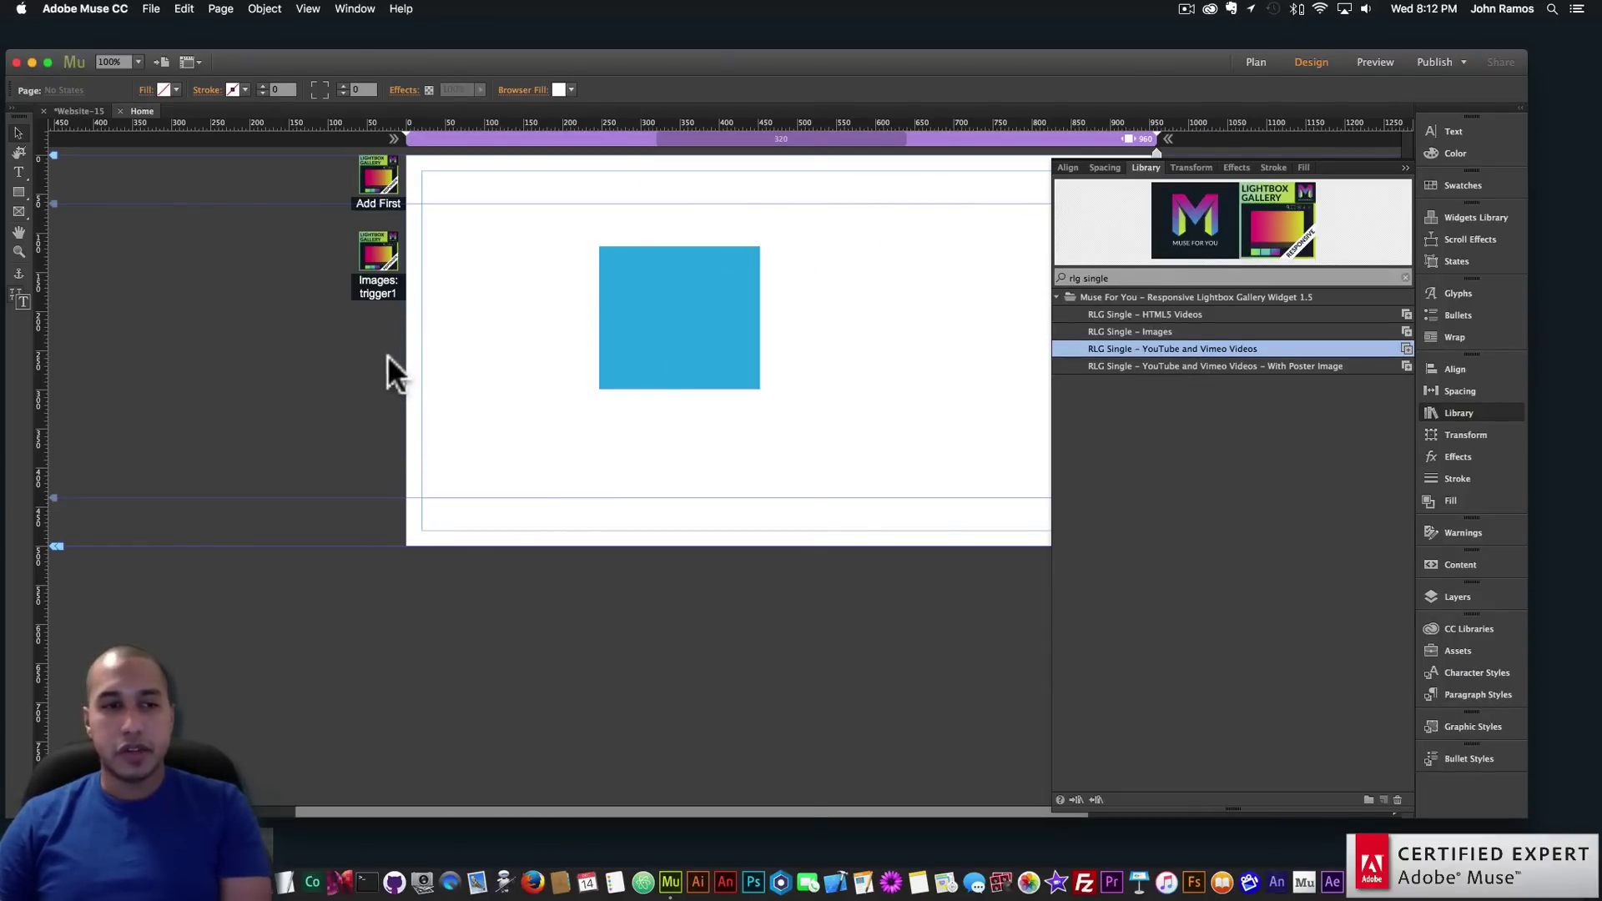
key(Escape)
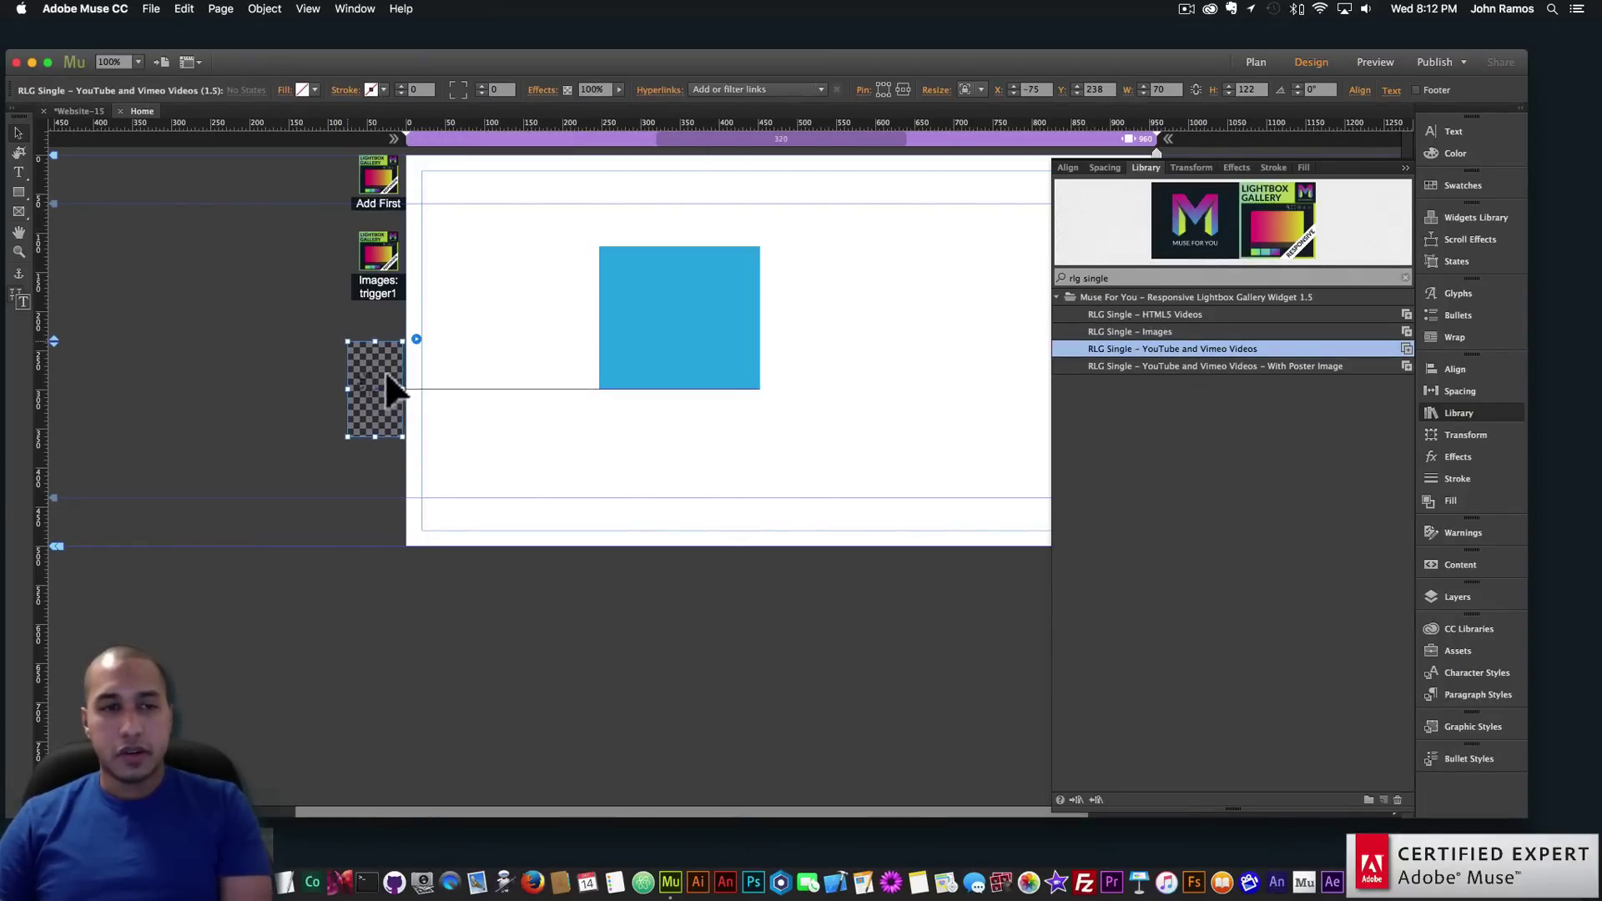
click(1453, 409)
Set the YouTube and Vimeo widget's Trigger Graphic Style Name to trigger2
click(419, 338)
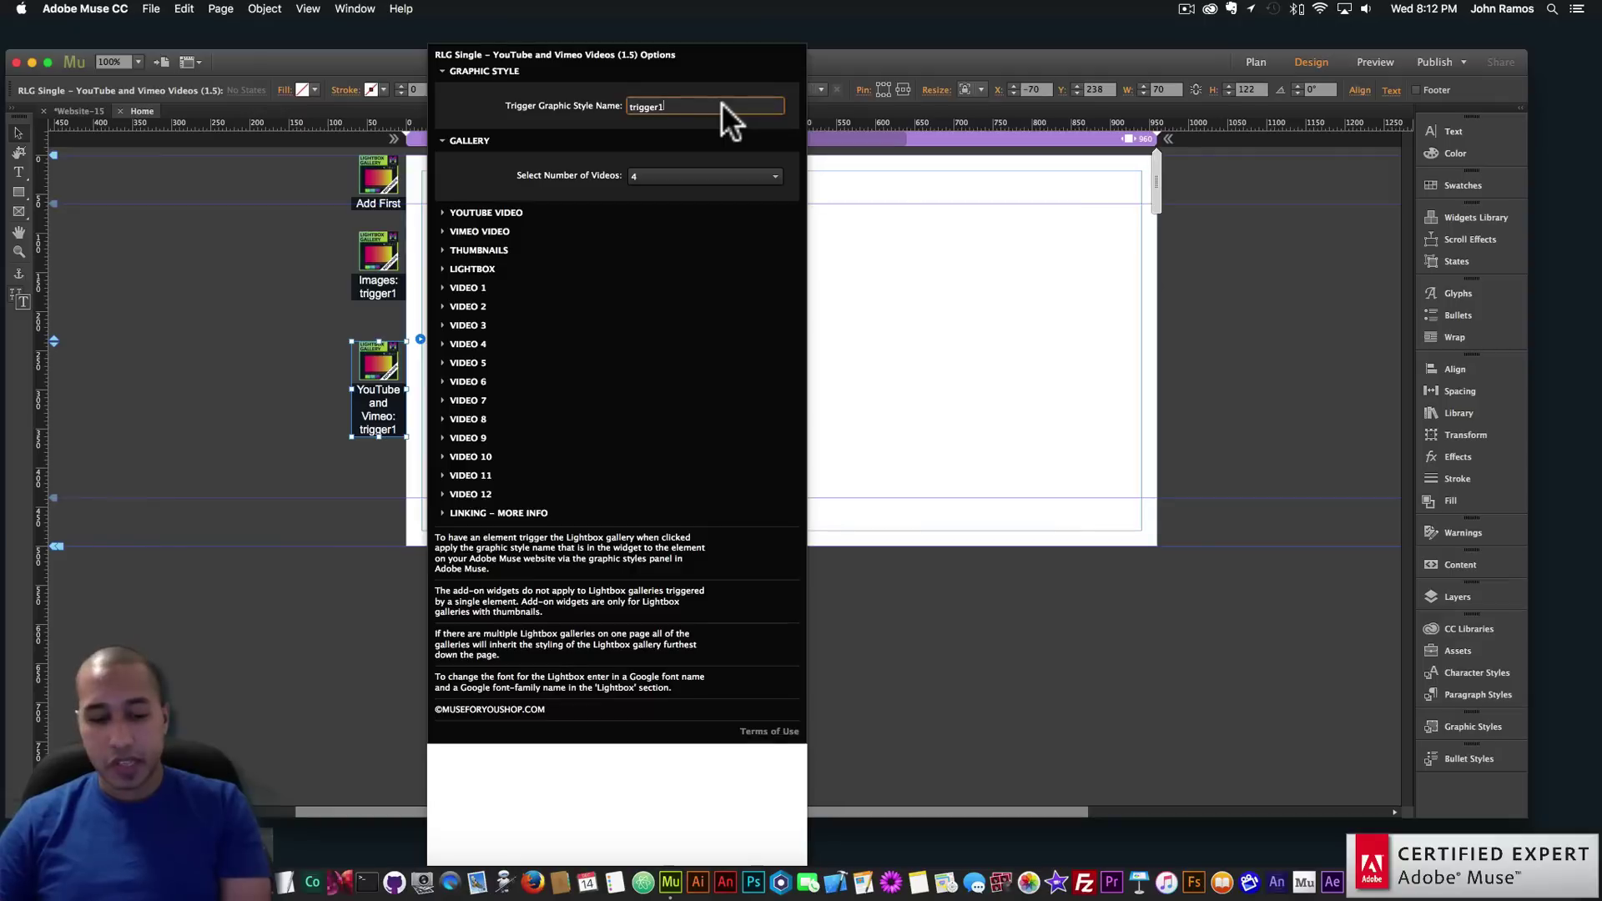
key(BackSpace)
text(2)
key(Return)
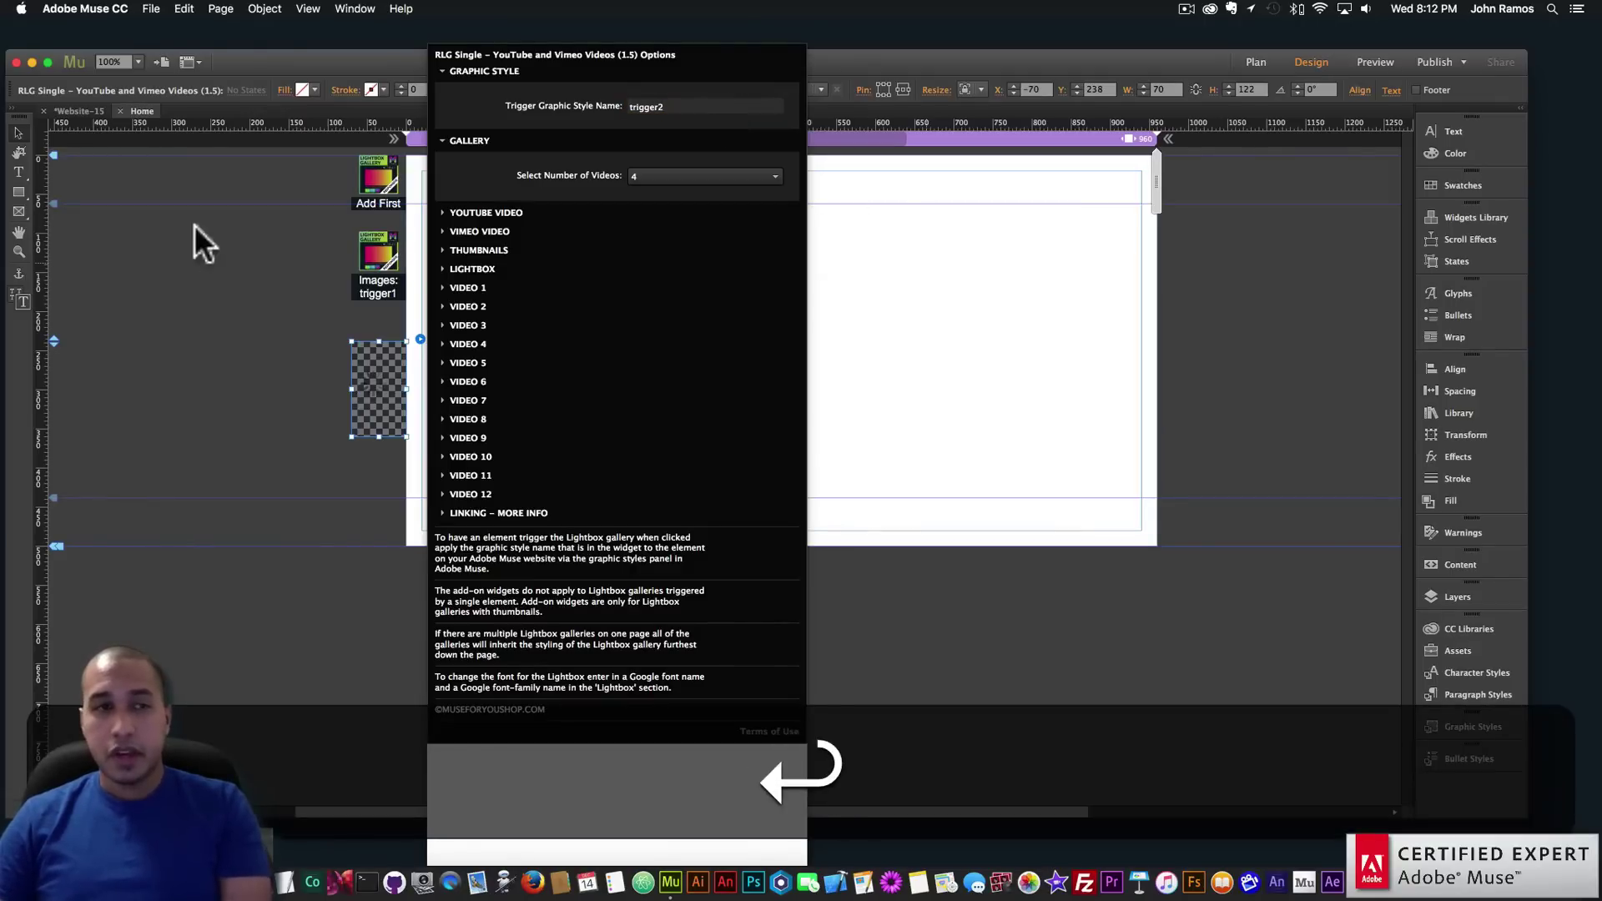
Draw a rectangle about 201 by 223 px beside the blue rectangle and fill it with green
click(18, 192)
drag(859, 239, 1015, 412)
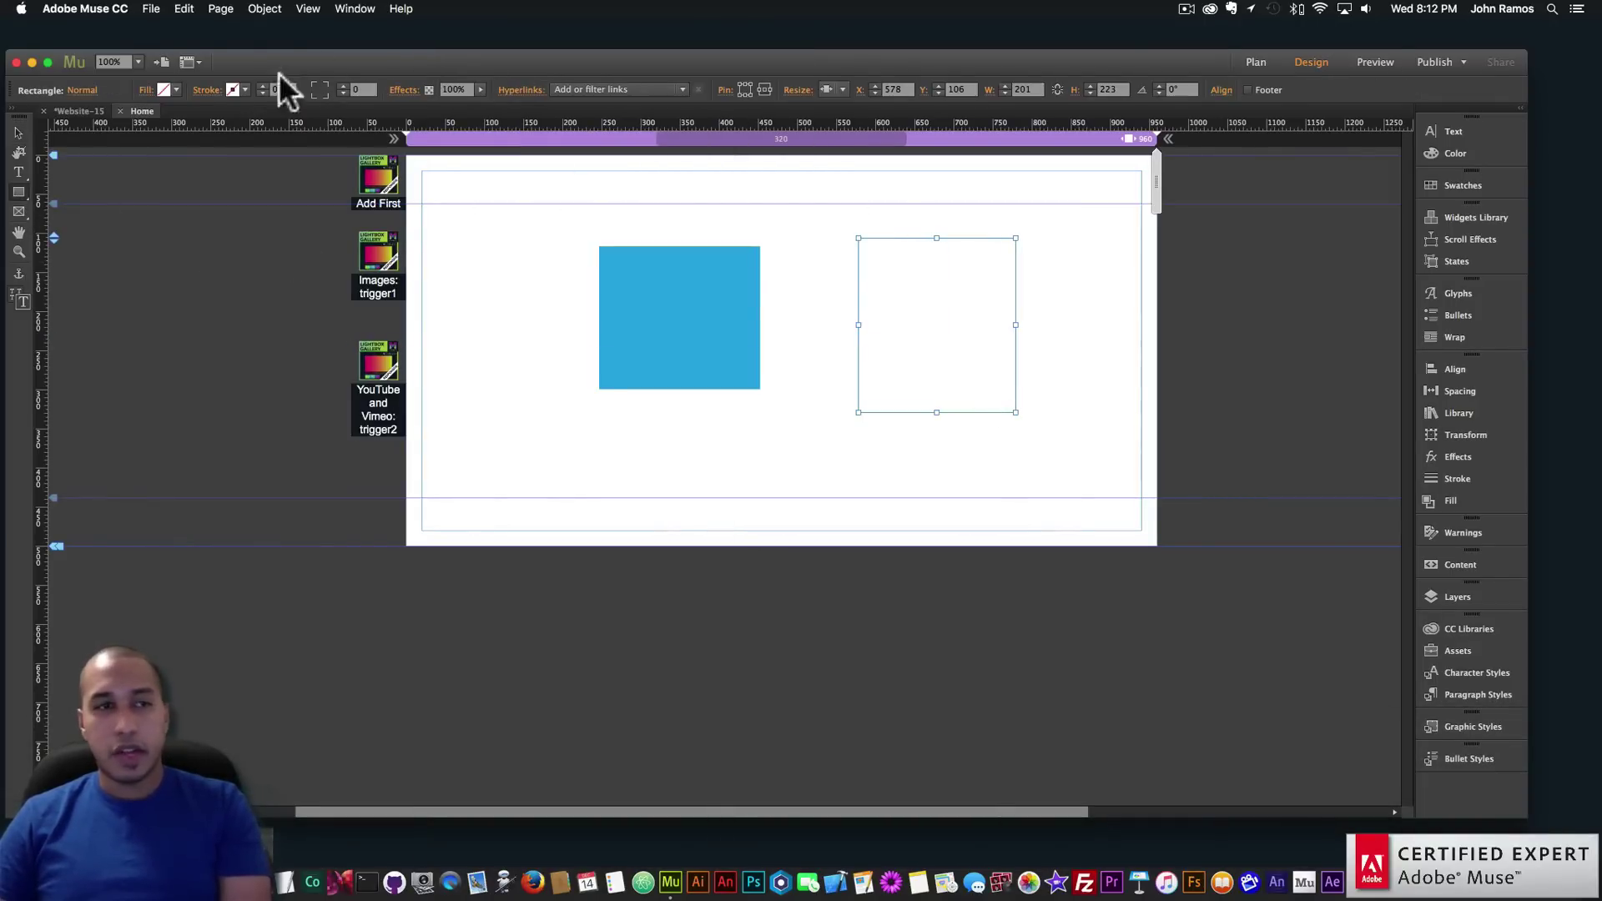
click(164, 90)
click(372, 142)
click(18, 132)
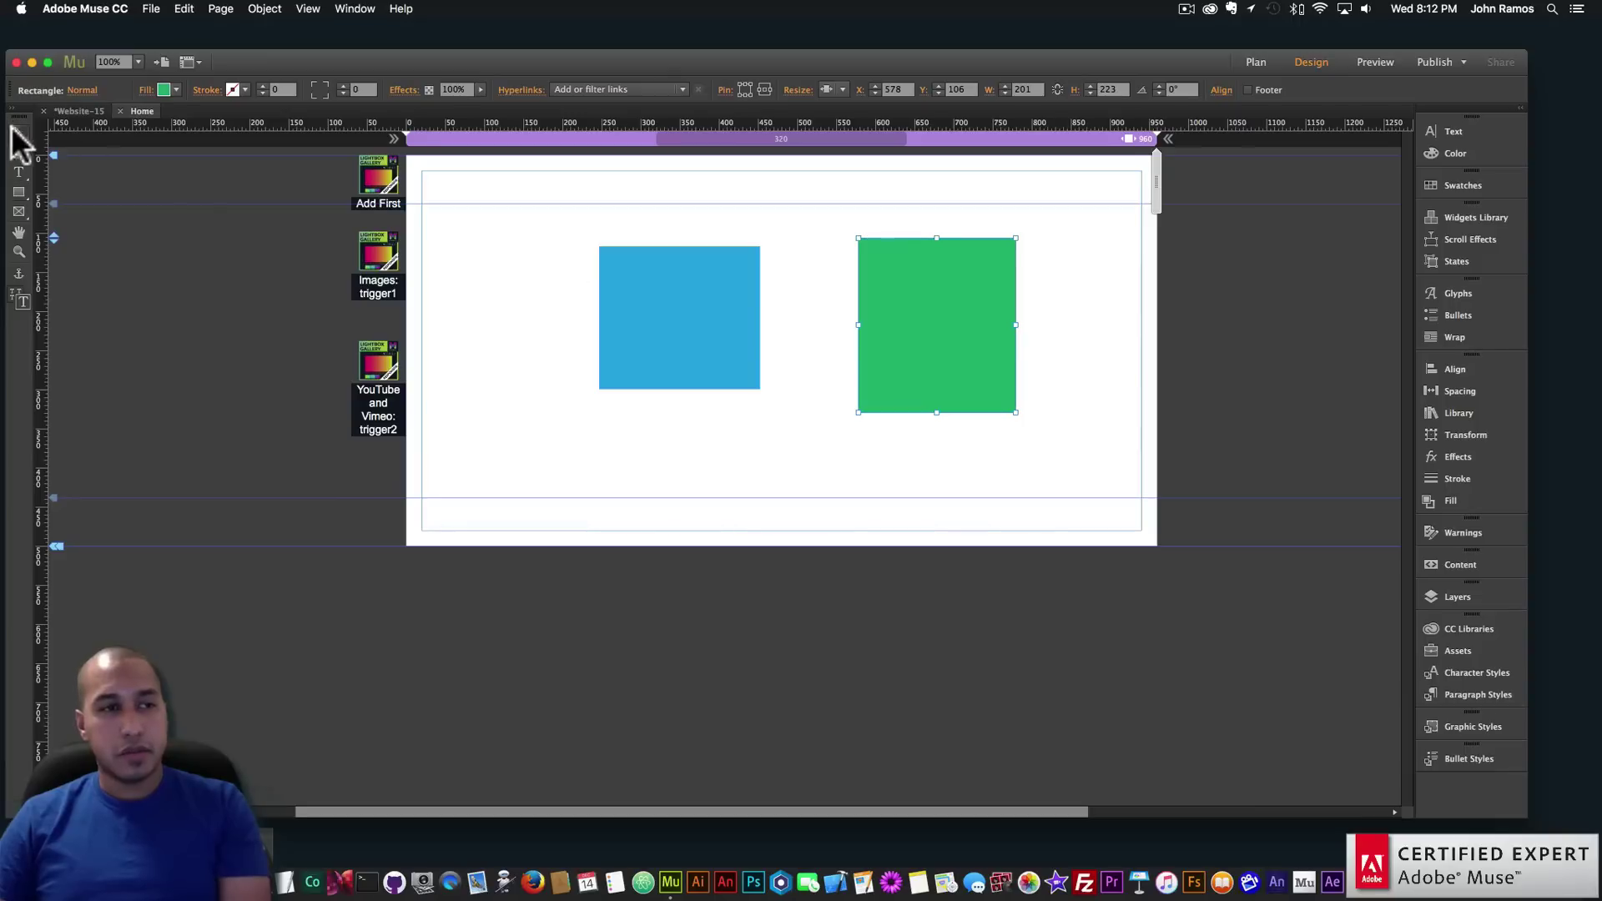
Create a graphic style from the green rectangle and name it trigger2
click(1465, 727)
click(1381, 799)
double_click(1253, 321)
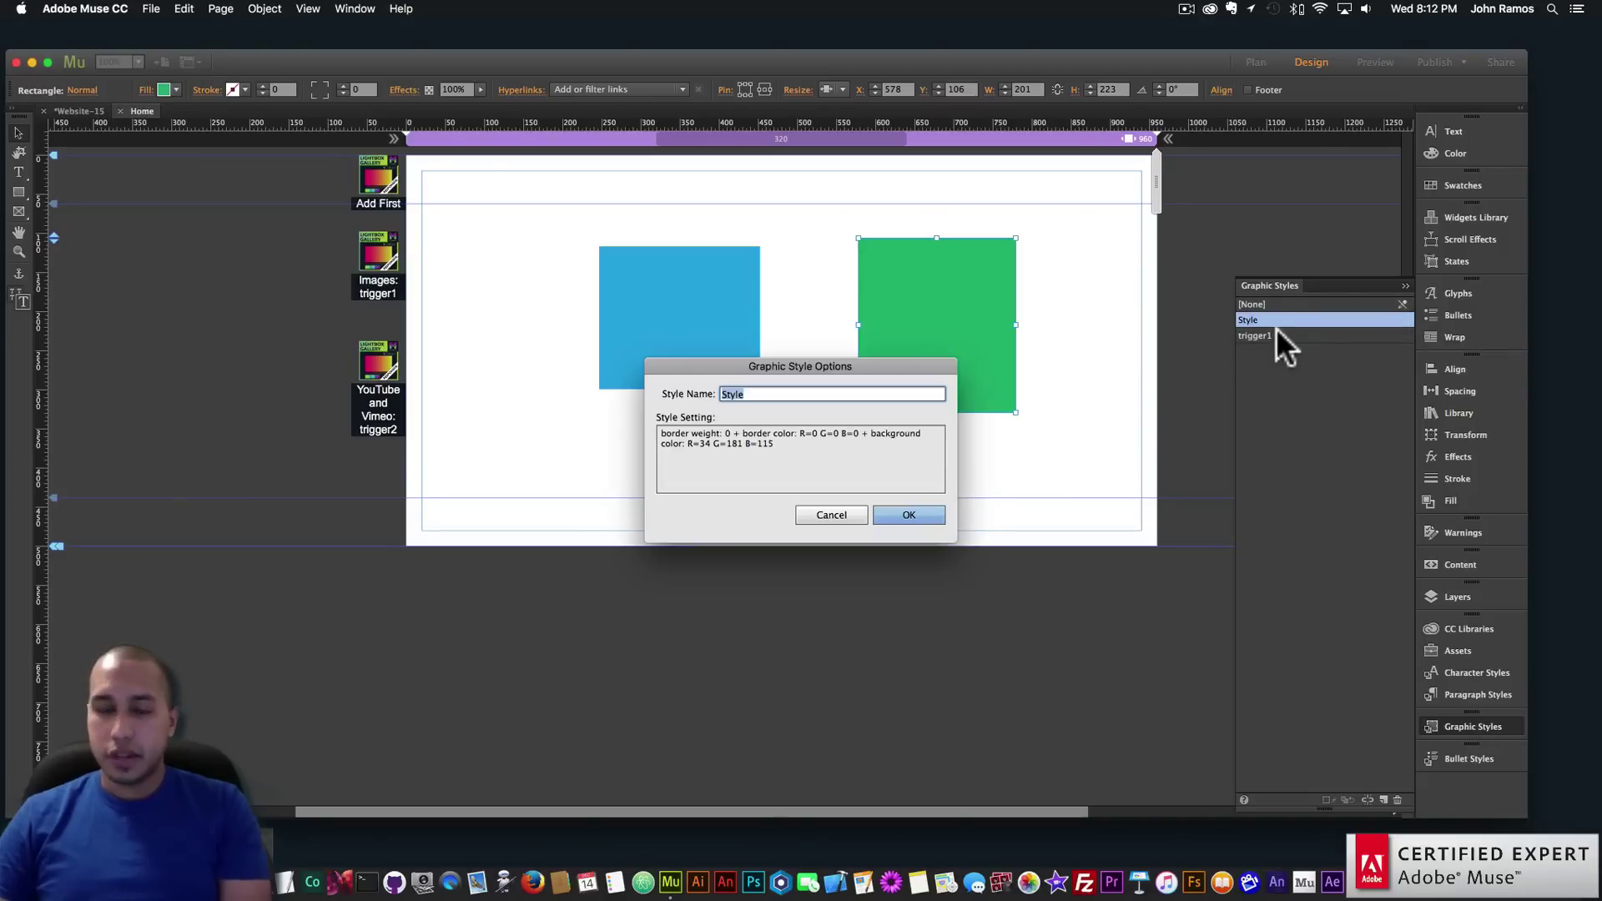
text(trigger2)
key(Return)
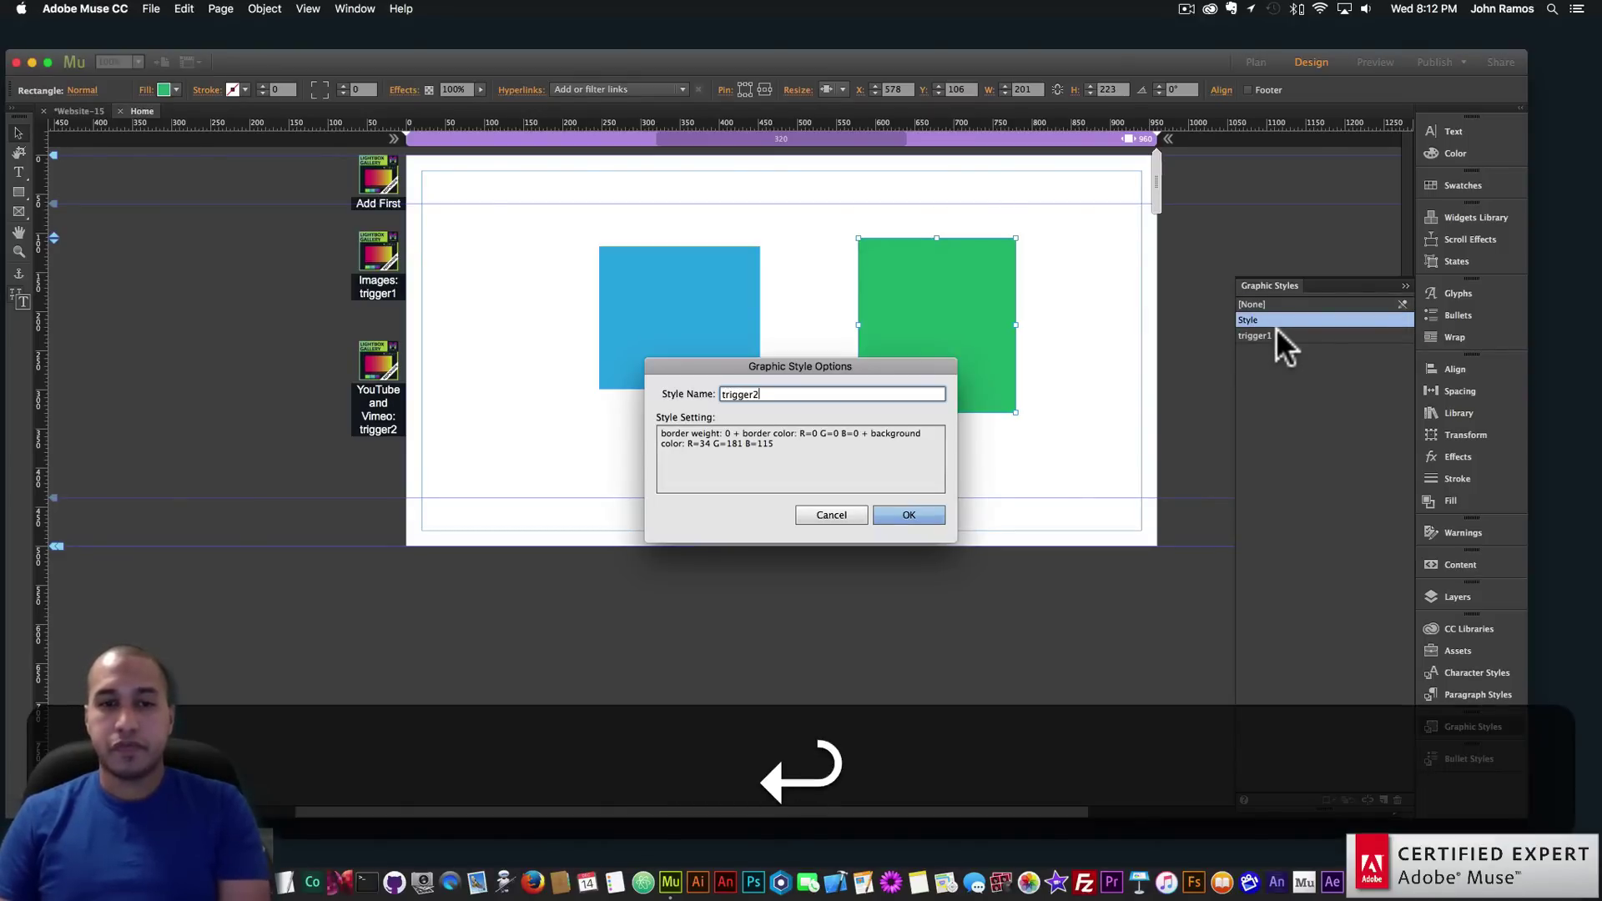
Preview the page in the browser, open the video lightbox from the green rectangle, view the third video, and close the lightbox
click(394, 405)
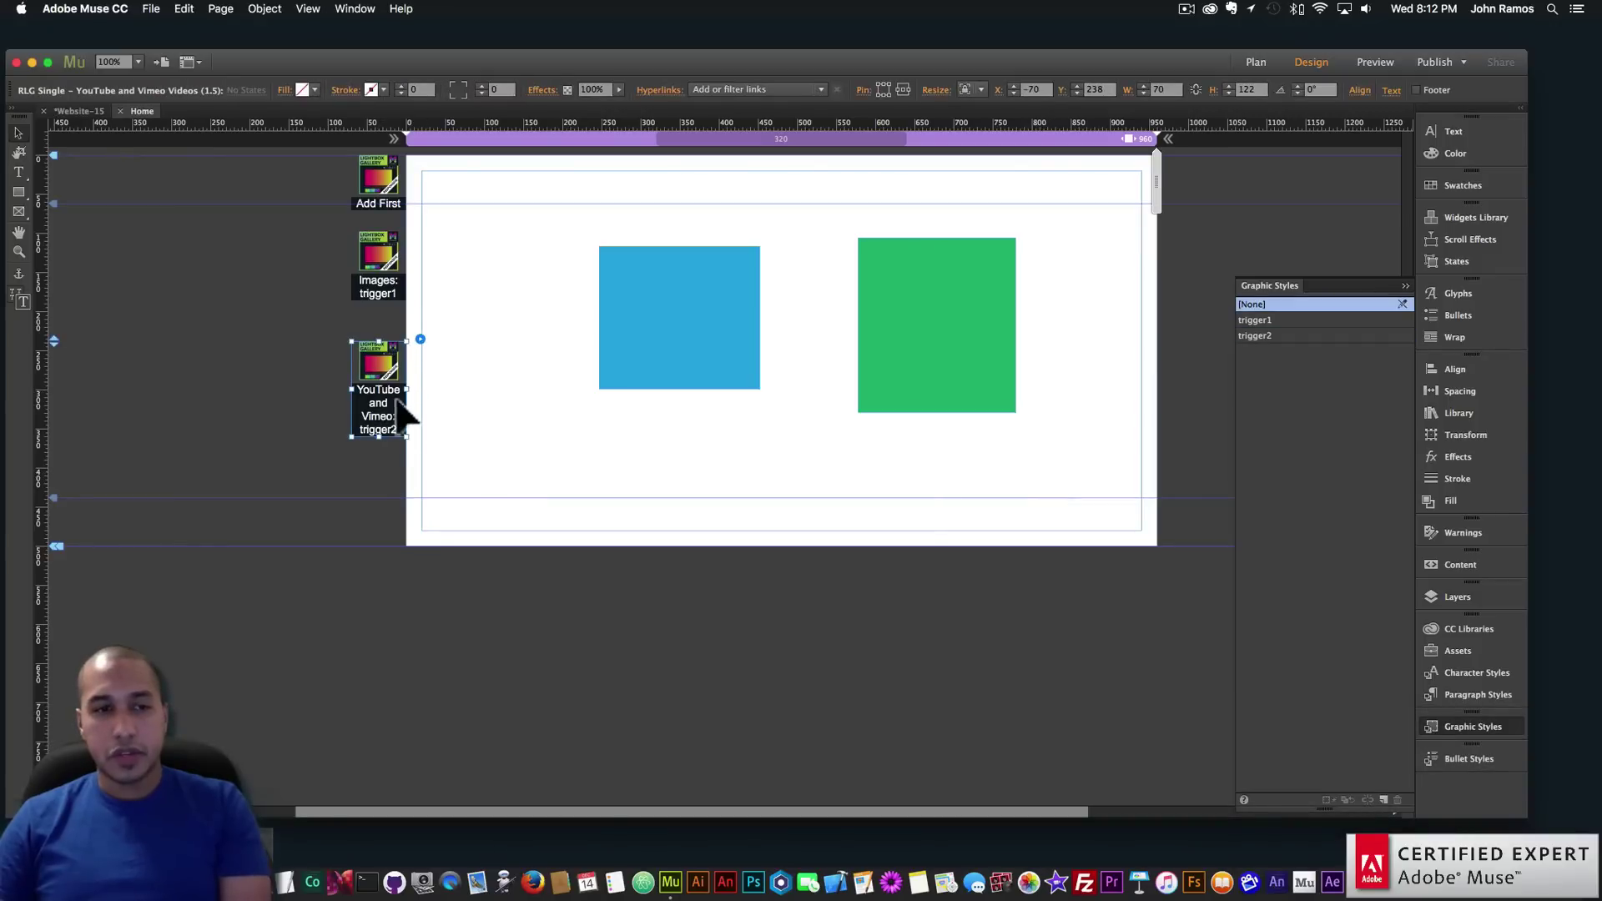
click(151, 8)
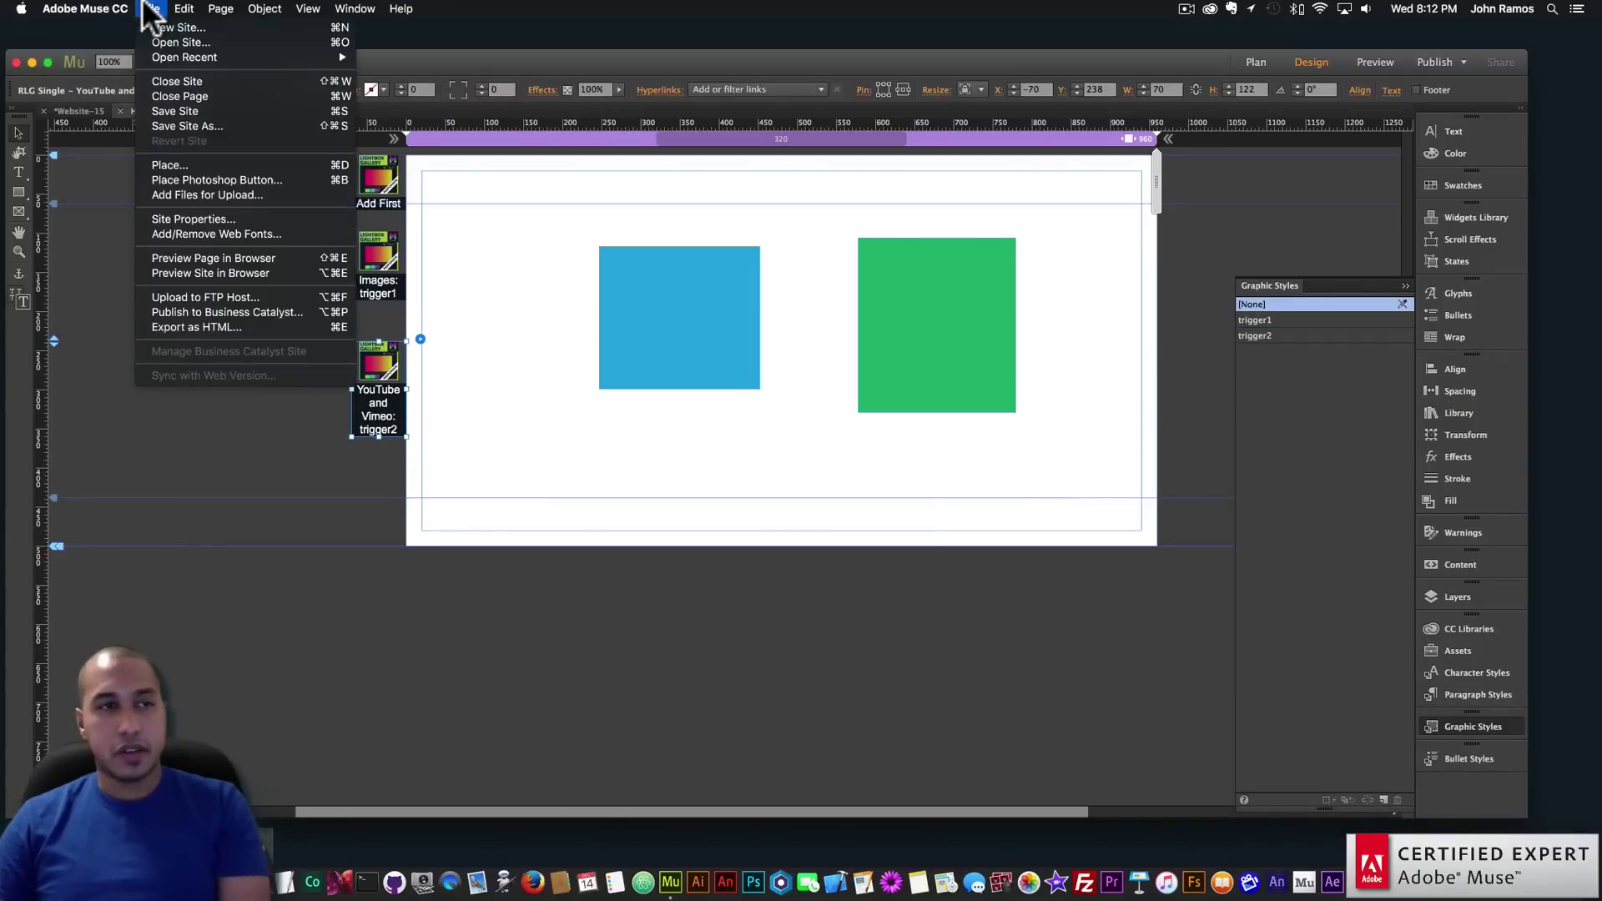
click(214, 258)
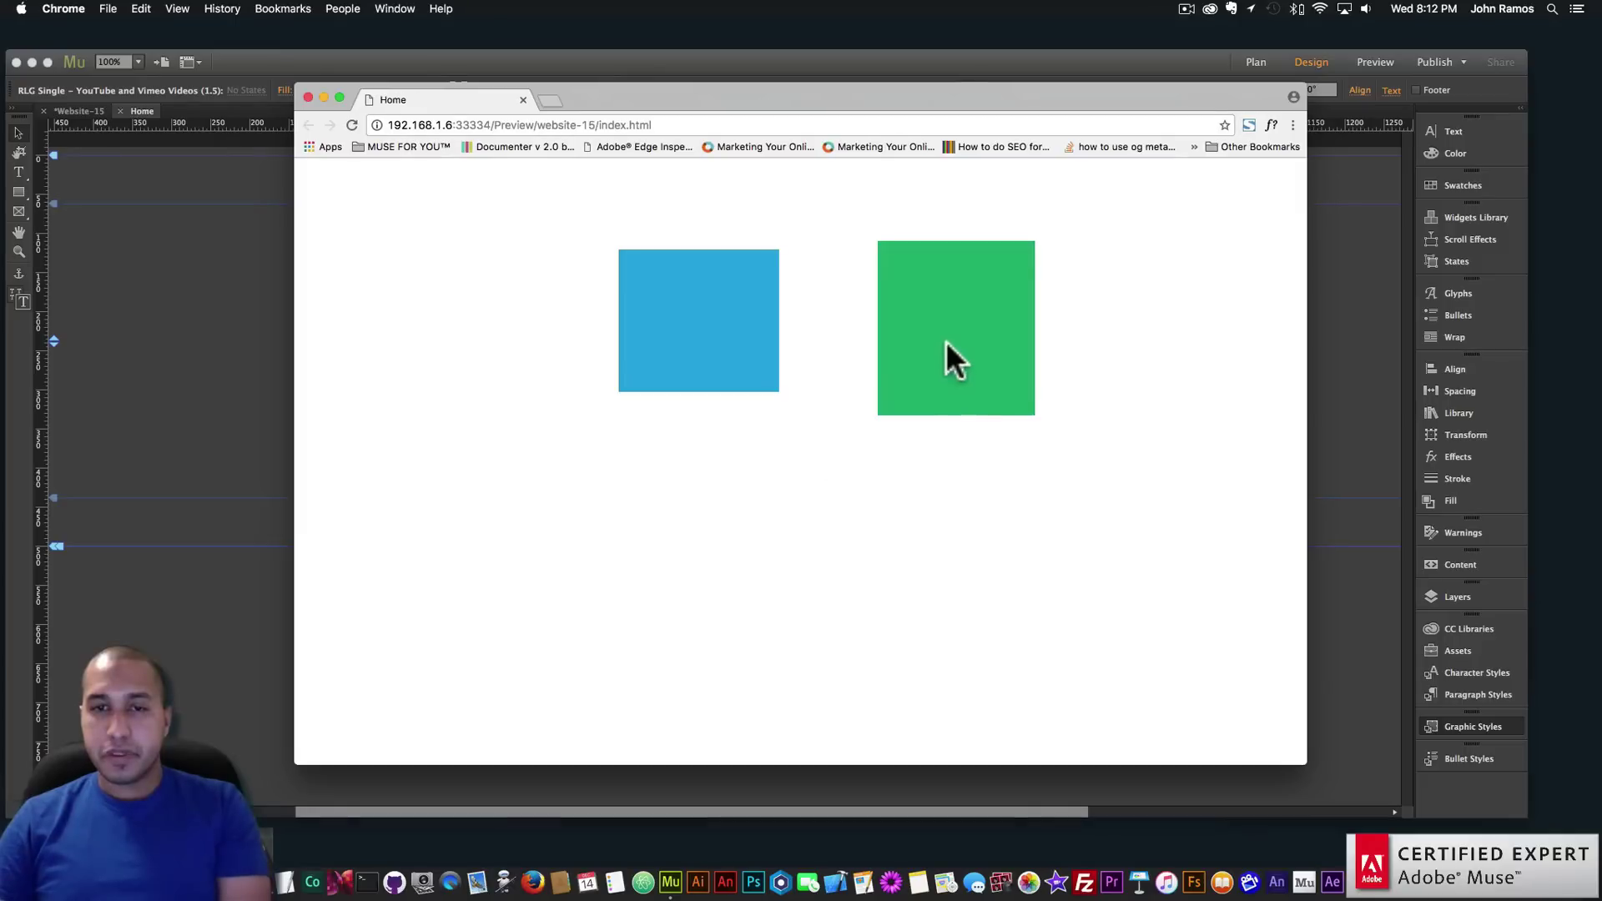
click(944, 341)
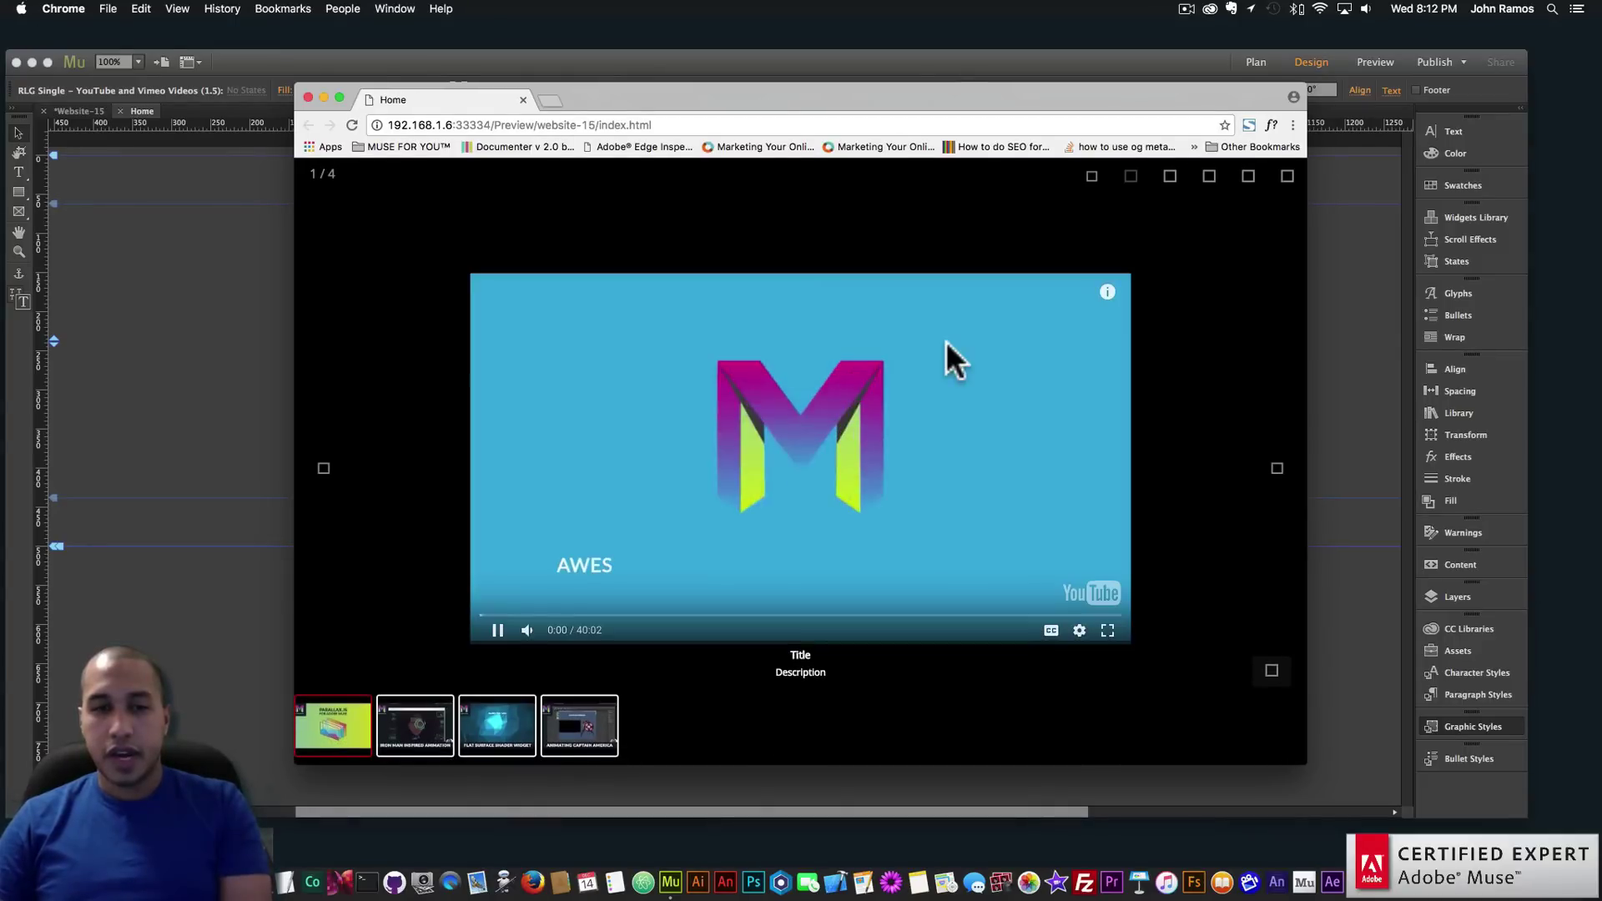
click(527, 716)
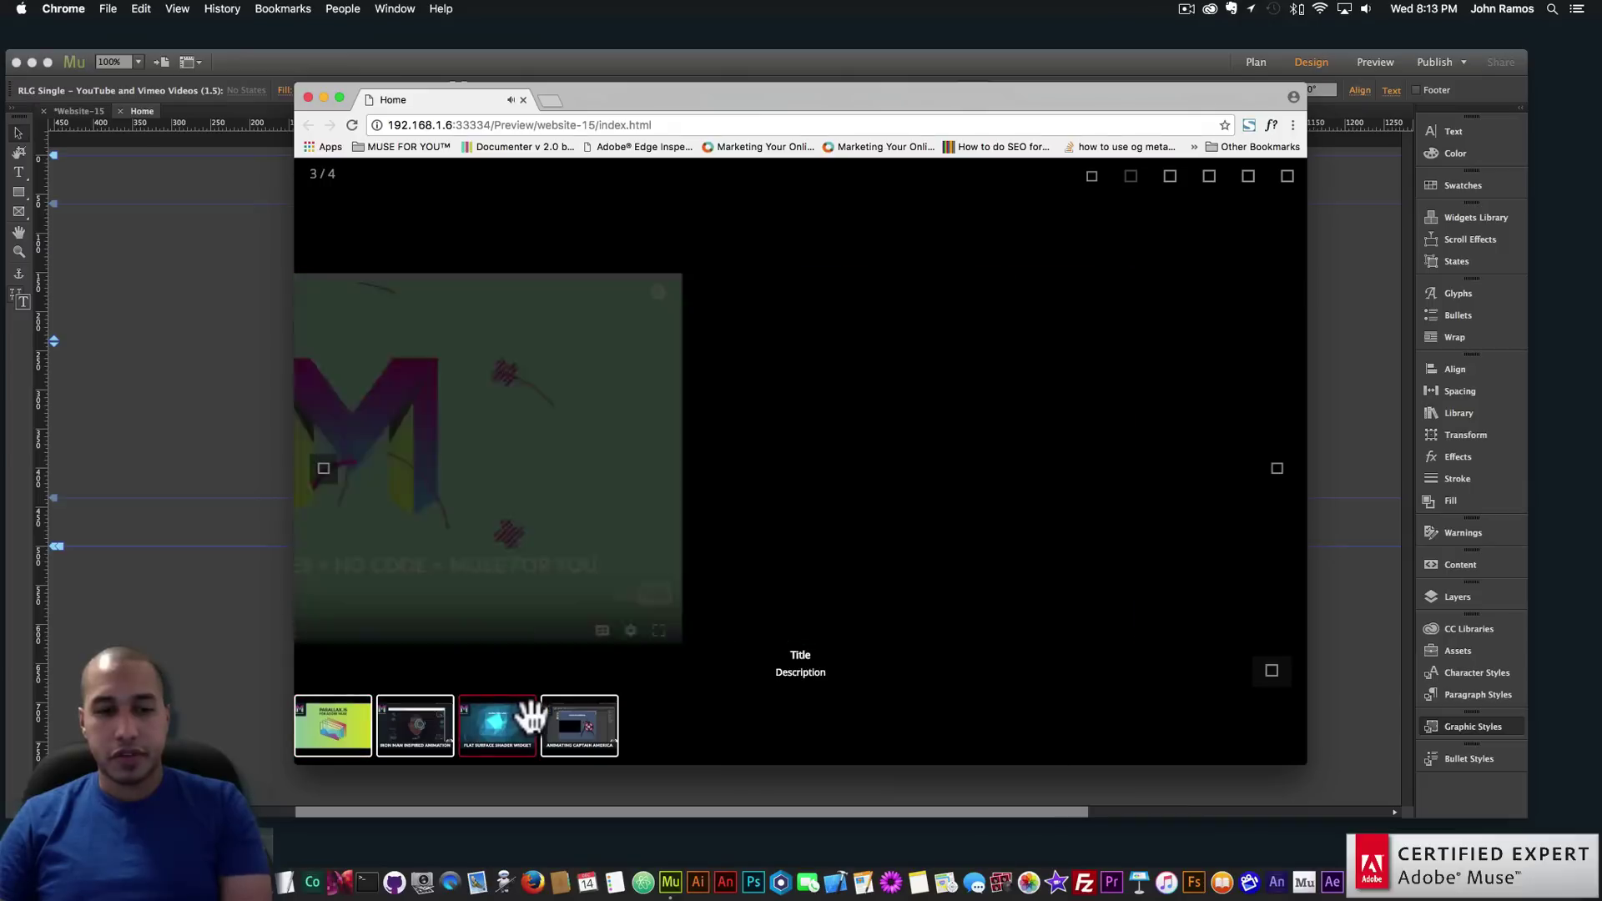
click(1284, 177)
Return to Adobe Muse and add lg.eot, lg.svg, lg.ttf and lg.woff from the fonts folder as files for upload
key(super+Tab)
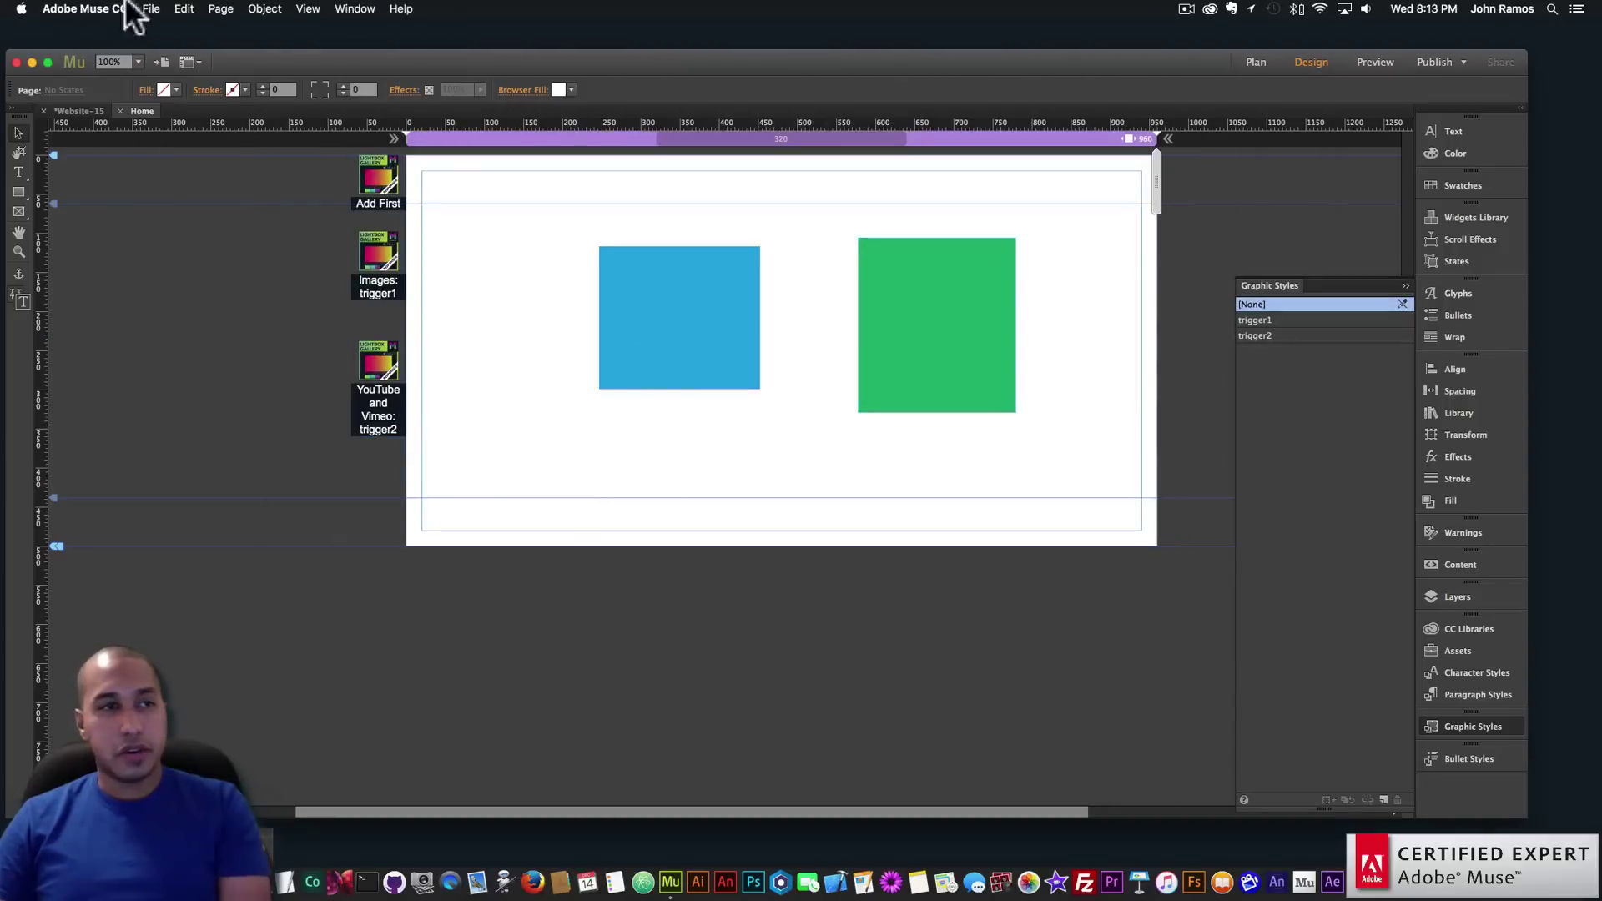
click(151, 8)
click(197, 192)
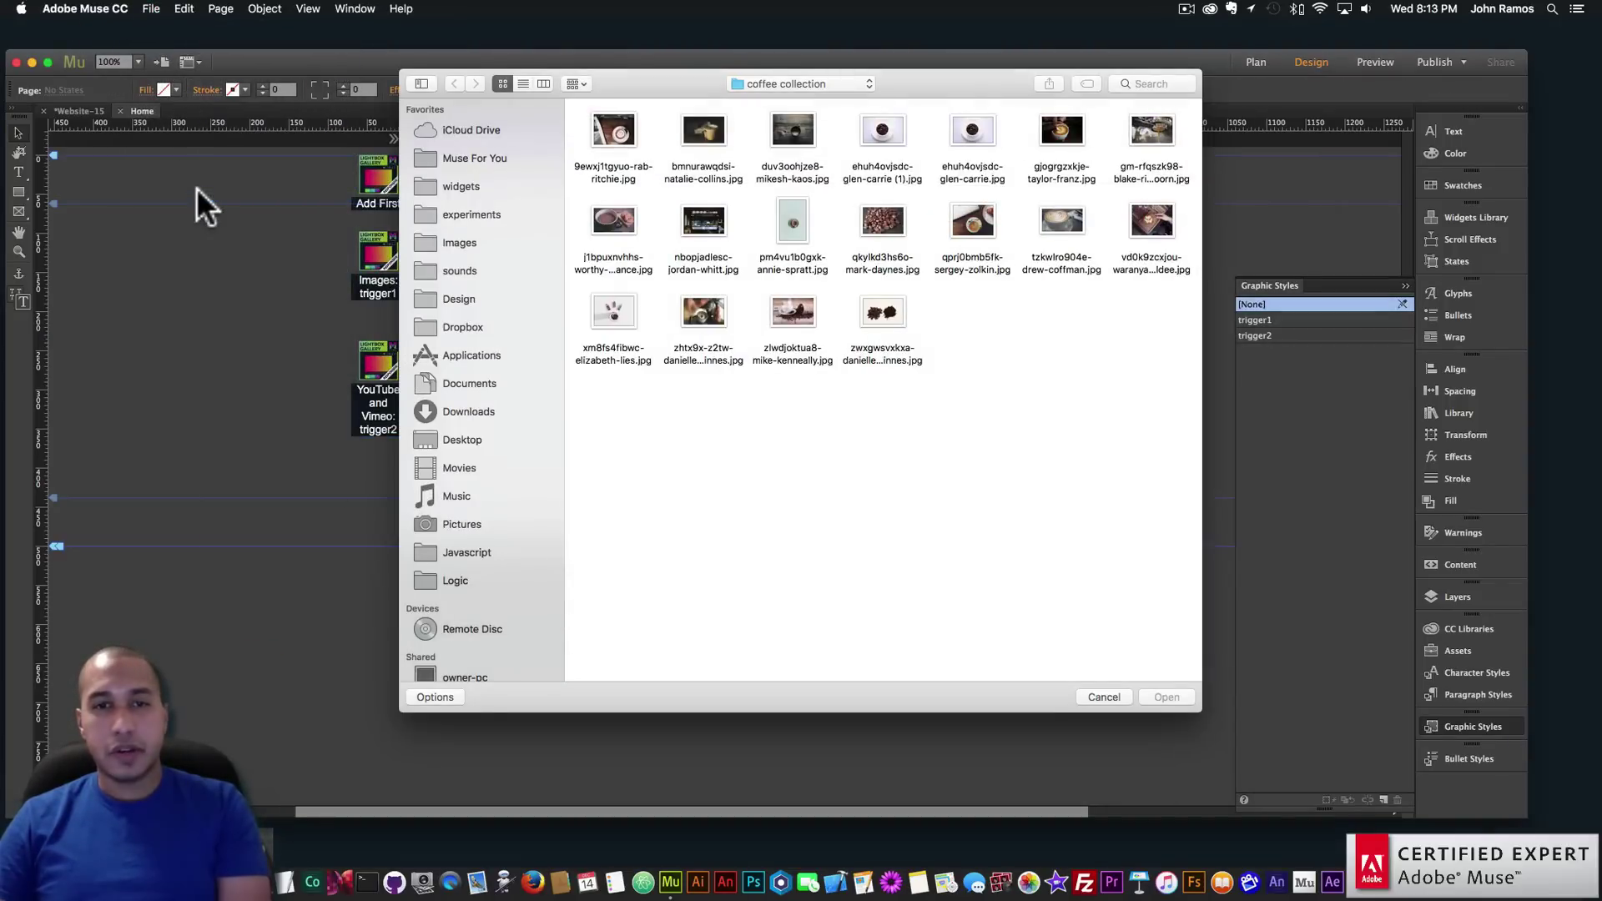
click(776, 83)
click(779, 278)
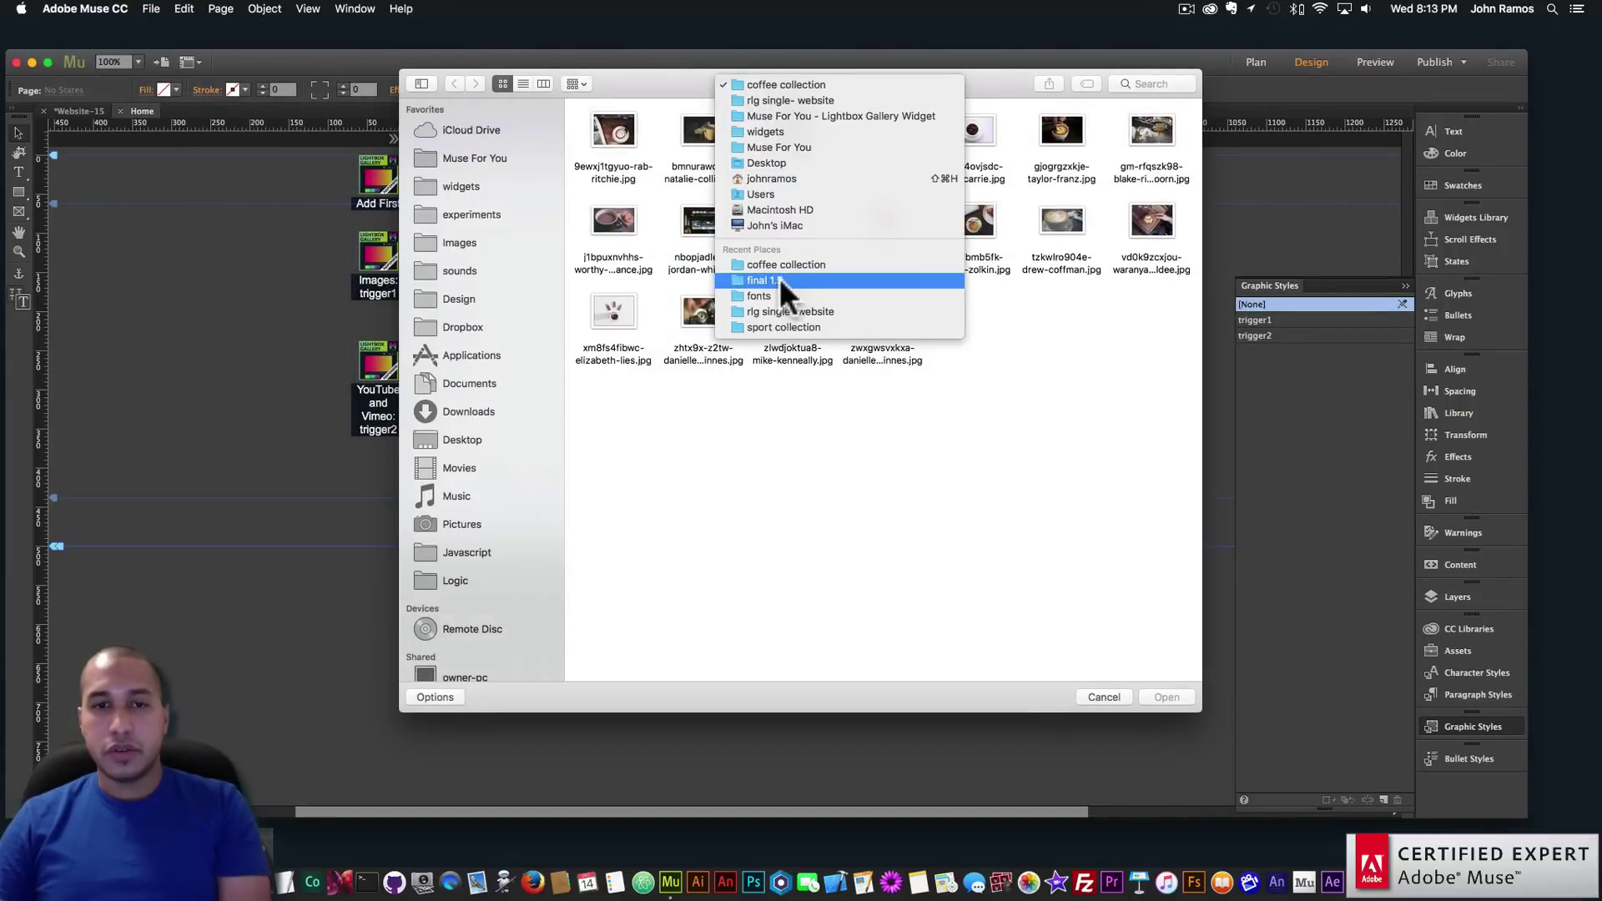
double_click(884, 134)
key(super+a)
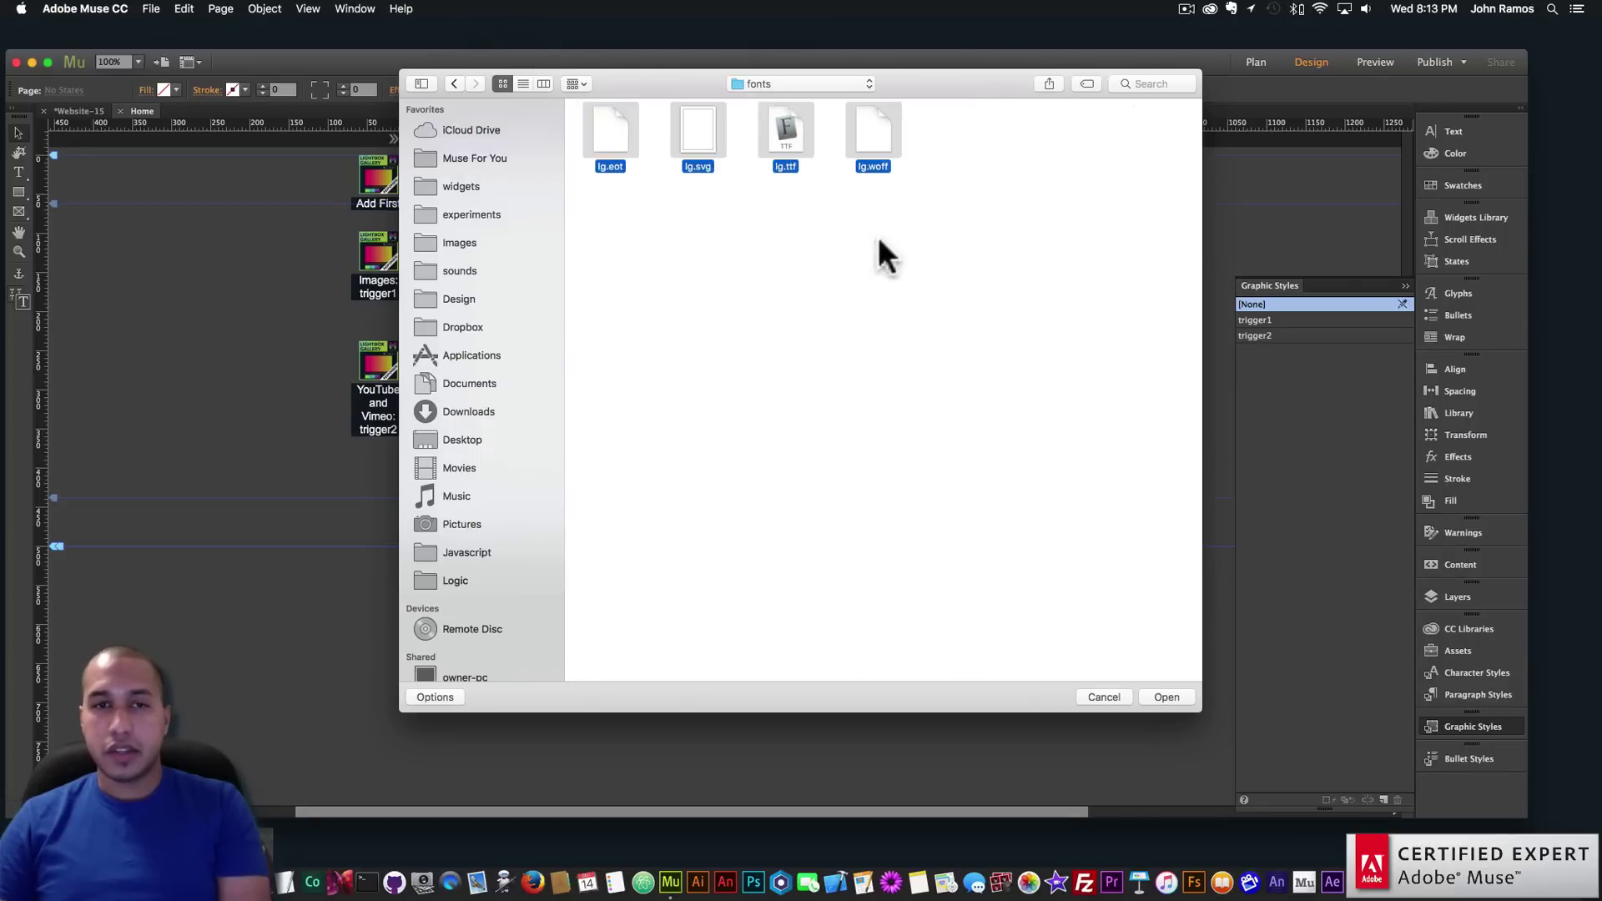
click(523, 83)
key(super+a)
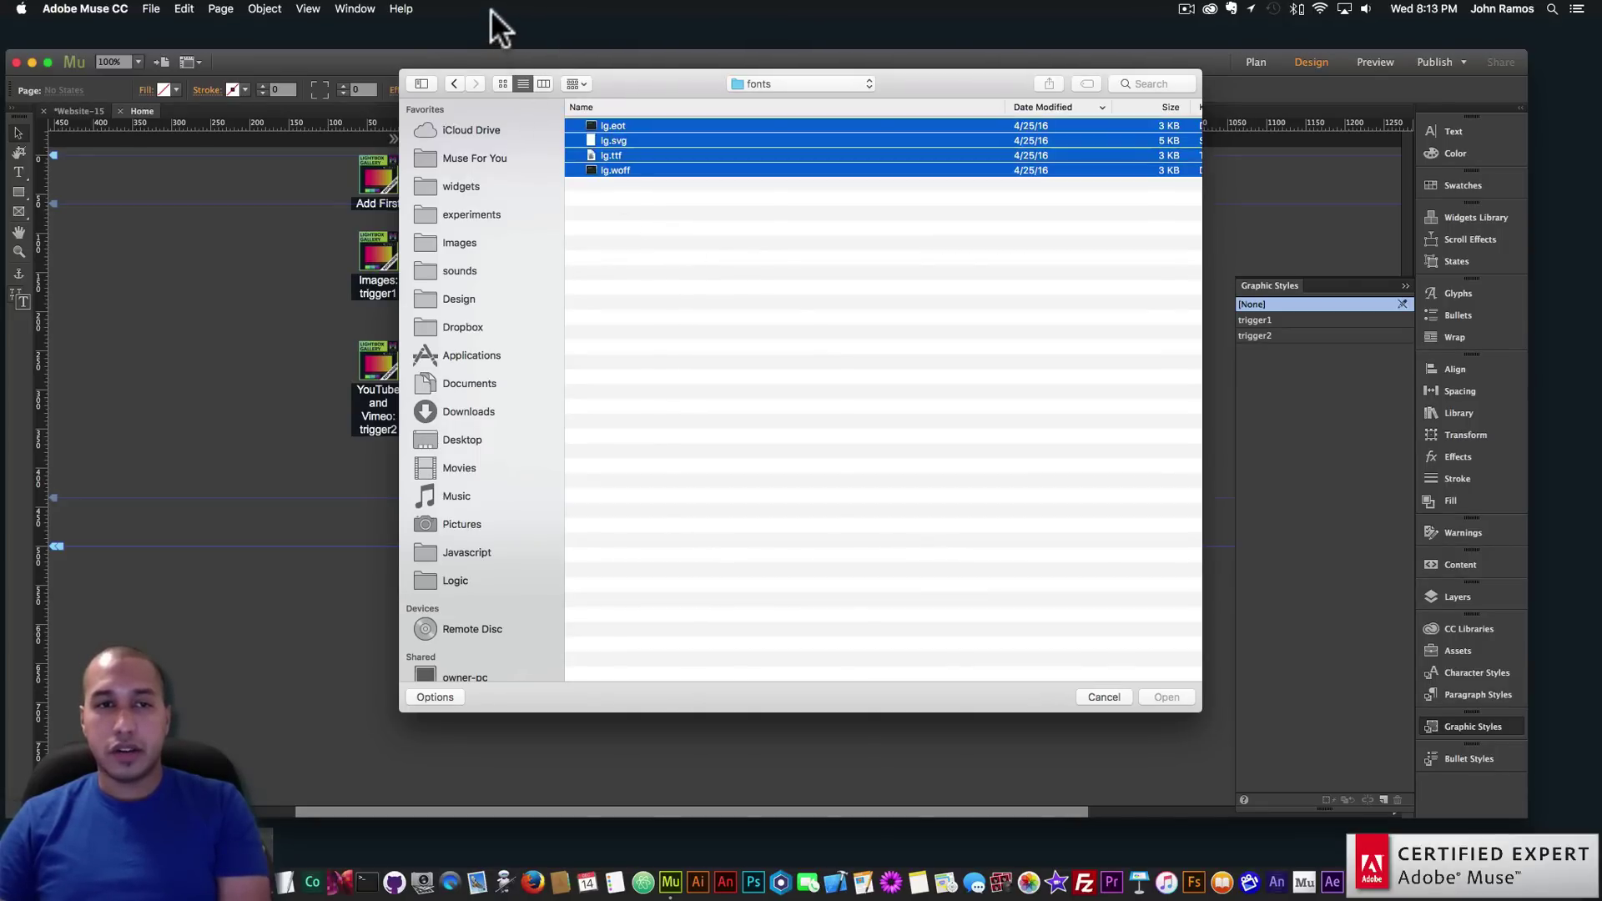
click(1168, 697)
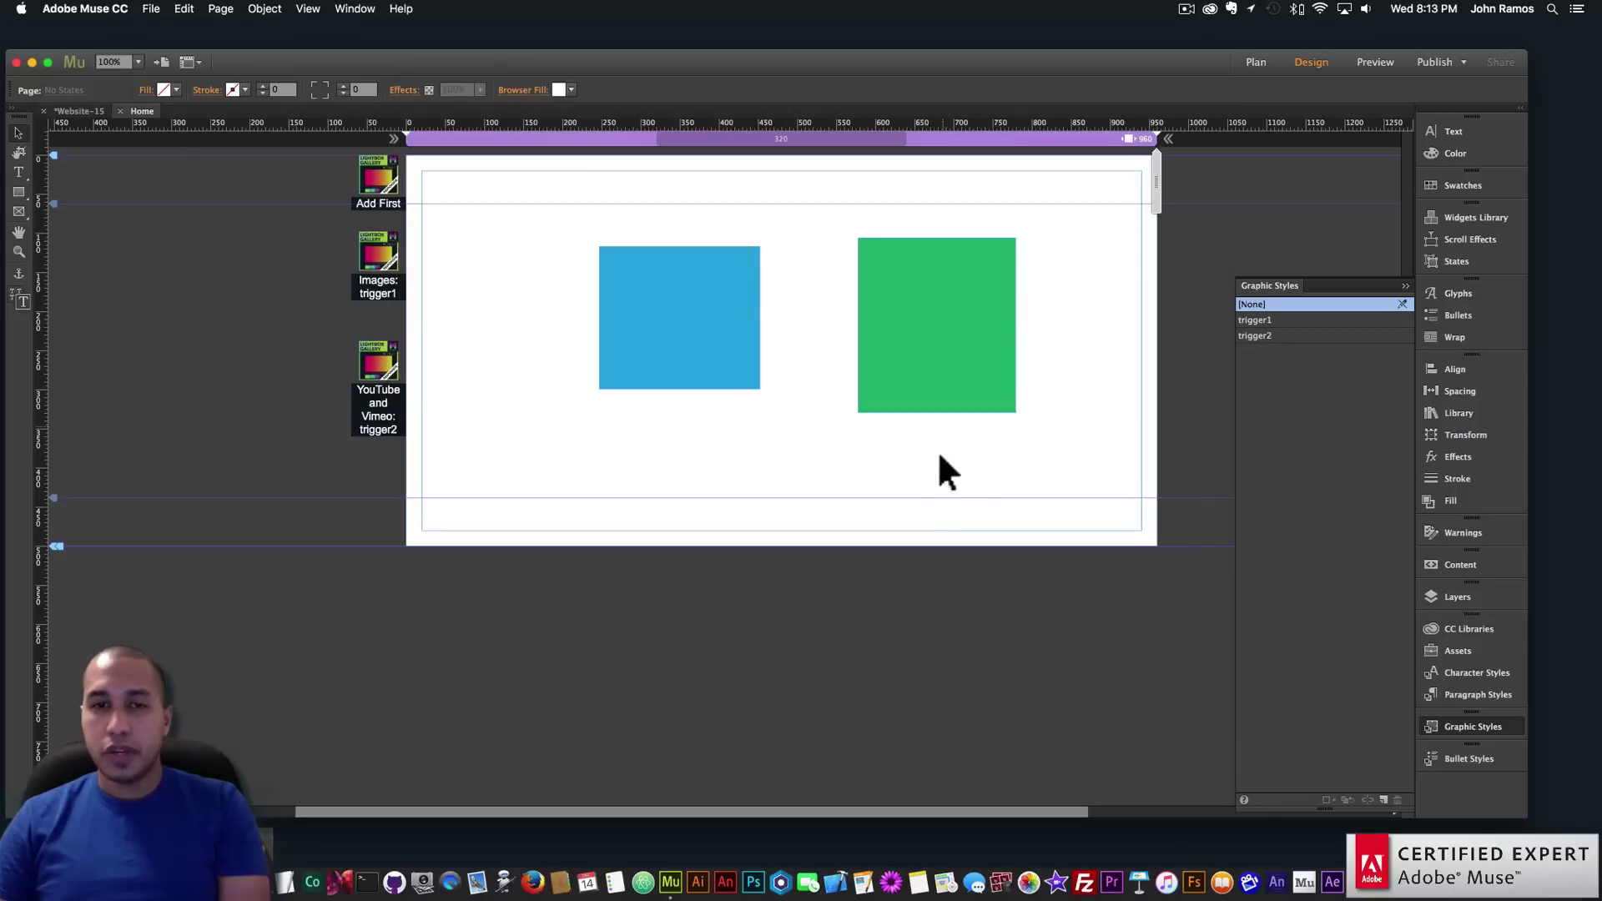
Preview the page in the browser again, check the lightbox icons from the blue rectangle, and close the lightbox
click(151, 8)
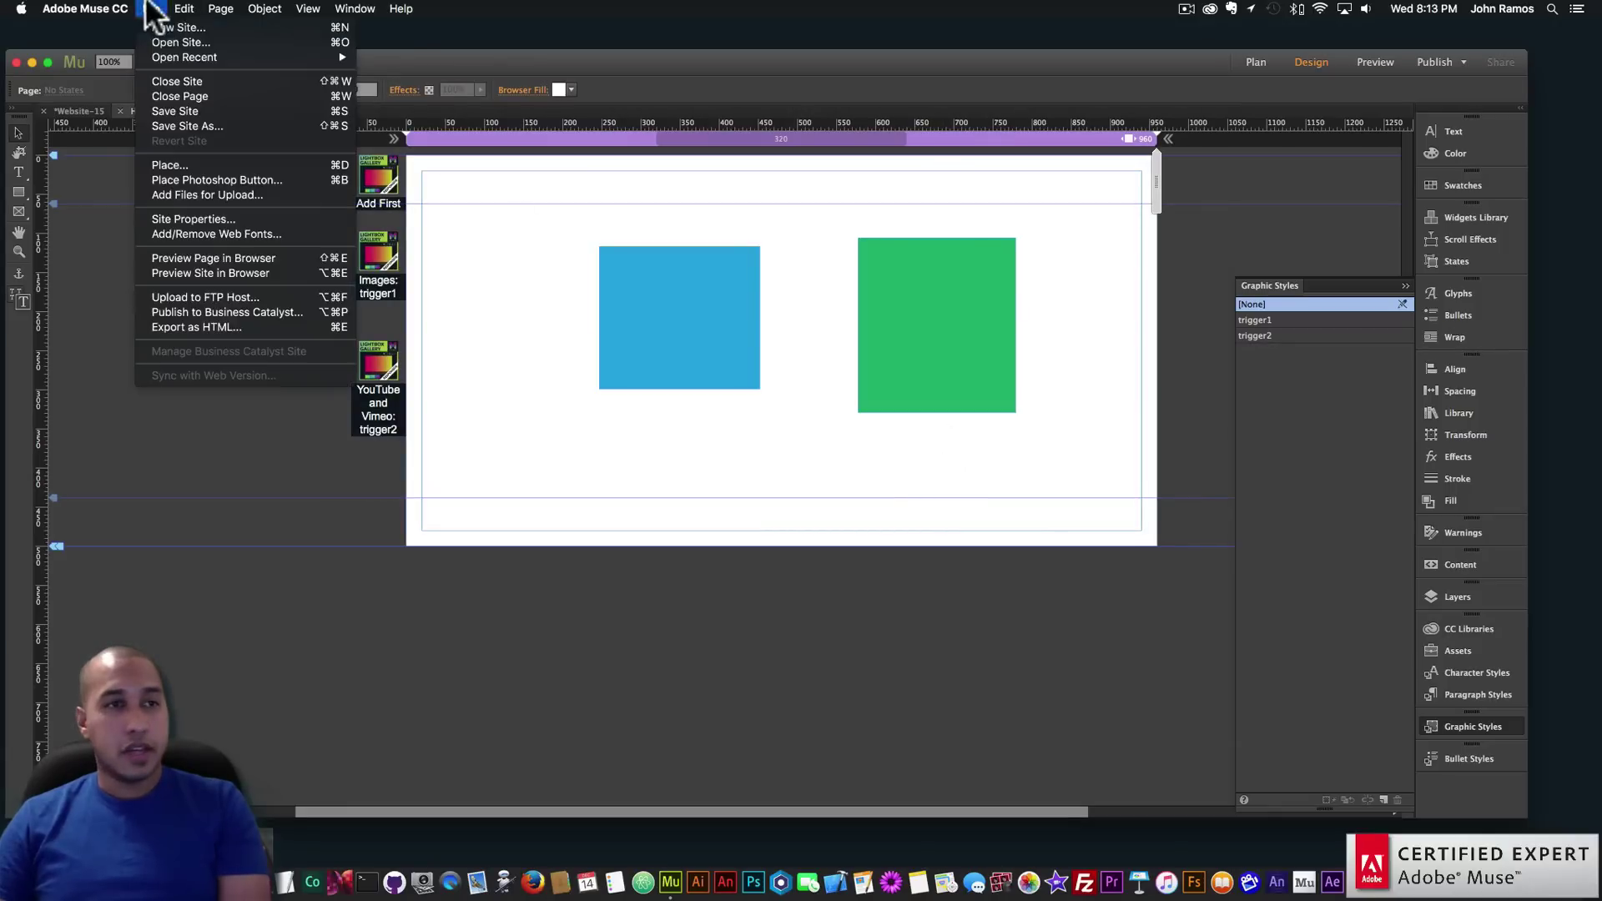
click(201, 259)
click(705, 340)
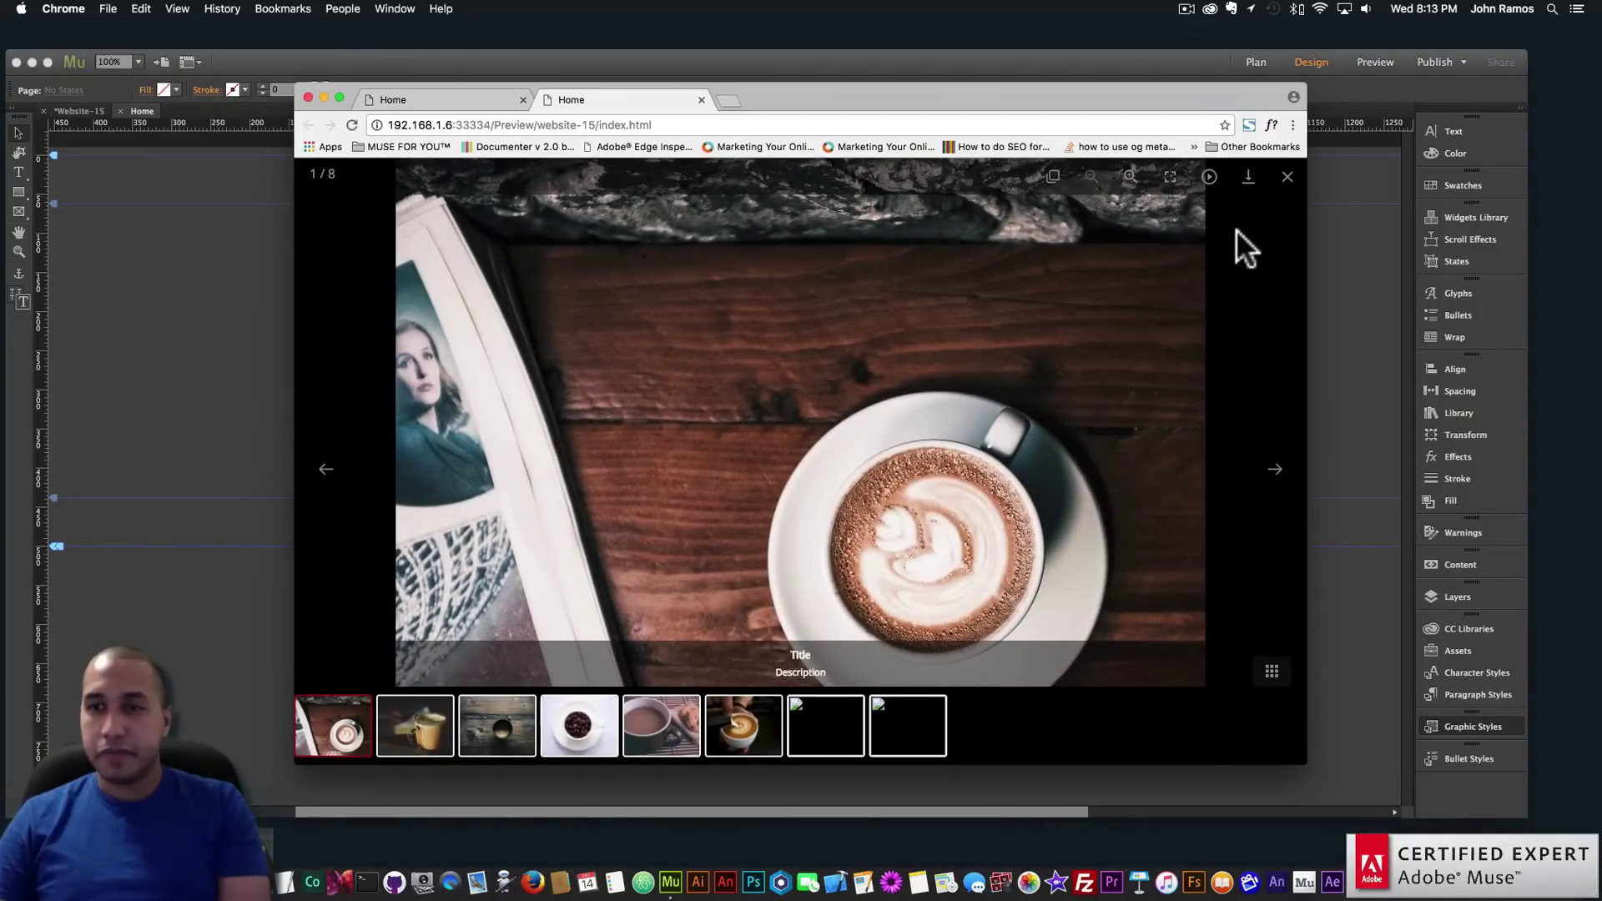
click(1287, 178)
Return to Adobe Muse and delete the green and blue rectangles from the page
click(213, 324)
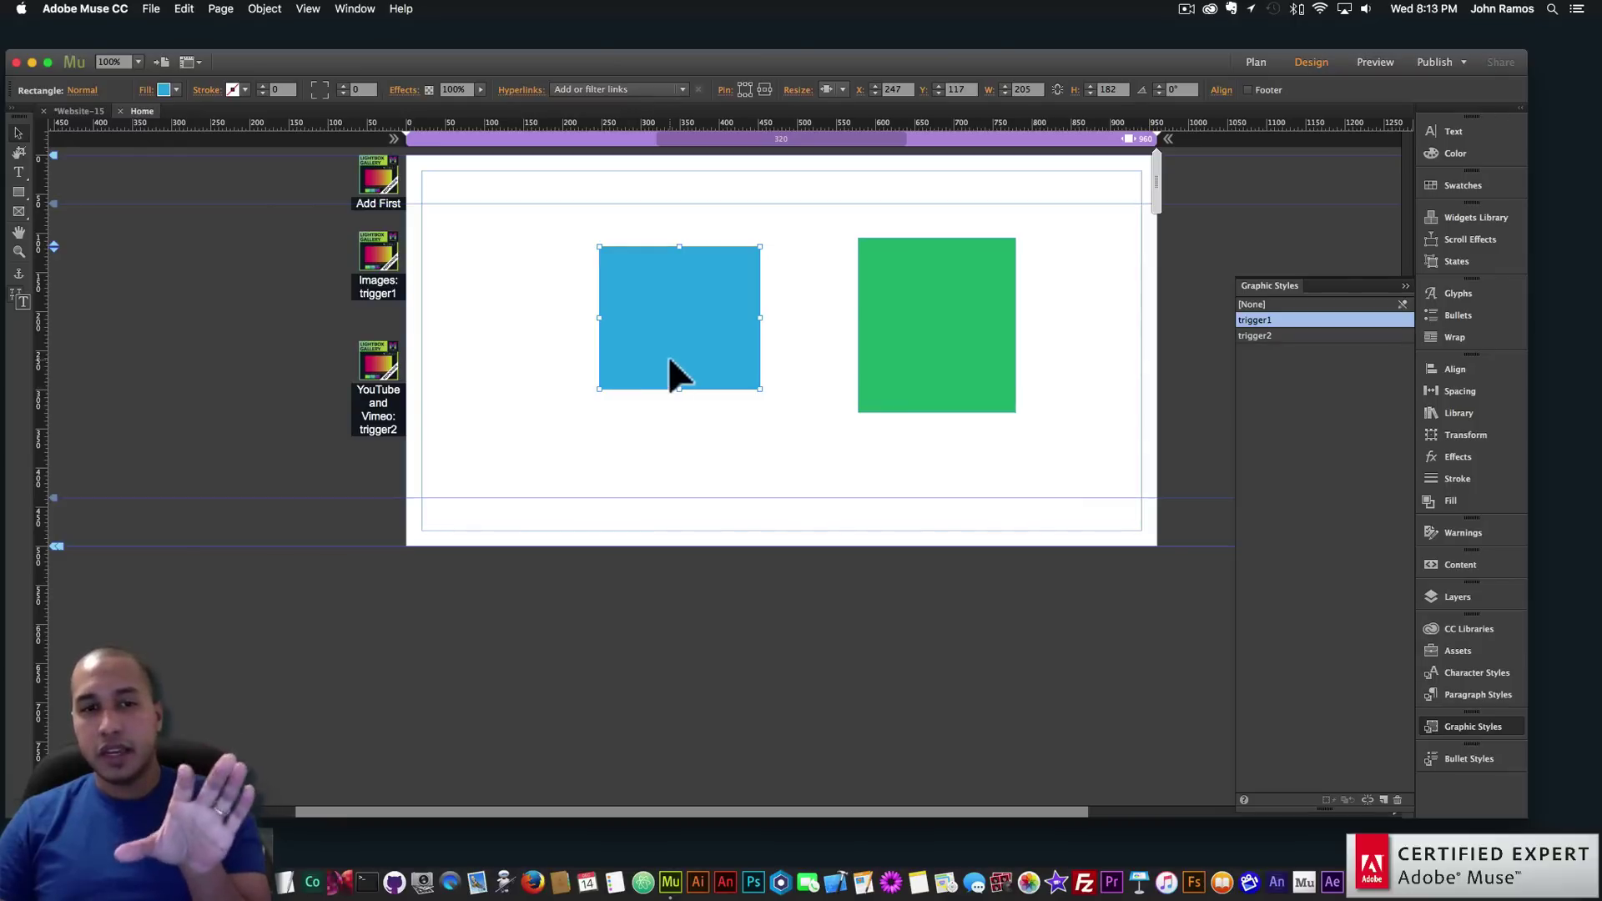
click(861, 357)
key(BackSpace)
click(685, 319)
key(BackSpace)
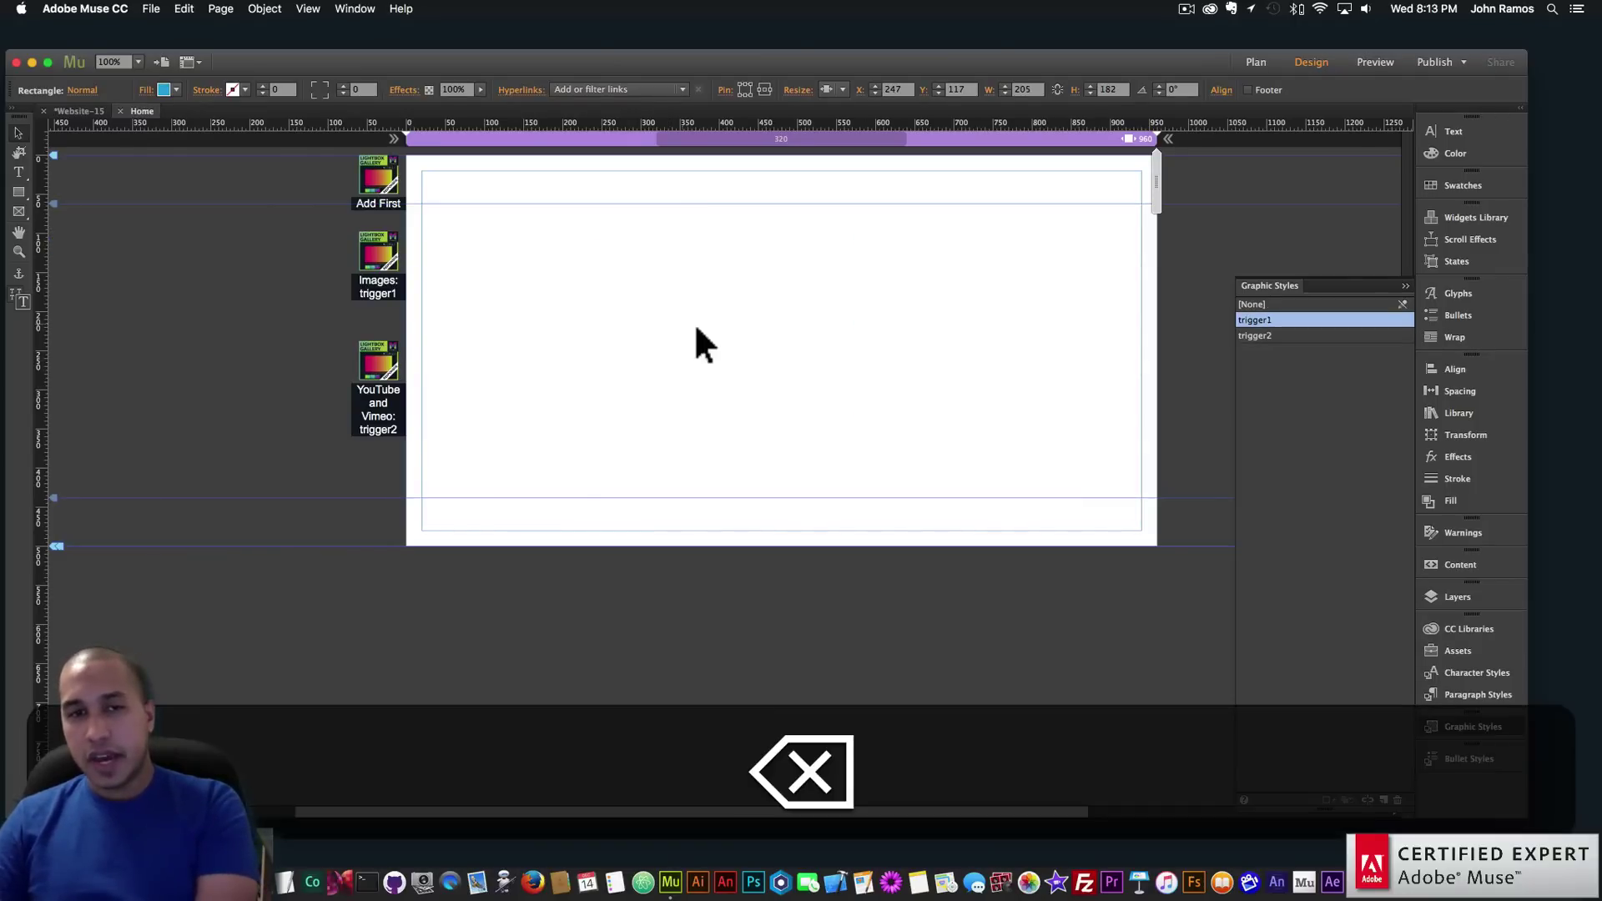
Switch to Chrome and open museforyoushop.com in a new tab
key(super+Tab)
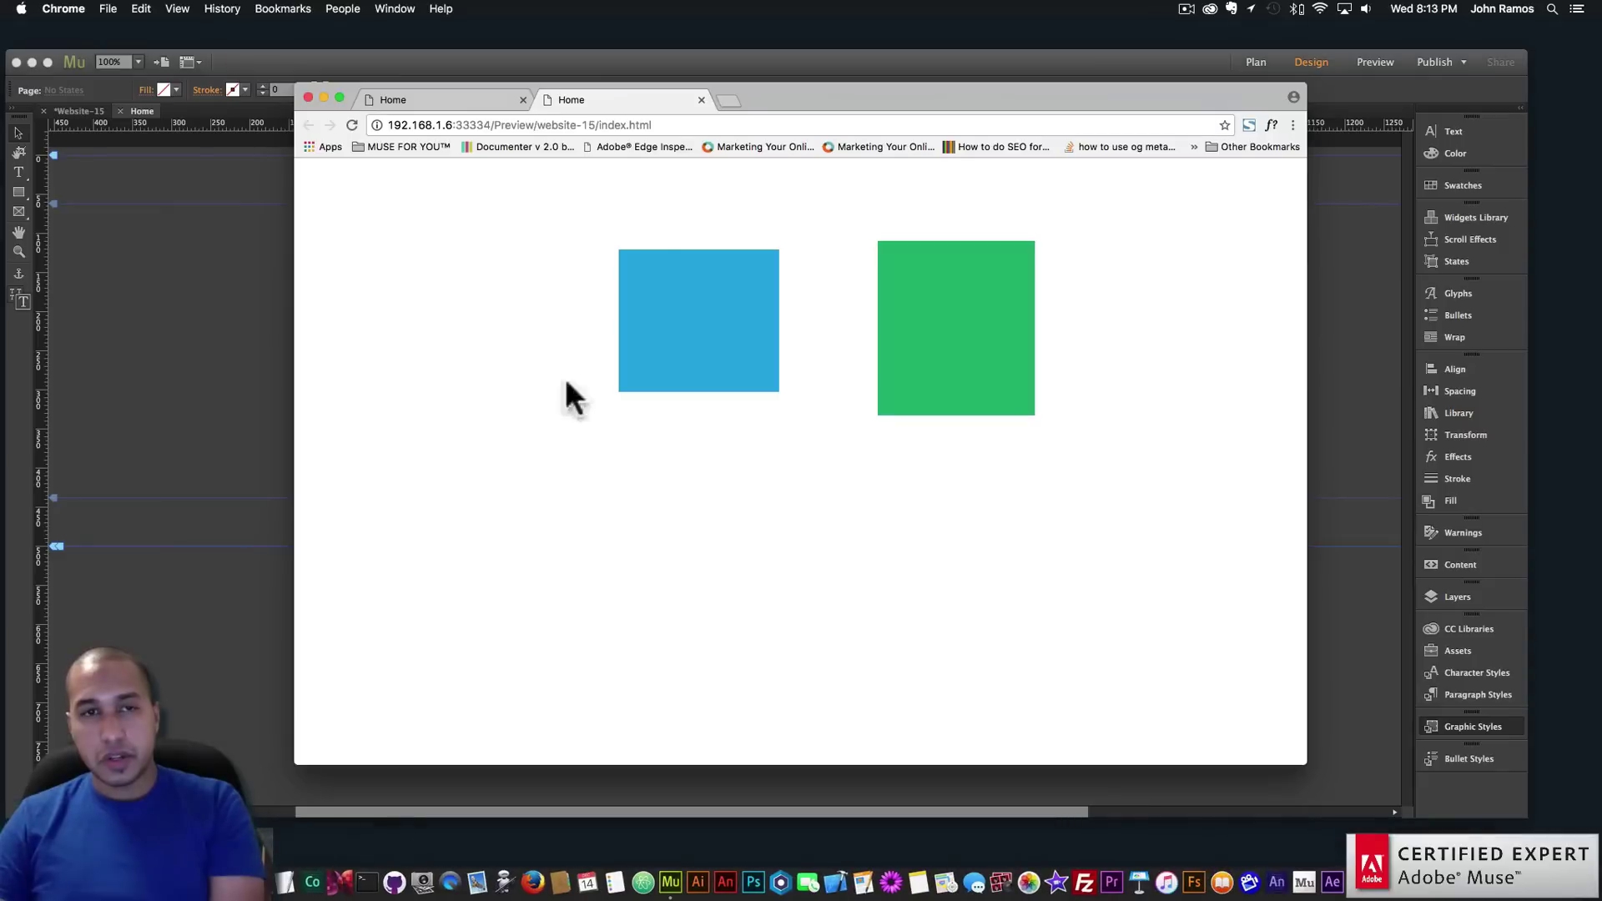
click(724, 101)
text(musefor)
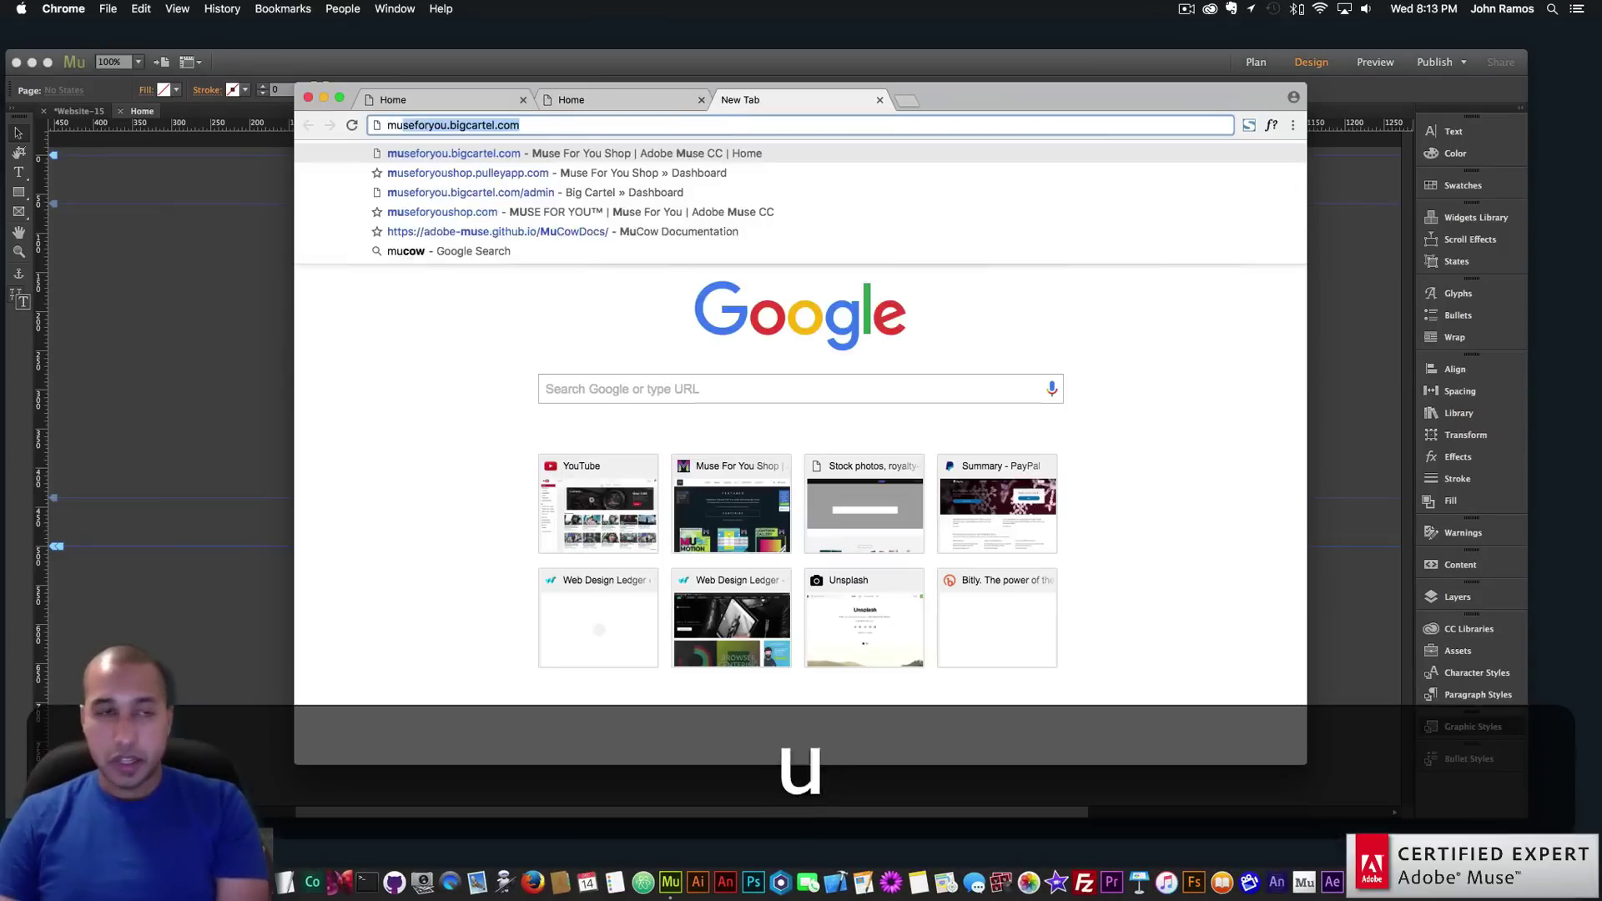
text(youshop)
key(Return)
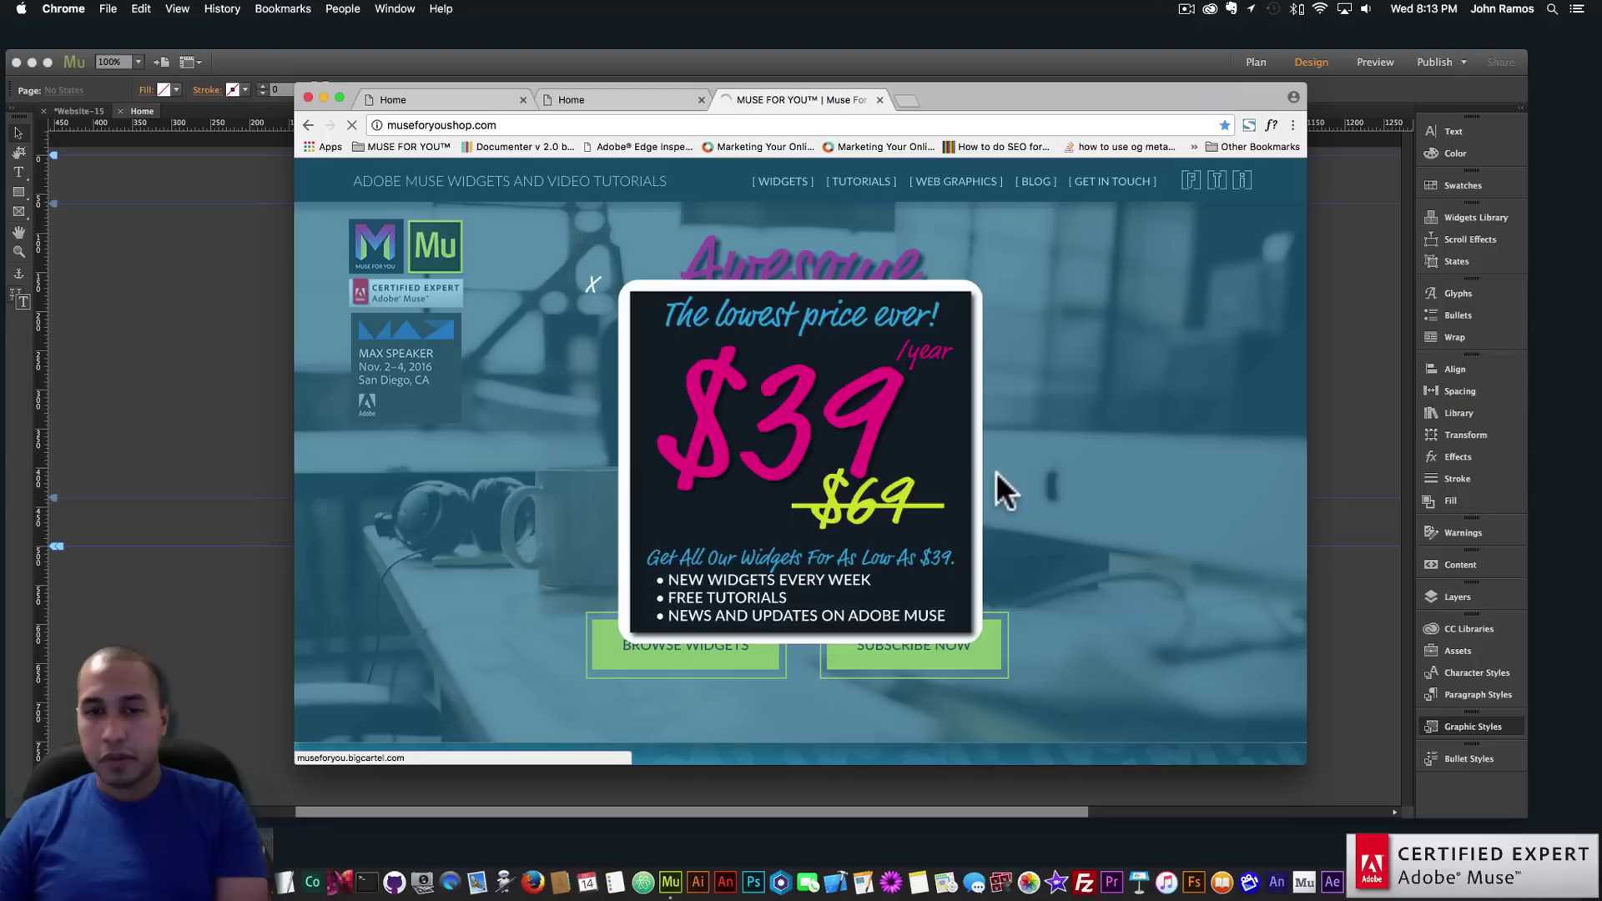
Open the Responsive Lightbox Gallery Widget product page and go to its RLG Single preview
click(934, 463)
scroll(1009, 493, down, 3)
click(1130, 590)
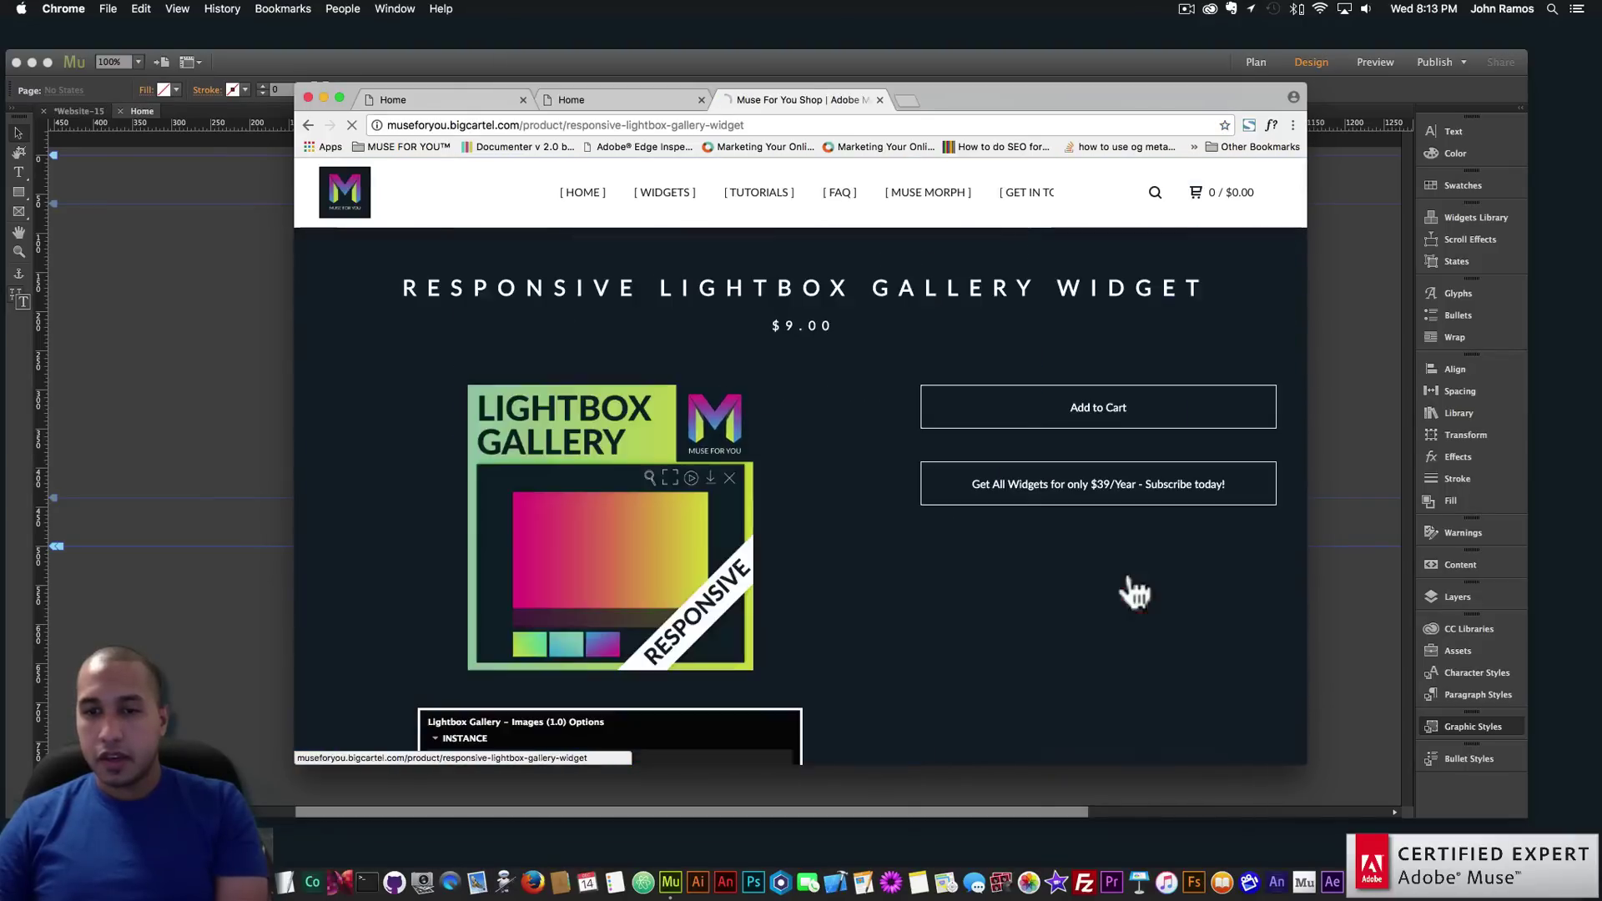
scroll(1098, 567, down, 10)
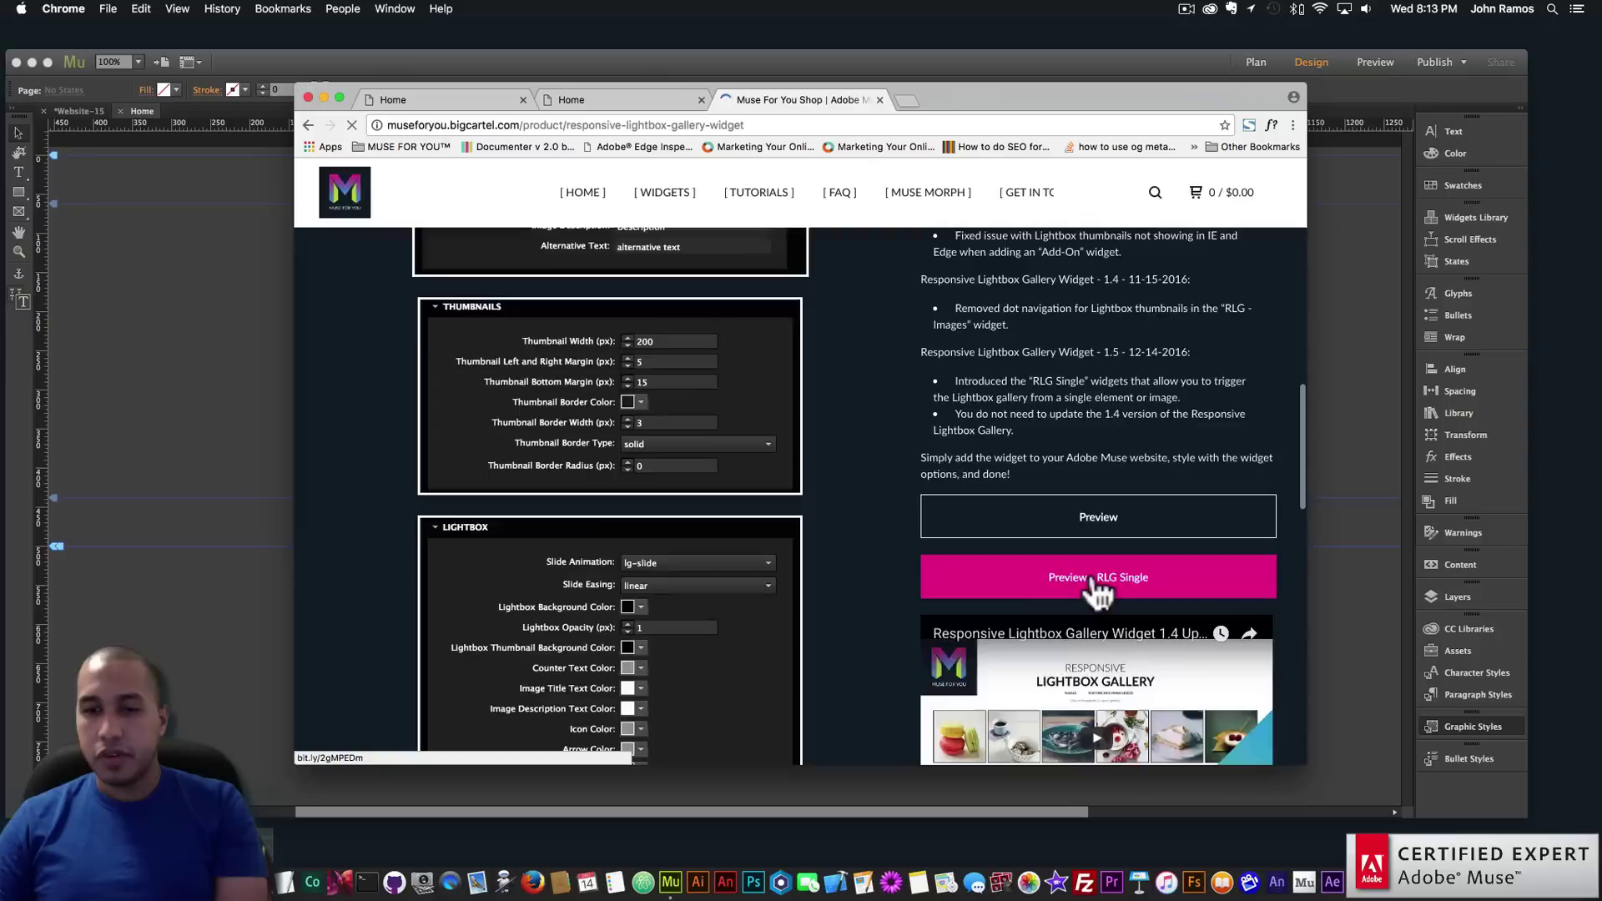
click(1074, 576)
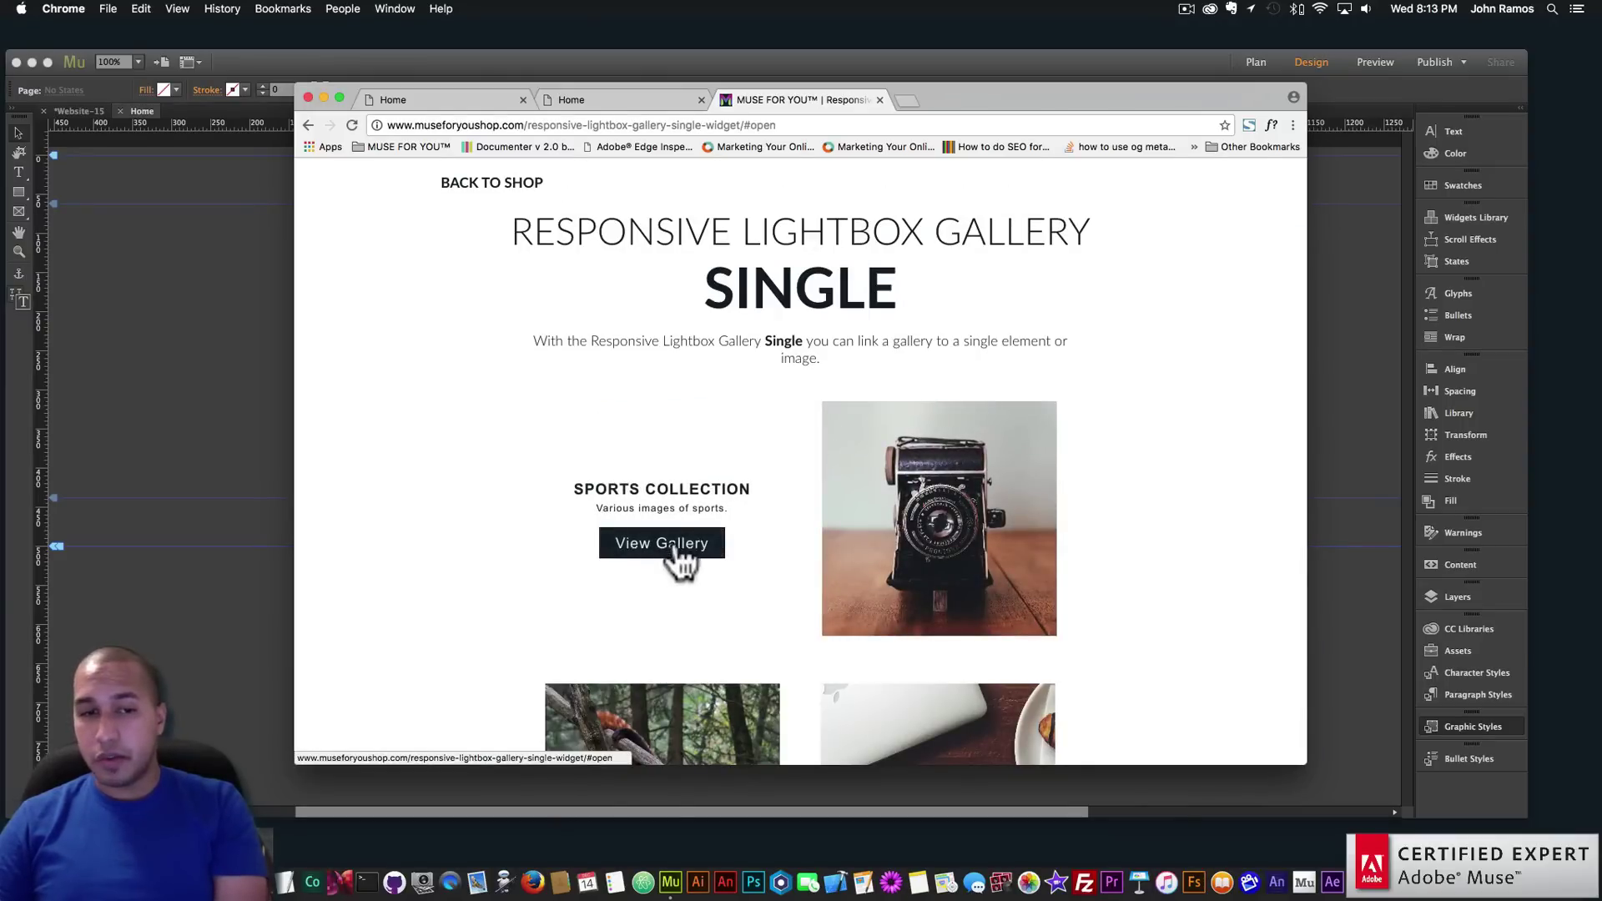
Open and close the sports collection gallery in the demo, open the camera image's gallery, and switch back to Adobe Muse
click(678, 549)
click(1287, 177)
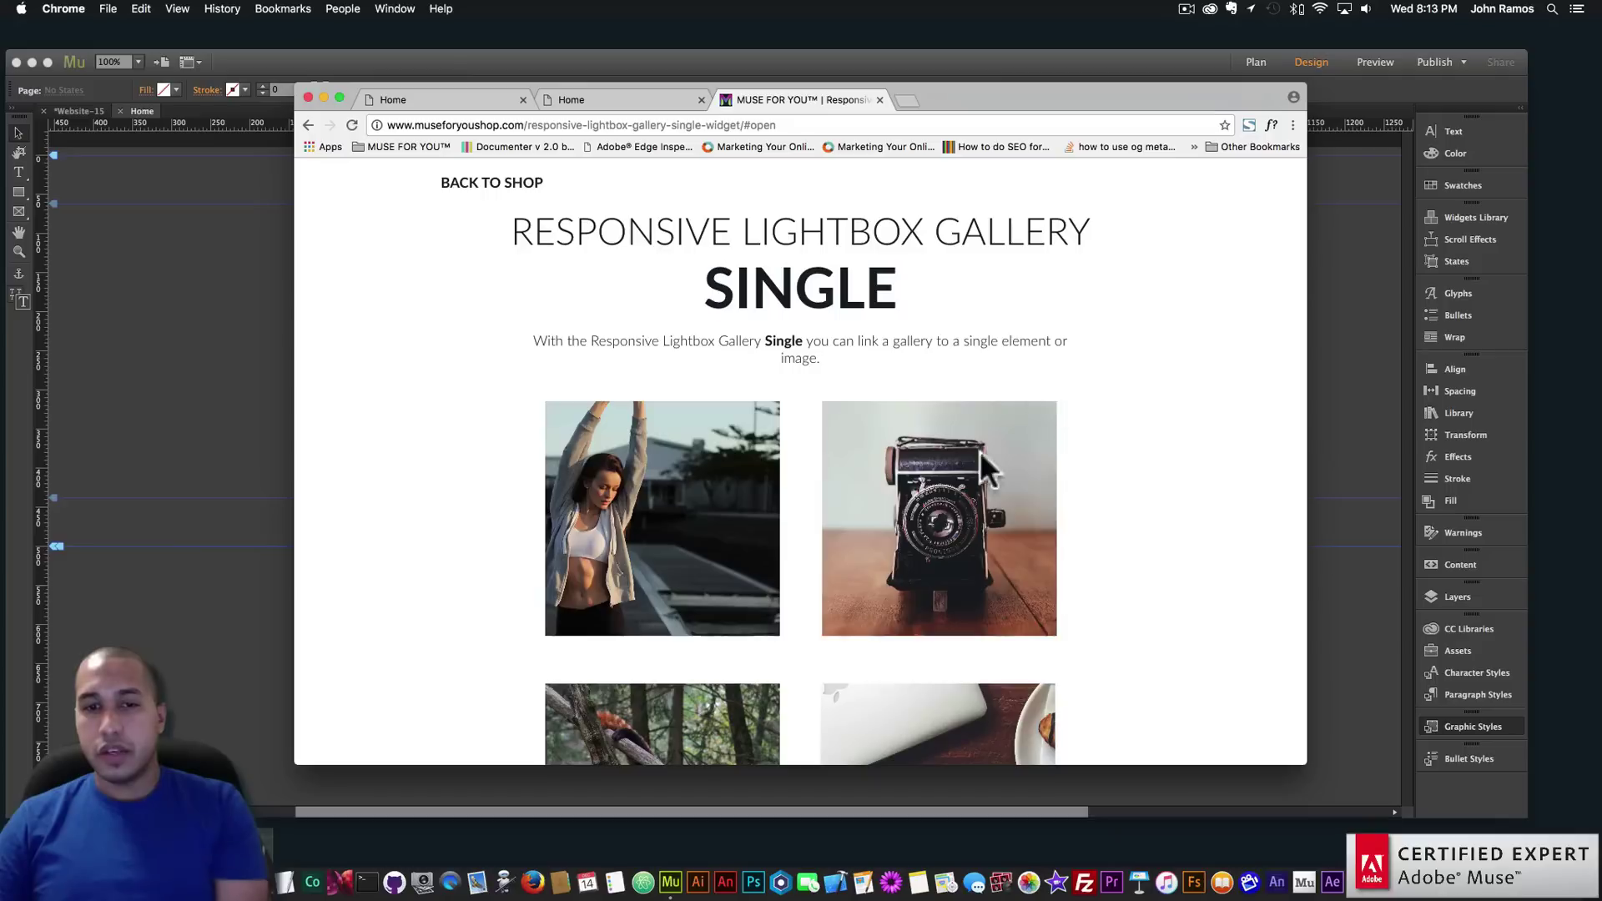
click(938, 550)
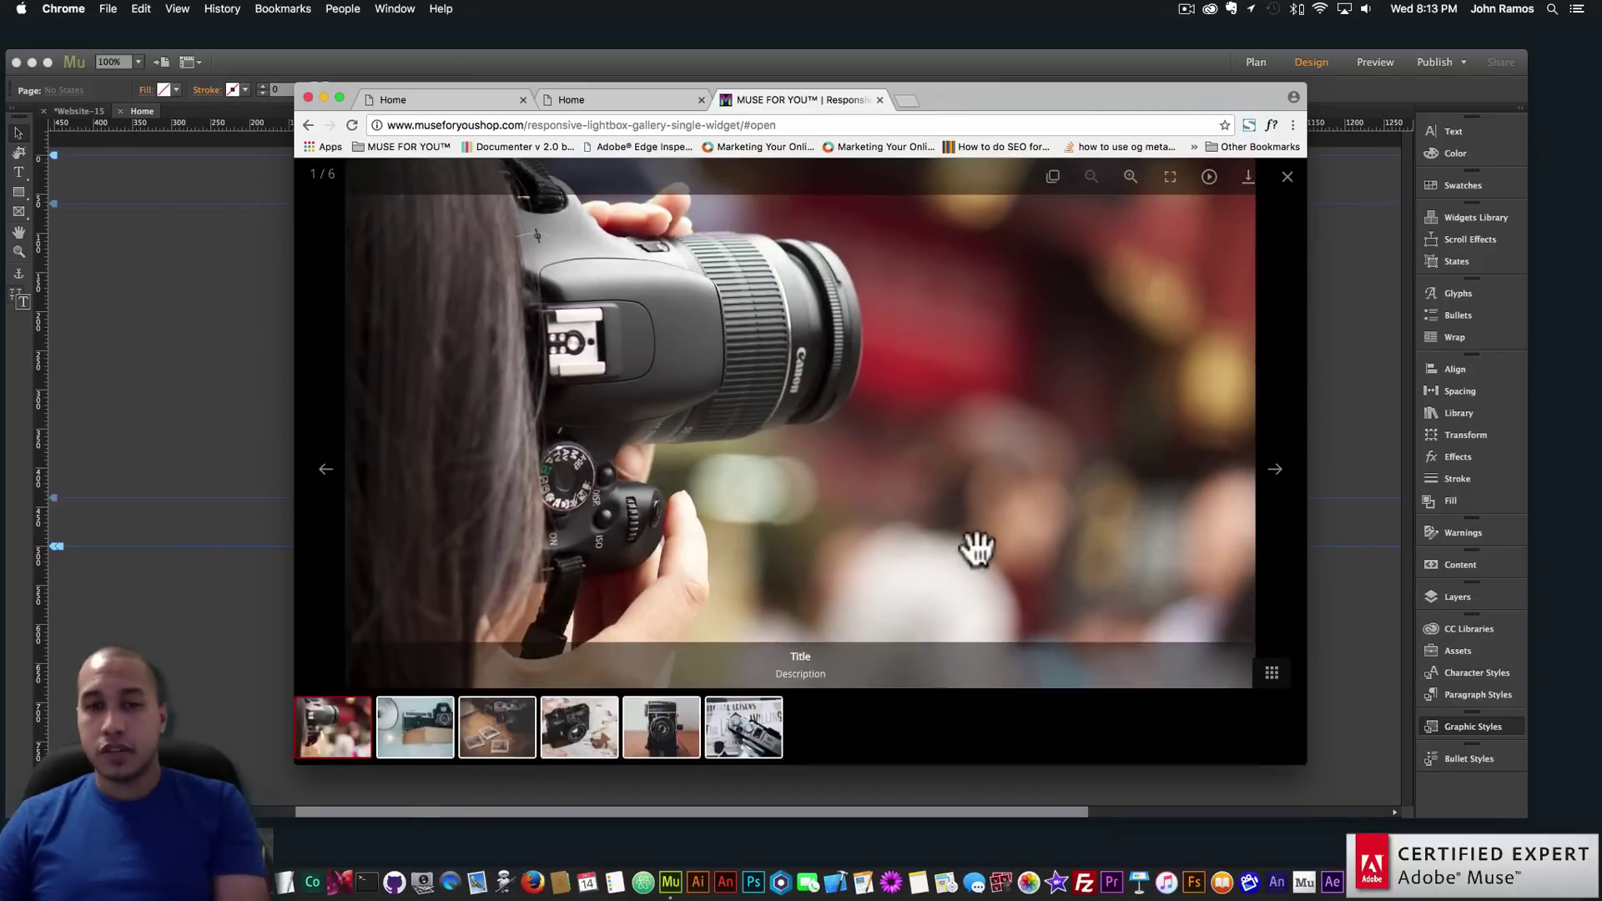
key(super+Tab)
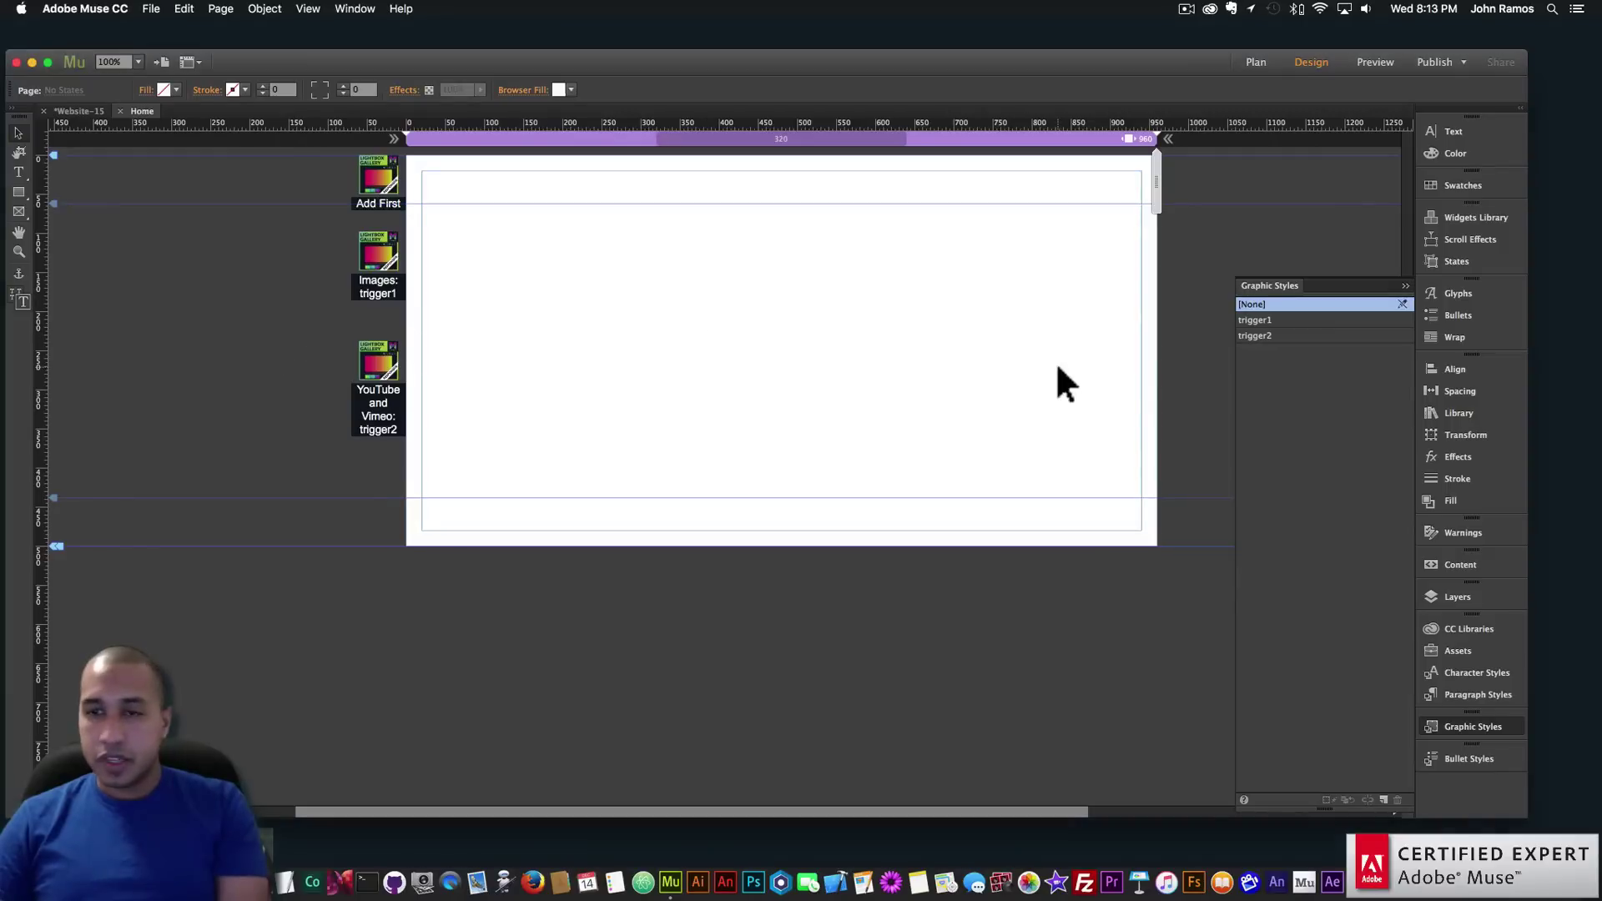
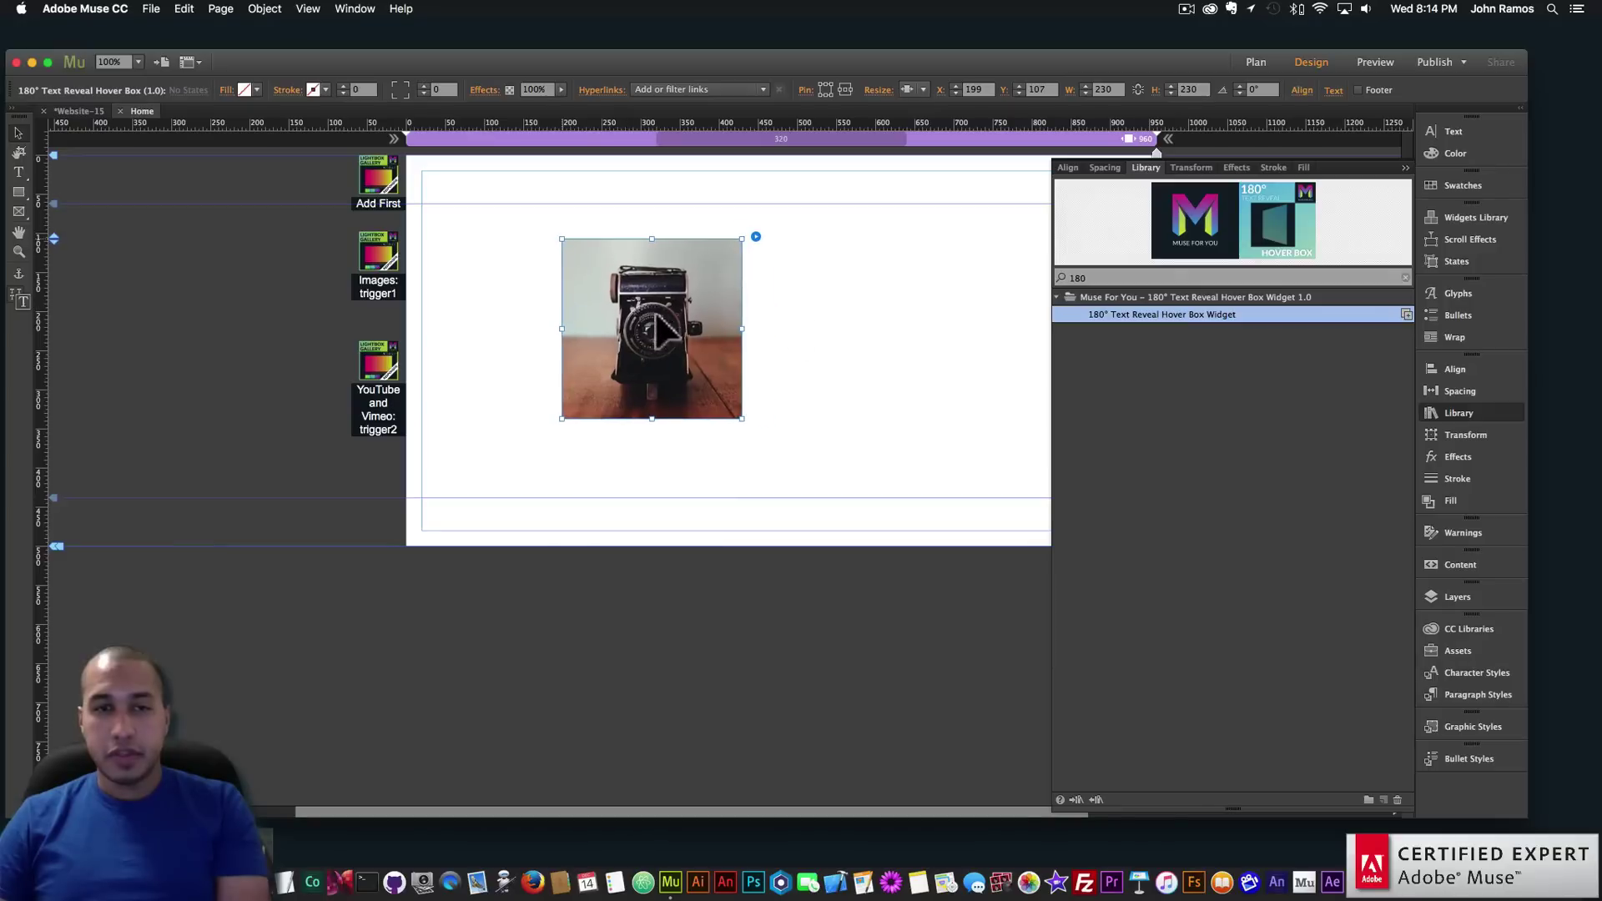
In the 180° Text Reveal Hover Box options, set the heading text to CAMERA COLLECTION
click(756, 236)
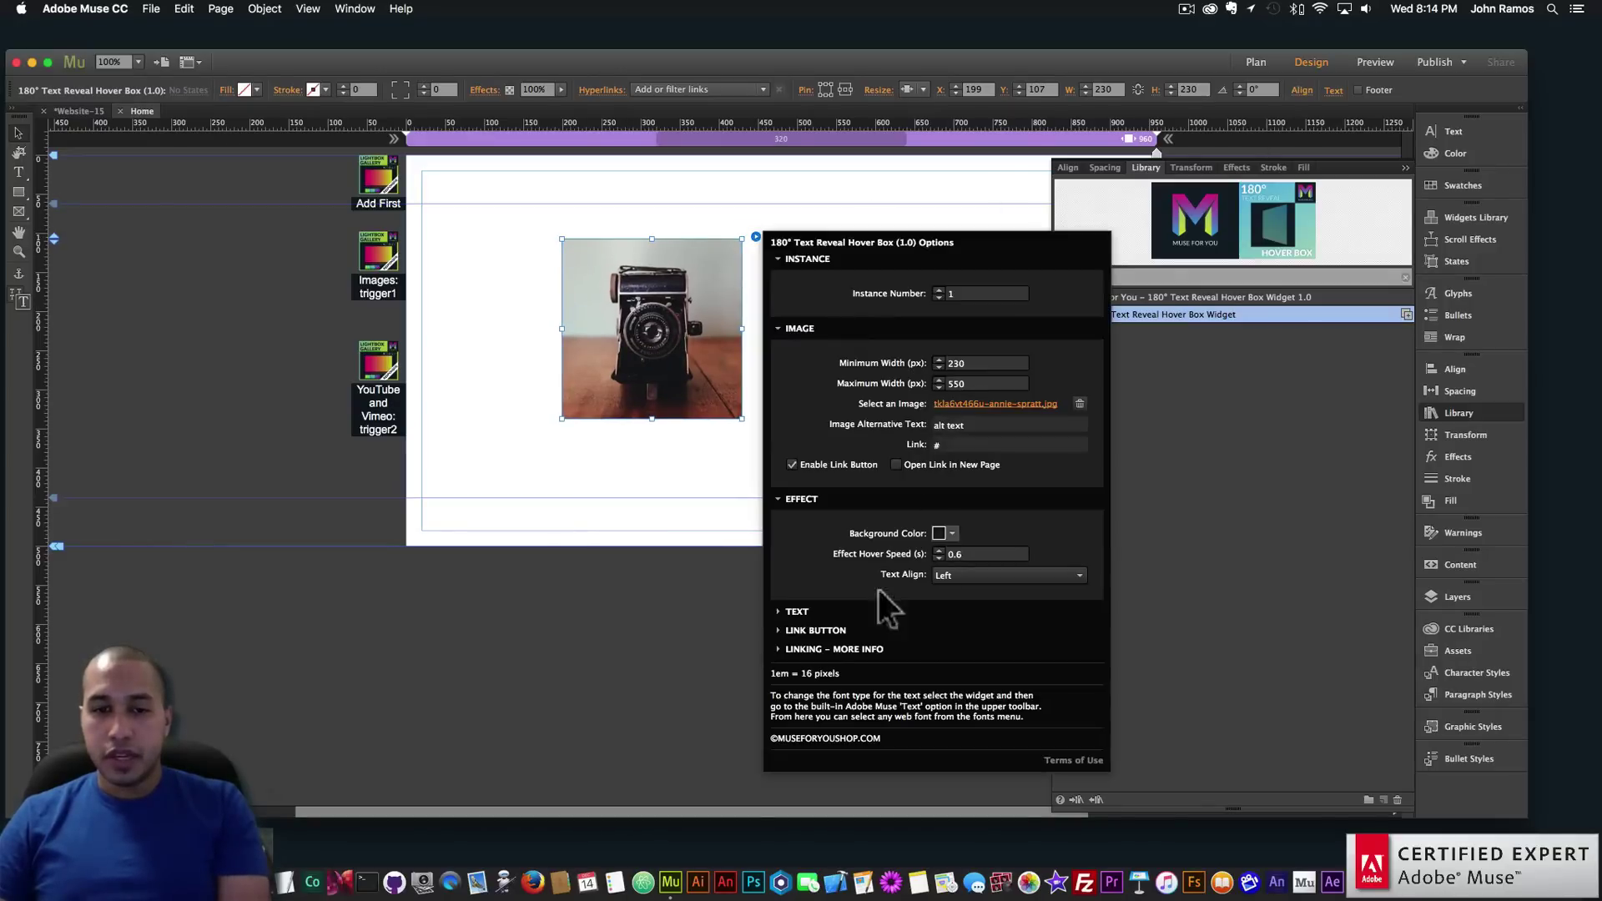
click(799, 612)
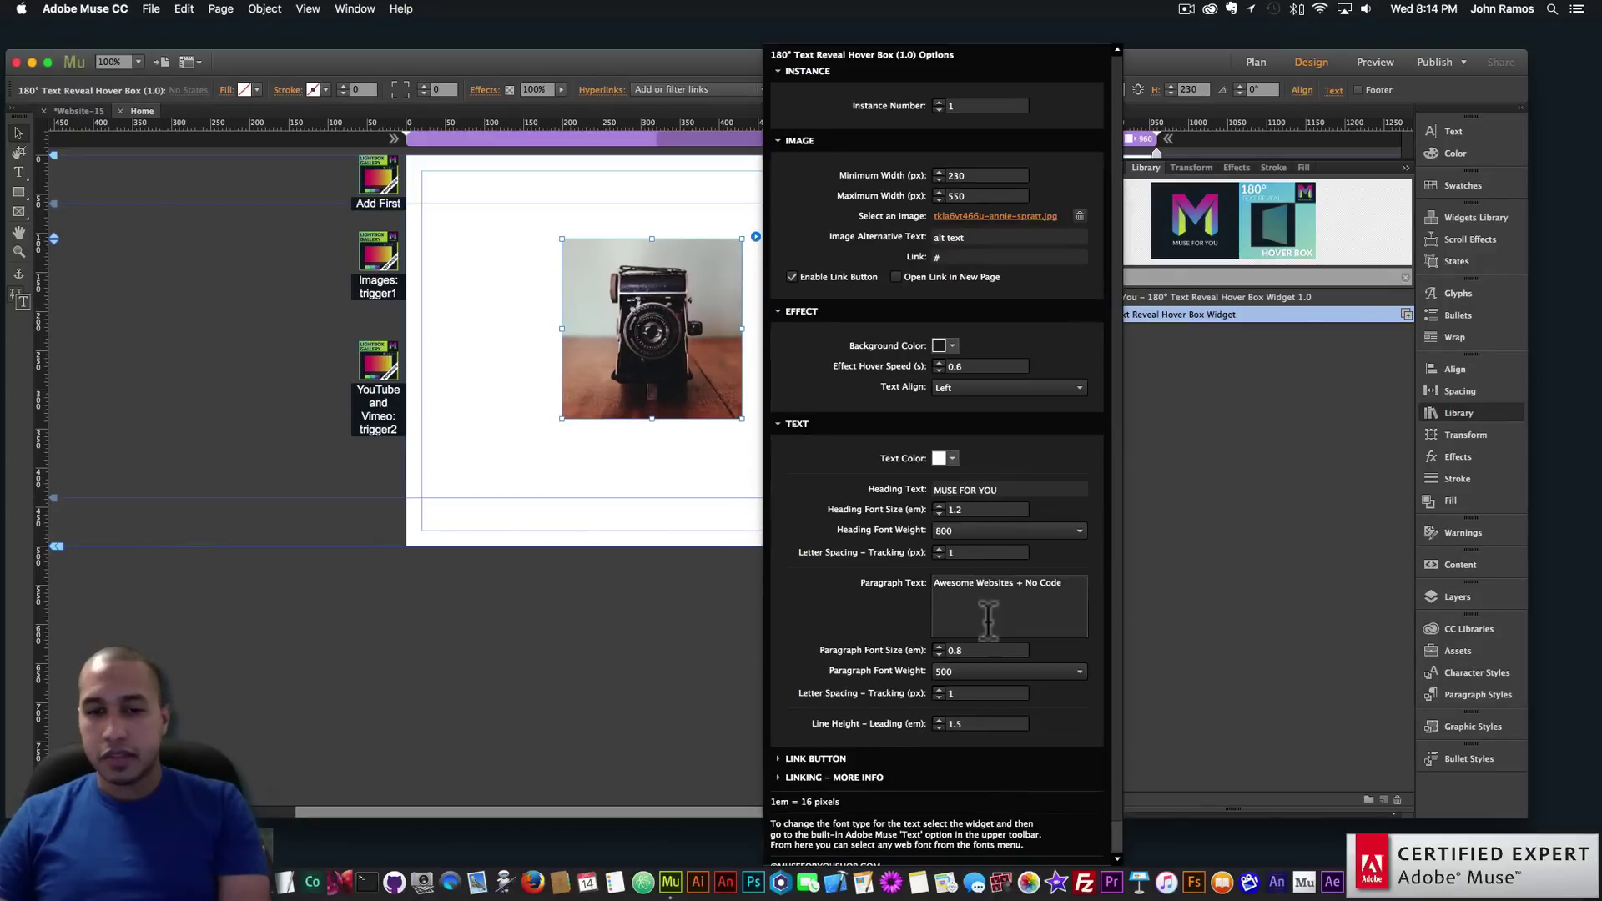
click(1007, 489)
text(CAMERA COLLECTION)
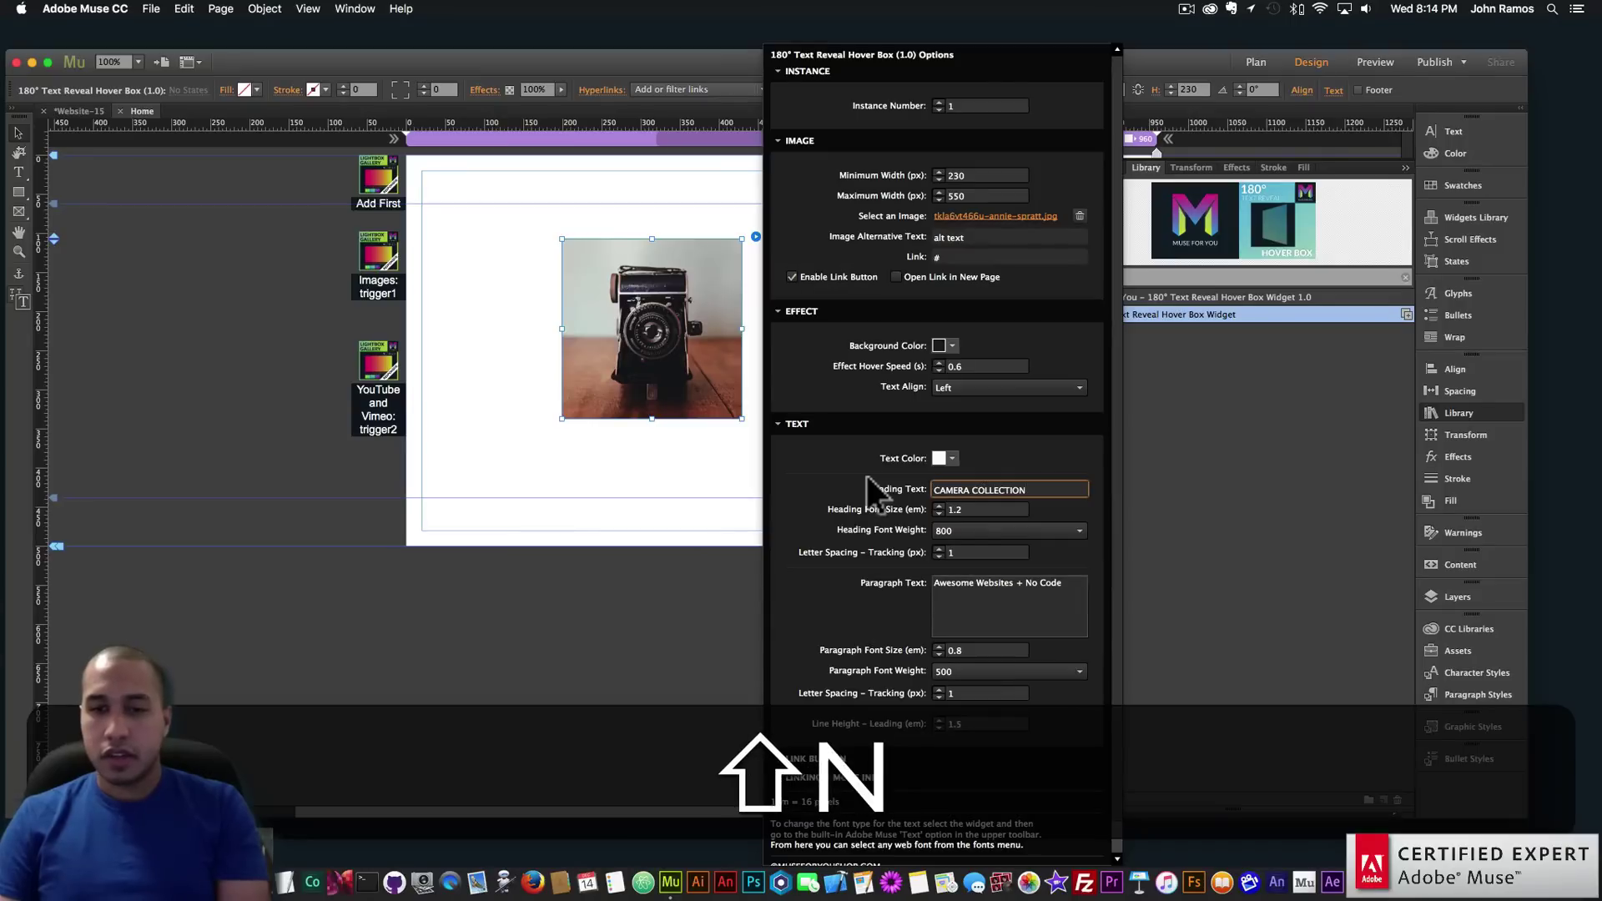
key(shift+Tab)
key(Tab)
Replace the hover box's paragraph text with "Various images of cameras."
click(1001, 607)
key(super+a)
key(shift+super+v)
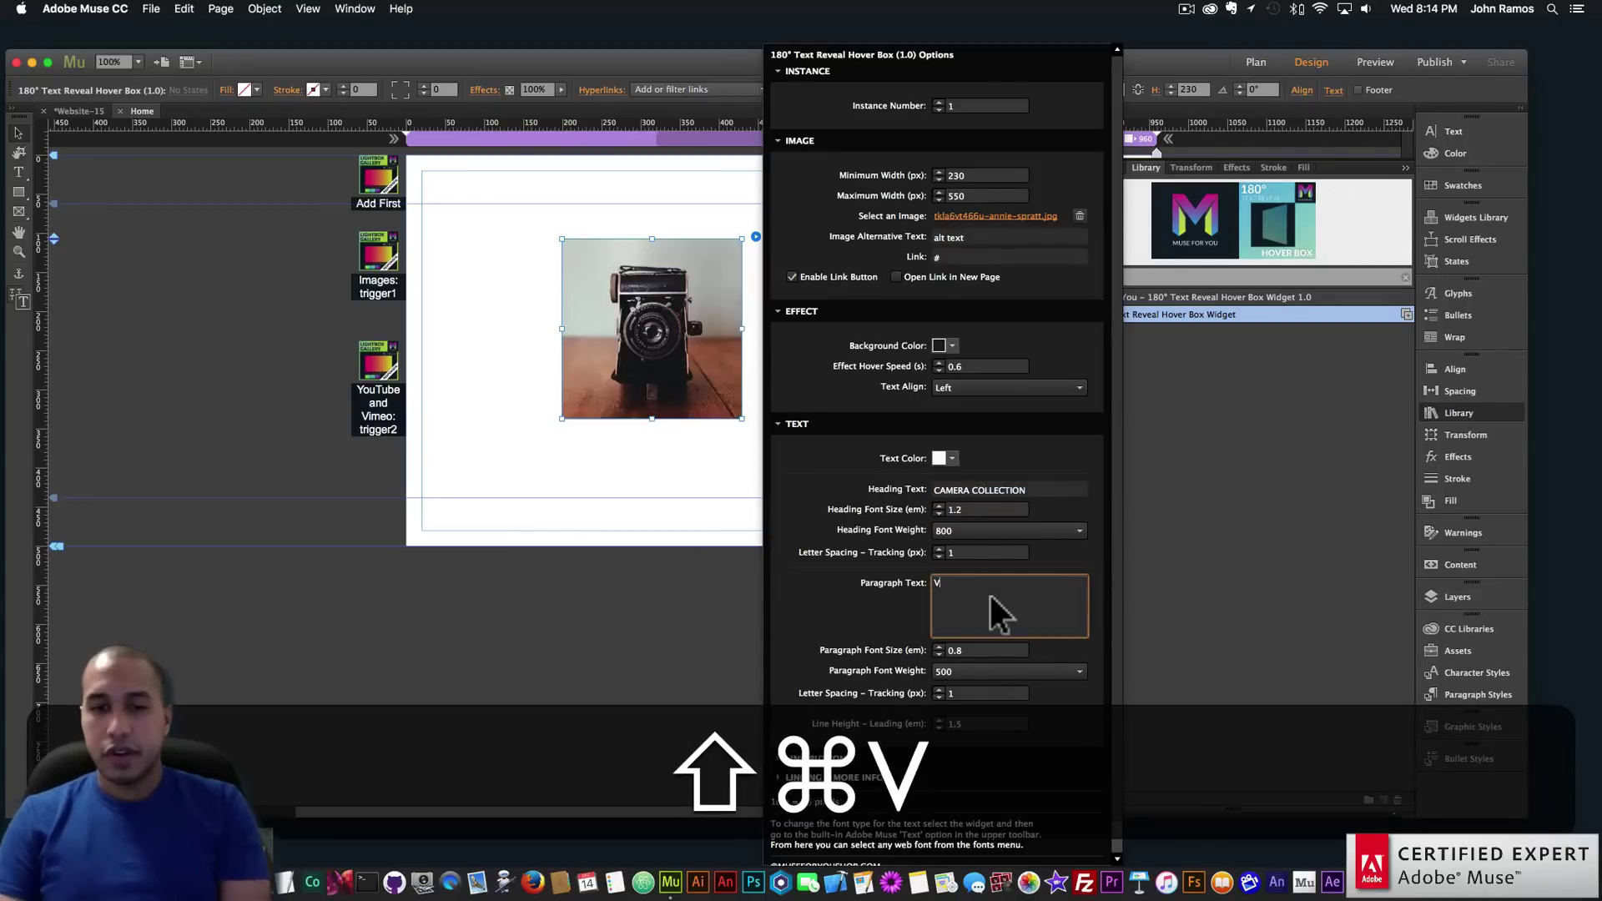
text(arious Images of a Cameria)
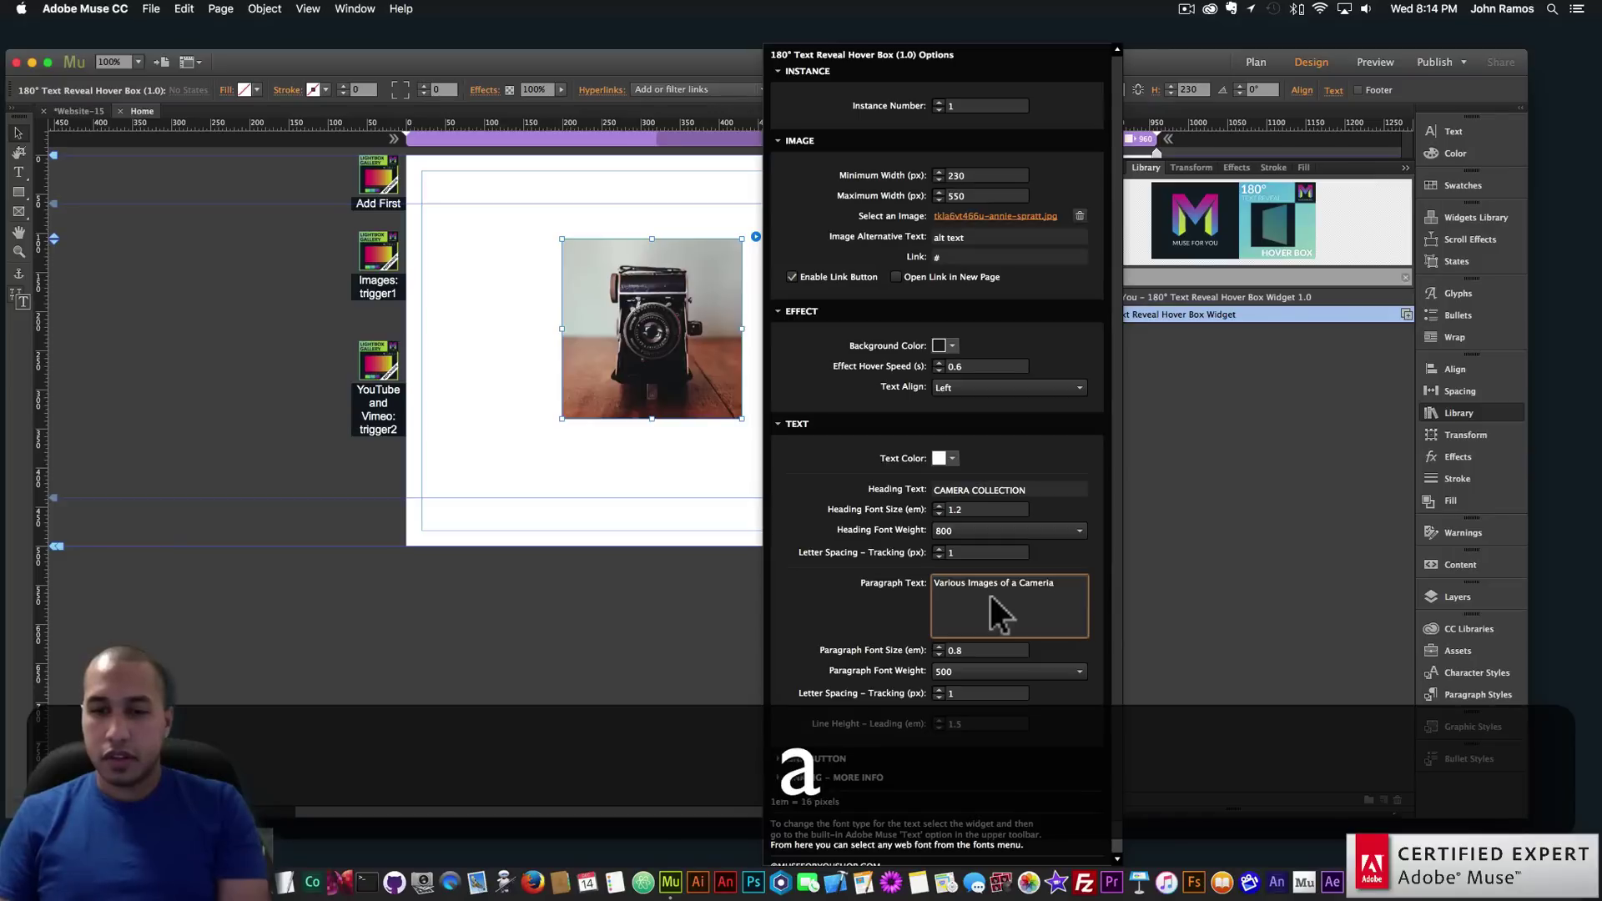
key(BackSpace)
key(BackSpace)
key(BackSpace)
key(BackSpace)
key(BackSpace)
key(BackSpace)
key(BackSpace)
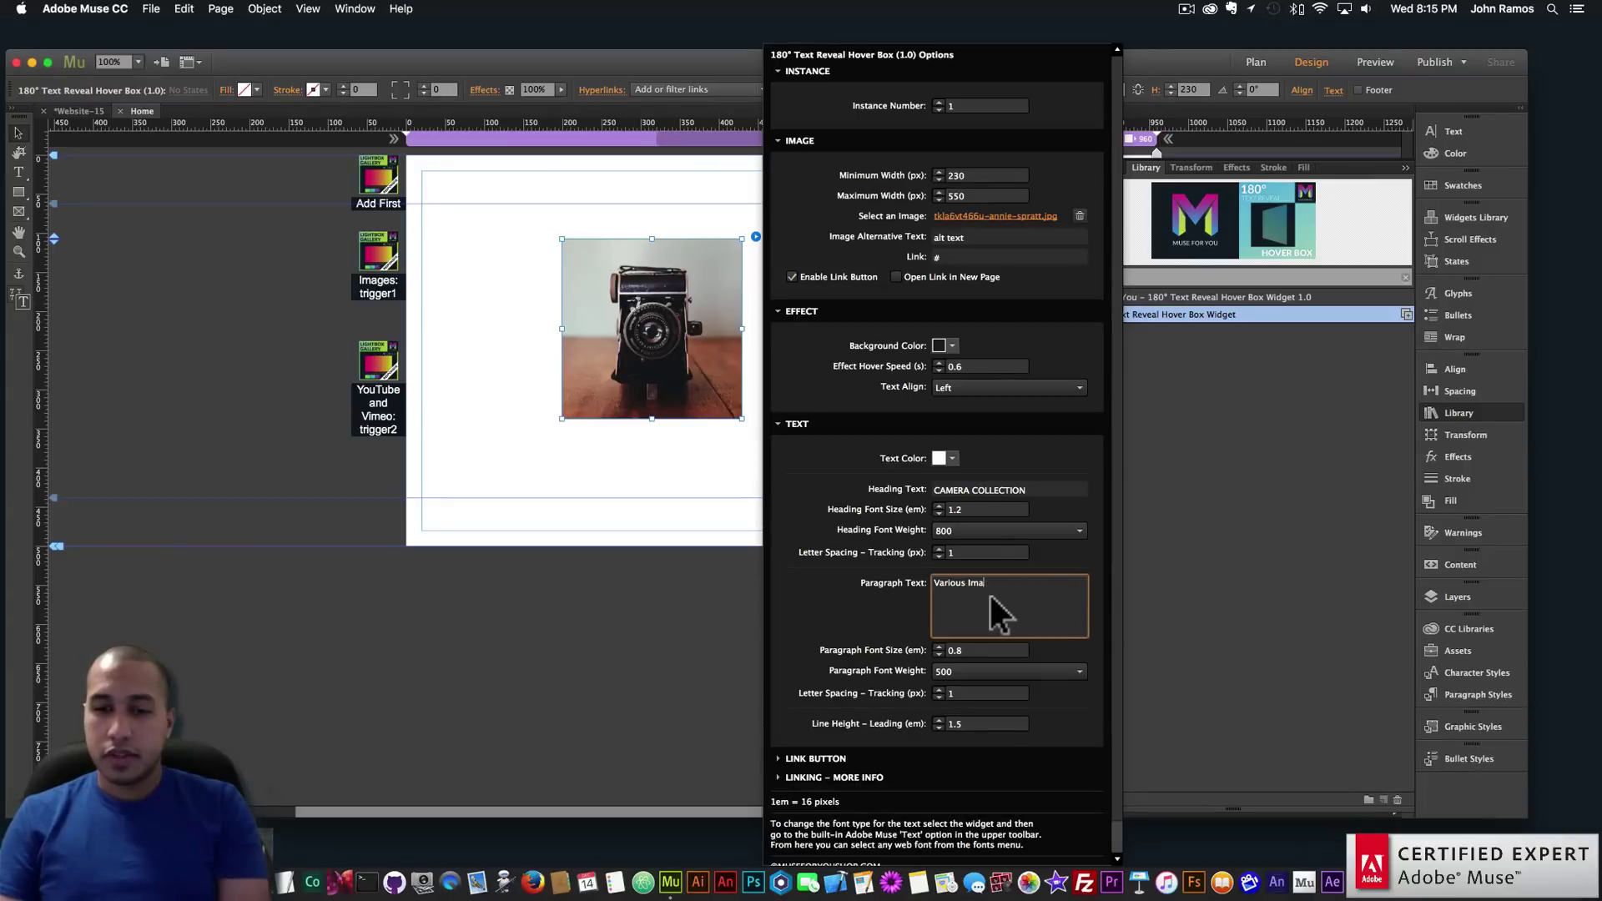
key(BackSpace)
key(BackSpace)
key(BackSpace)
text(images of cameras.)
key(Return)
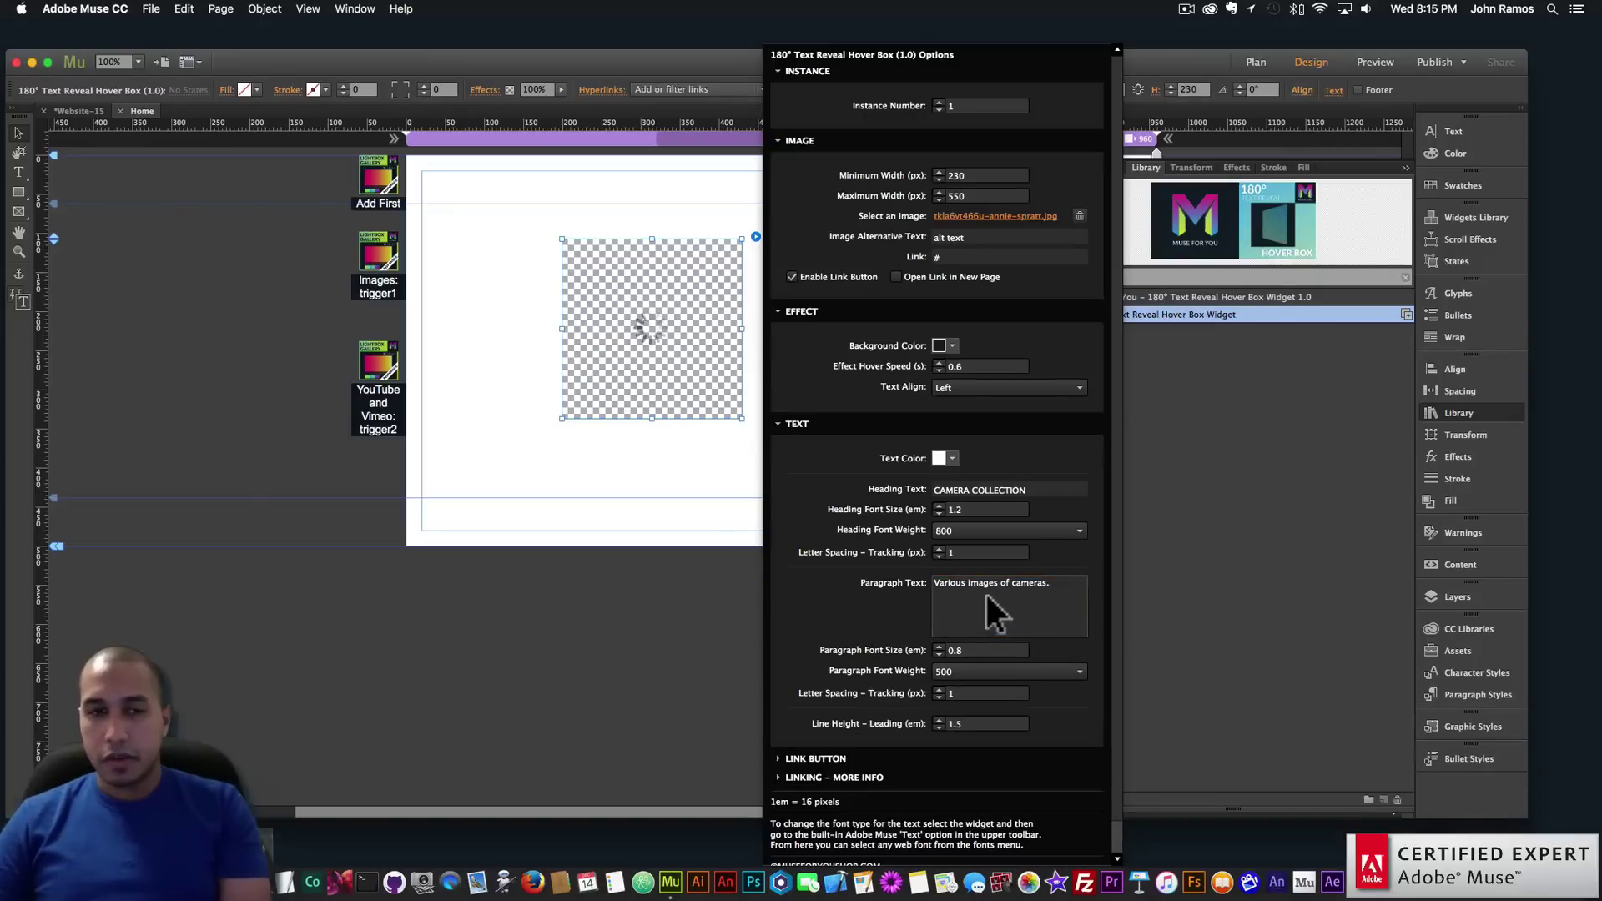
Resize the hover box to 350 by 350 and move it to about X 123, Y 62 on the page
click(655, 341)
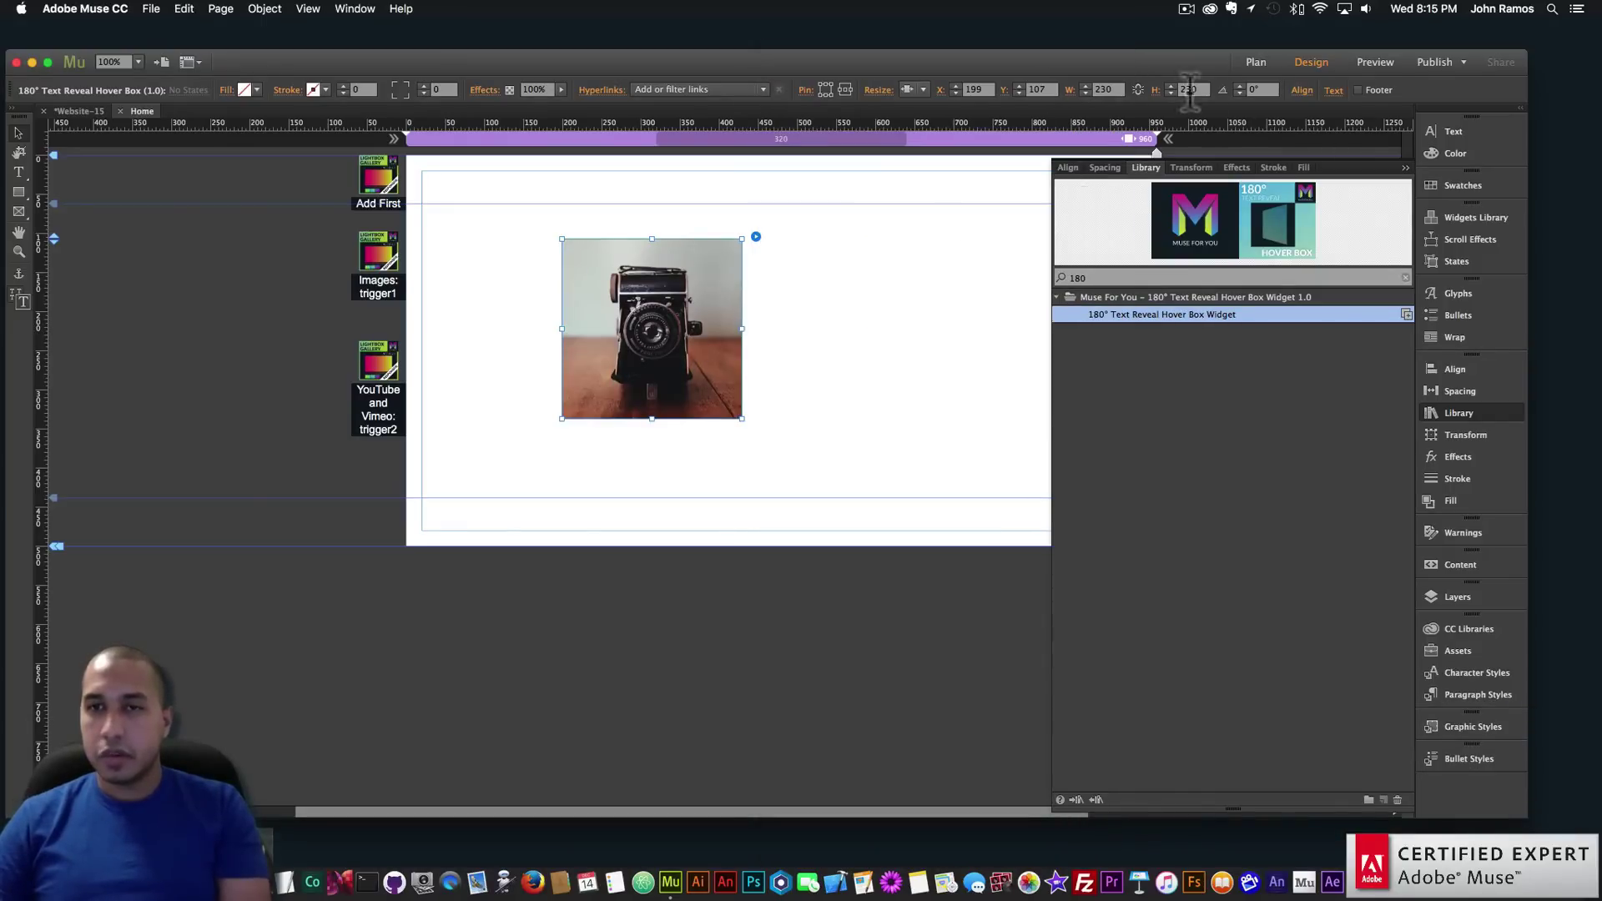
text(350)
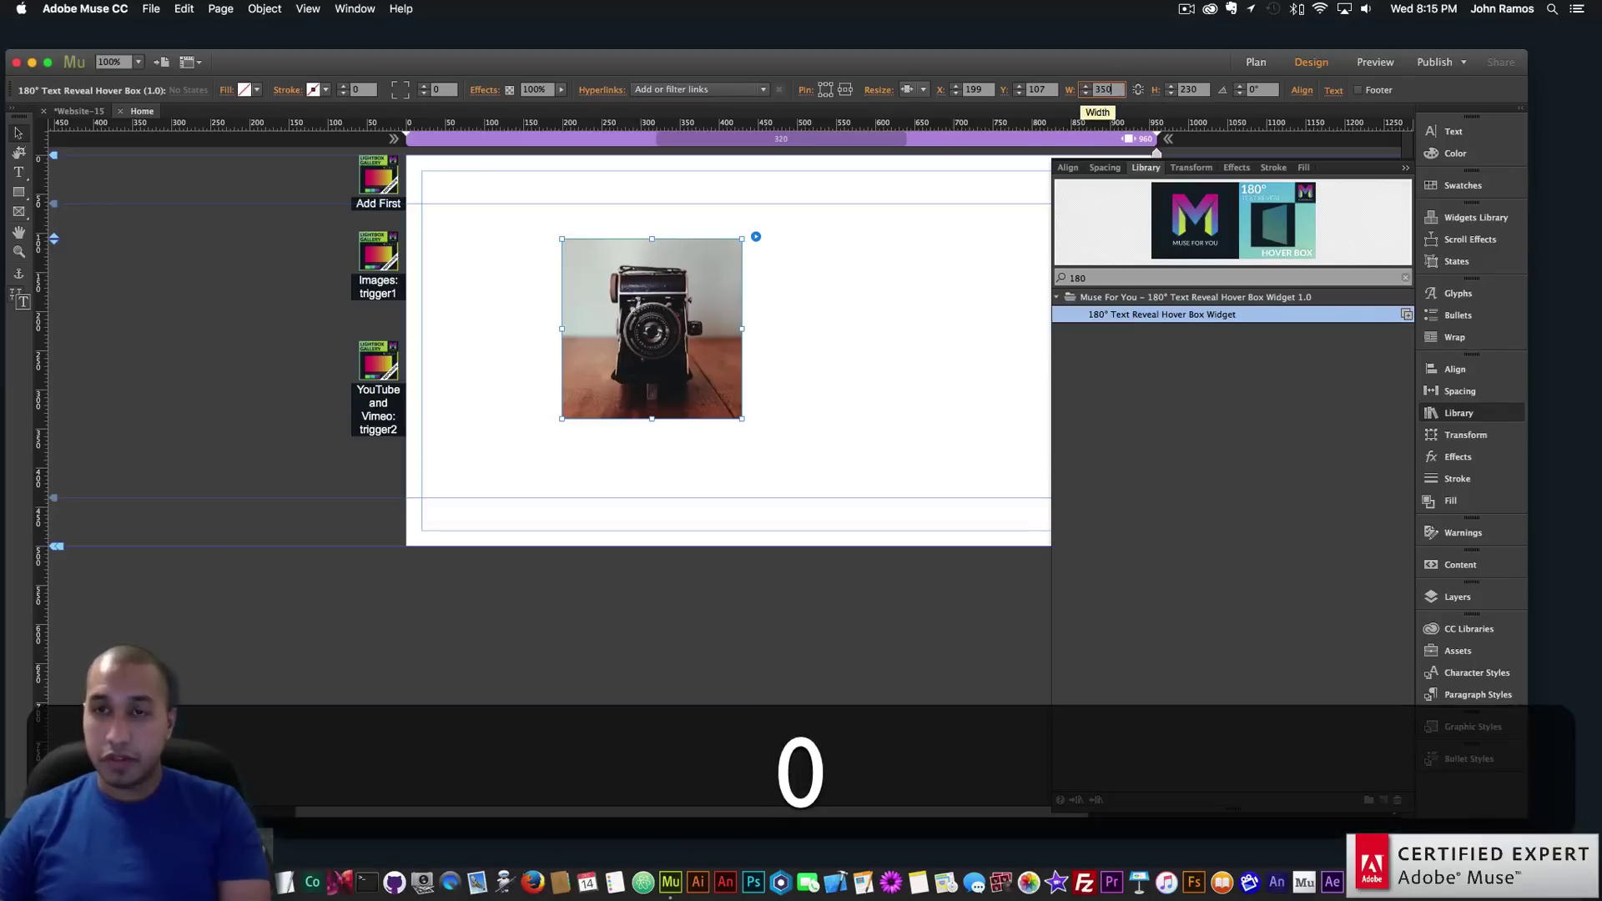
click(1180, 92)
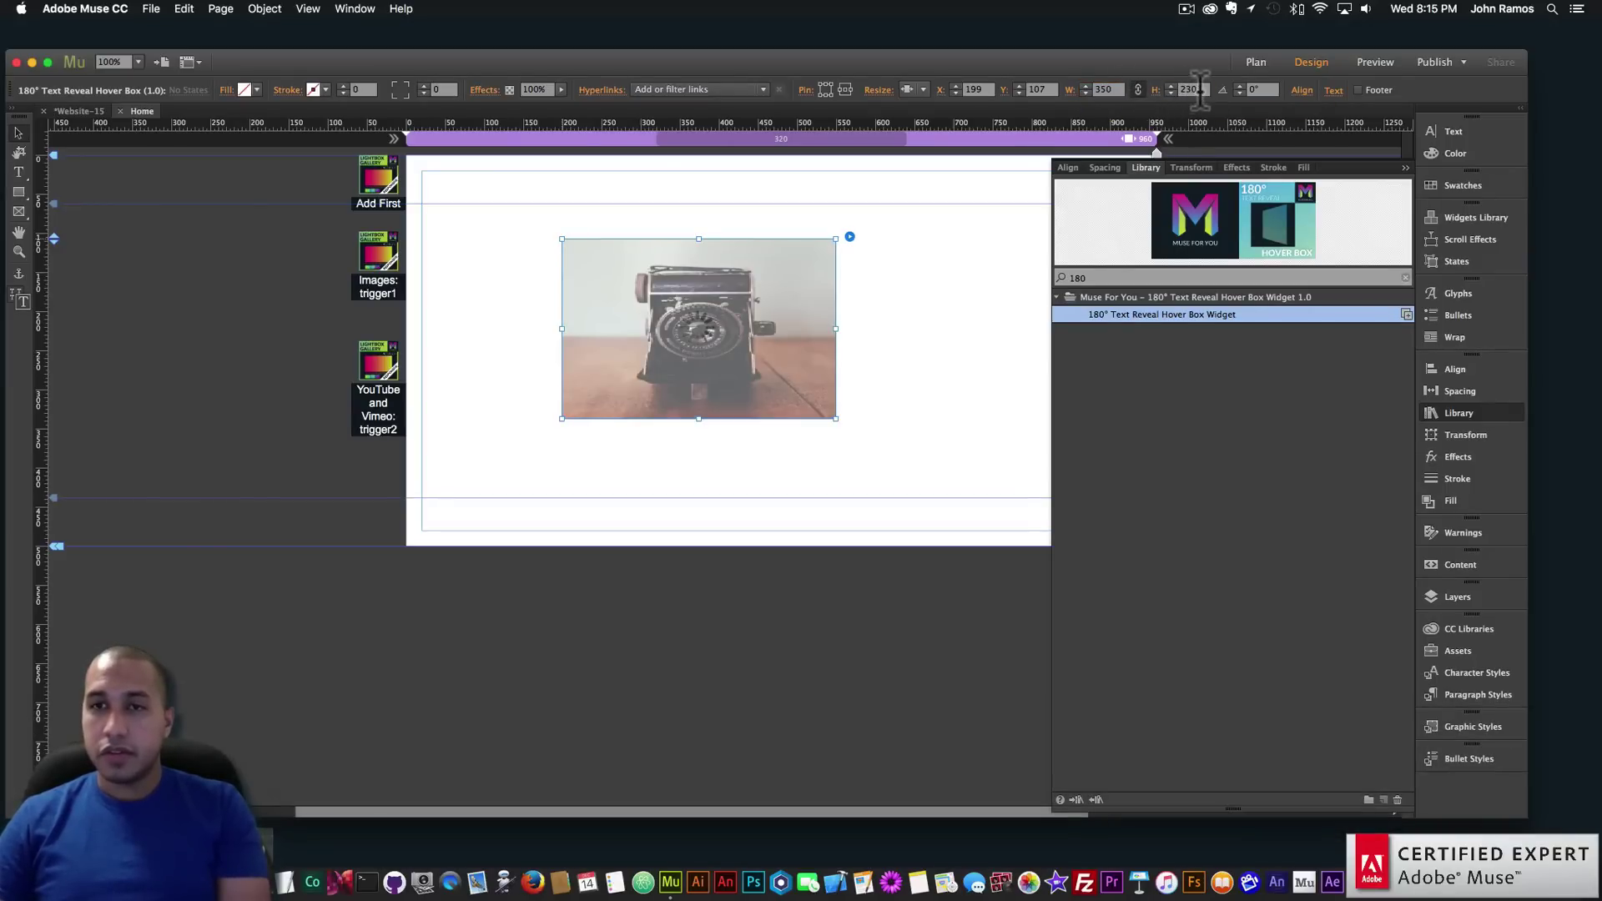
text(350)
key(Return)
drag(732, 329, 675, 297)
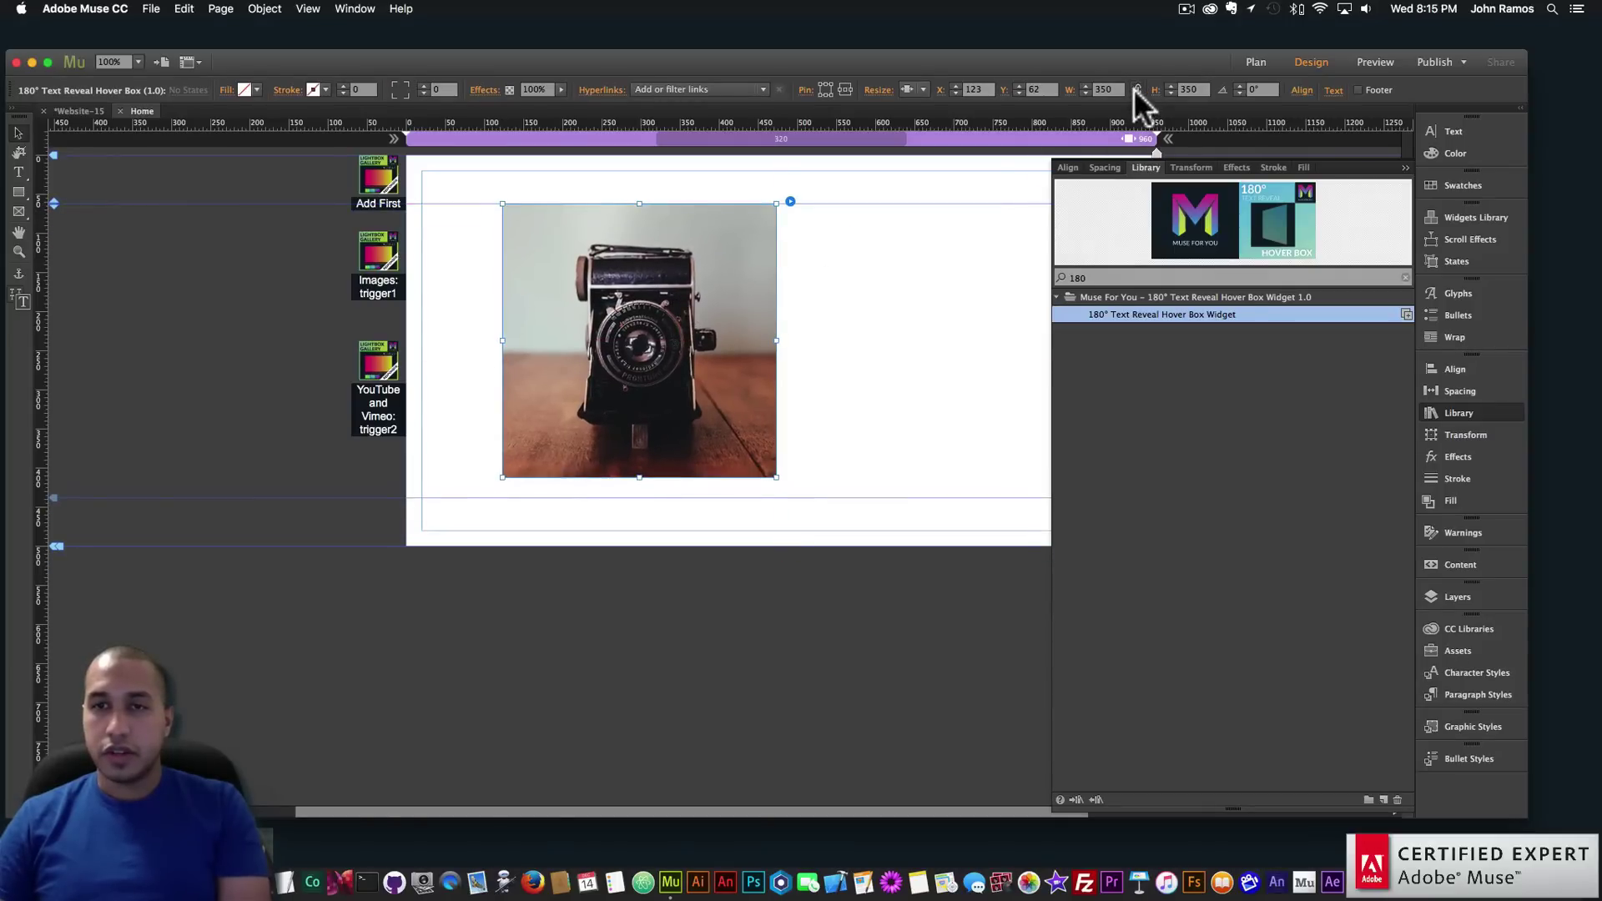
Preview the page in the browser and check the camera box's hover effect
click(153, 8)
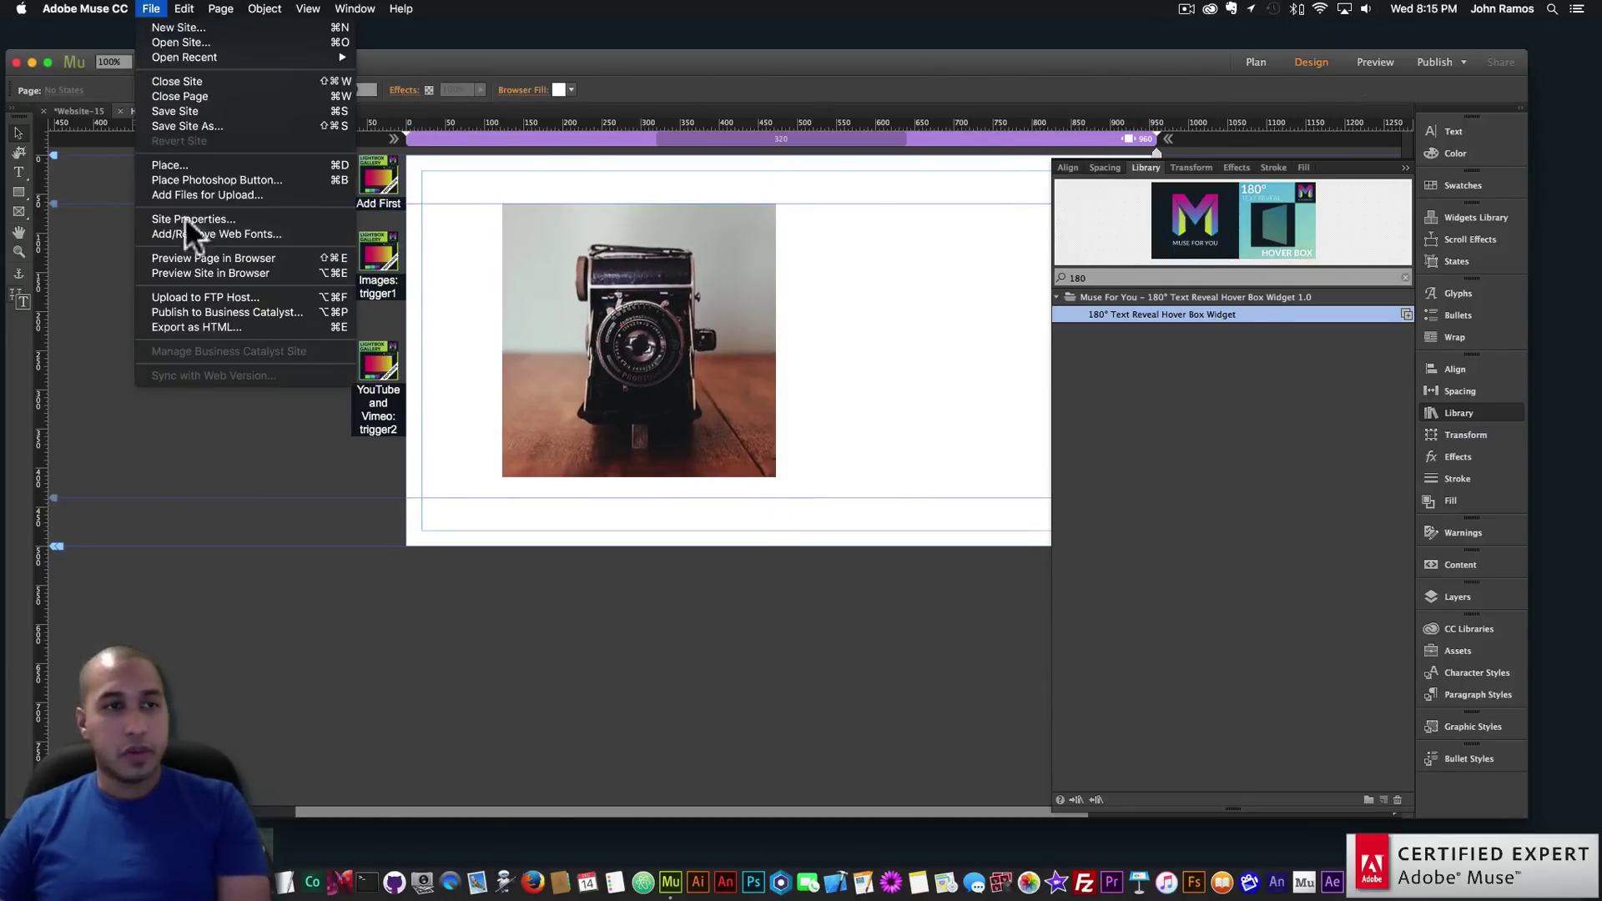
click(214, 253)
mouse_move(672, 349)
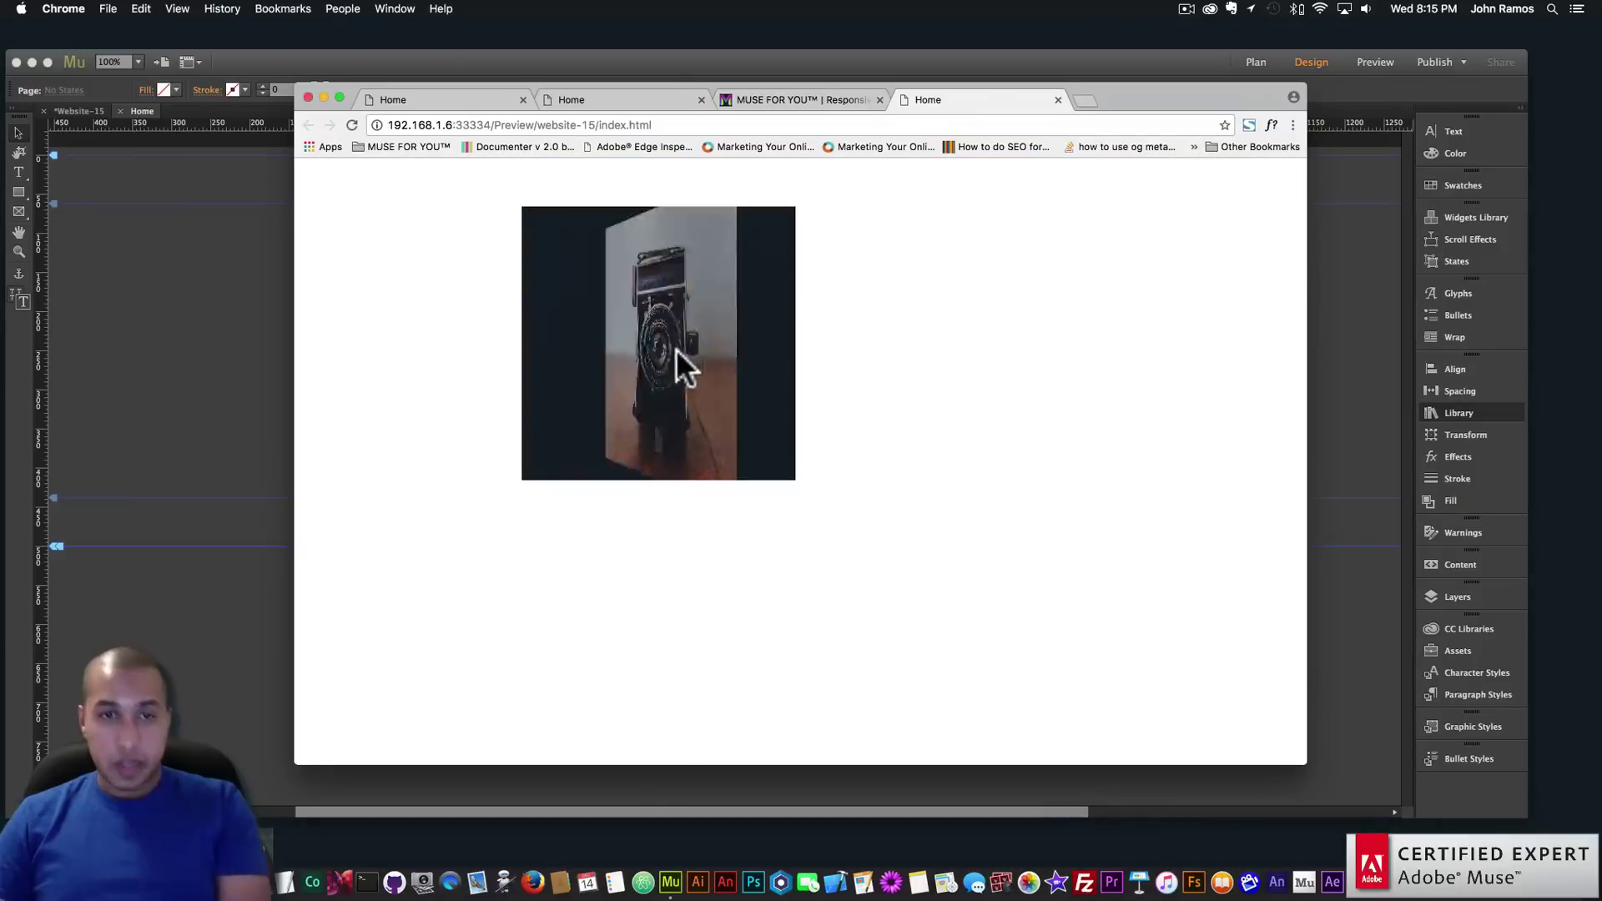
Return to Adobe Muse, move the hover box to about X 150, and apply the trigger1 graphic style to it
click(240, 339)
drag(619, 323, 663, 301)
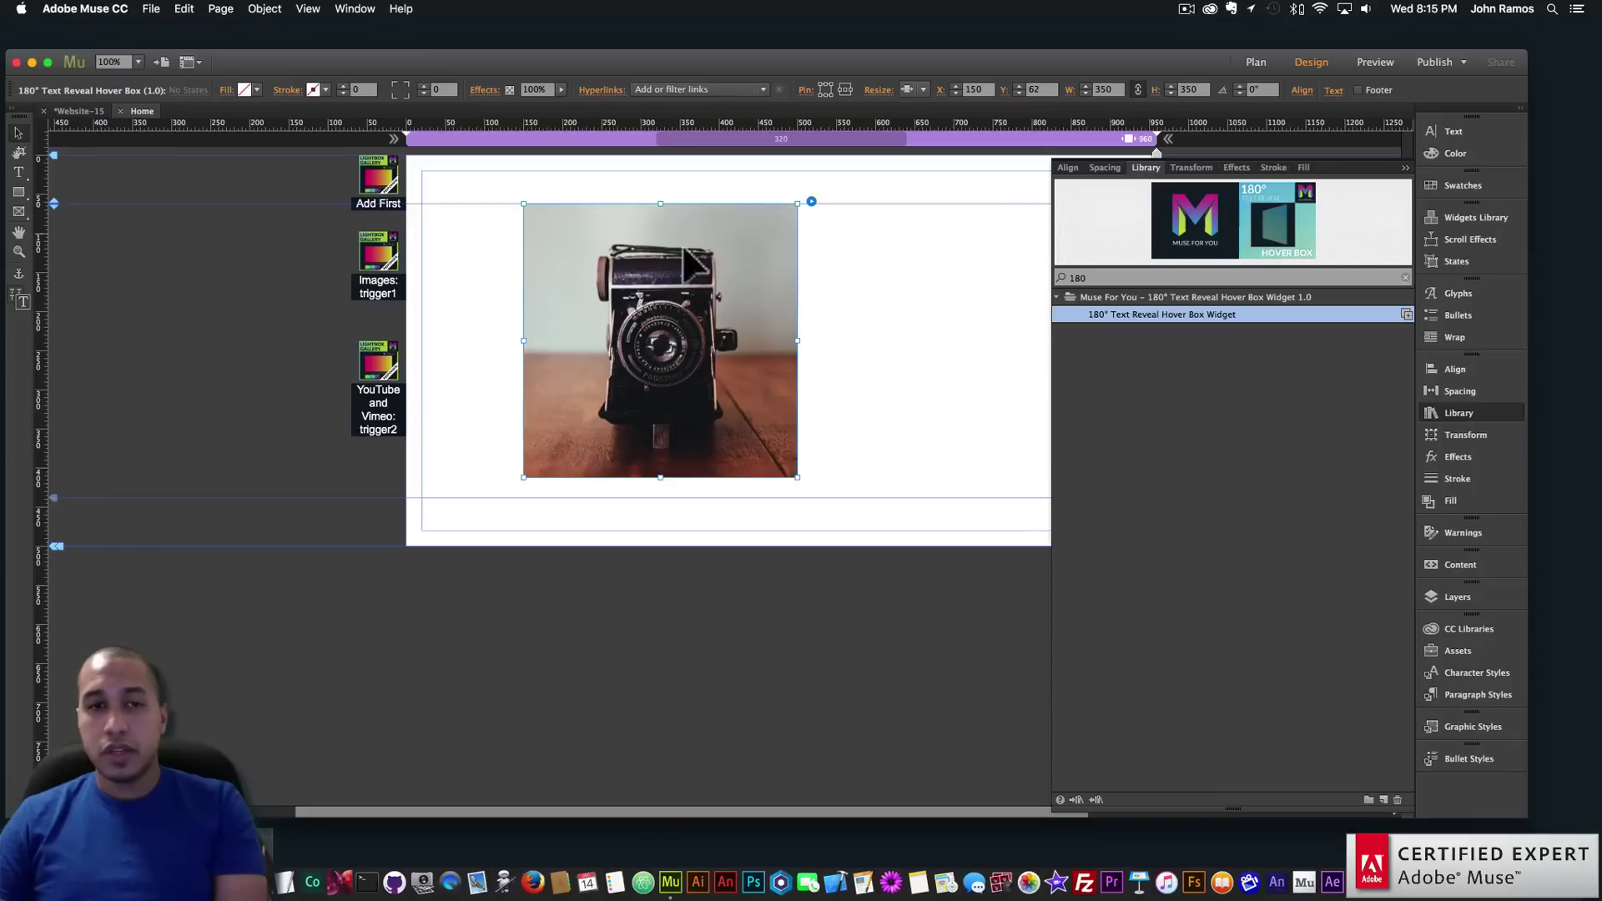
click(1471, 726)
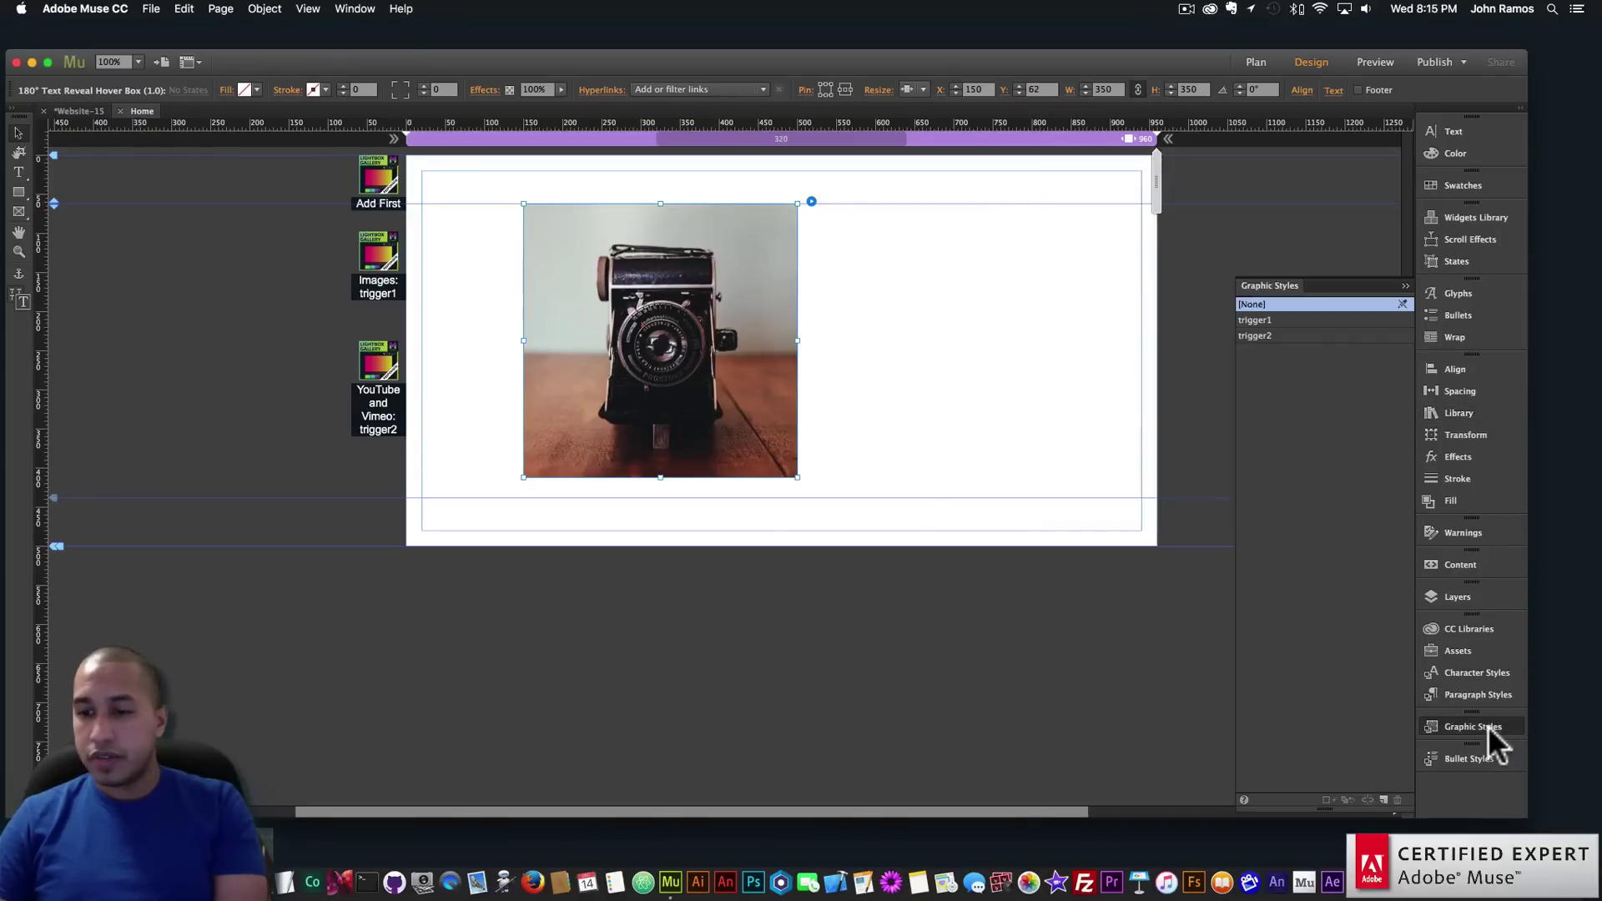
click(1264, 320)
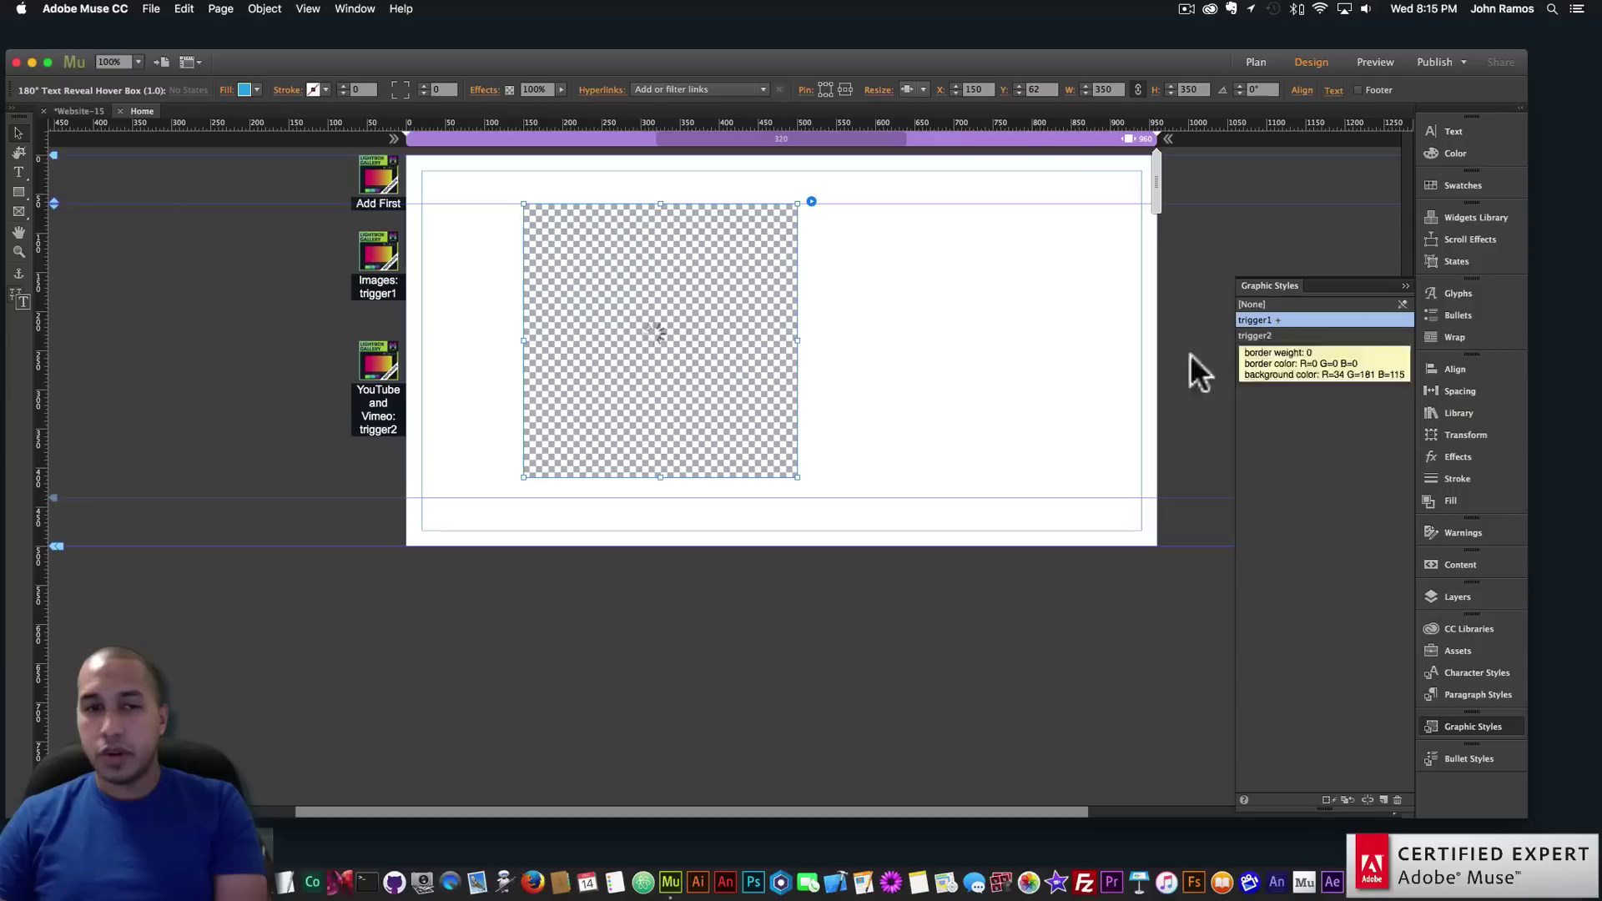
click(971, 349)
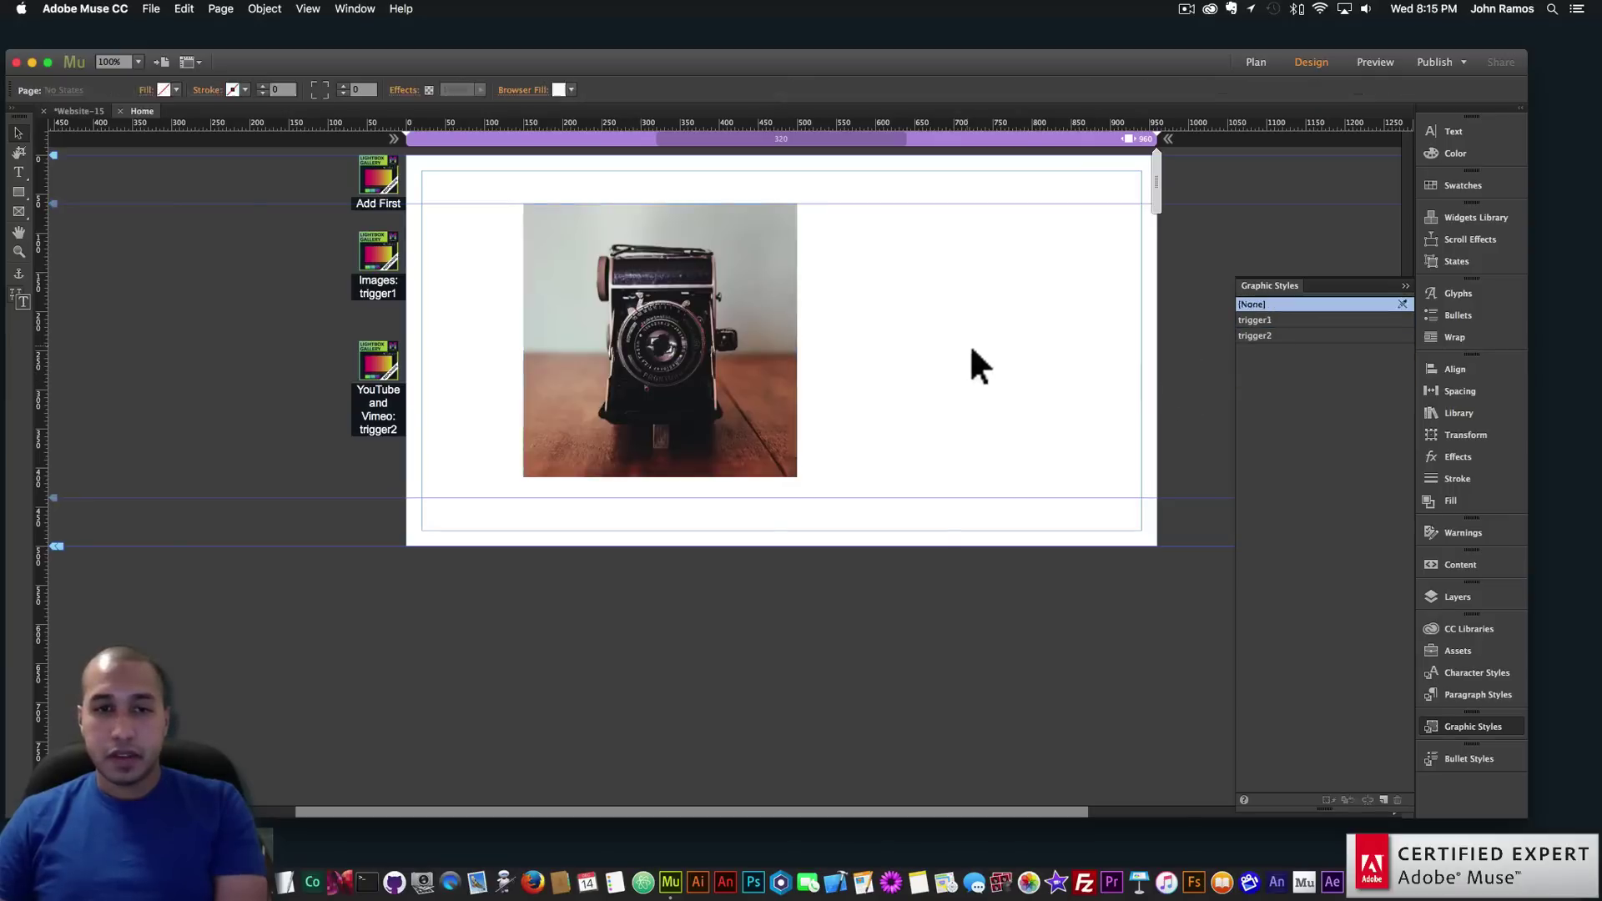
Preview the page in the browser and test opening and closing the lightbox from the hover box's Read More link
click(149, 9)
click(223, 255)
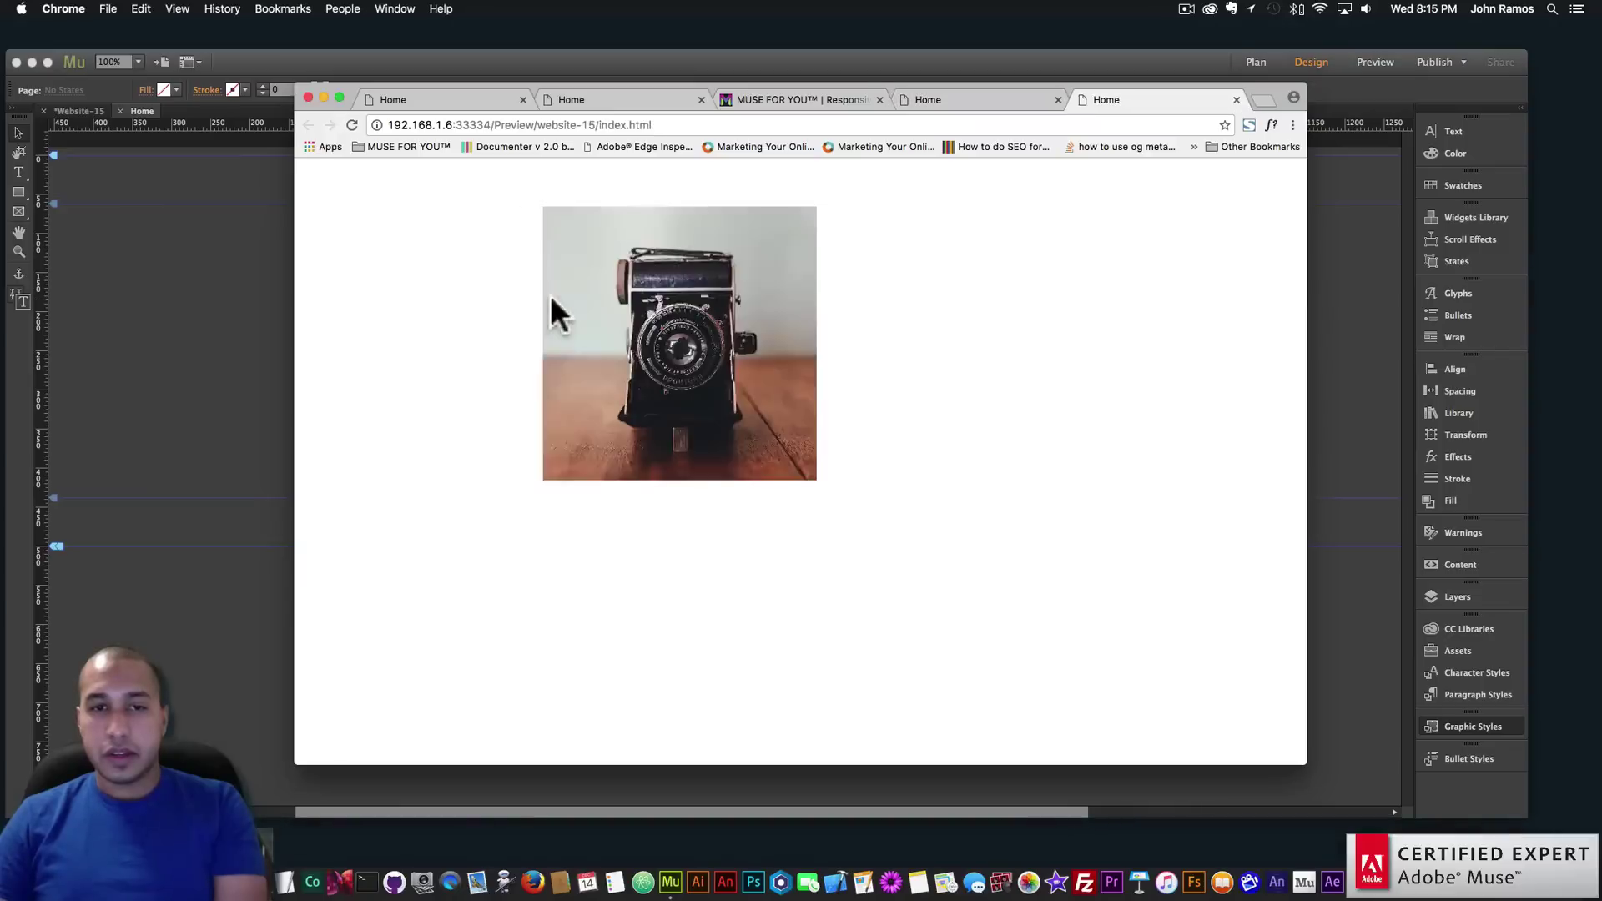
mouse_move(543, 332)
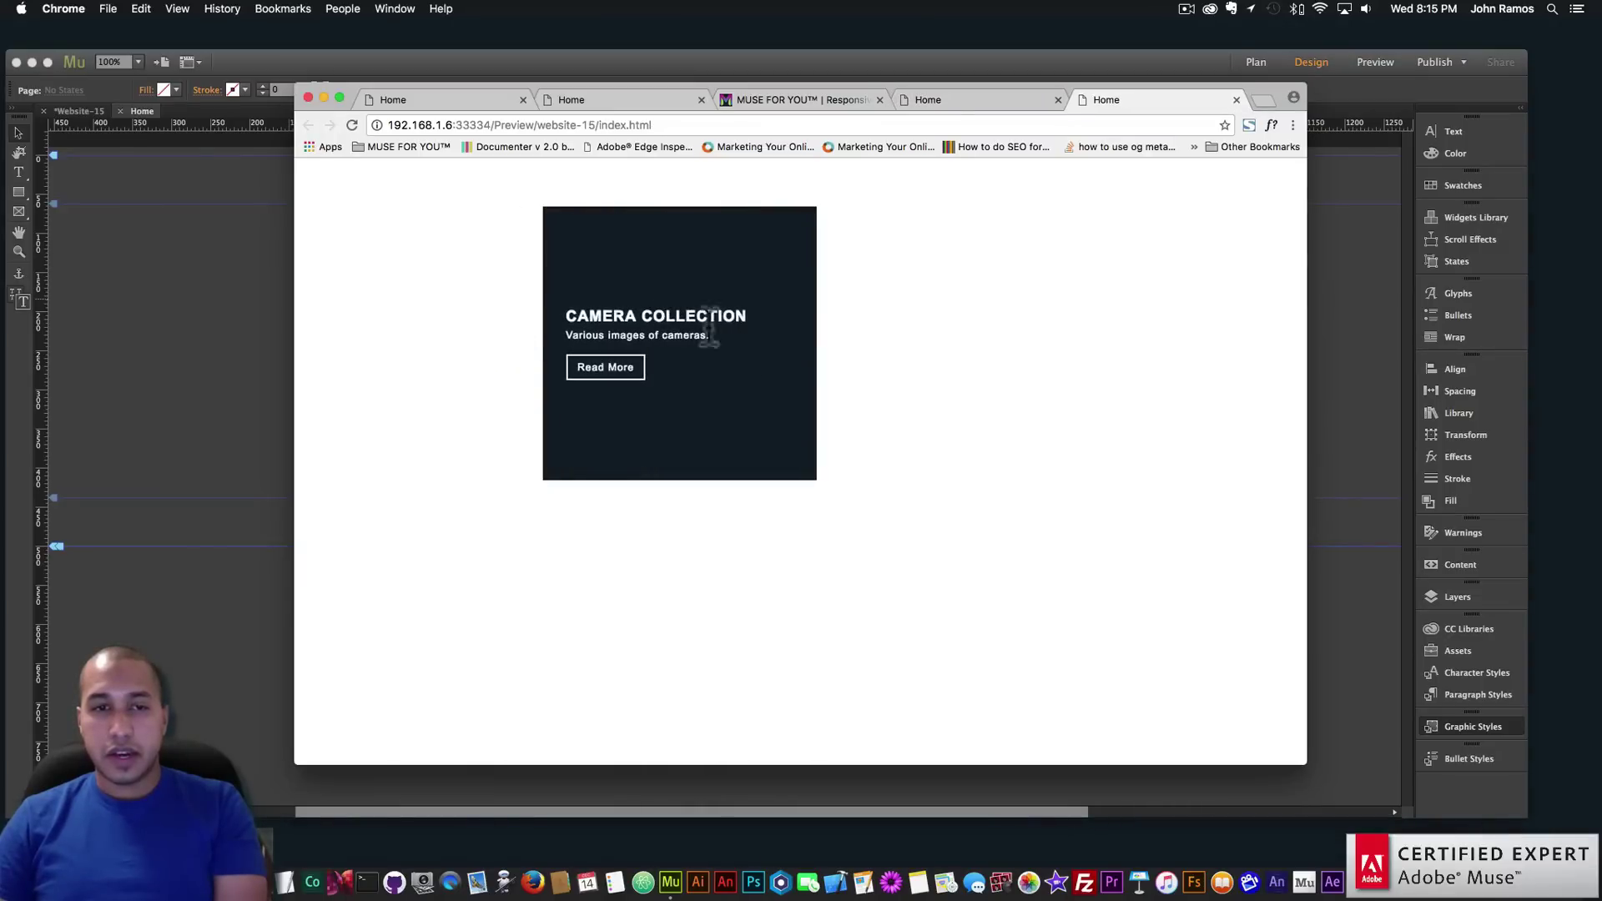
click(602, 364)
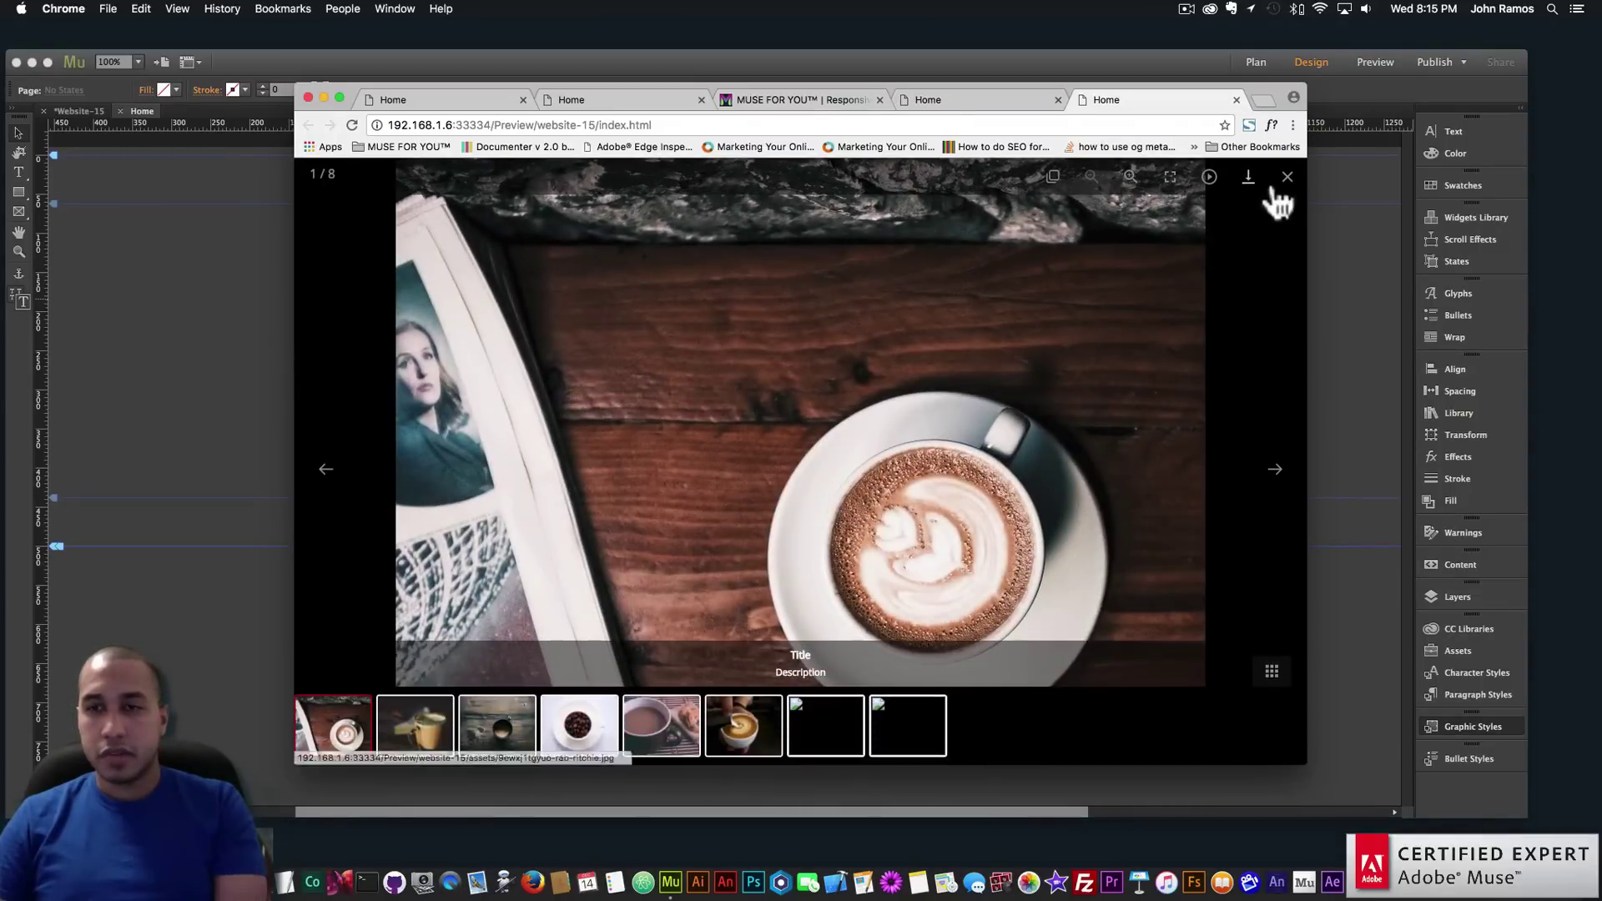
click(1288, 179)
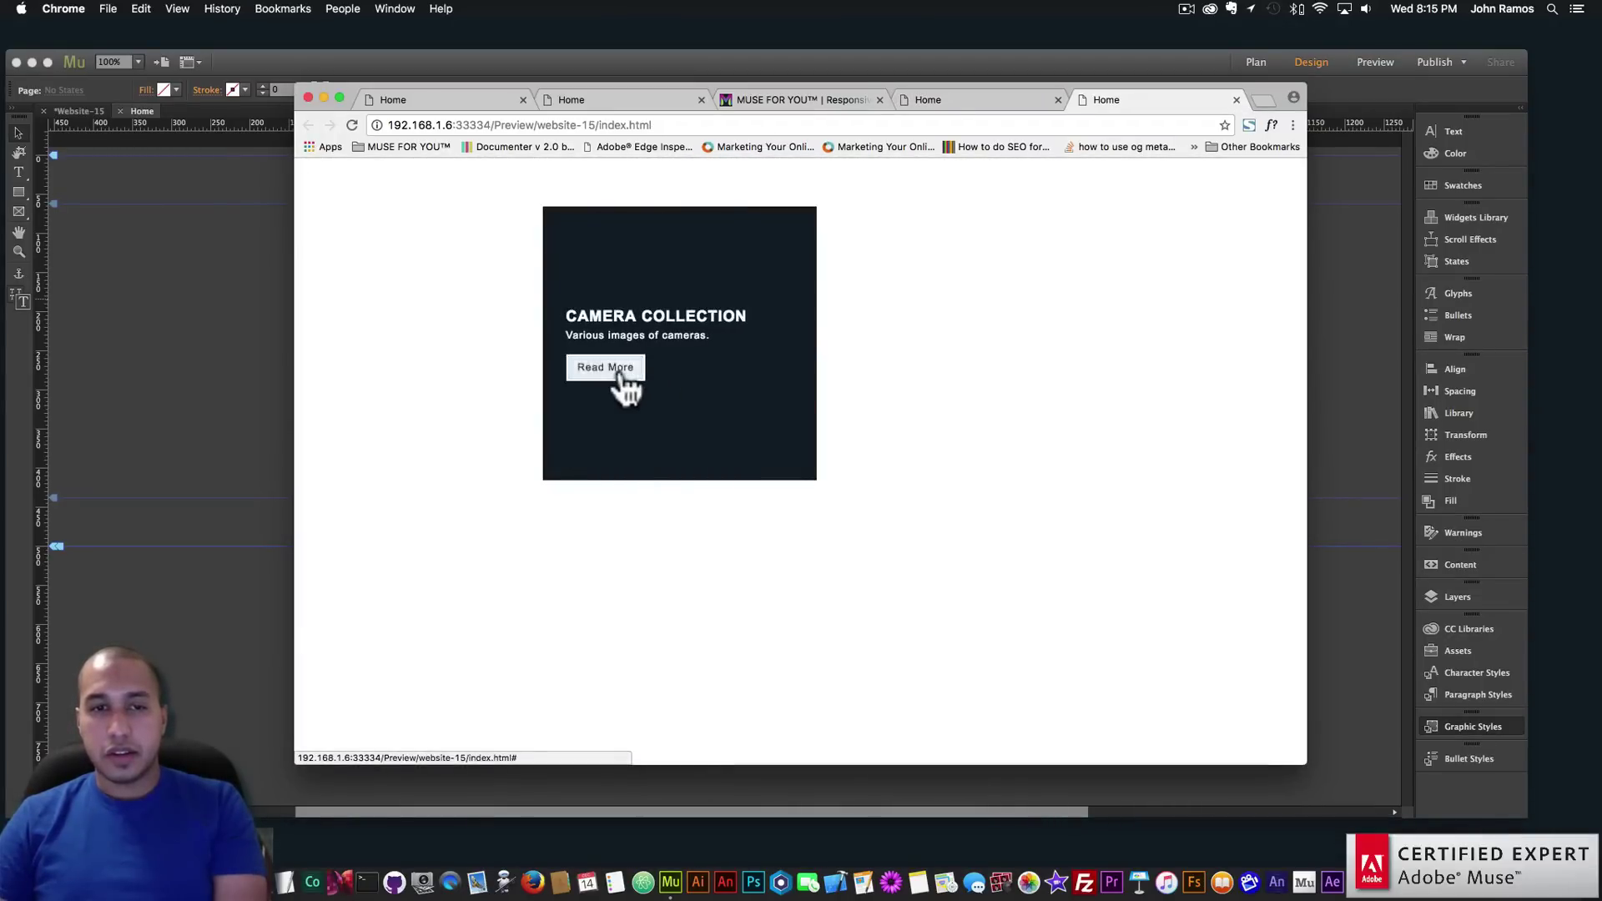
click(621, 371)
click(1286, 177)
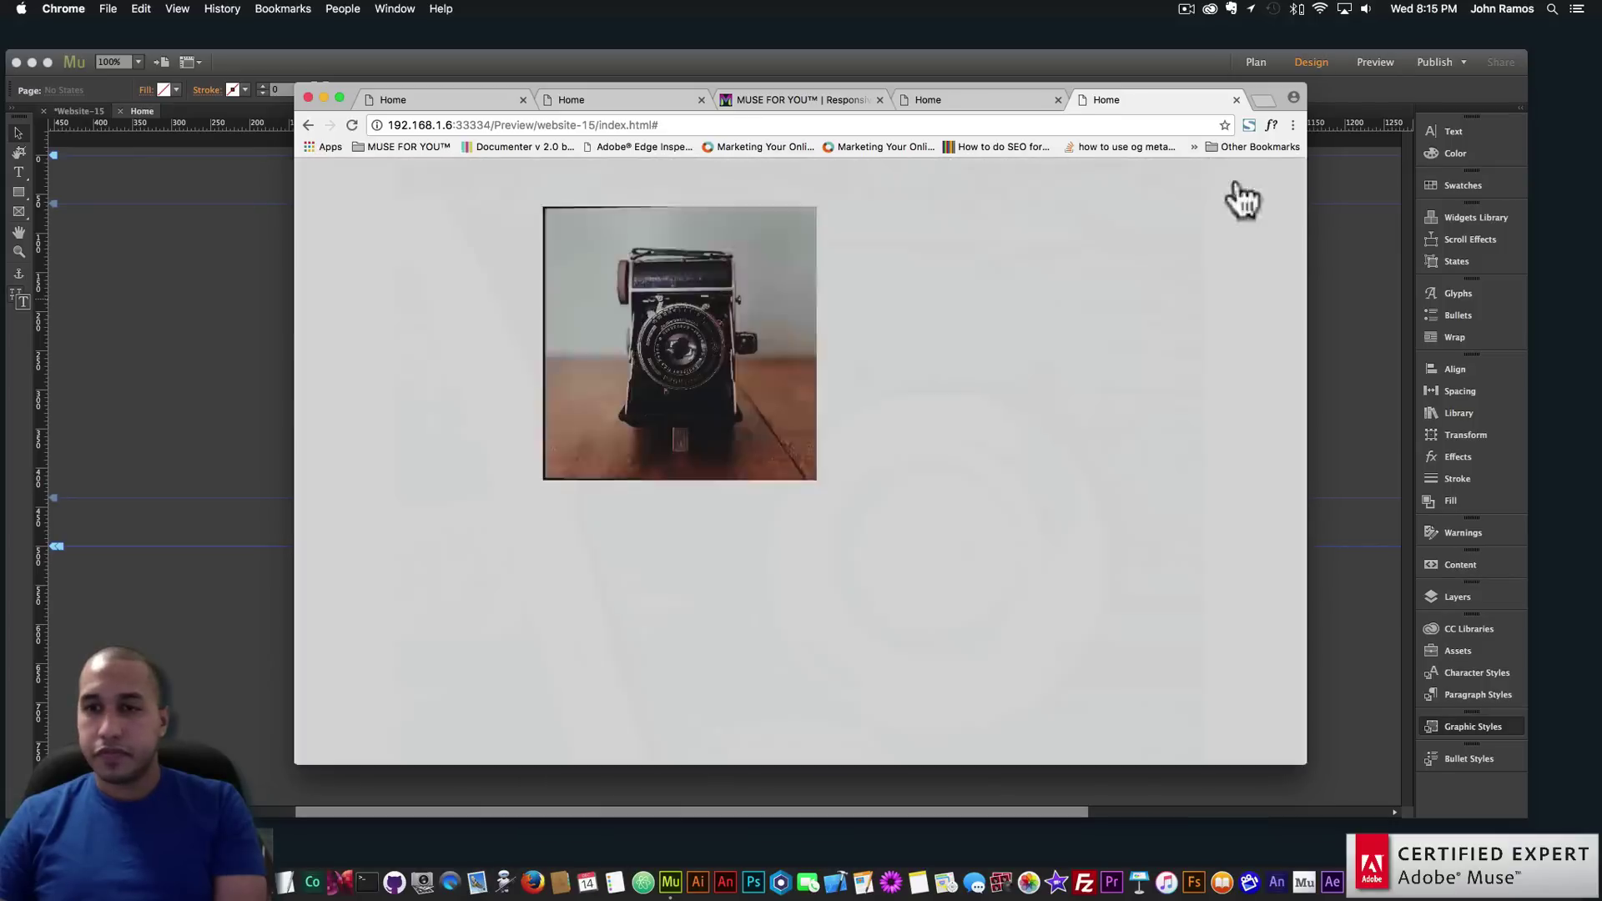
Return to Adobe Muse and set the camera hover box's fill to none
click(218, 274)
click(538, 291)
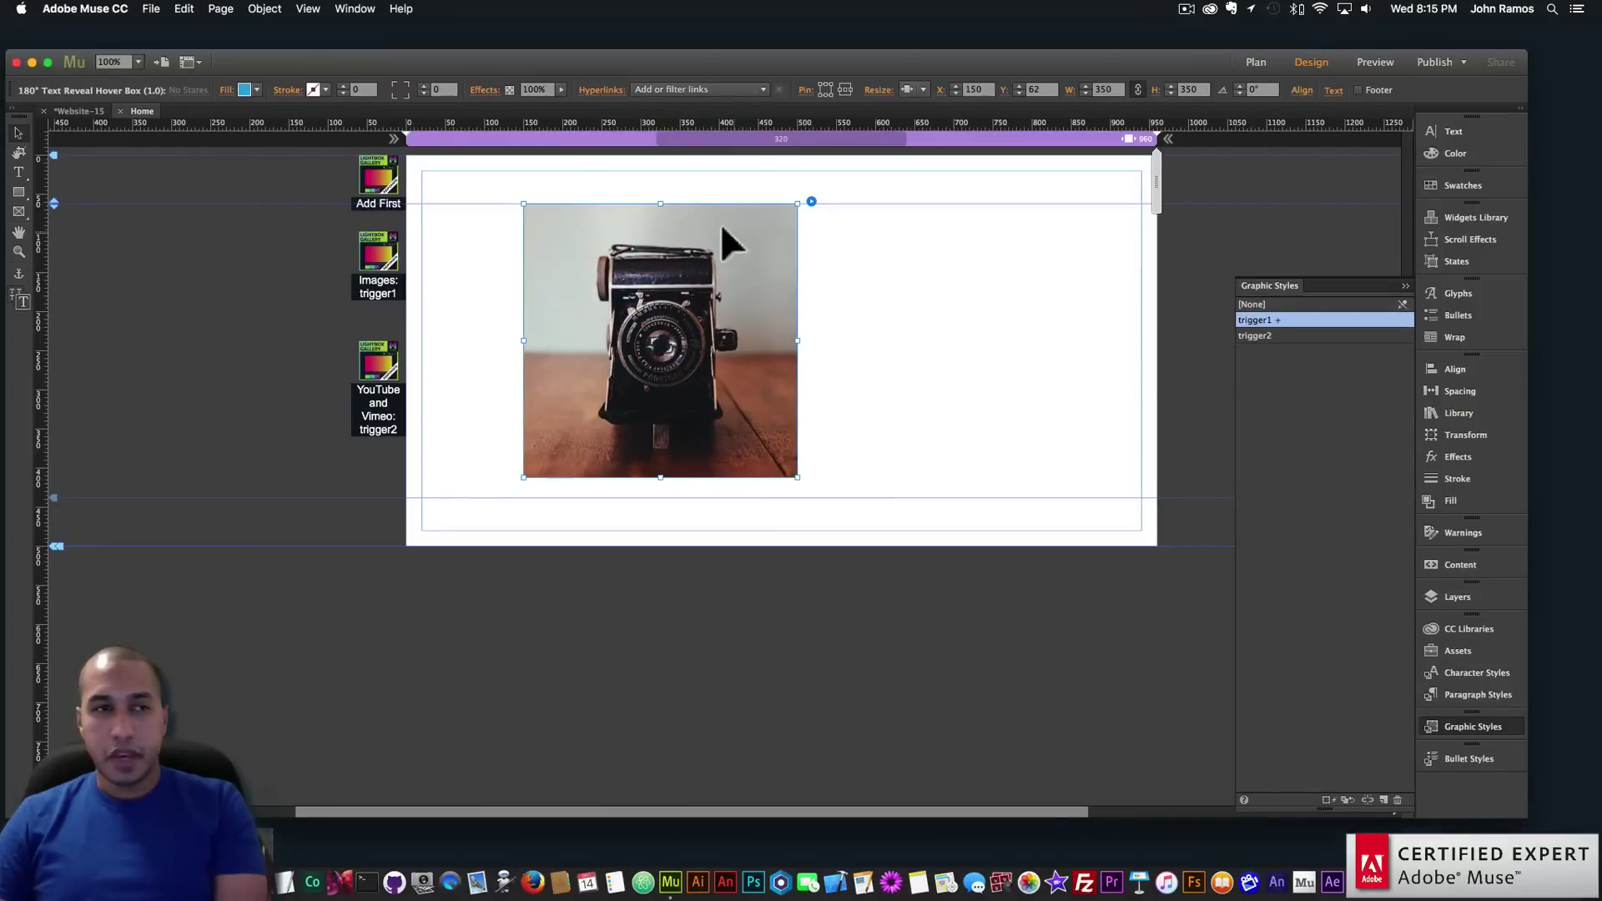
click(258, 90)
click(430, 117)
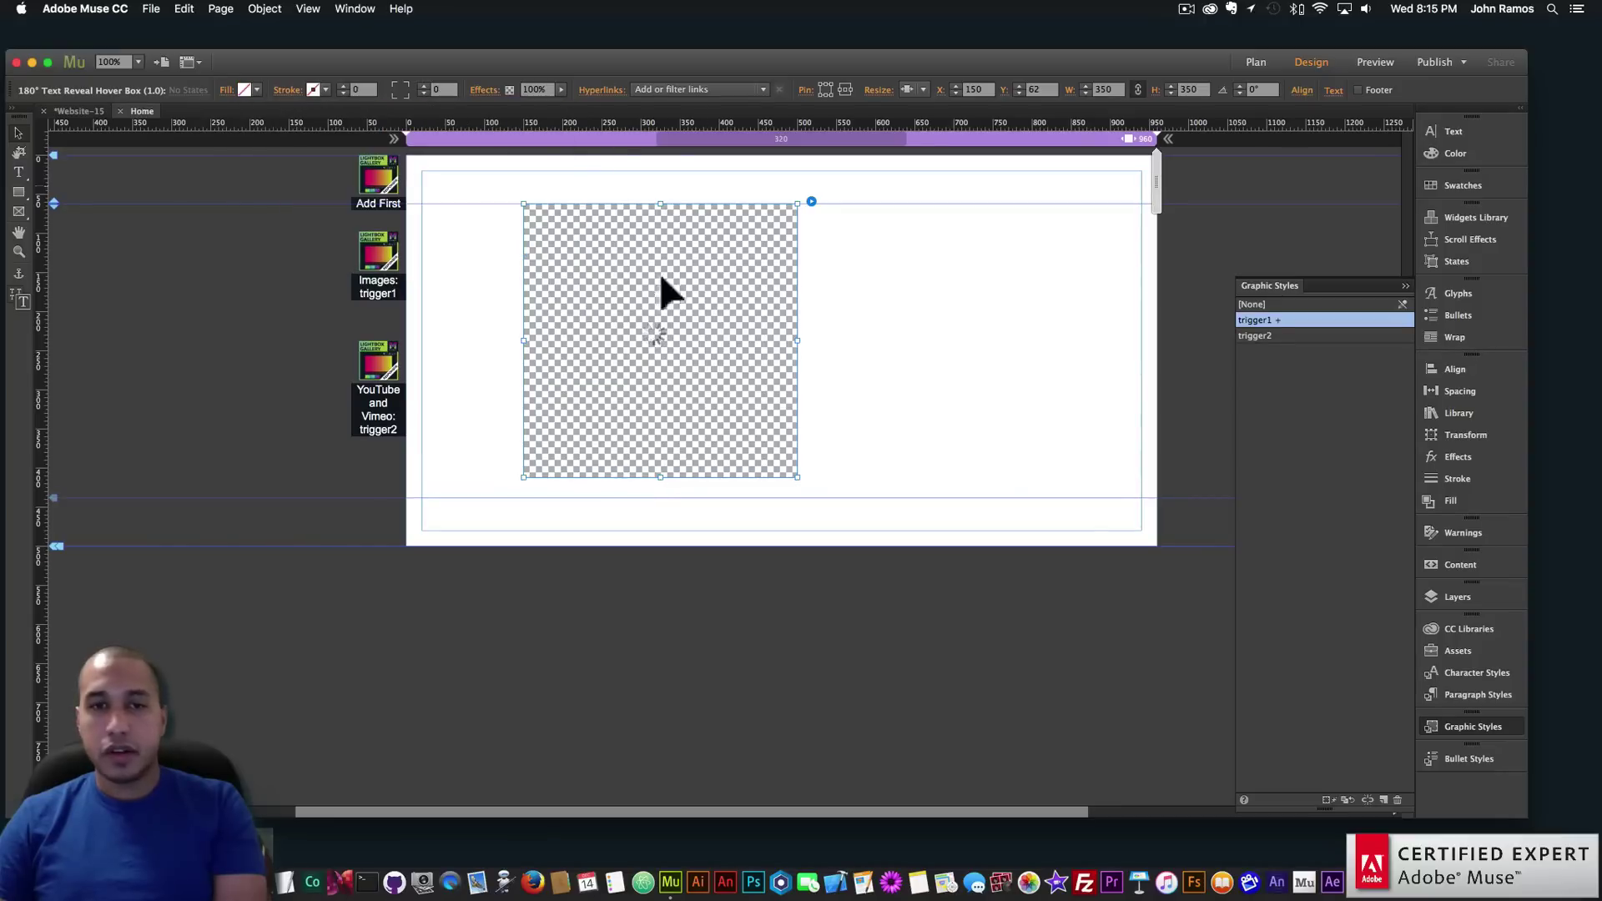
click(844, 317)
Preview the page again without the box's fill, open the lightbox from the hover box, and close it
click(150, 9)
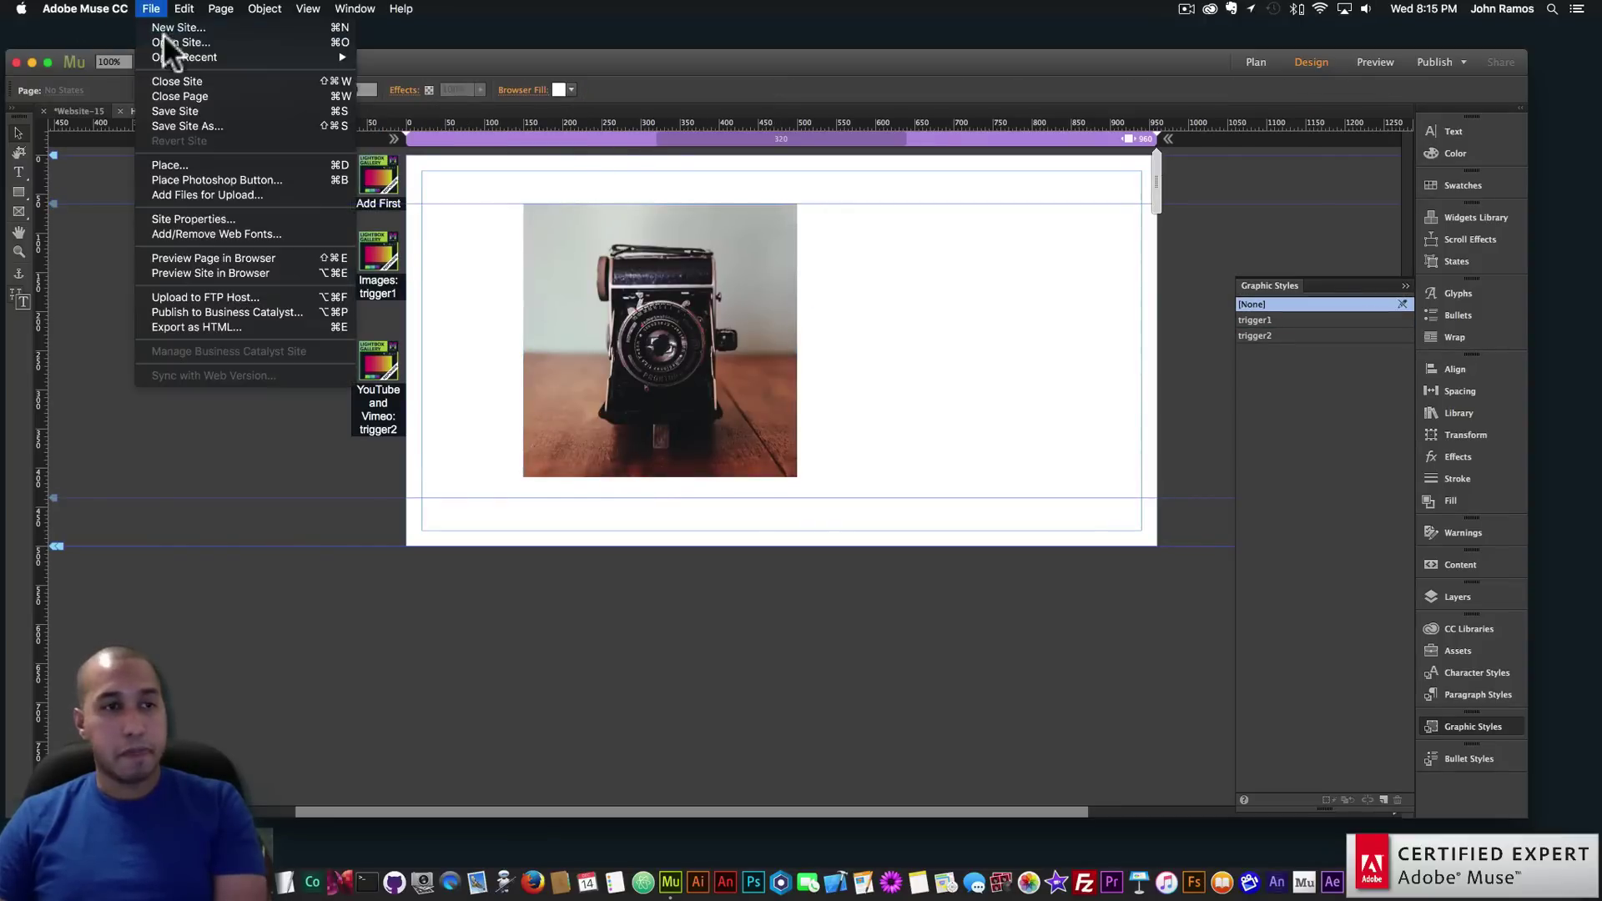
click(216, 257)
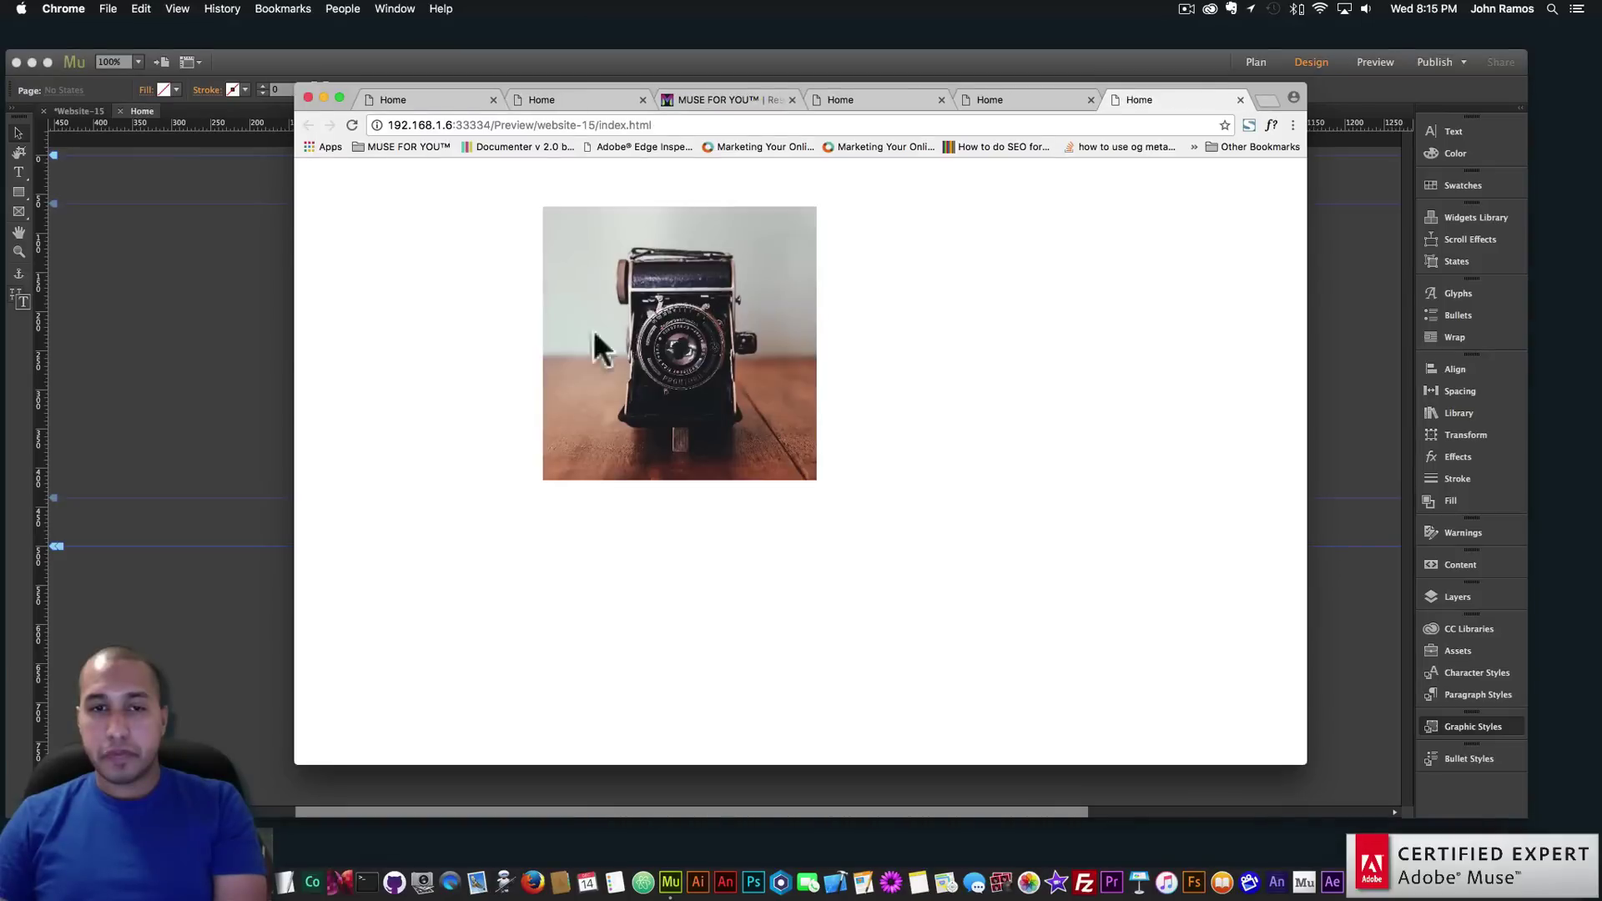
click(608, 370)
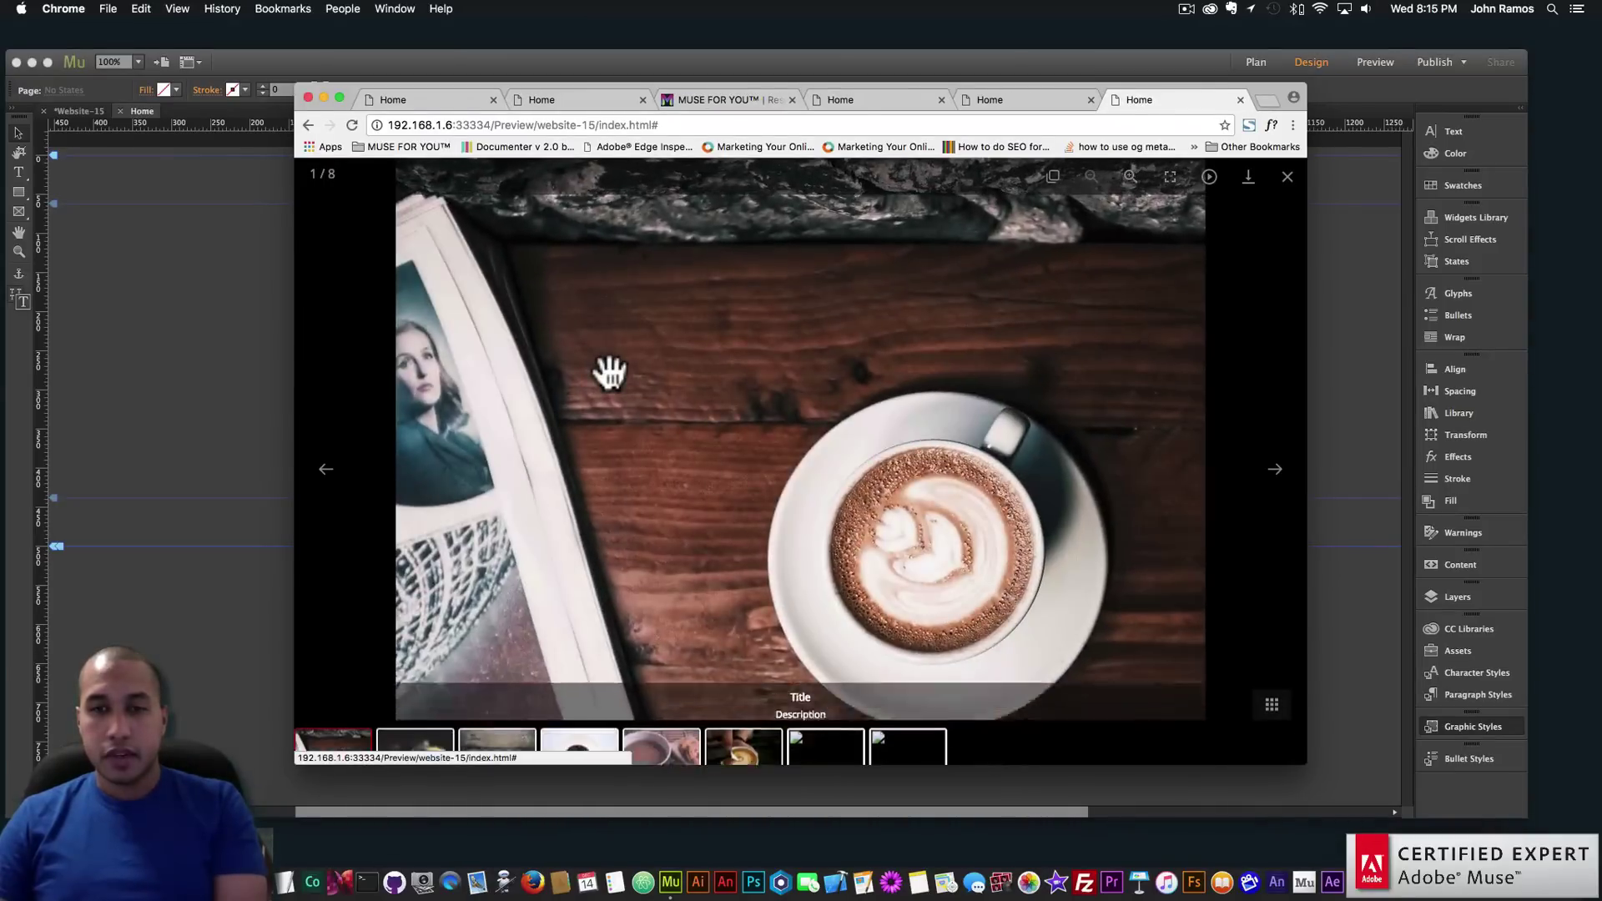
click(1287, 178)
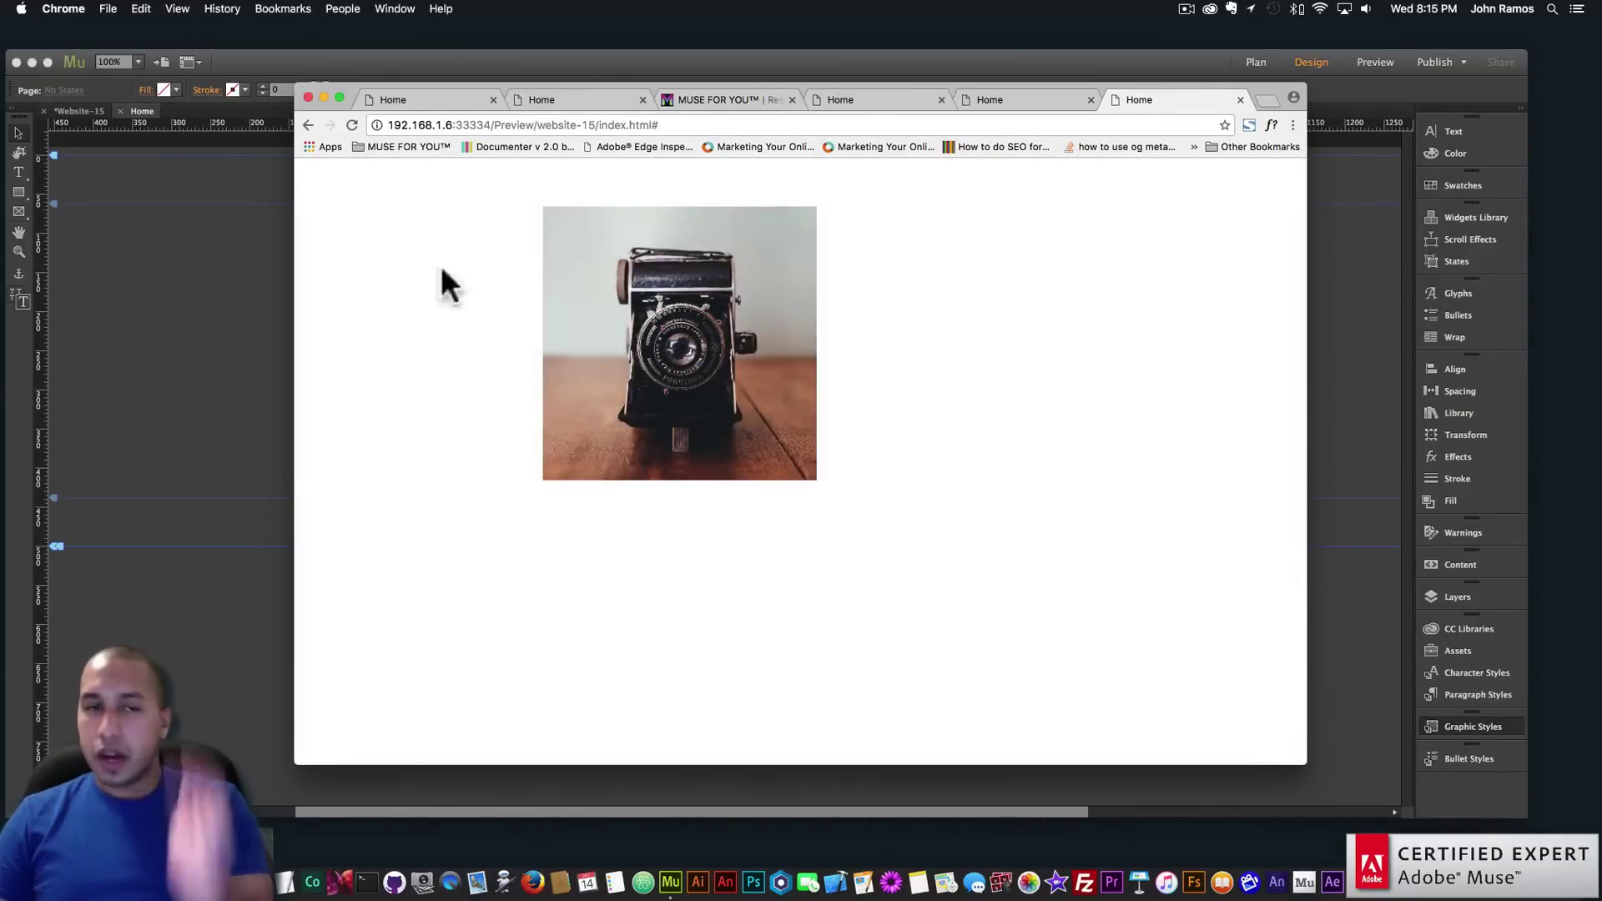
Return to Adobe Muse and set the camera hover box's link to #open
key(super+Tab)
click(638, 284)
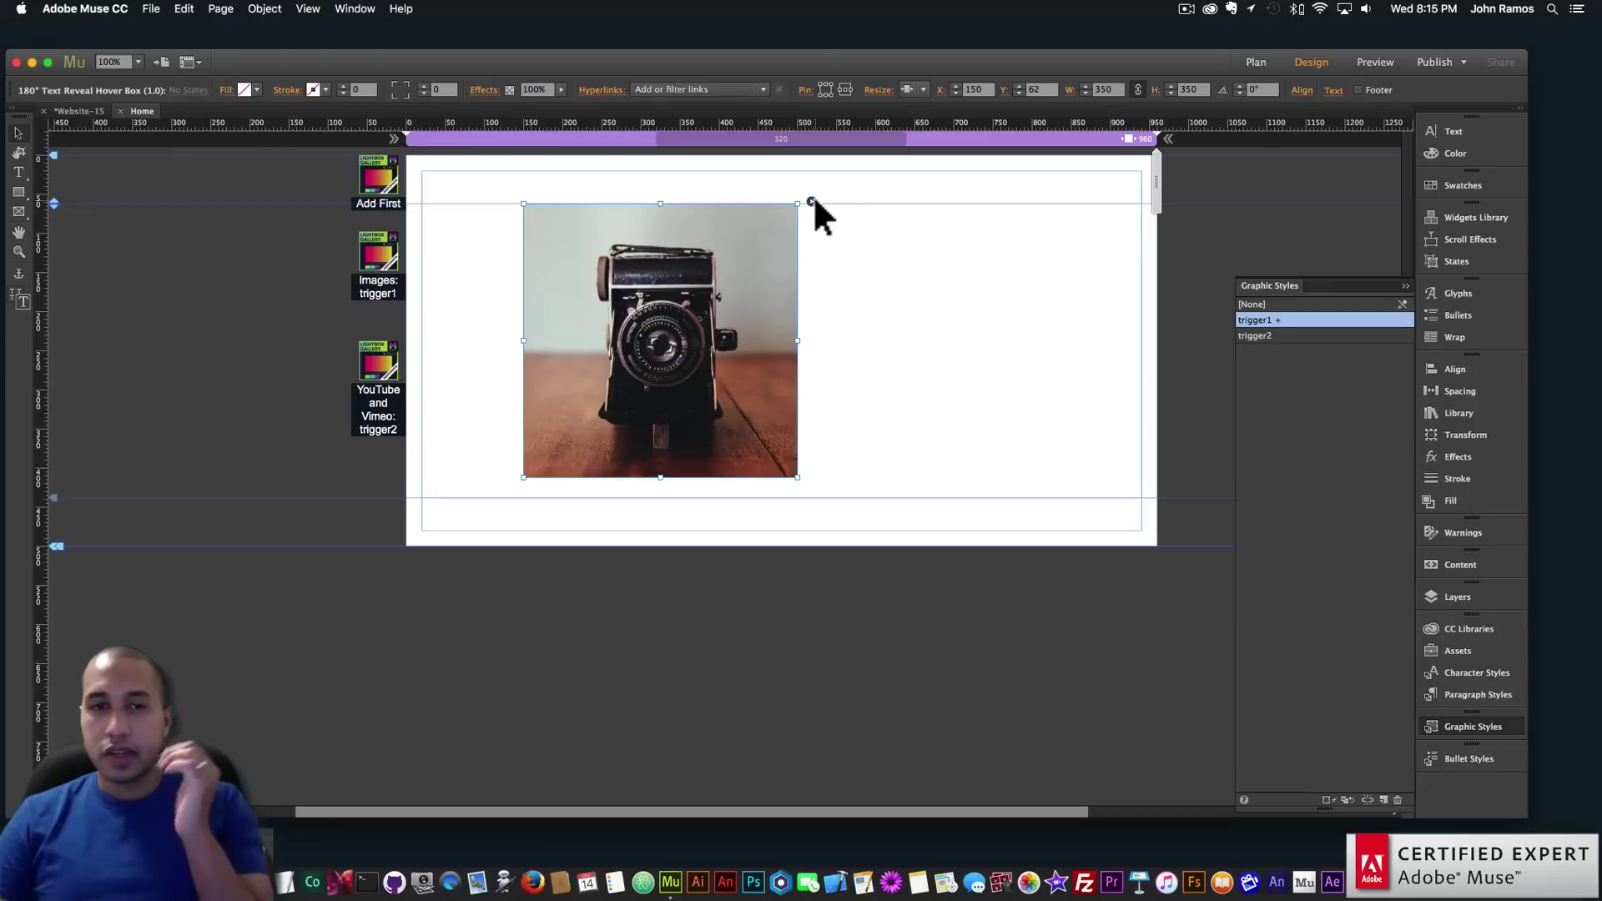
click(812, 201)
click(997, 409)
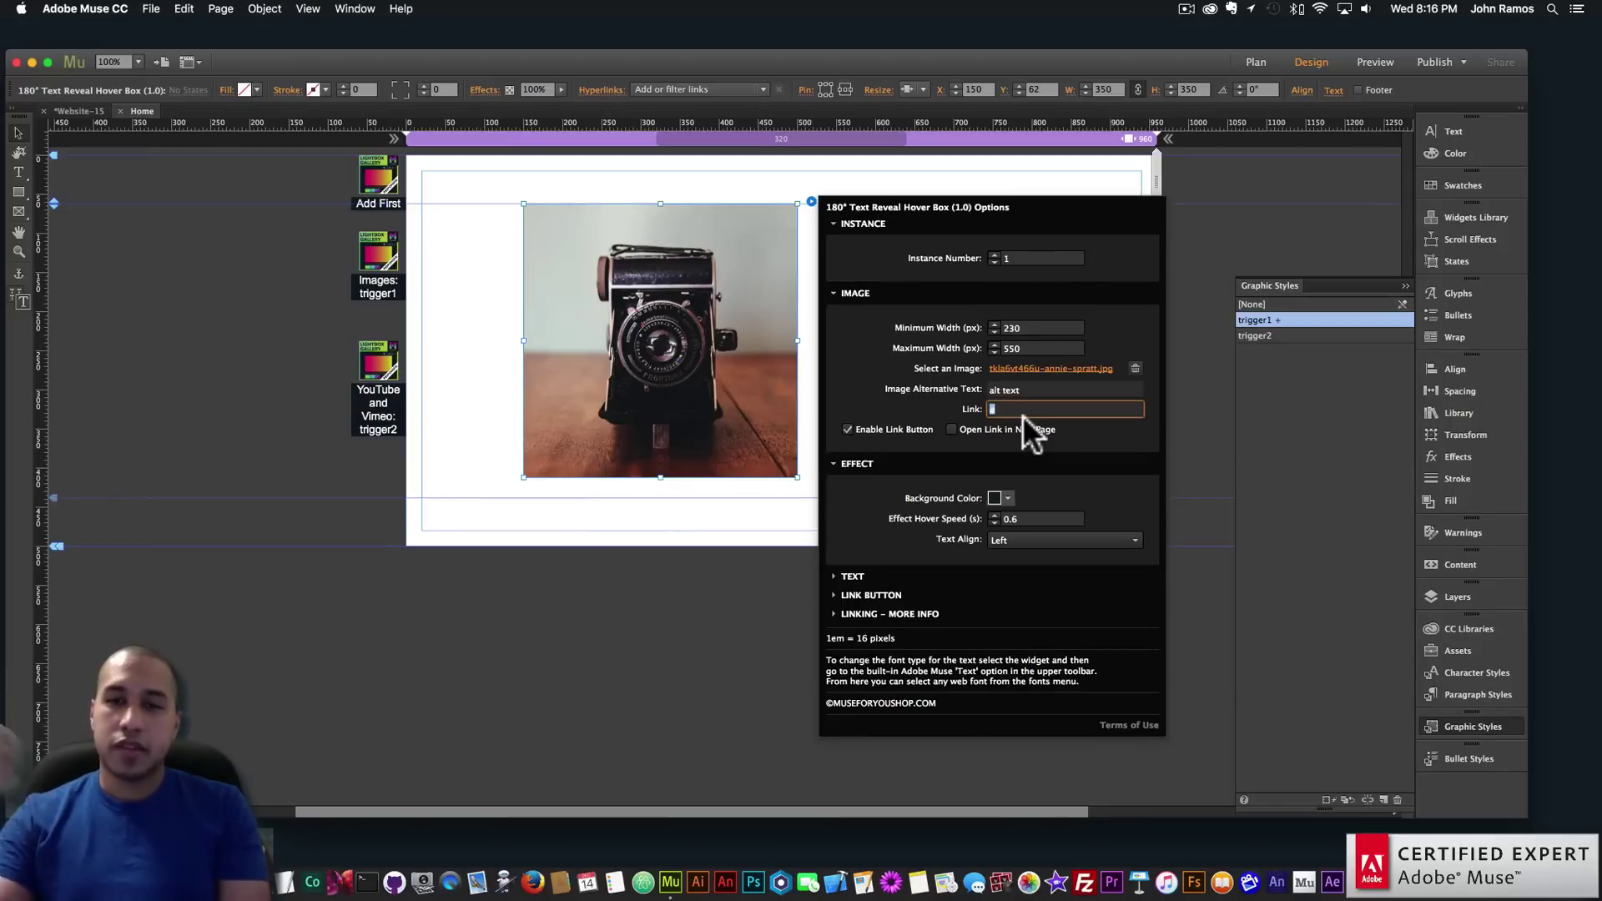
text(#open)
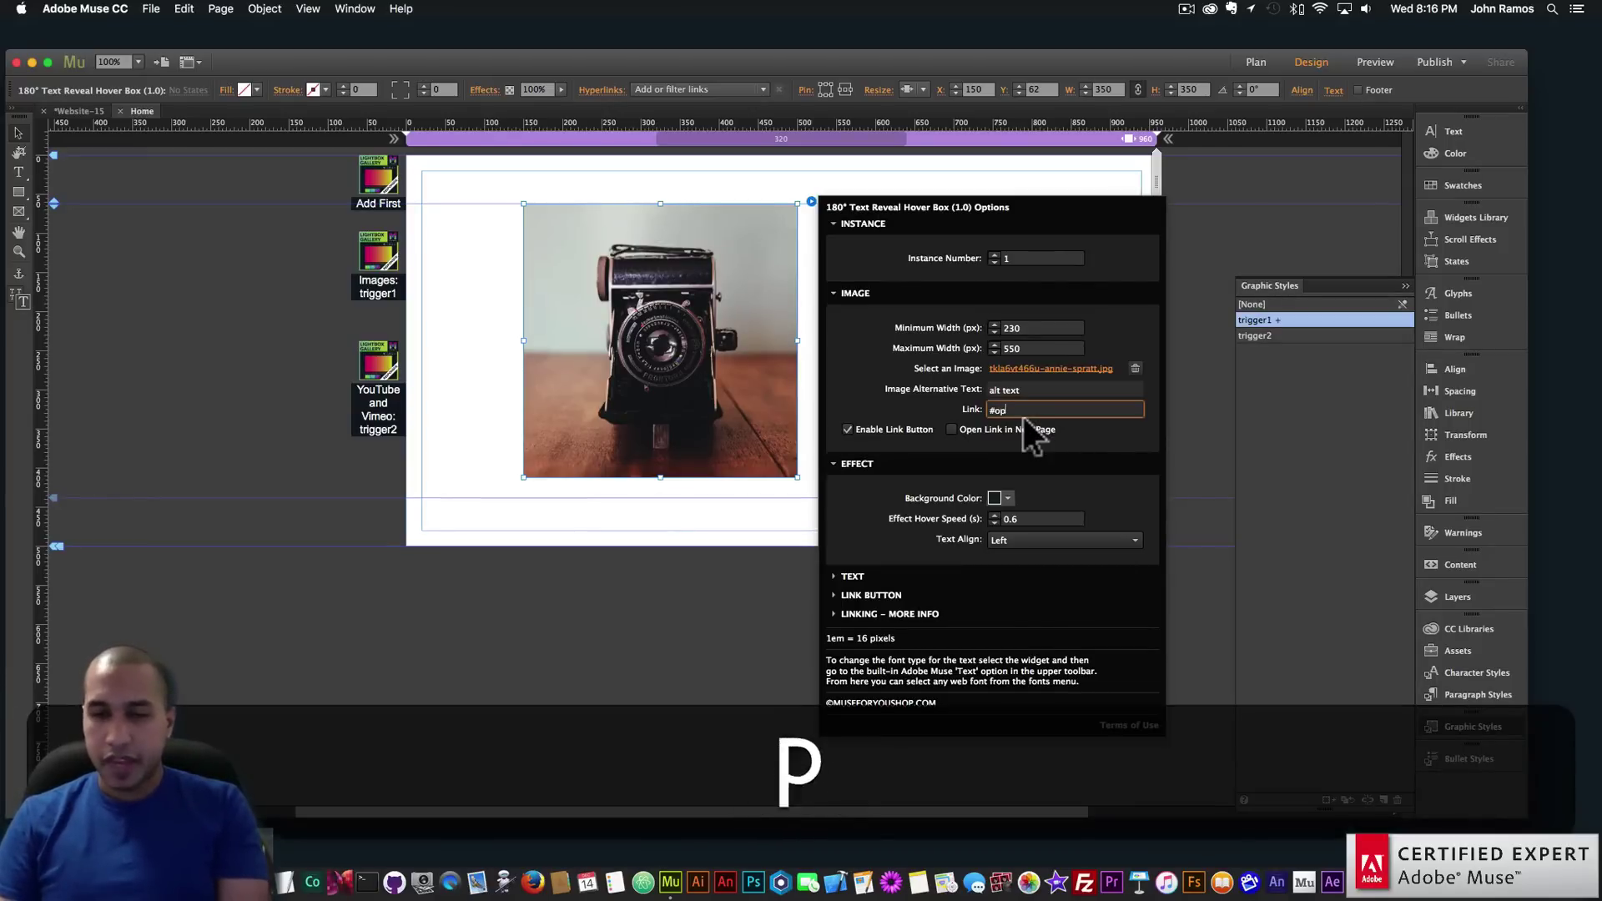
key(Return)
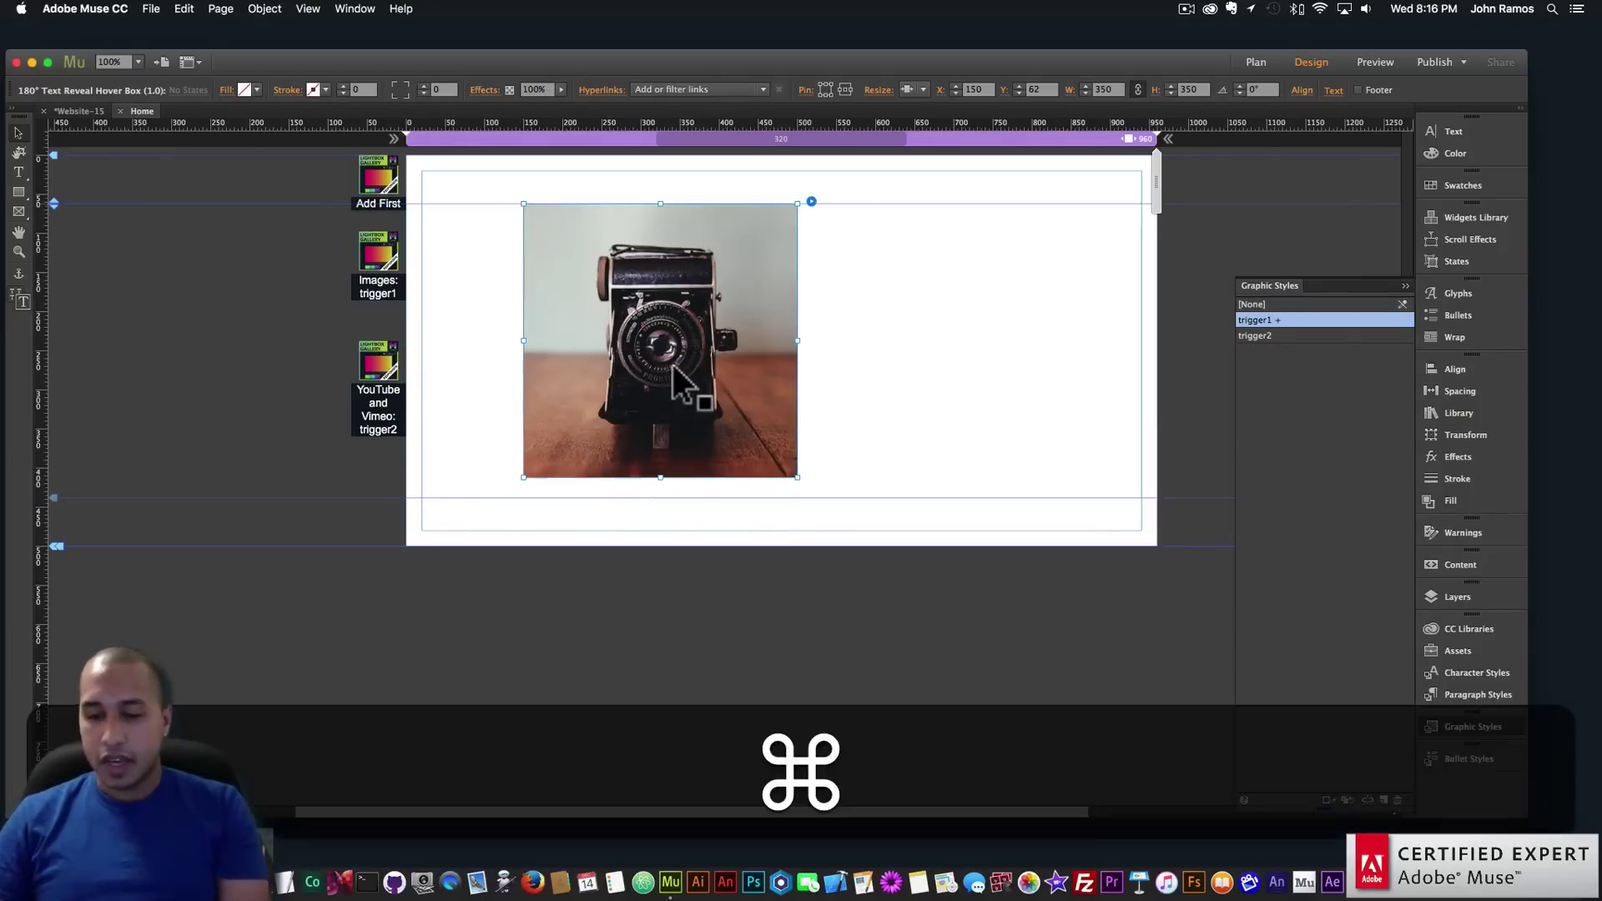
Move the hover box far down the page to about X 305, Y 1010
key(super+minus)
key(super+minus)
drag(674, 292, 763, 696)
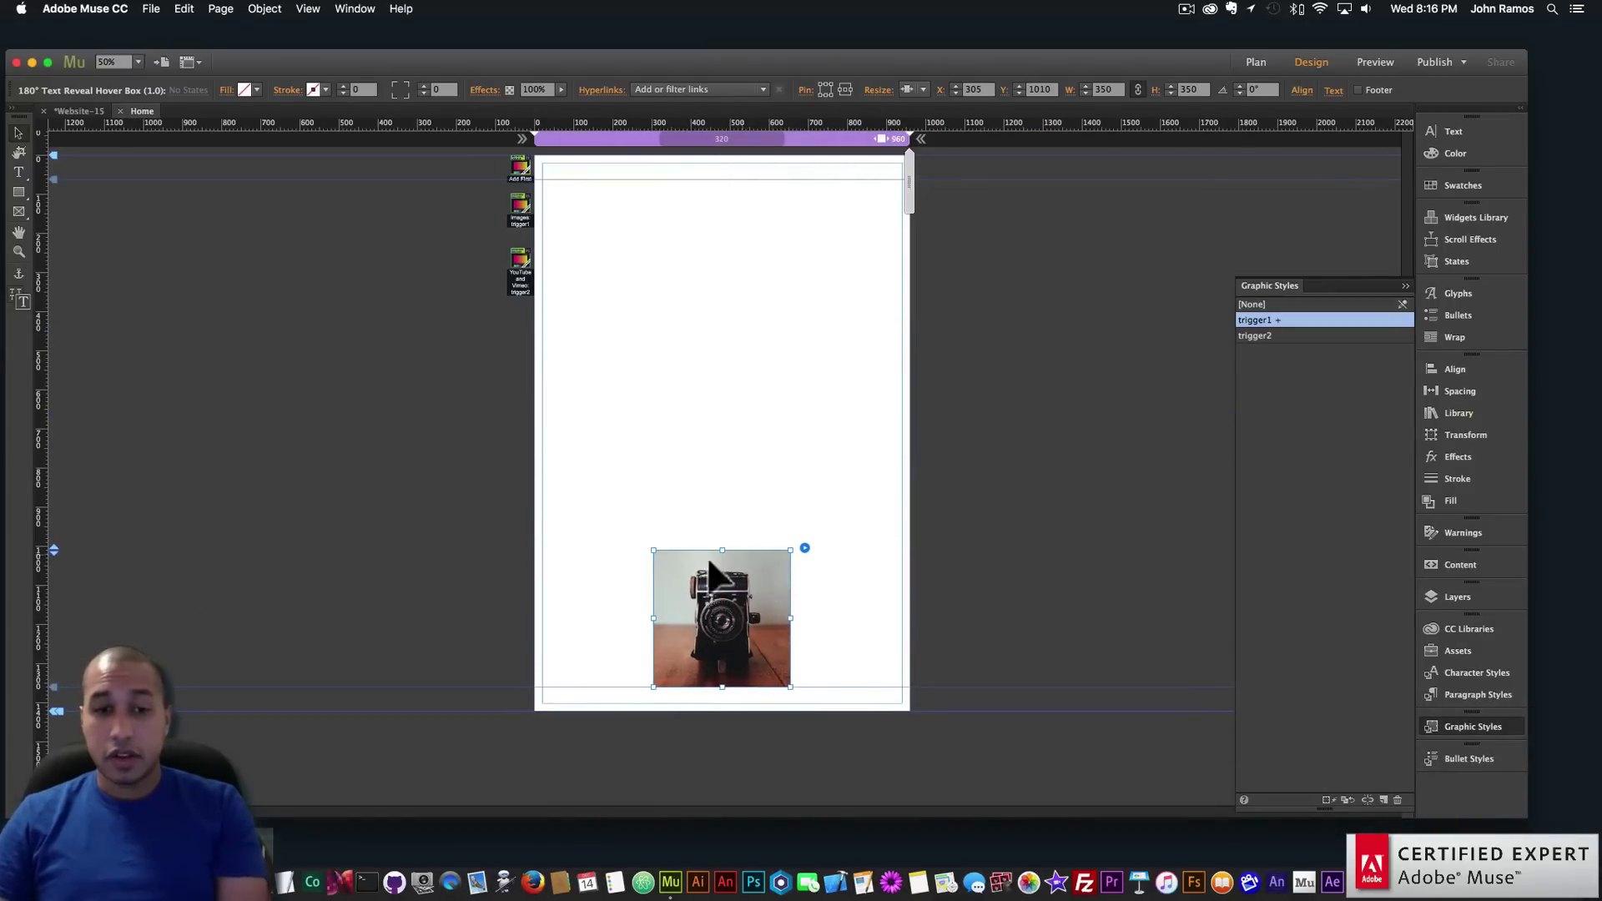
click(690, 452)
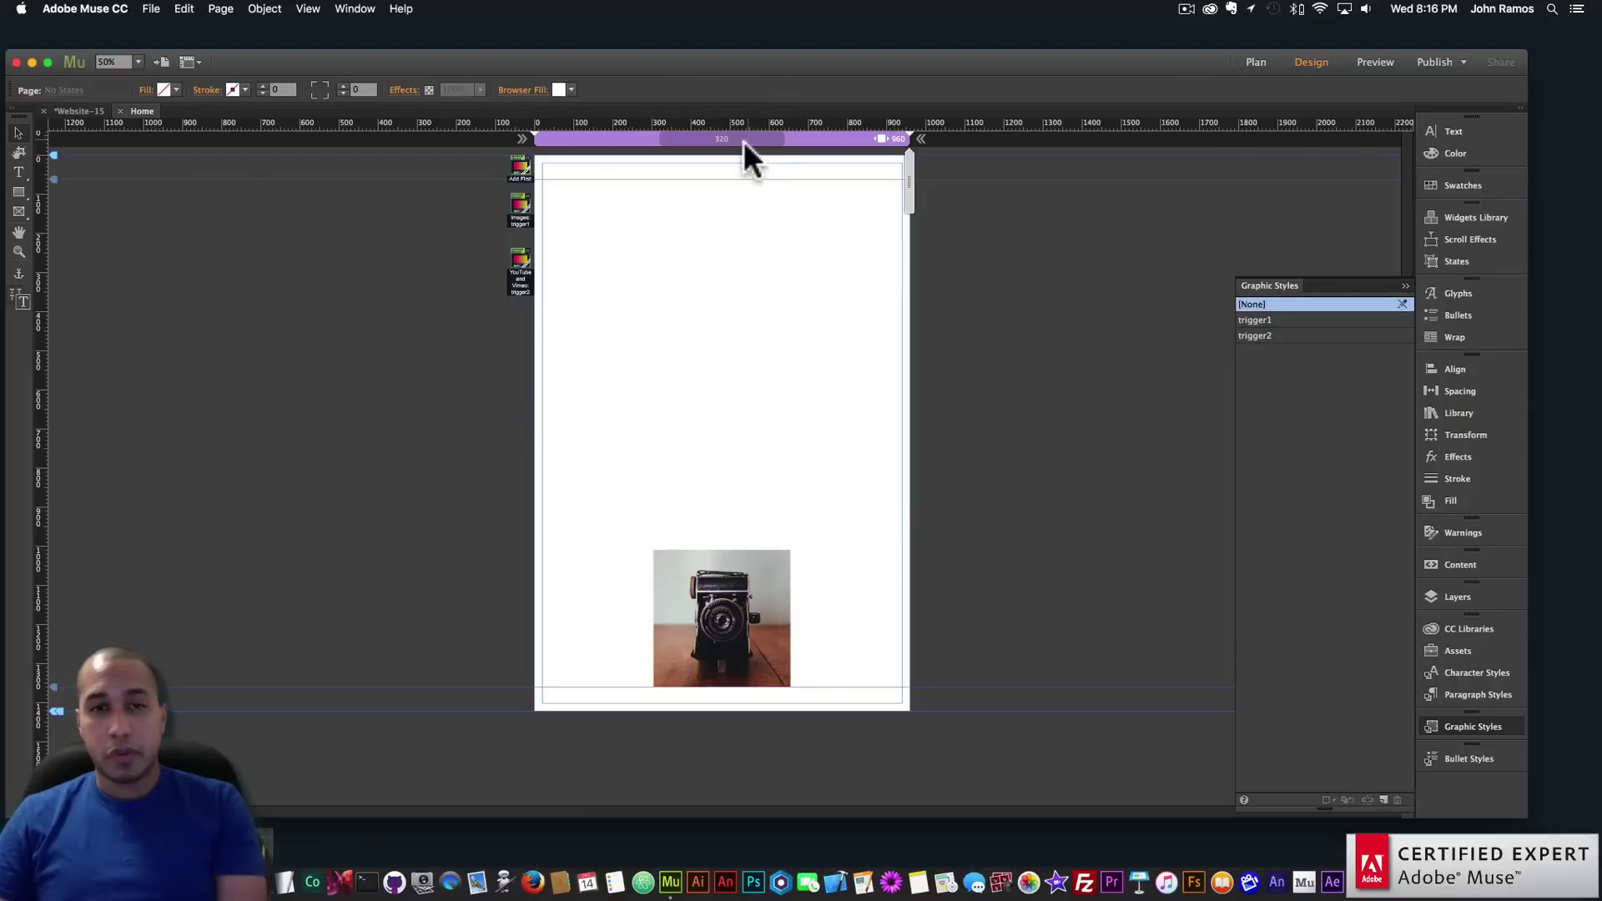
Preview the page in the browser and open the lightbox from the hover box near the page's lower end
click(151, 8)
click(217, 255)
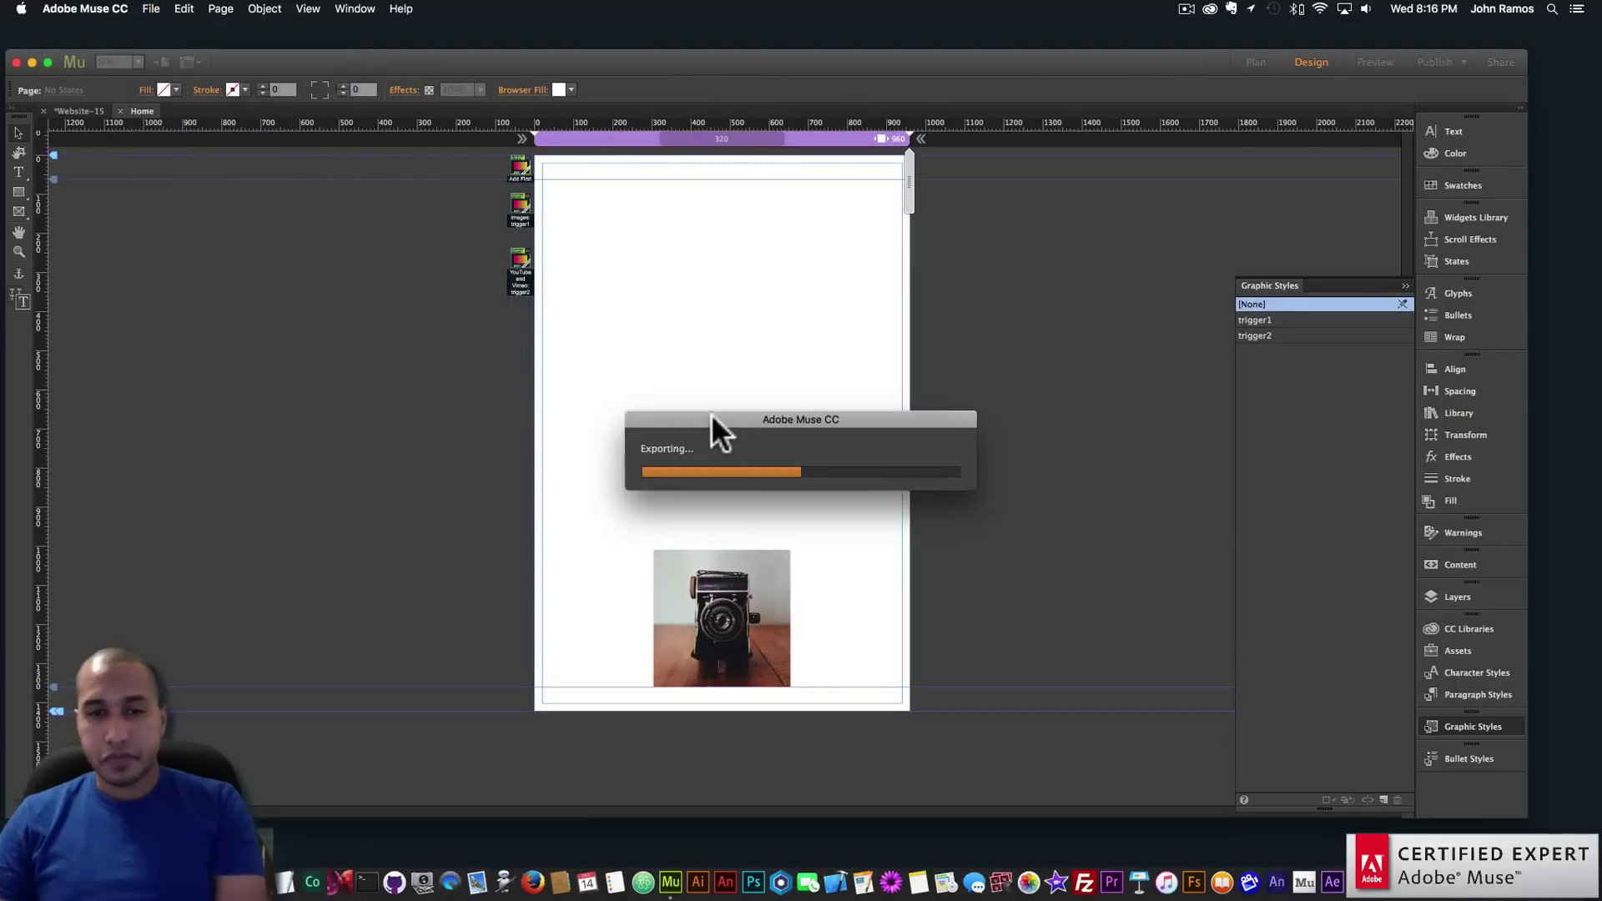
scroll(870, 450, down, 5)
click(717, 607)
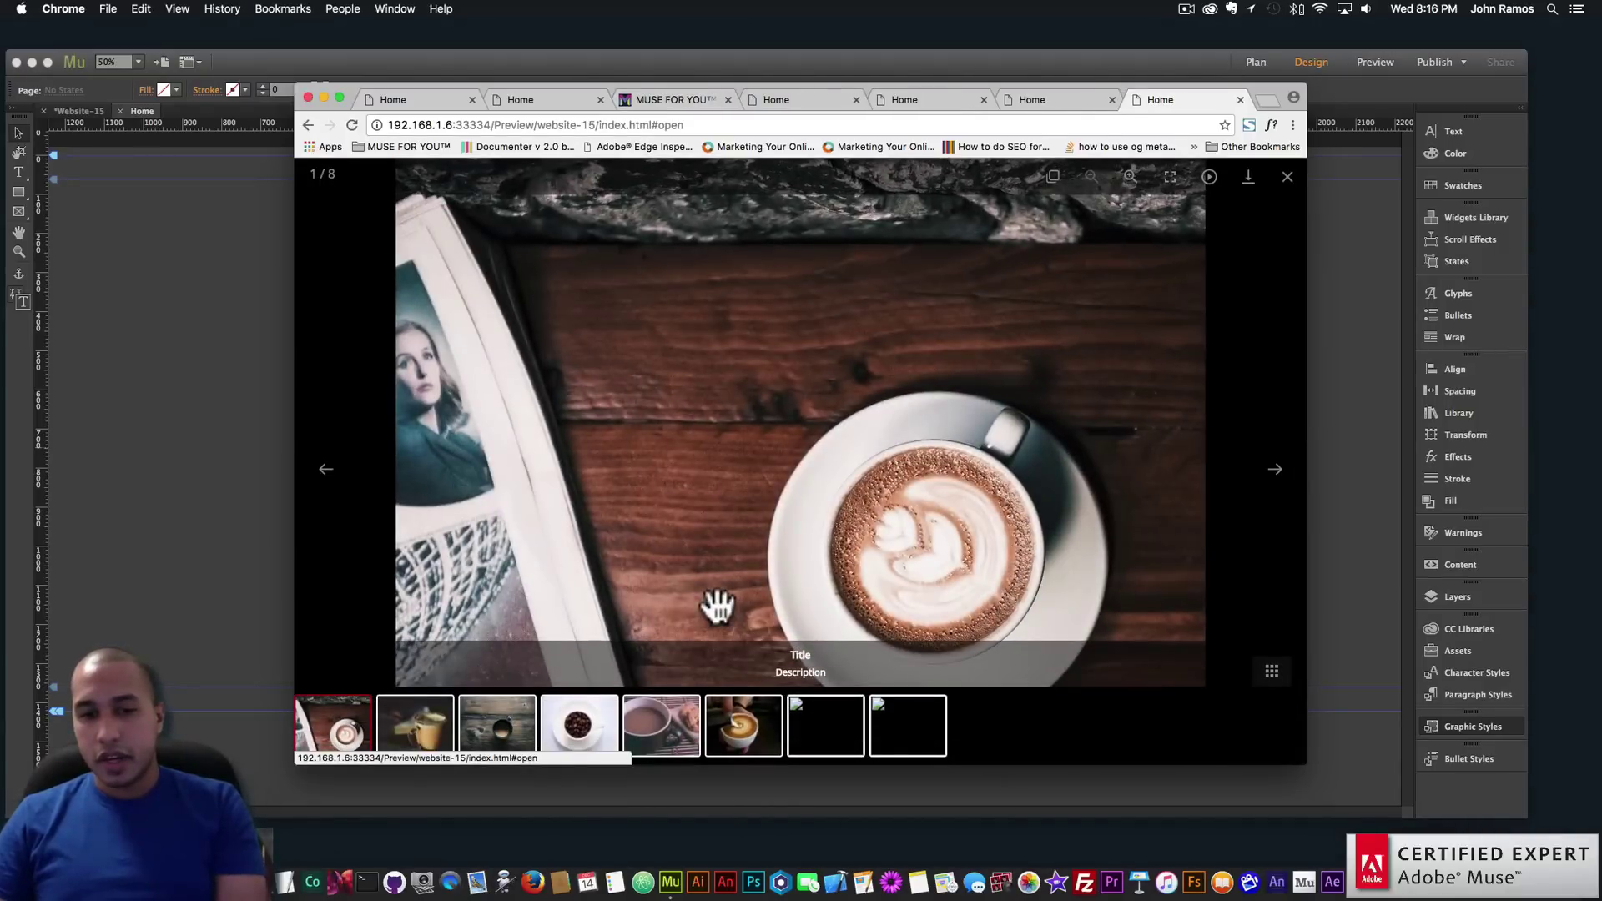
Return to Adobe Muse and set the hover box's link button text to View Gallery with a 1.2 em font size
click(250, 298)
click(699, 556)
click(804, 548)
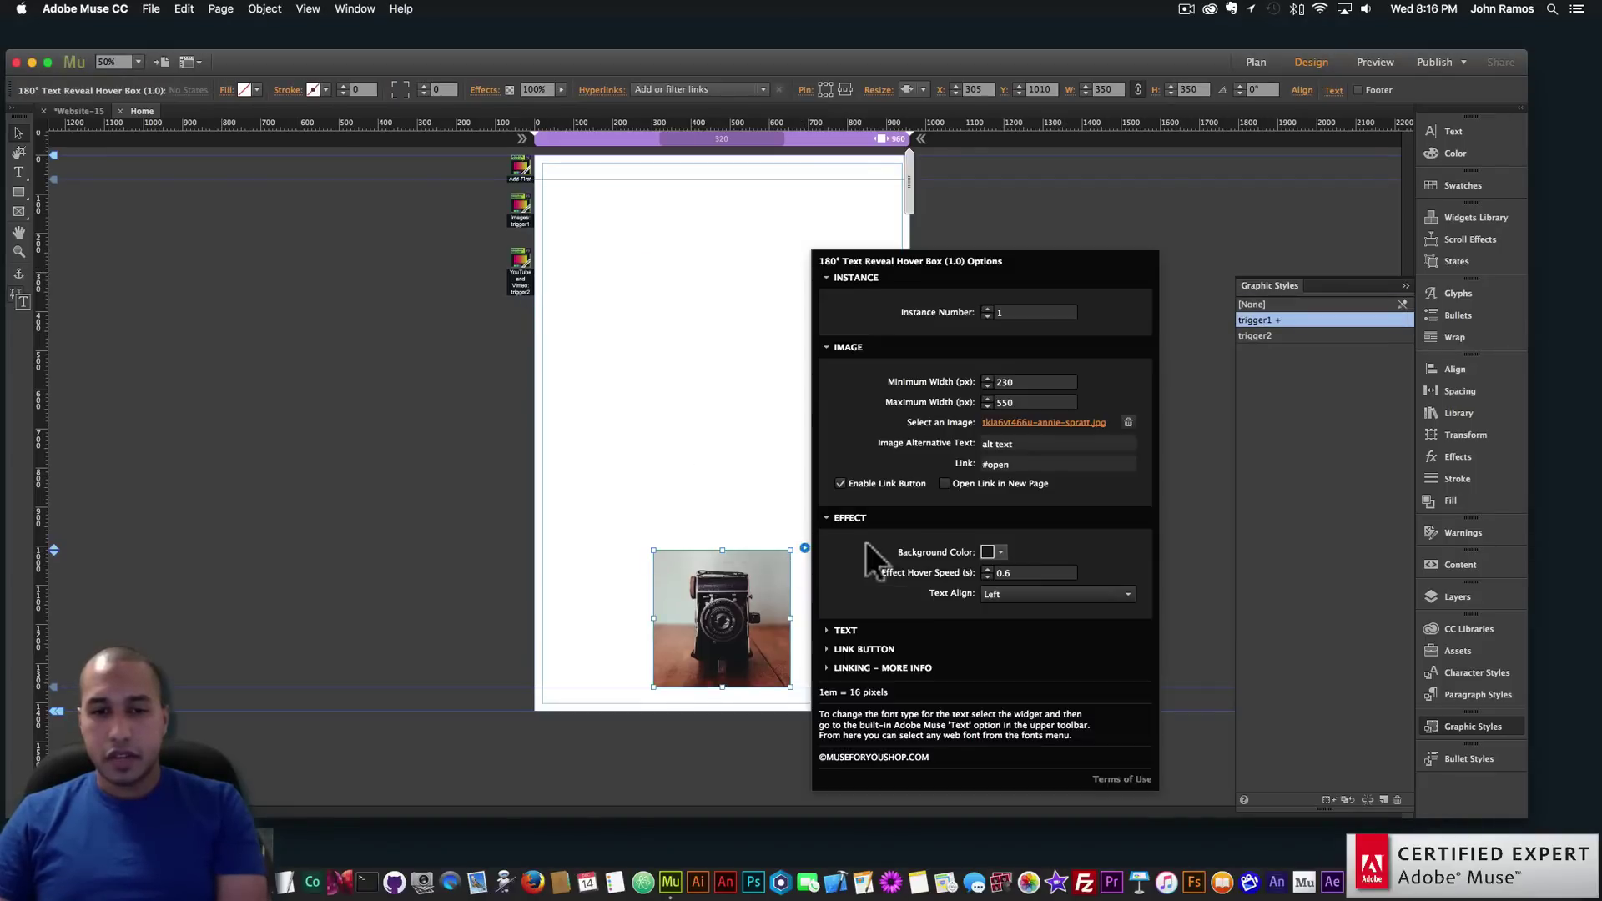
click(991, 542)
text(View Gallery)
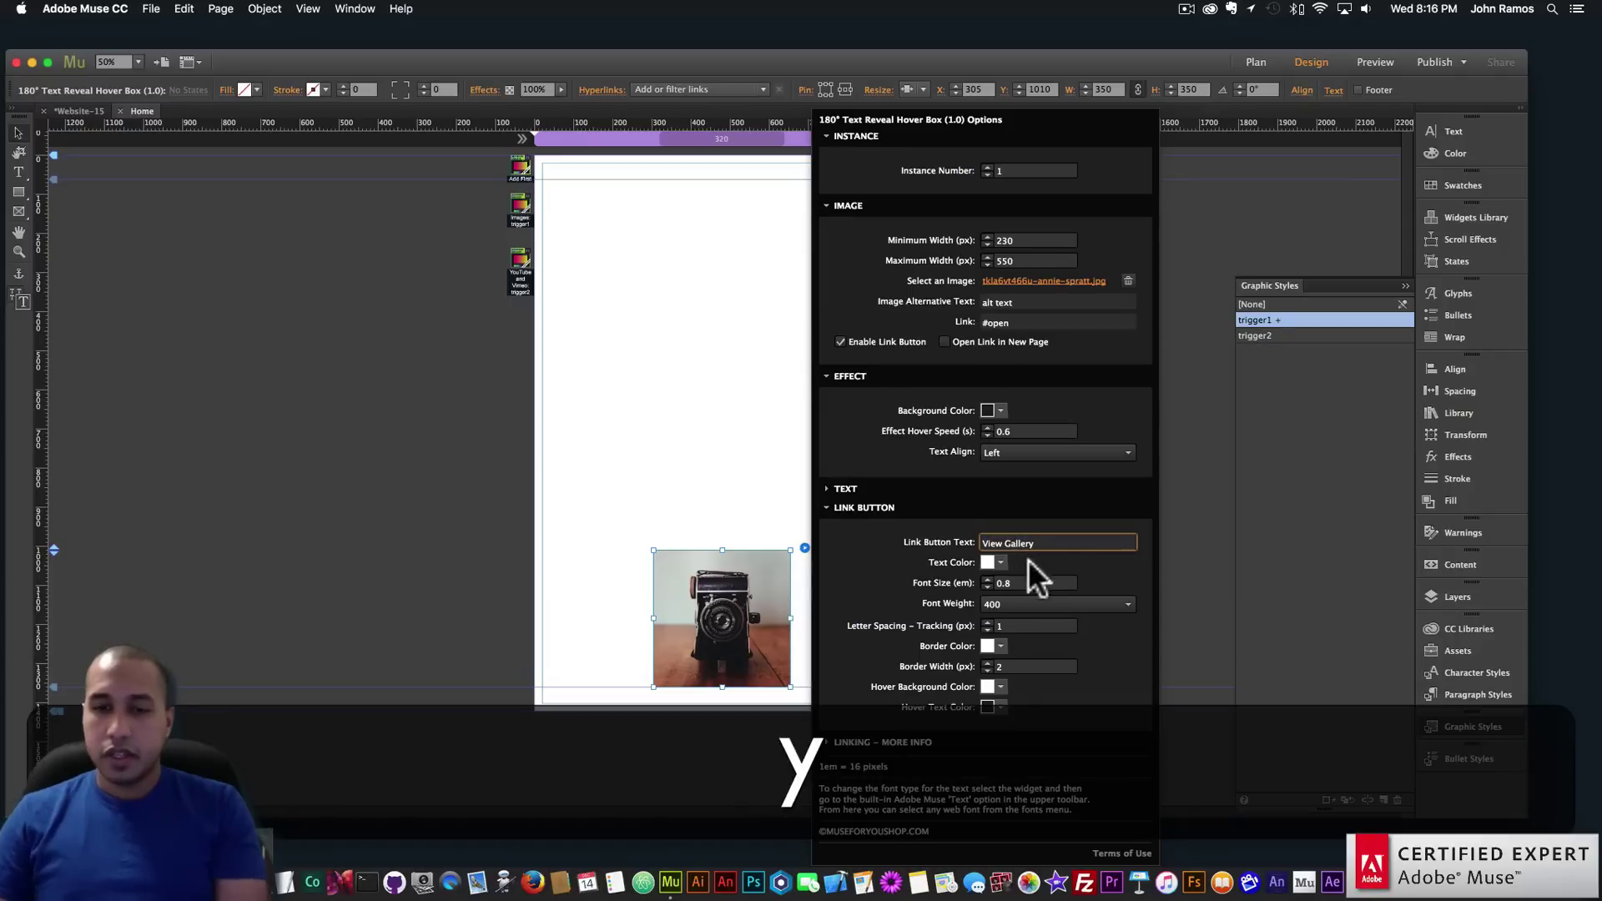
key(Tab)
text(1.2)
key(Return)
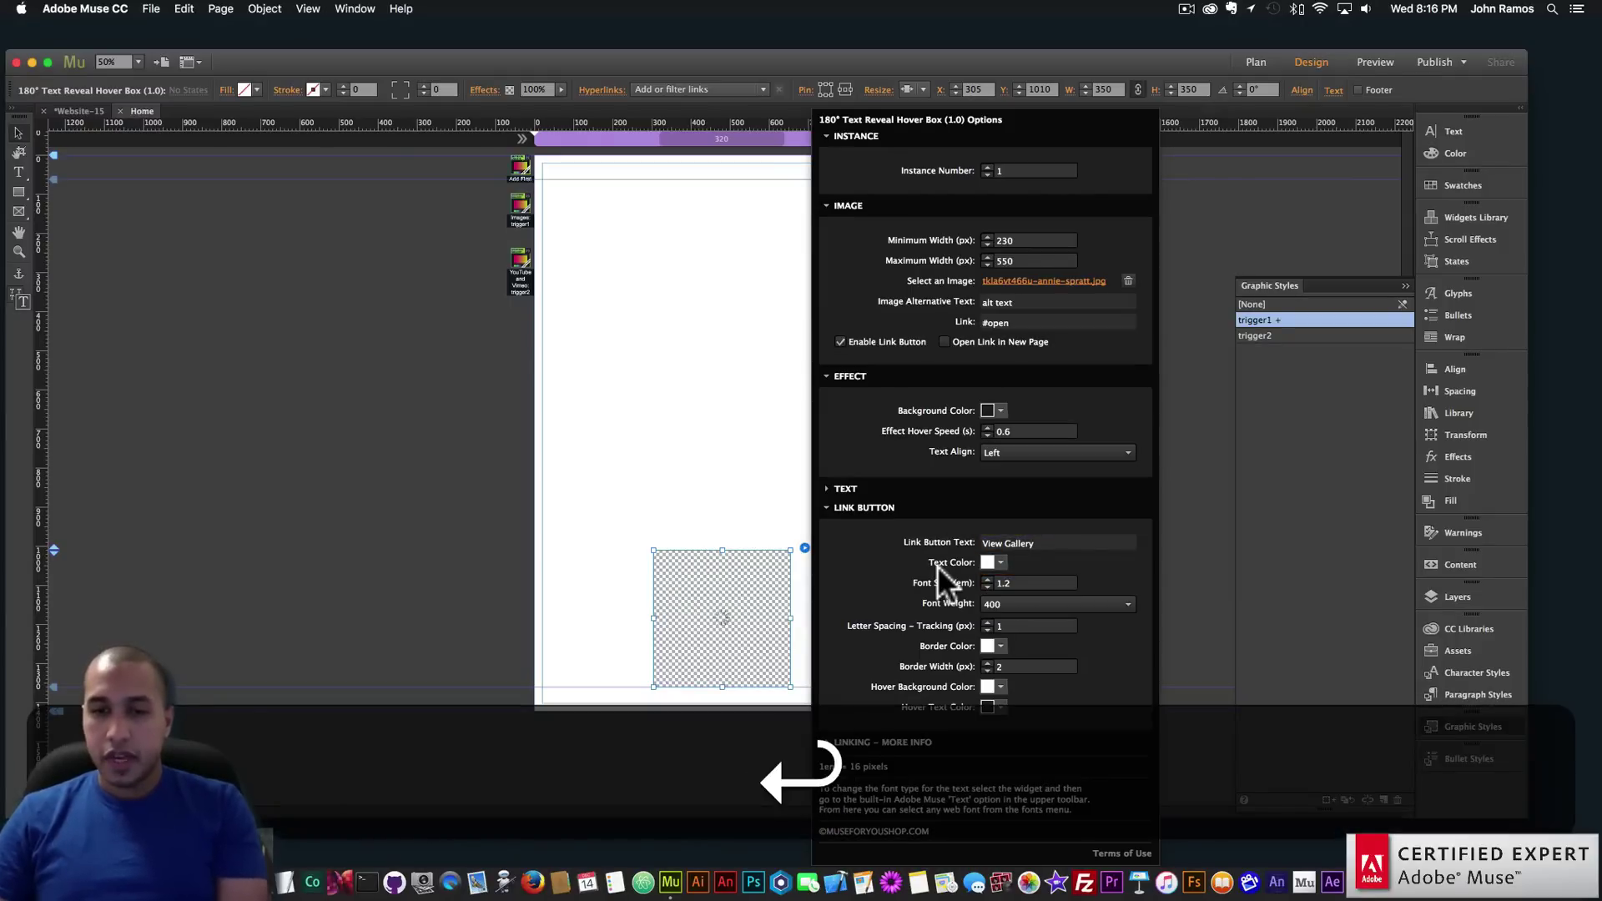
Set the hover box's text font to Lato
click(719, 592)
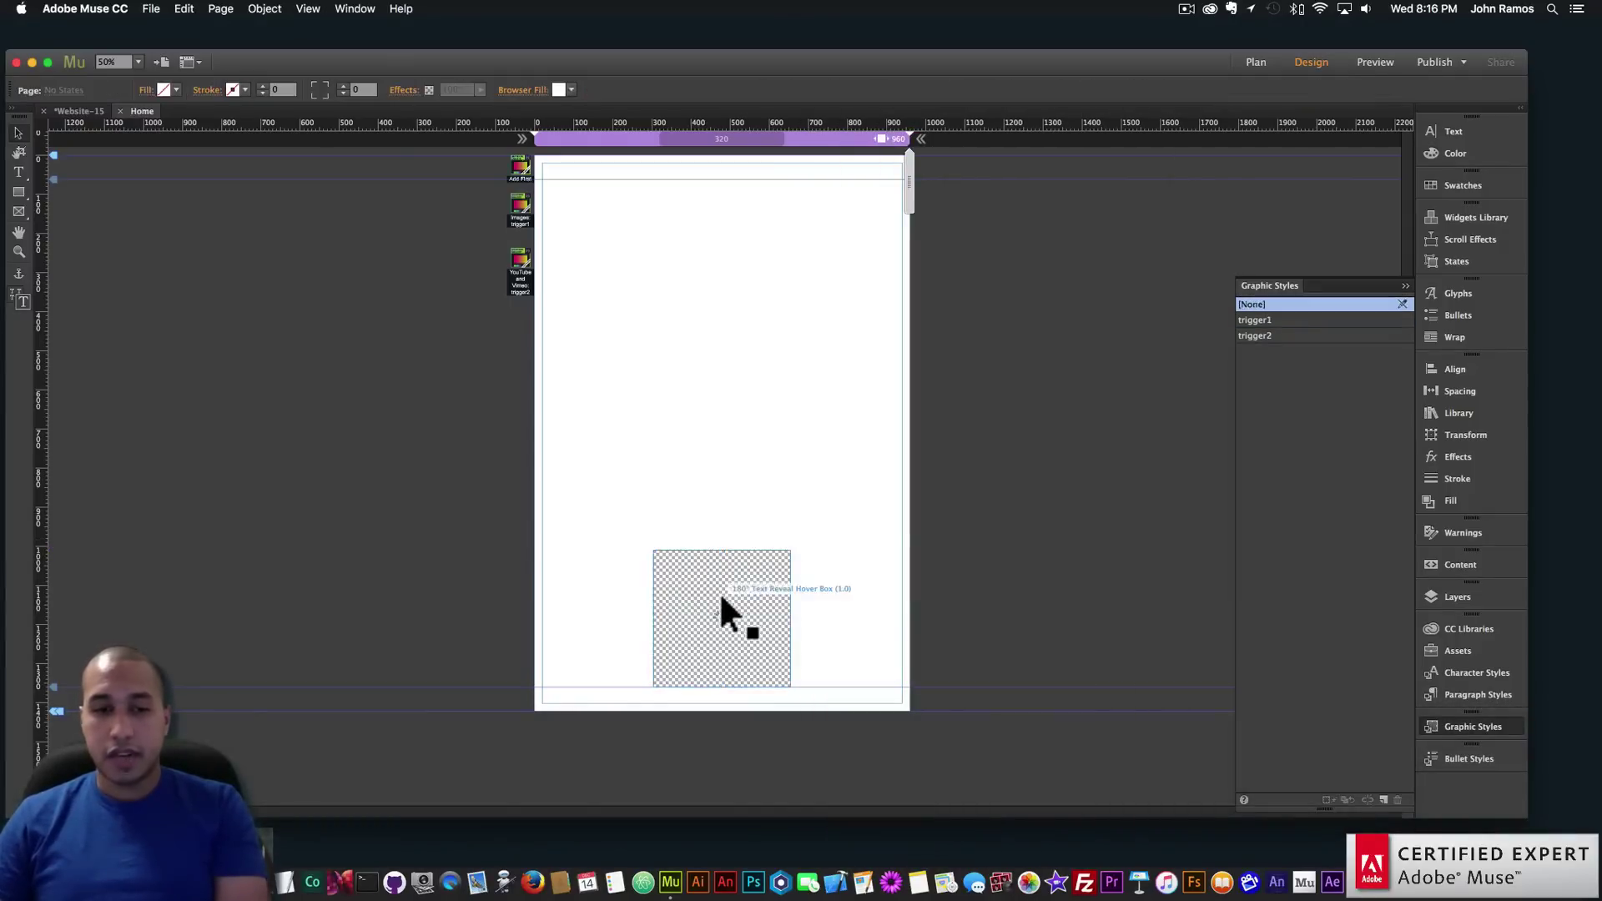
click(793, 467)
click(722, 617)
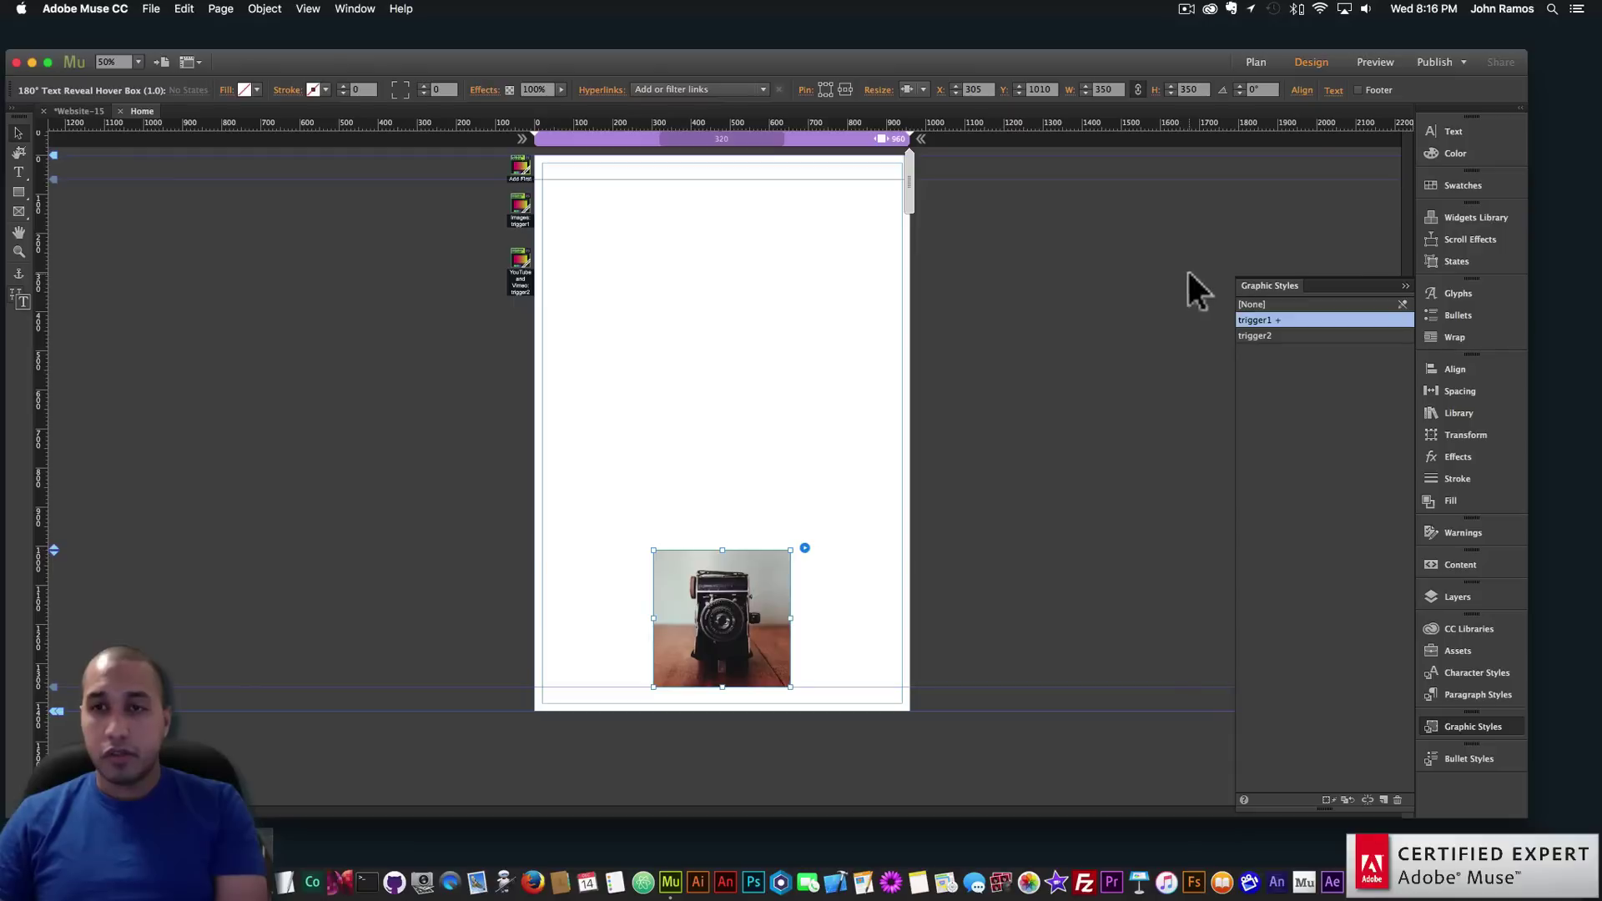
click(1333, 88)
click(1389, 118)
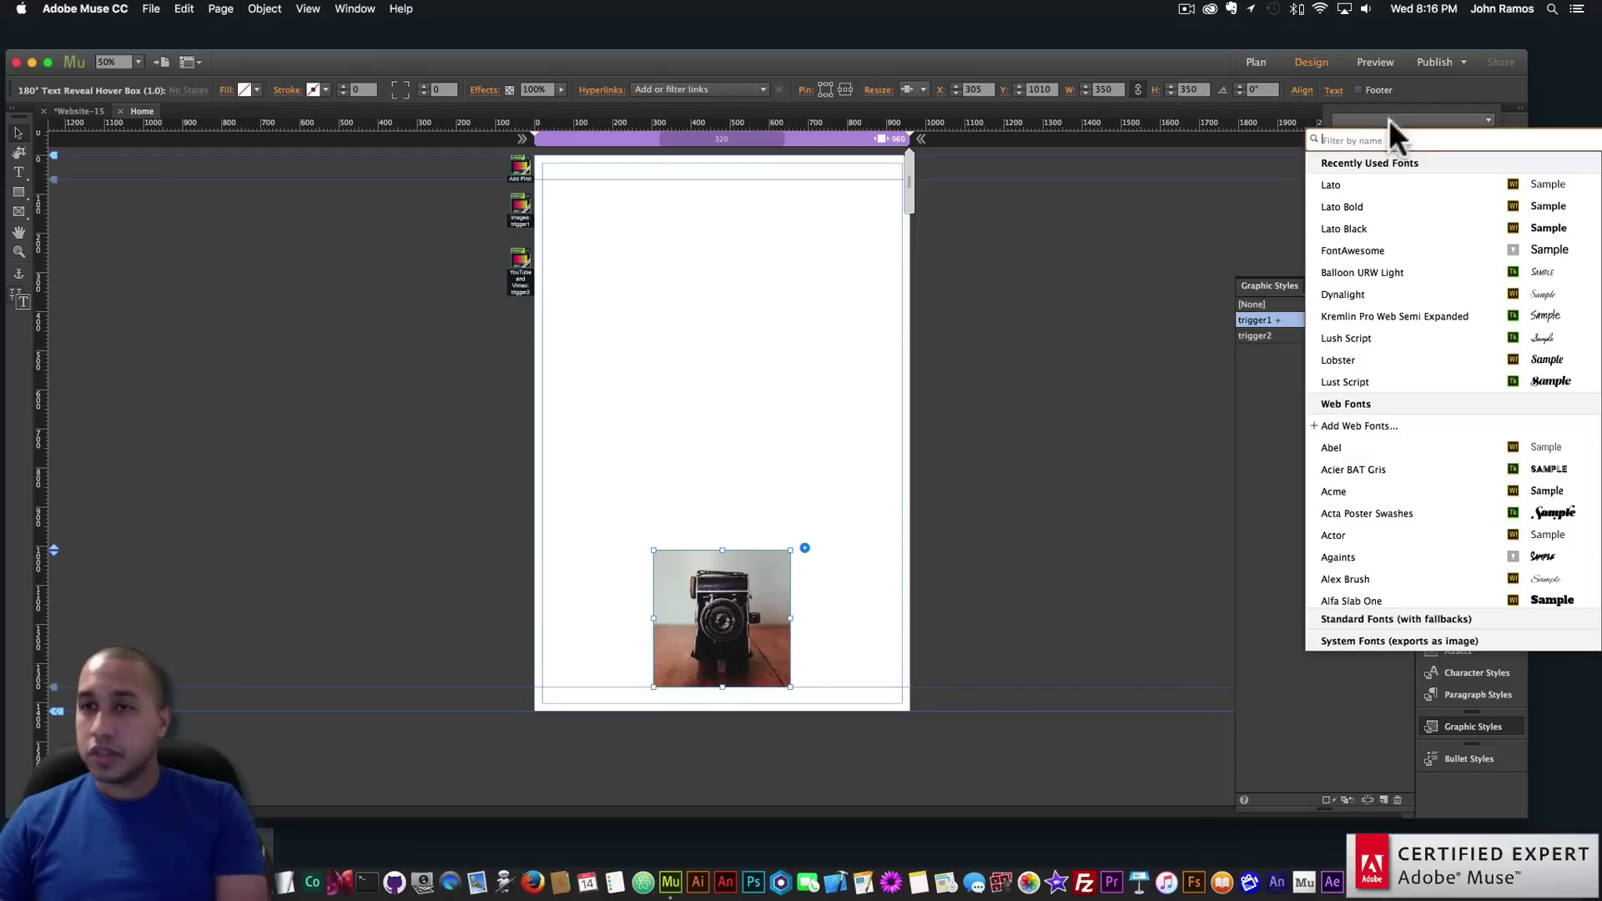
text(lato)
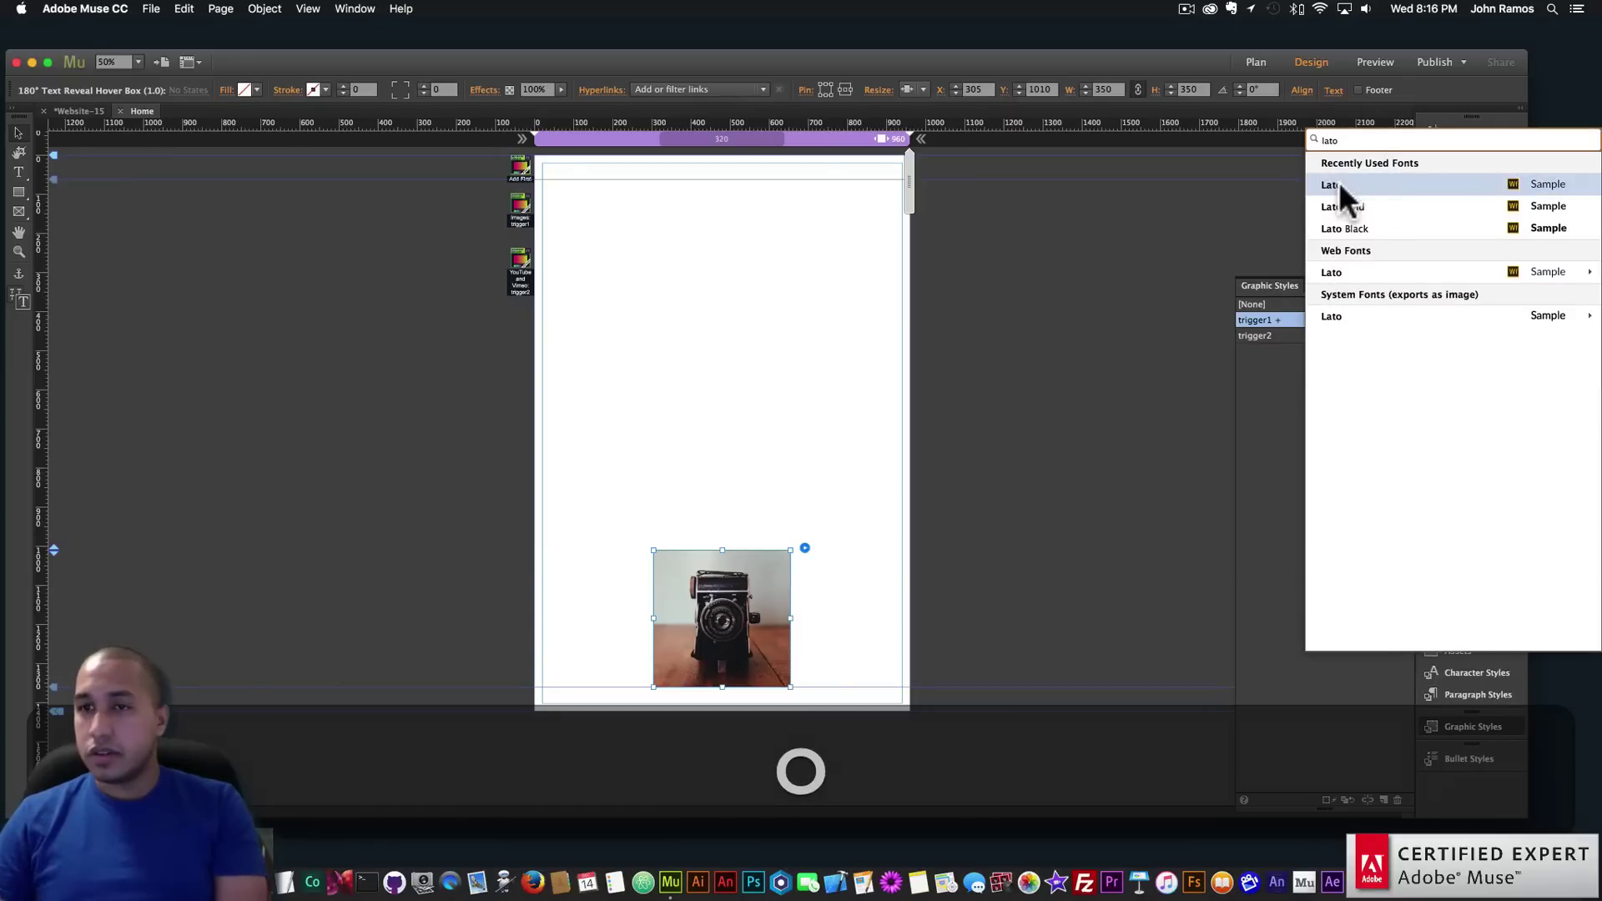
click(1228, 215)
click(873, 323)
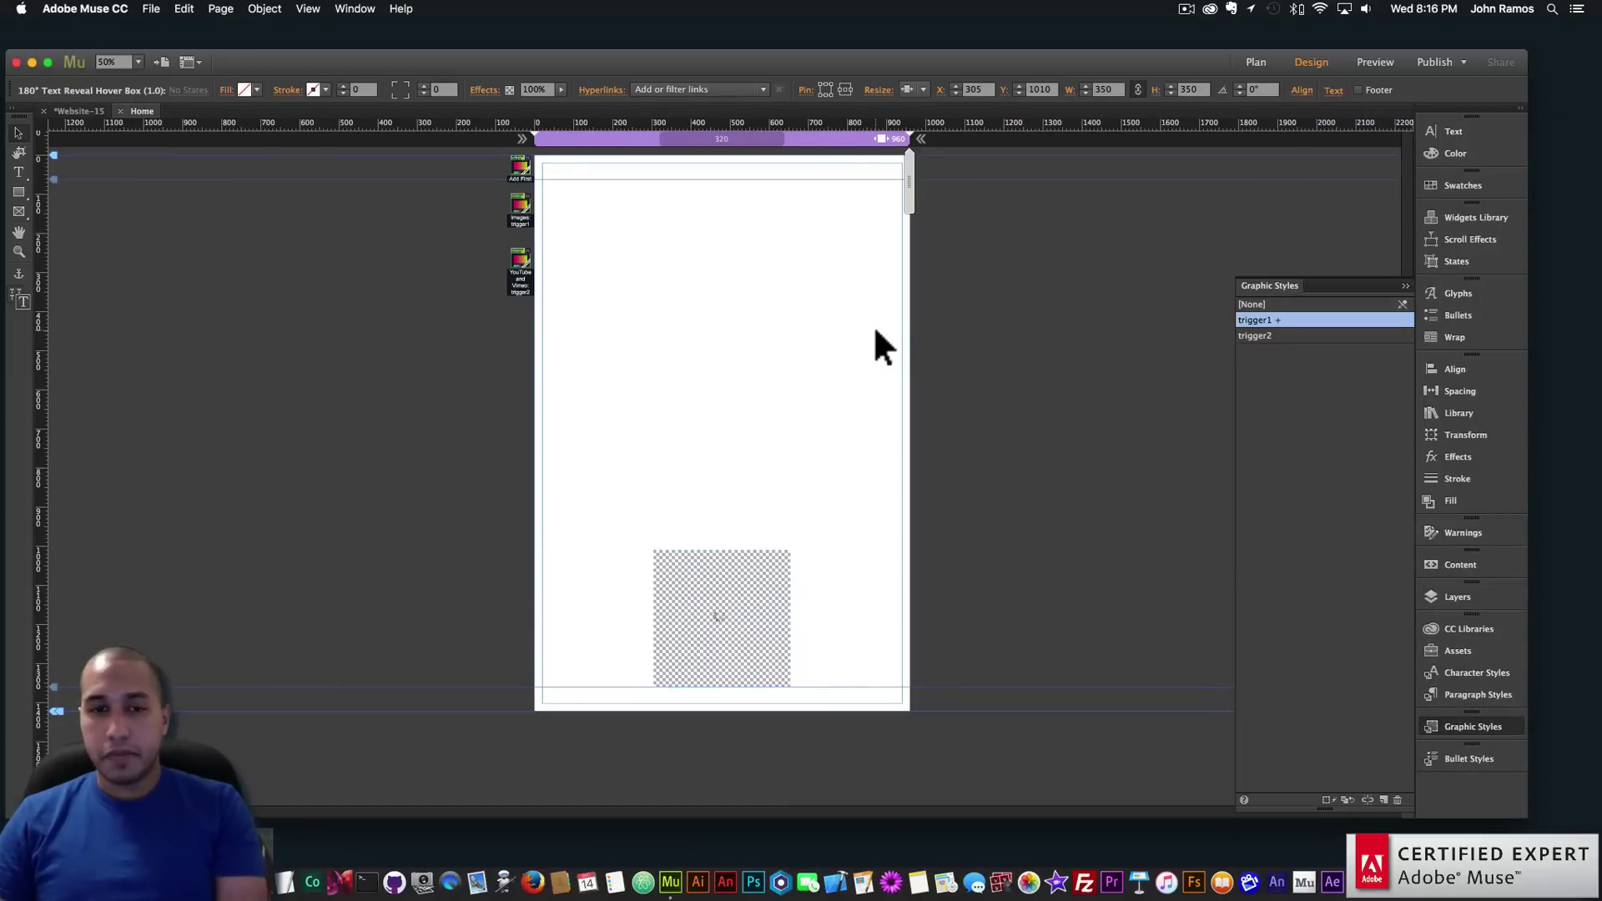
Preview the page in the browser and check the hover box's text and View Gallery button
click(152, 9)
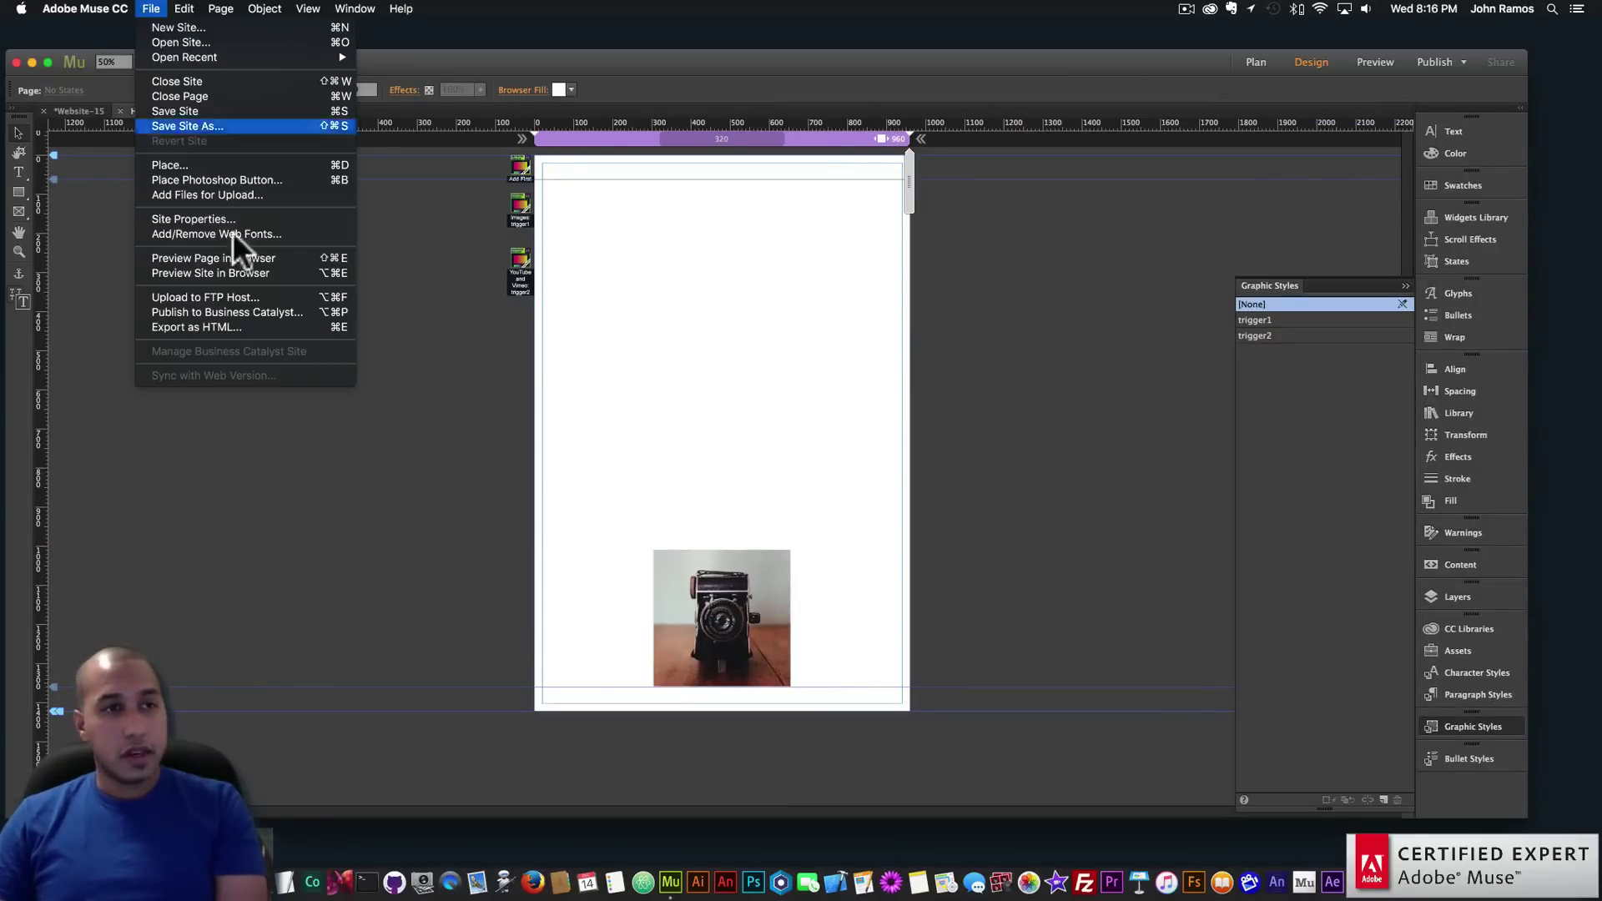
click(237, 258)
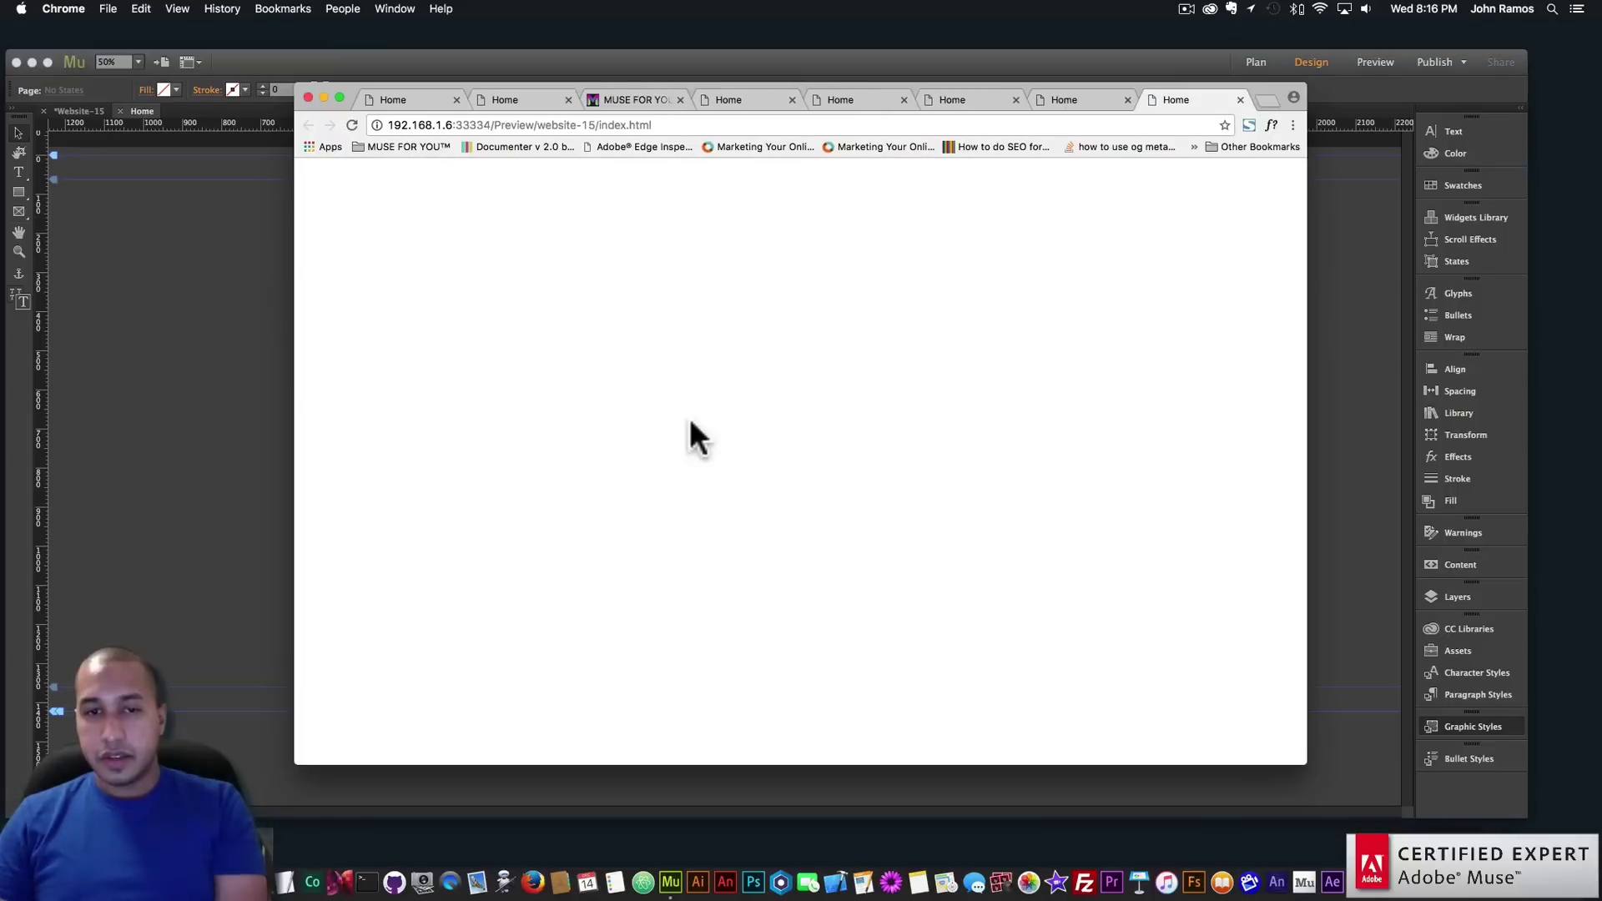
scroll(744, 447, down, 5)
mouse_move(806, 604)
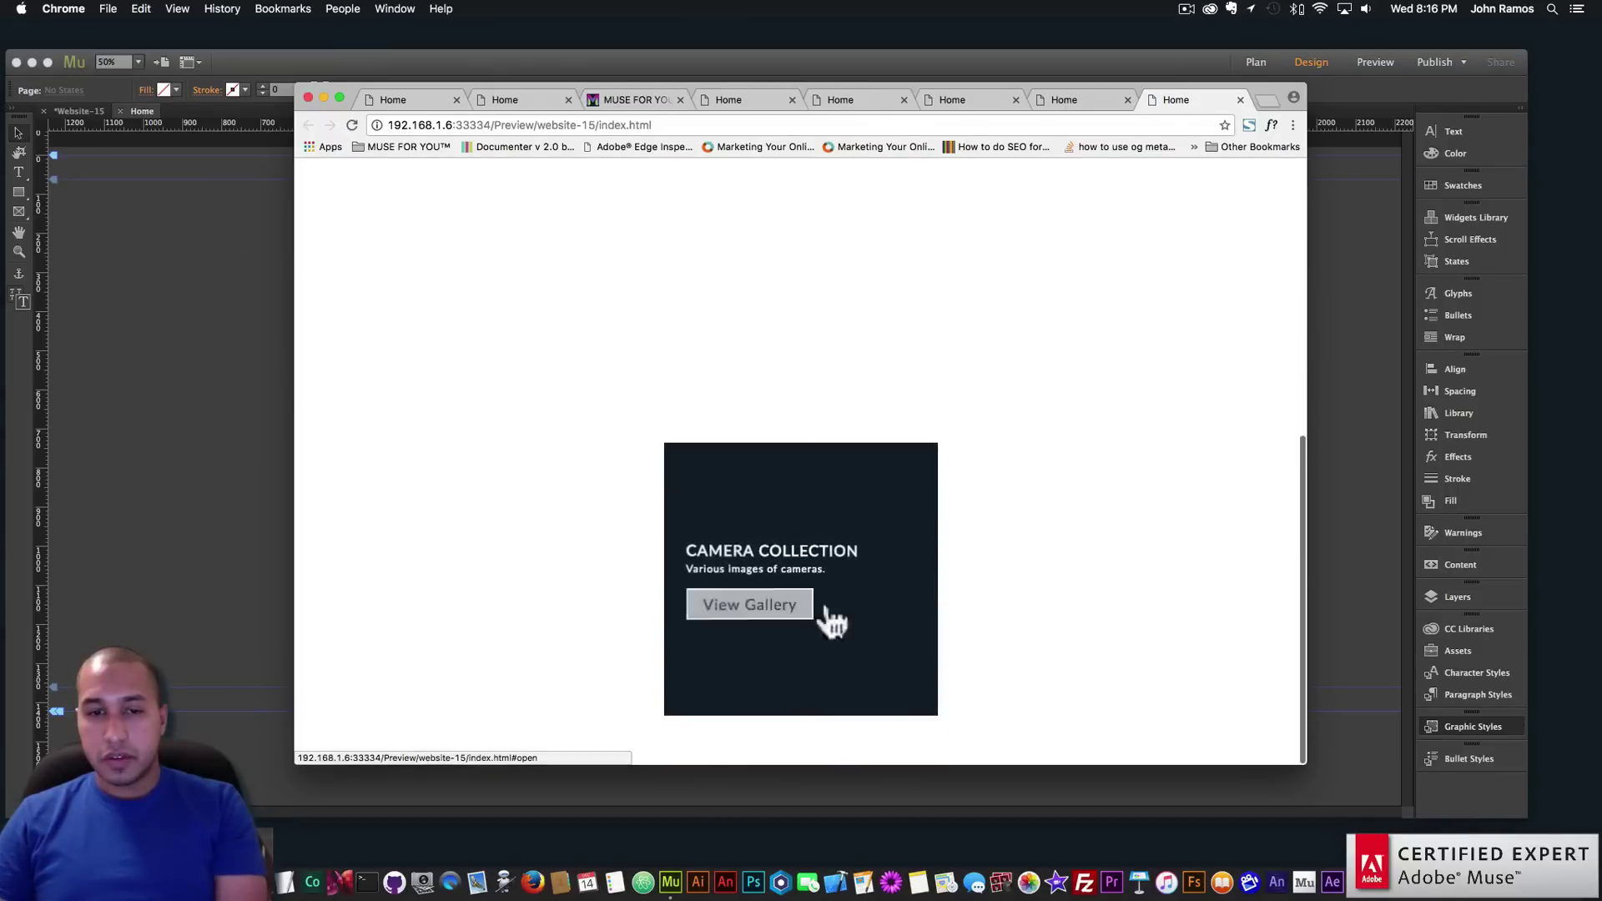
Return to Adobe Muse and place the Muse For You Font Smoother Light Widget beside the page, below the trigger widgets
click(215, 413)
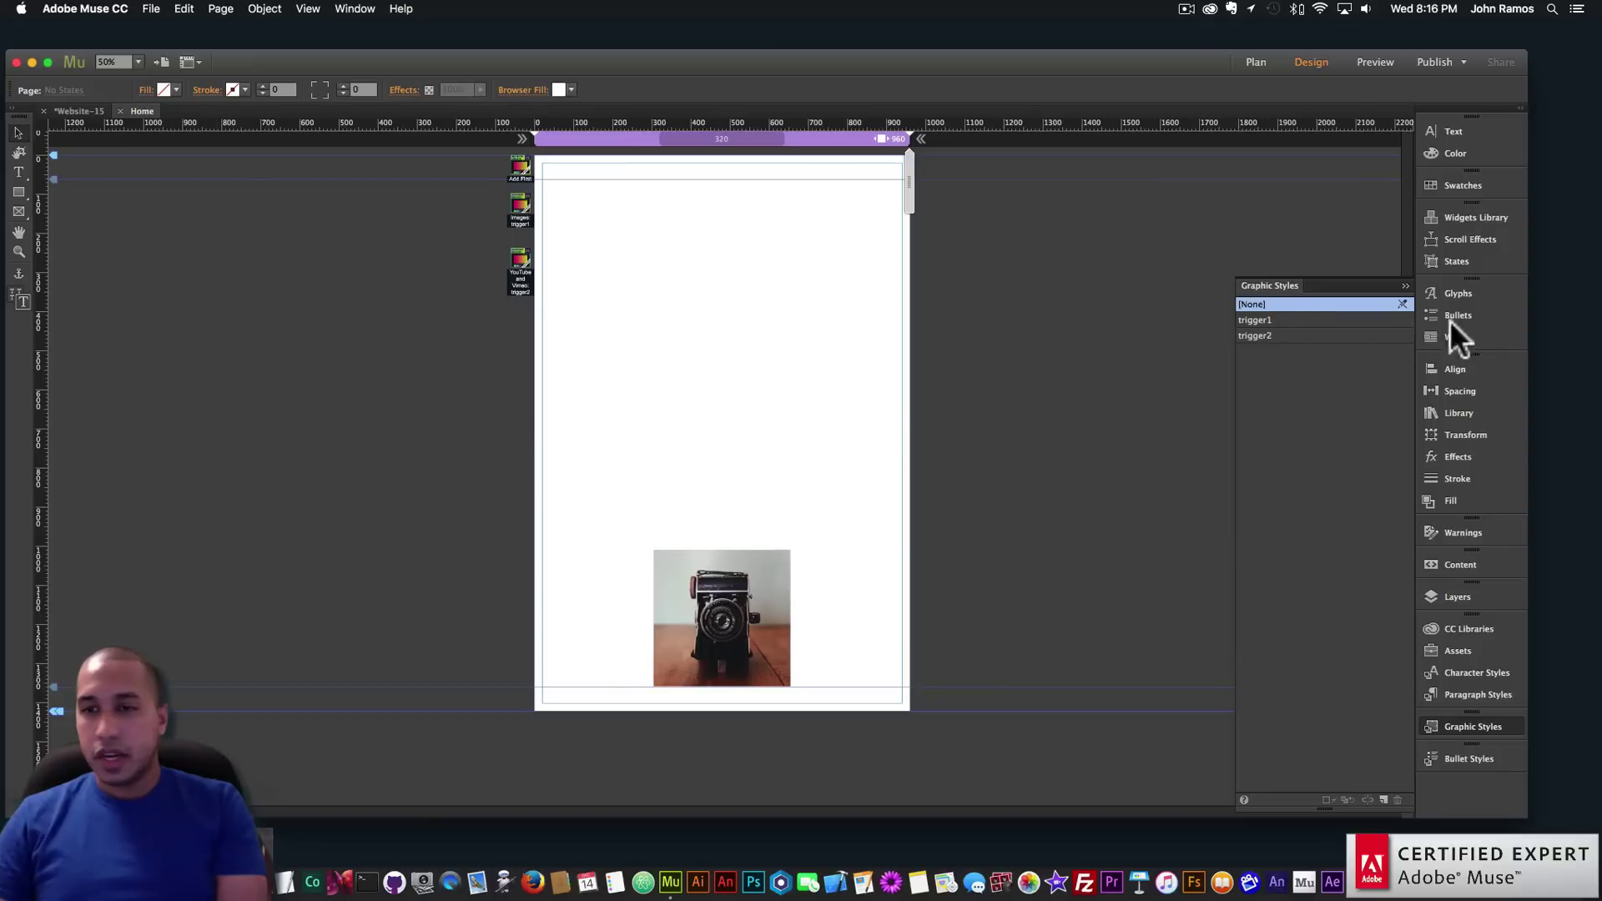
click(1435, 414)
click(1223, 277)
key(super+a)
text(font smoo)
click(1179, 333)
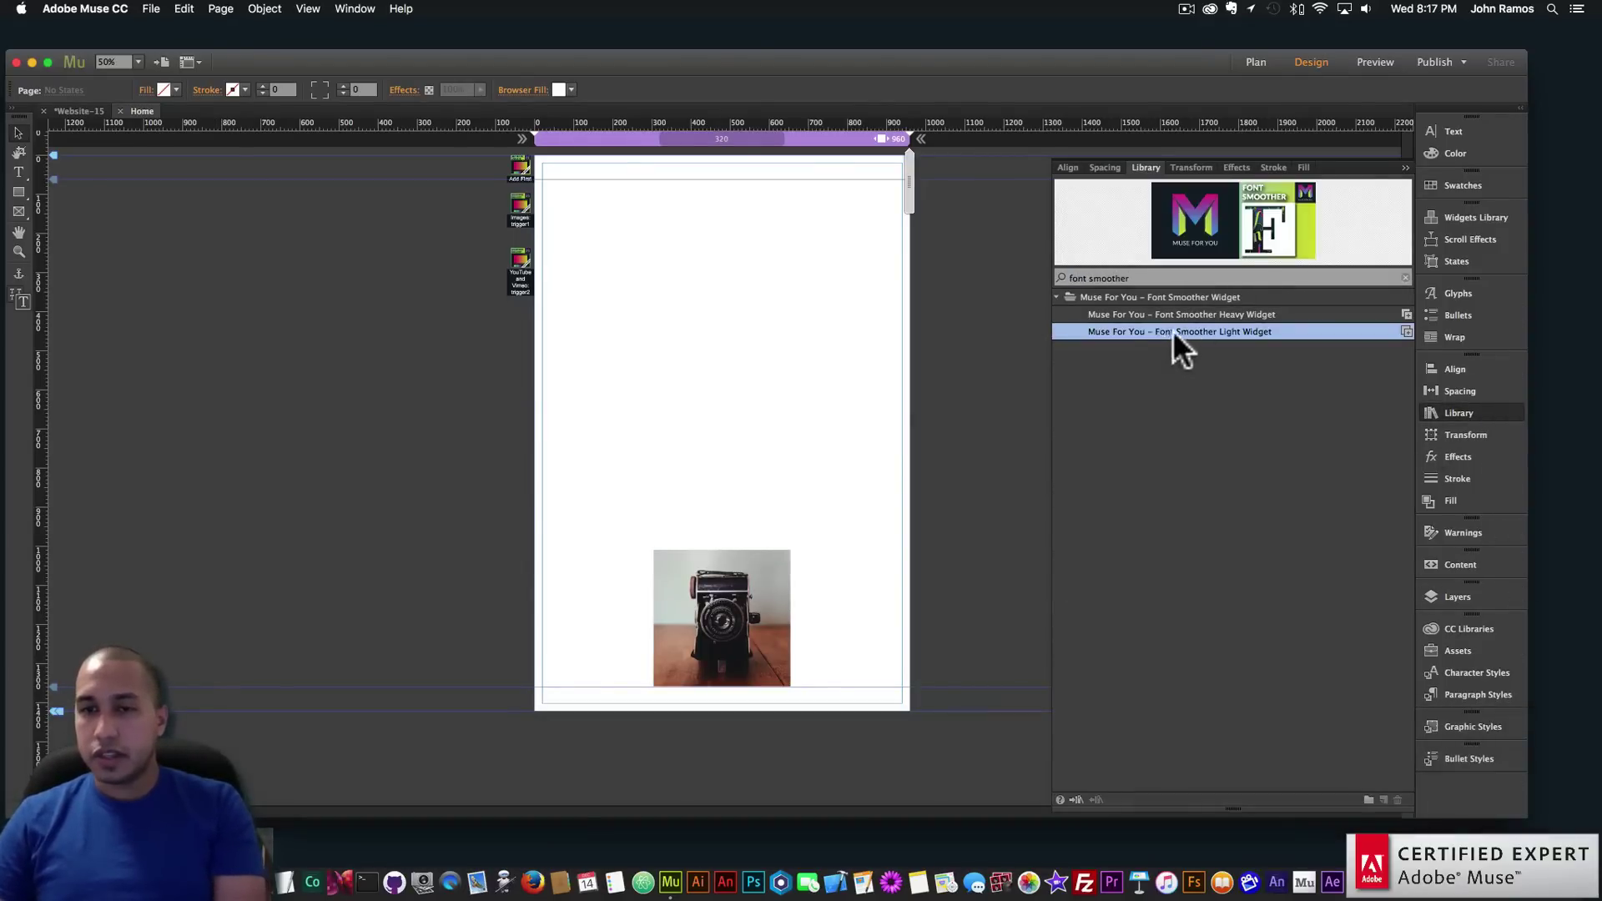
mouse_move(493, 334)
mouse_down()
mouse_move(524, 324)
mouse_move(513, 335)
mouse_up()
click(413, 316)
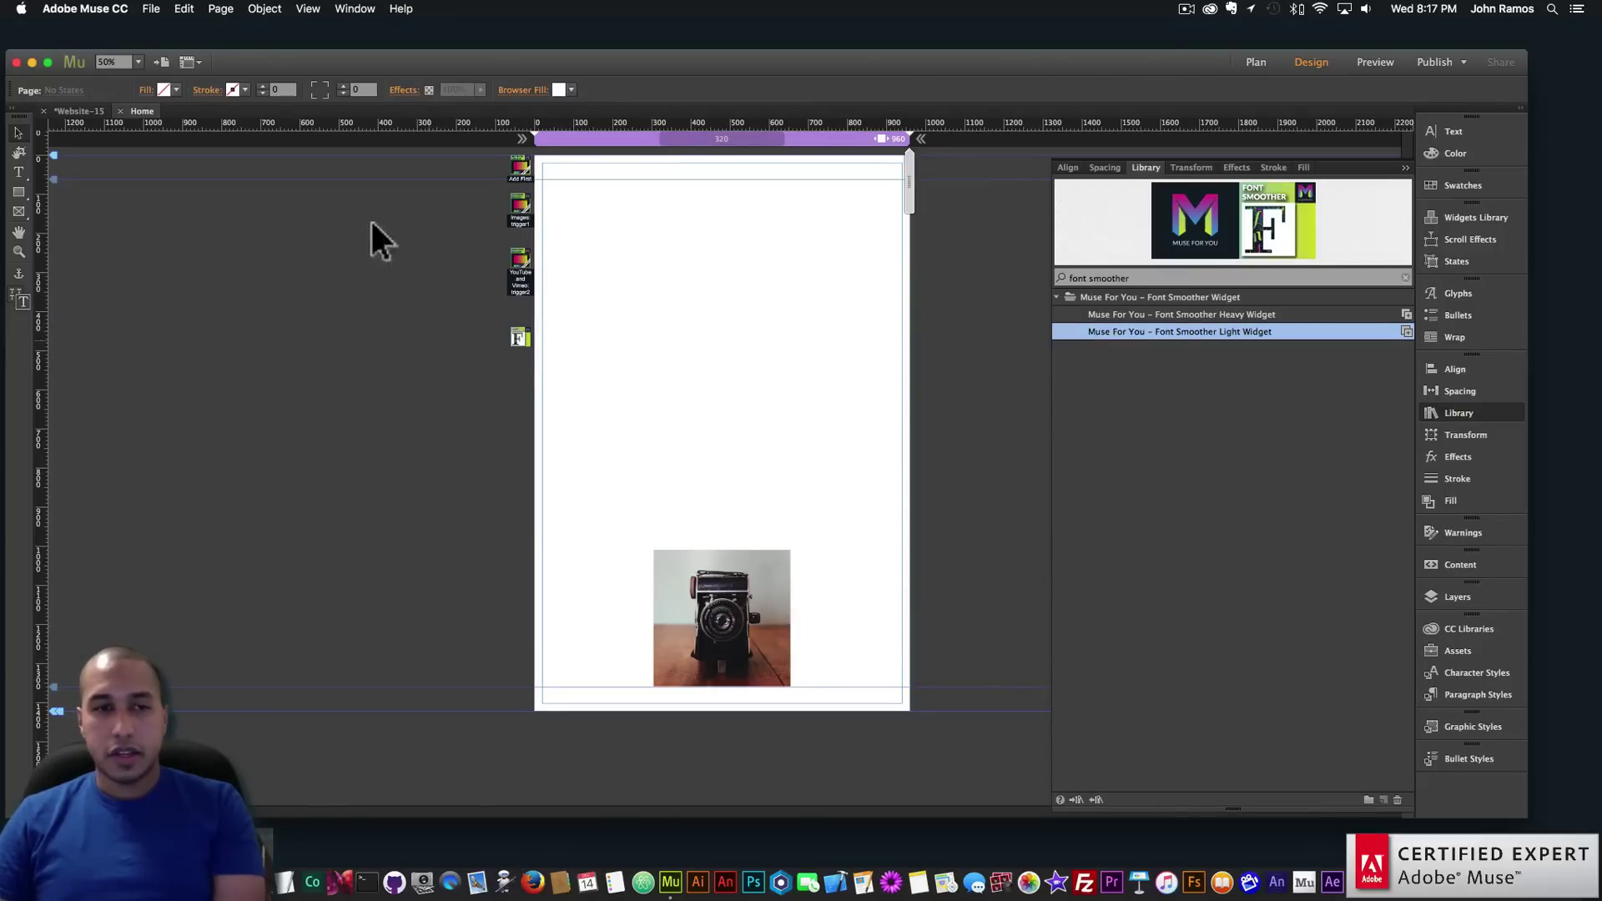
Preview the page again to check the smoothed text and open the lightbox through the View Gallery button
click(151, 8)
click(228, 271)
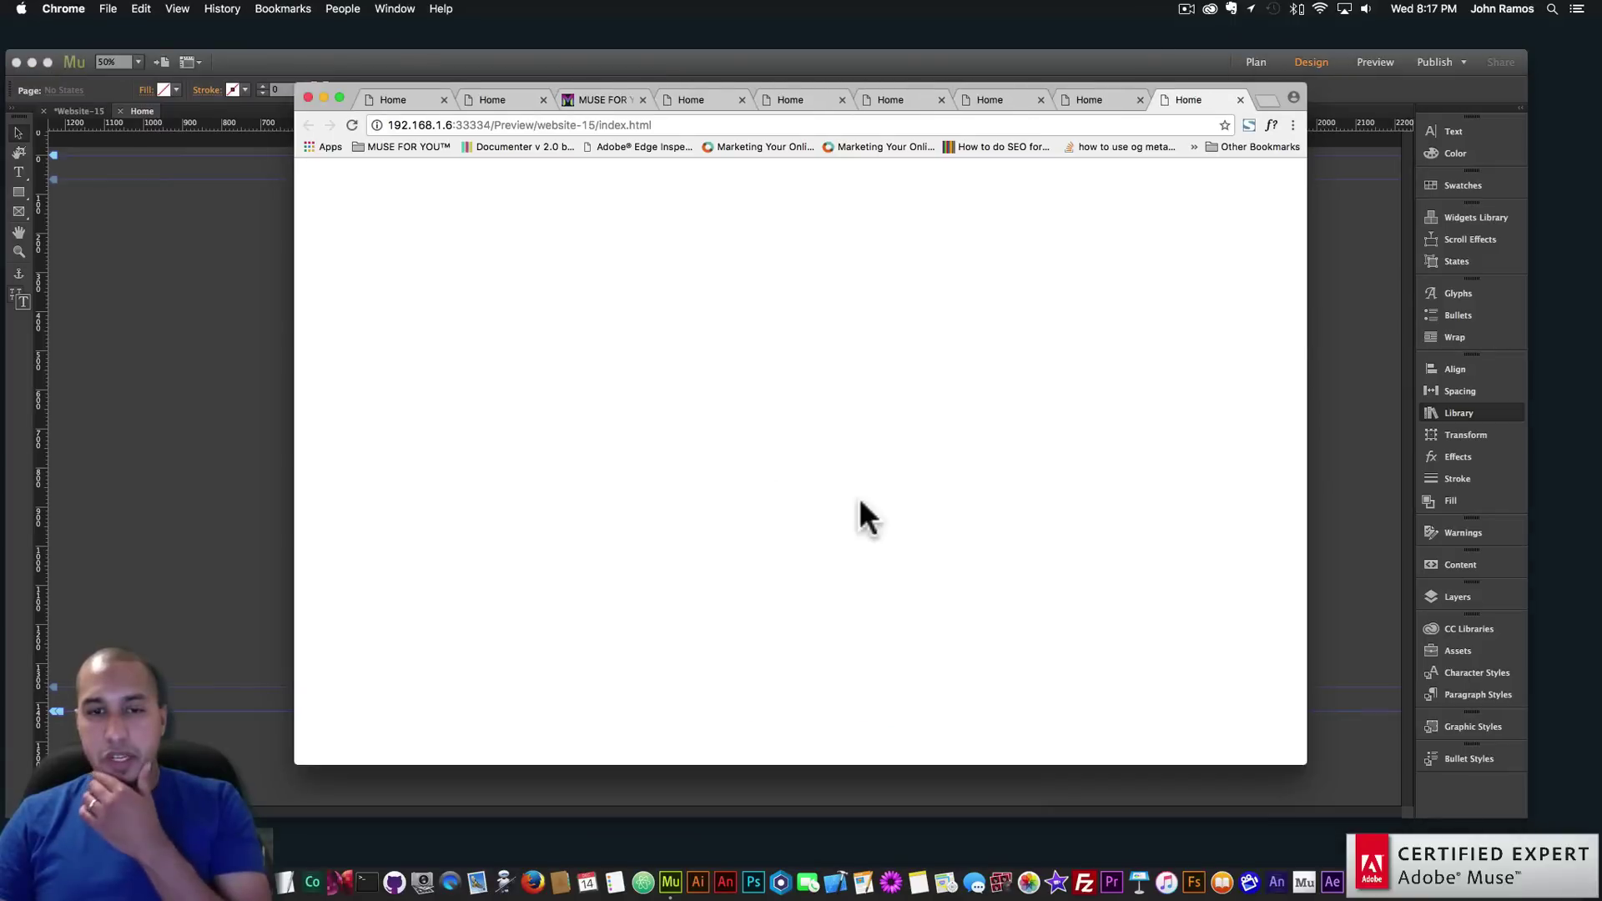
scroll(834, 535, down, 1)
mouse_move(828, 594)
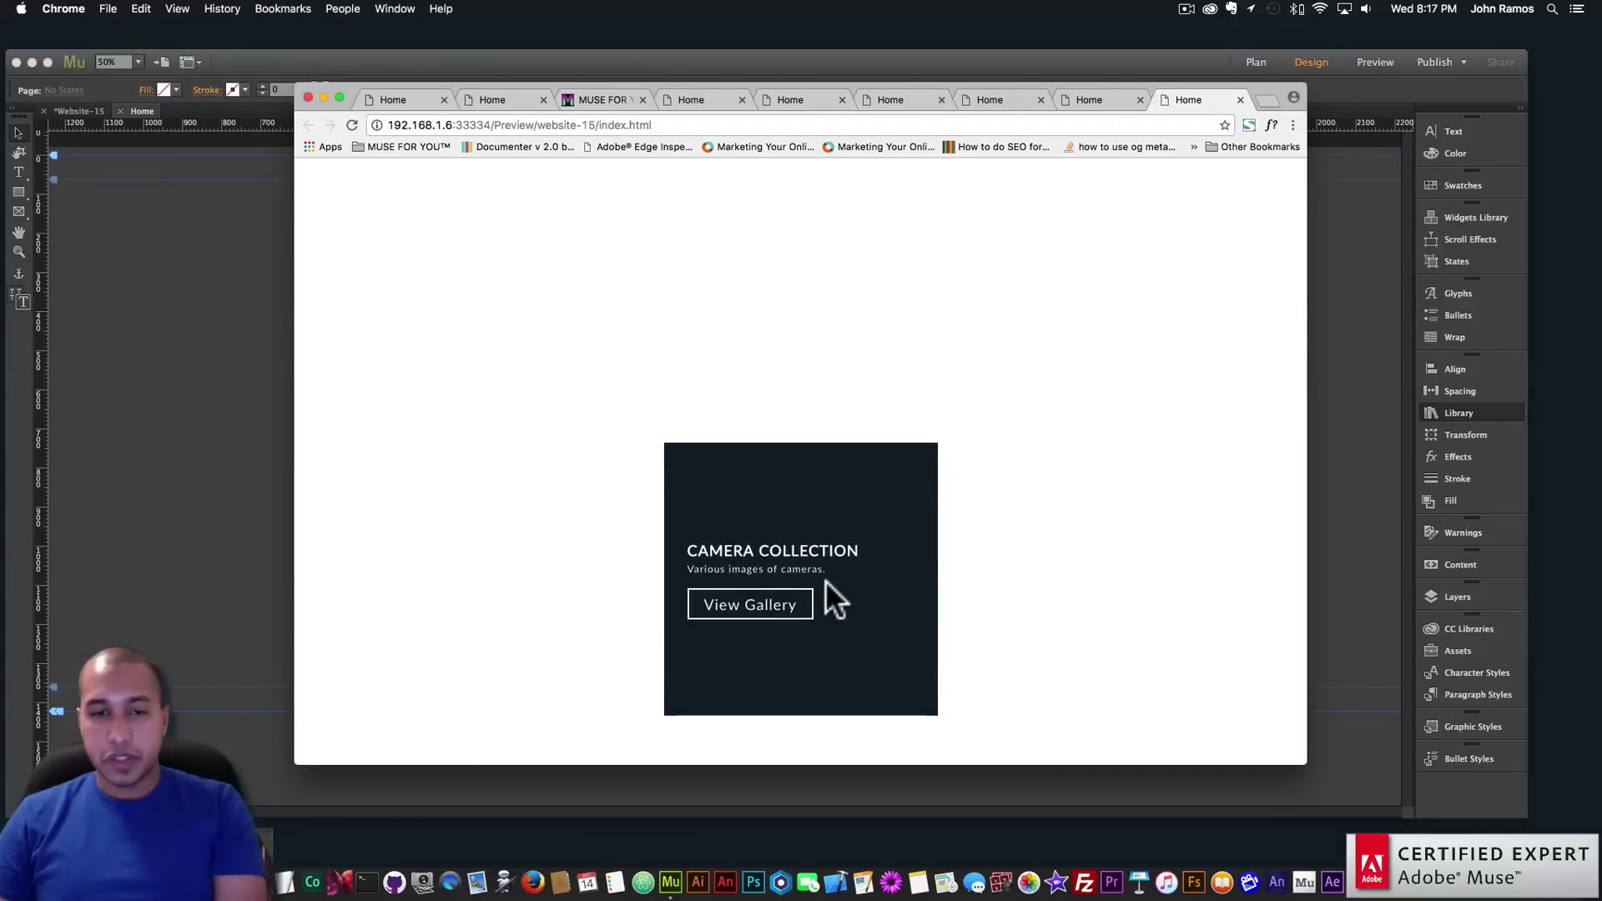
click(775, 602)
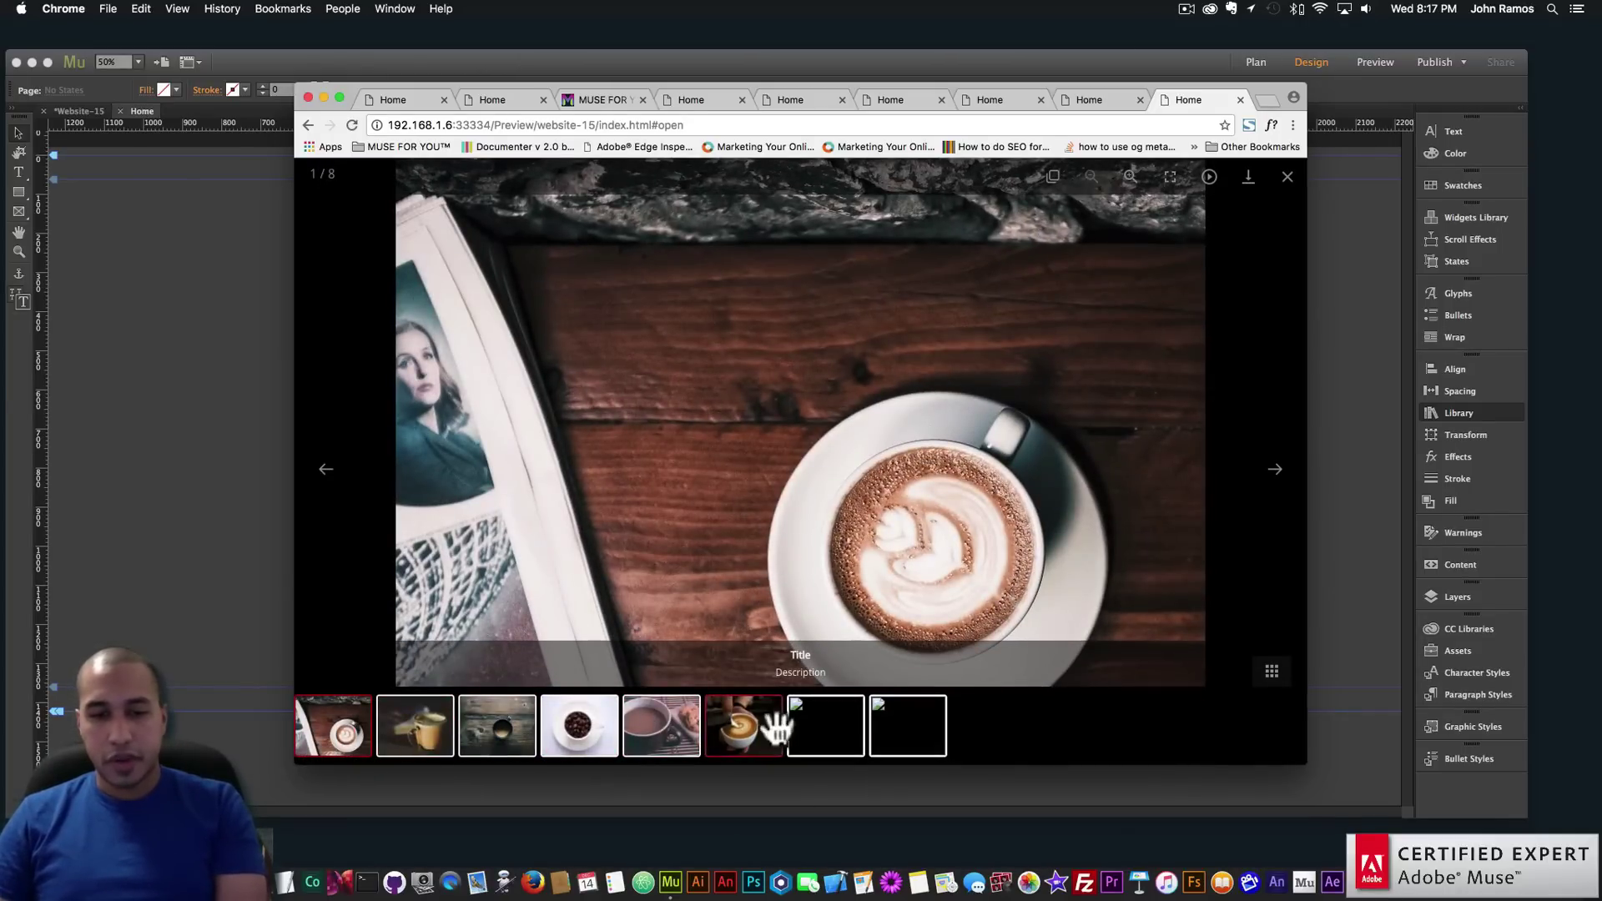
Return to Adobe Muse and change the hover box's heading to COFFEE COLLECTION and its paragraph to "Various images of coffee."
click(234, 370)
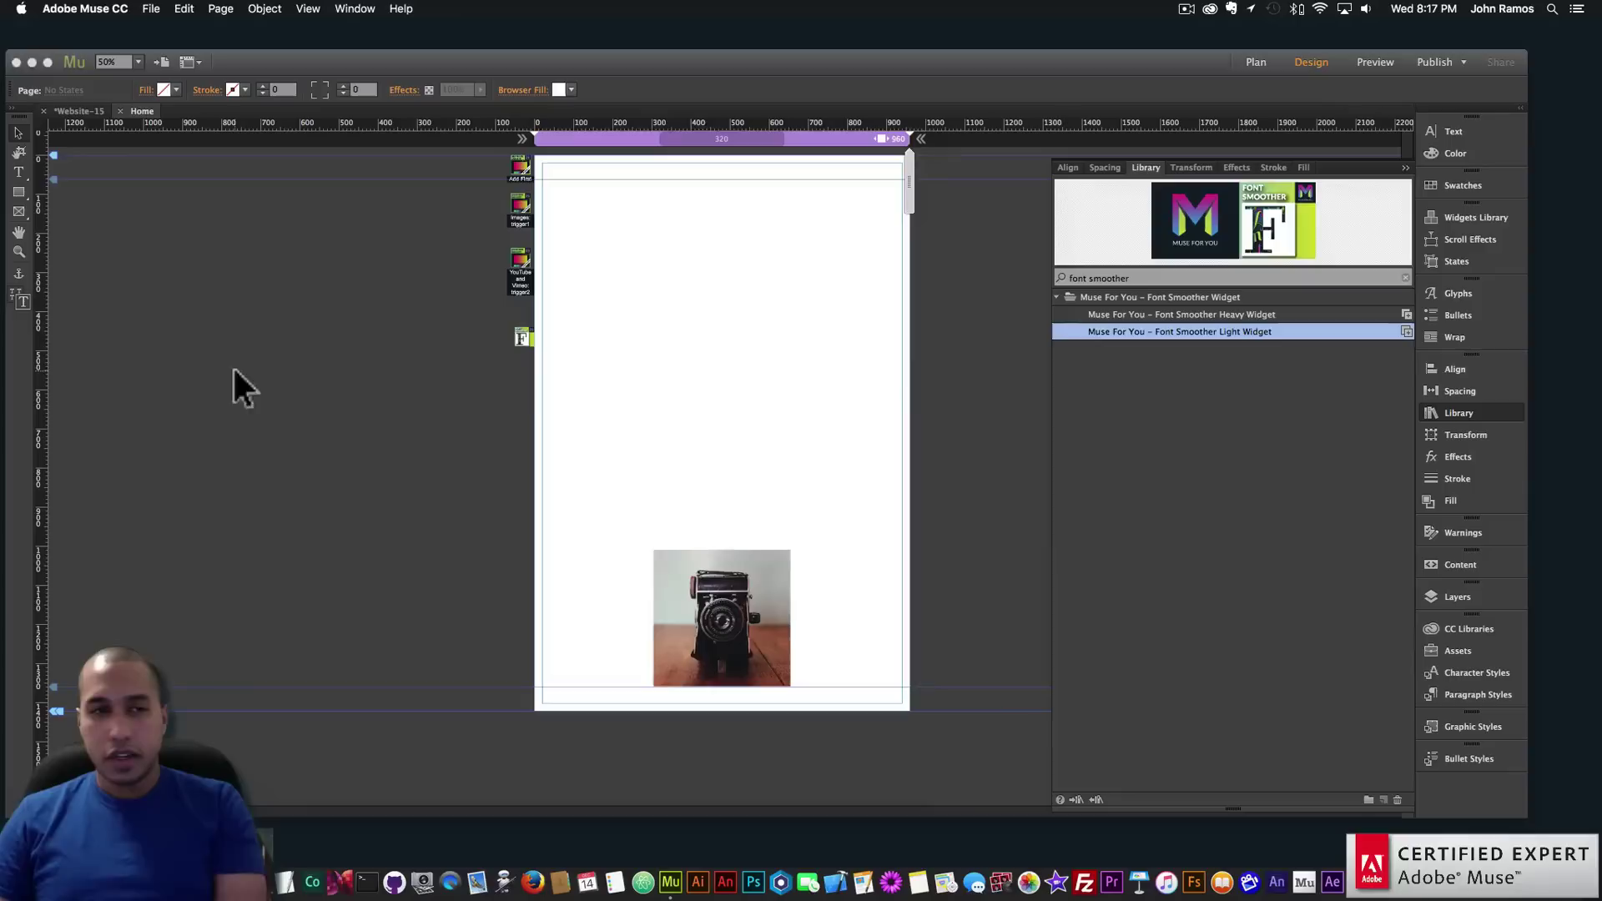
click(733, 567)
click(805, 548)
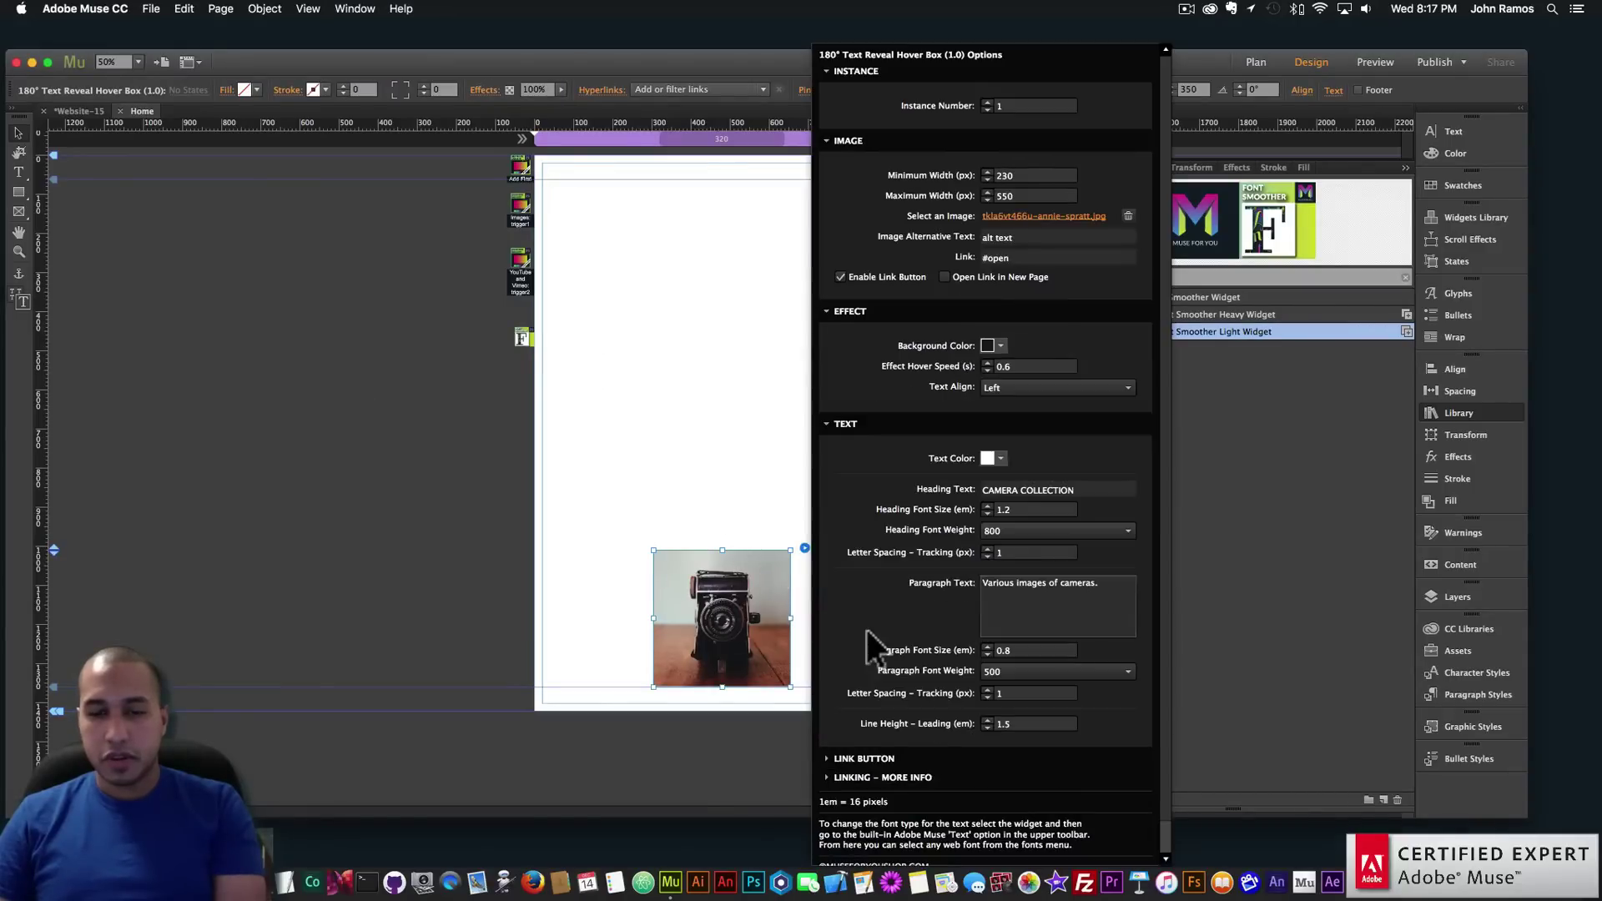
double_click(1006, 489)
text(COFFEE)
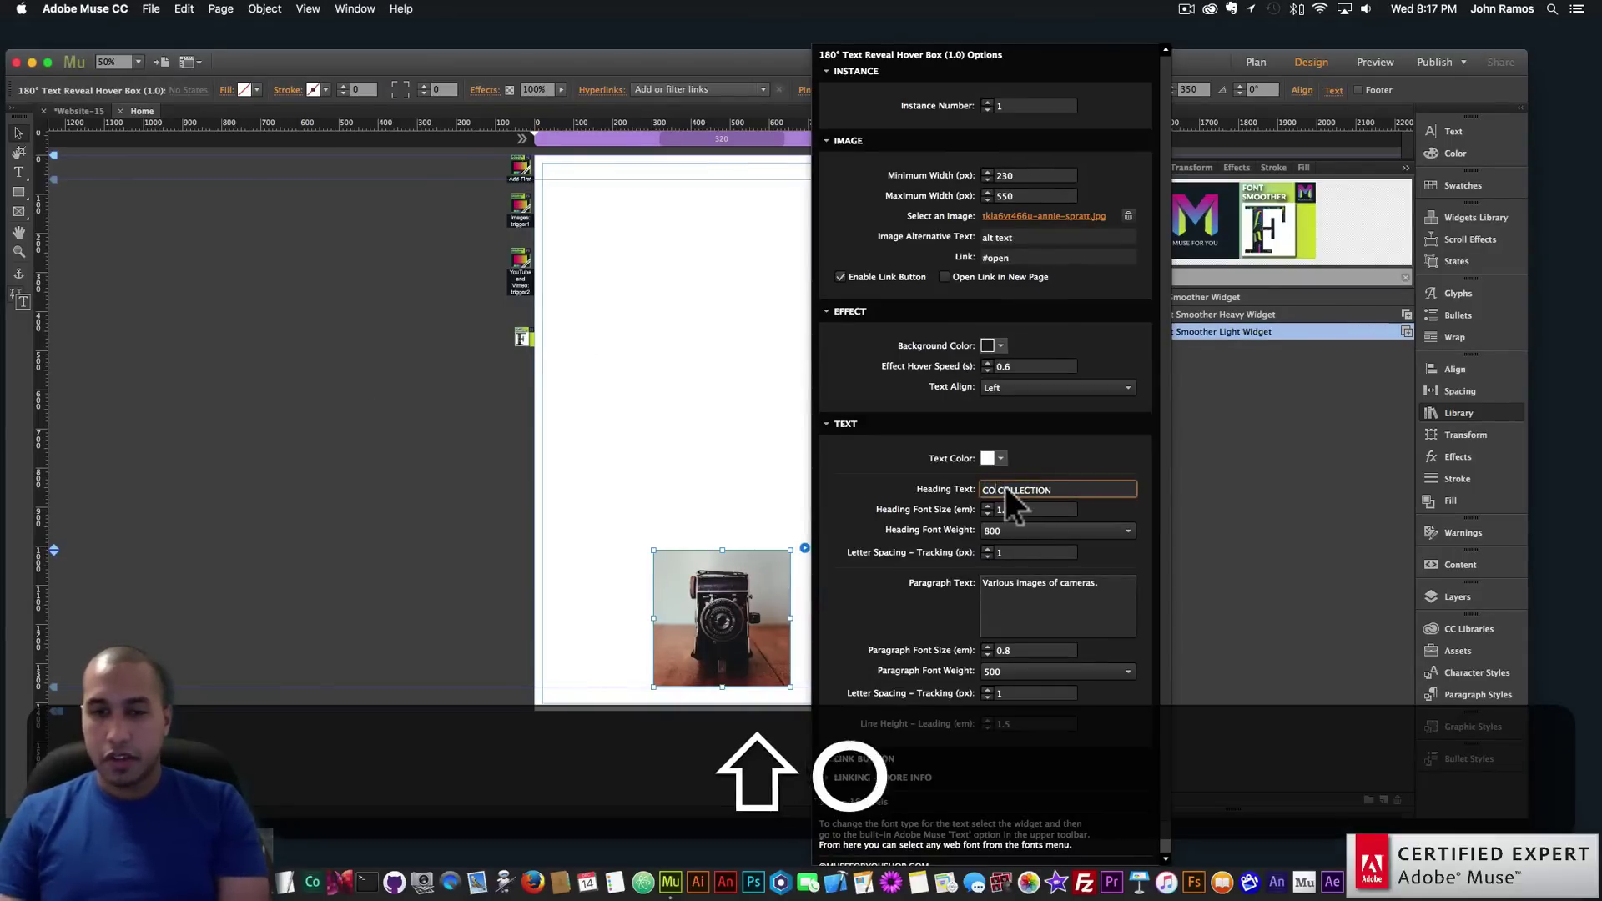
click(1026, 576)
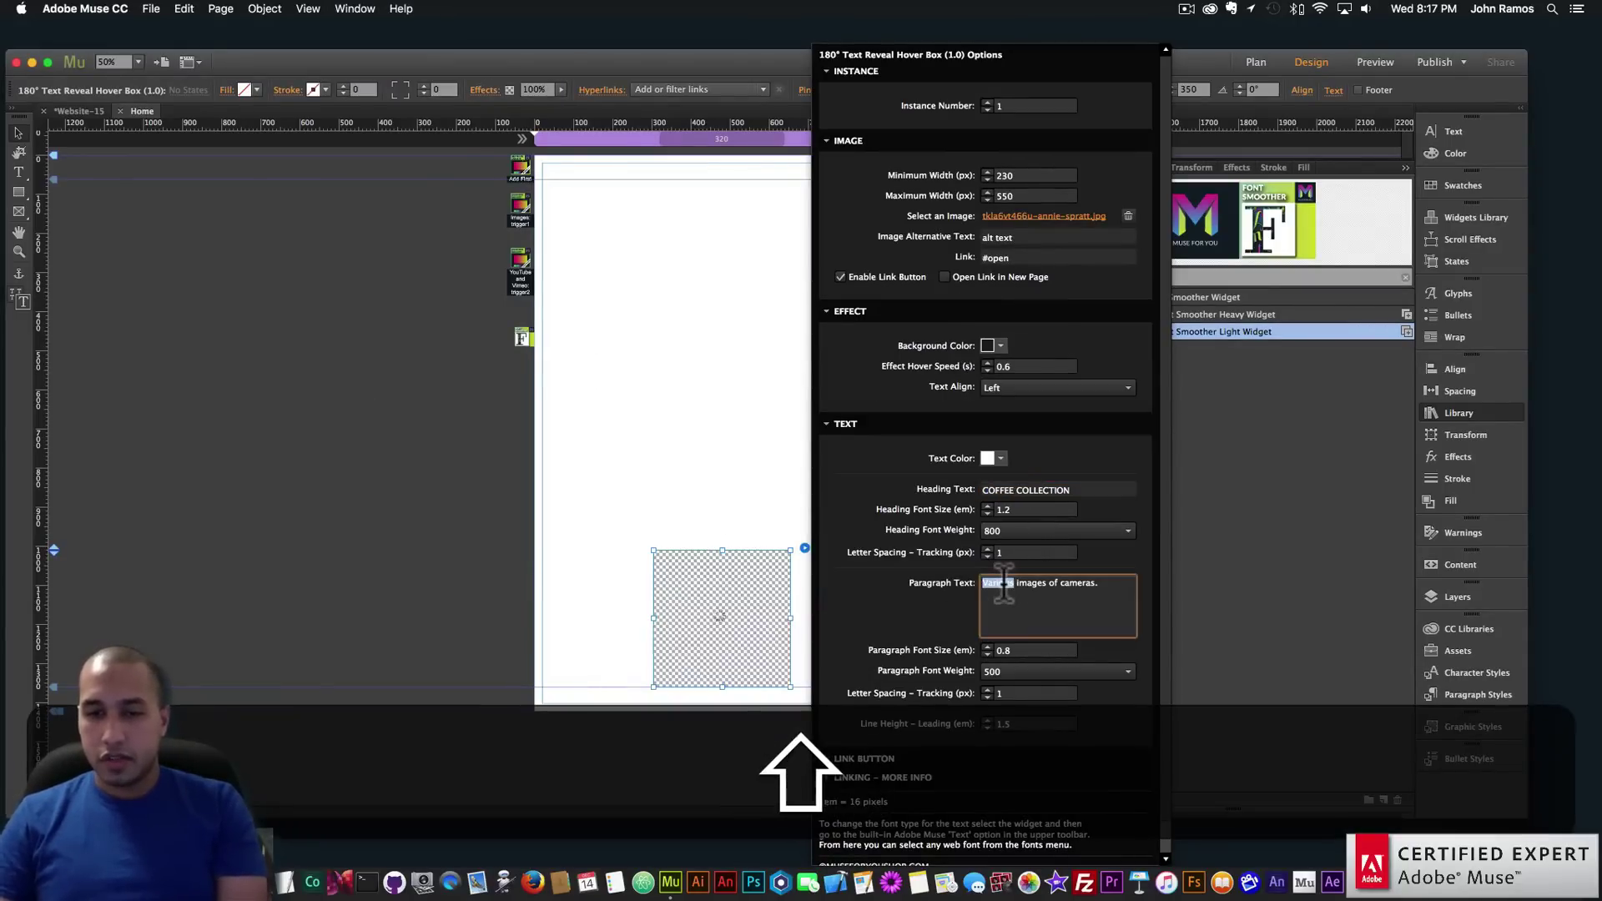
double_click(1079, 582)
text(cofi)
key(BackSpace)
text(fee)
key(Return)
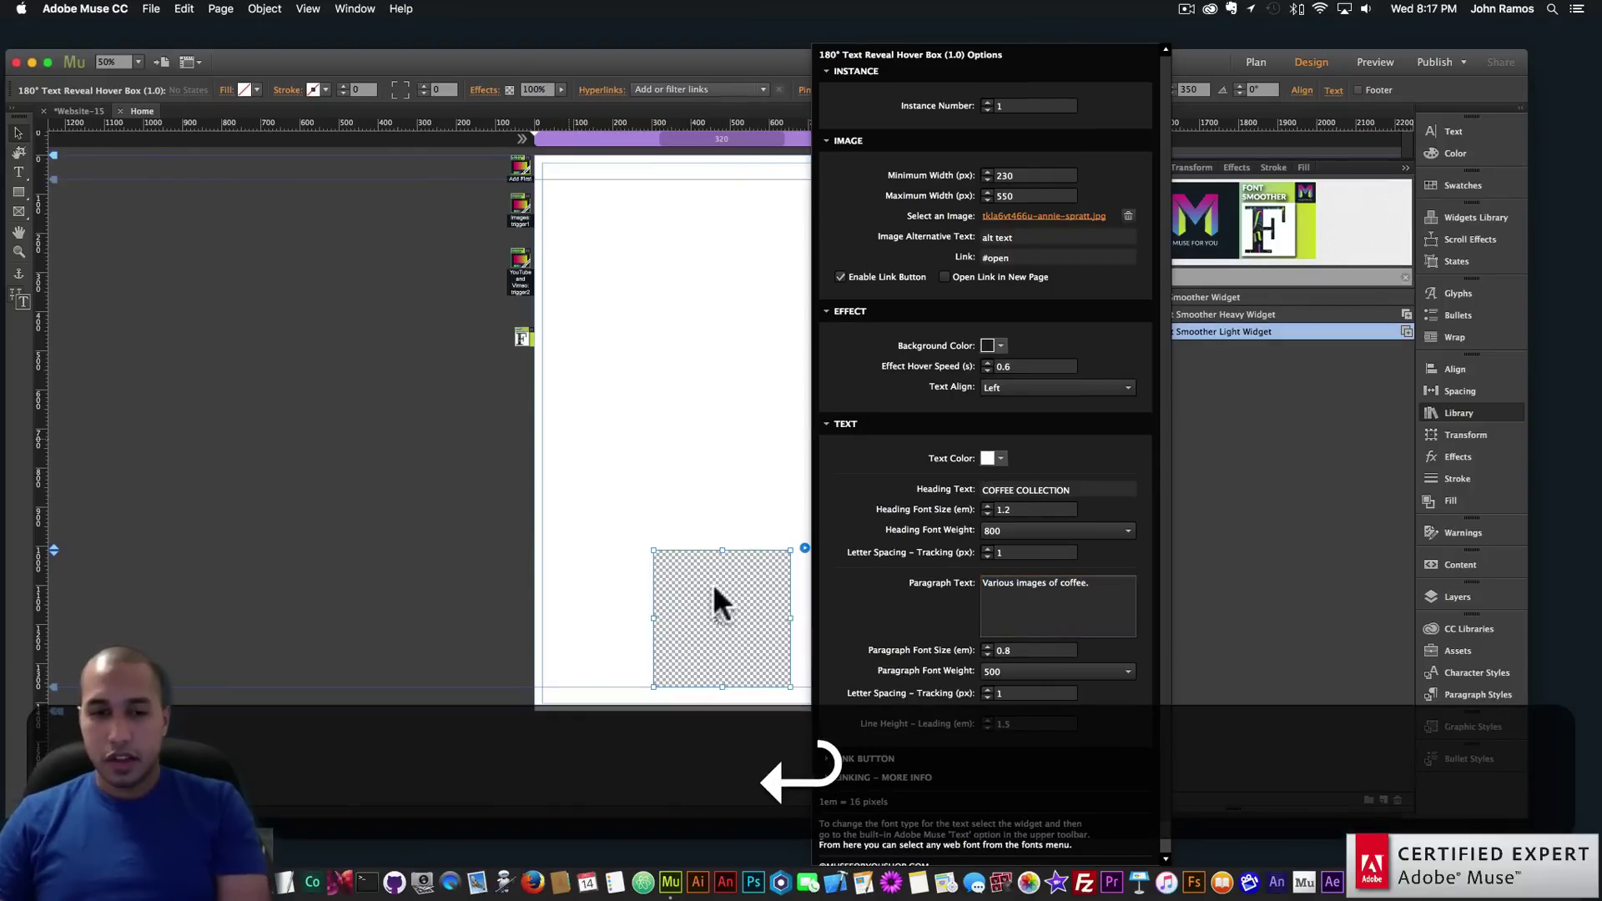
Replace the hover box's camera image with the vd0k9zcxjou coffee photo and move the box up to about X 305, Y 238
click(793, 567)
click(803, 548)
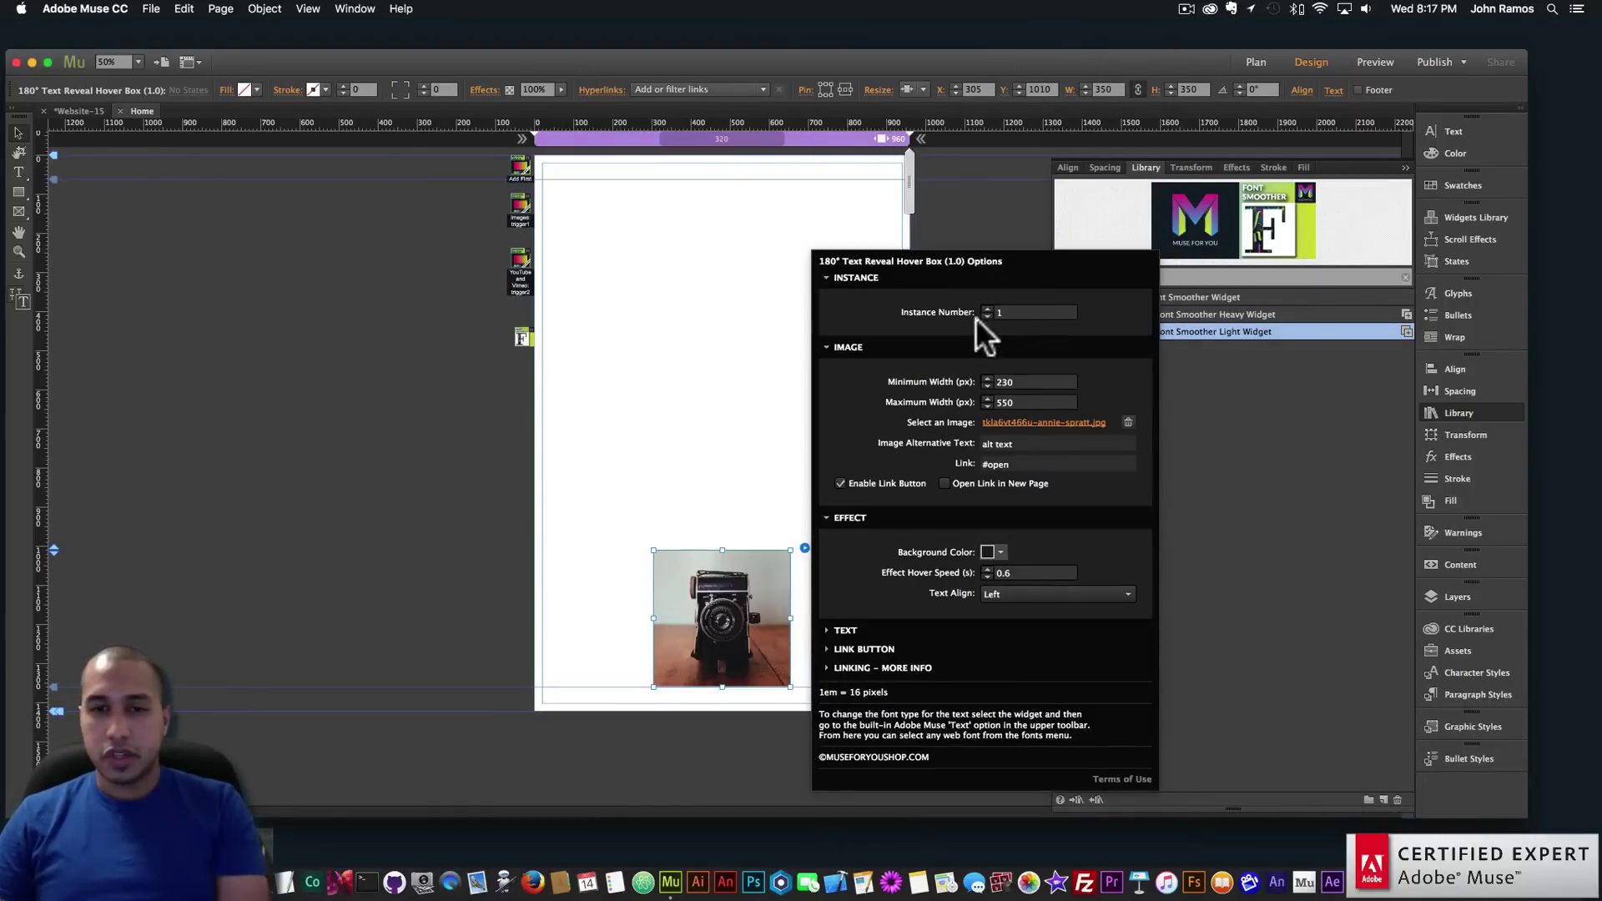
click(1045, 423)
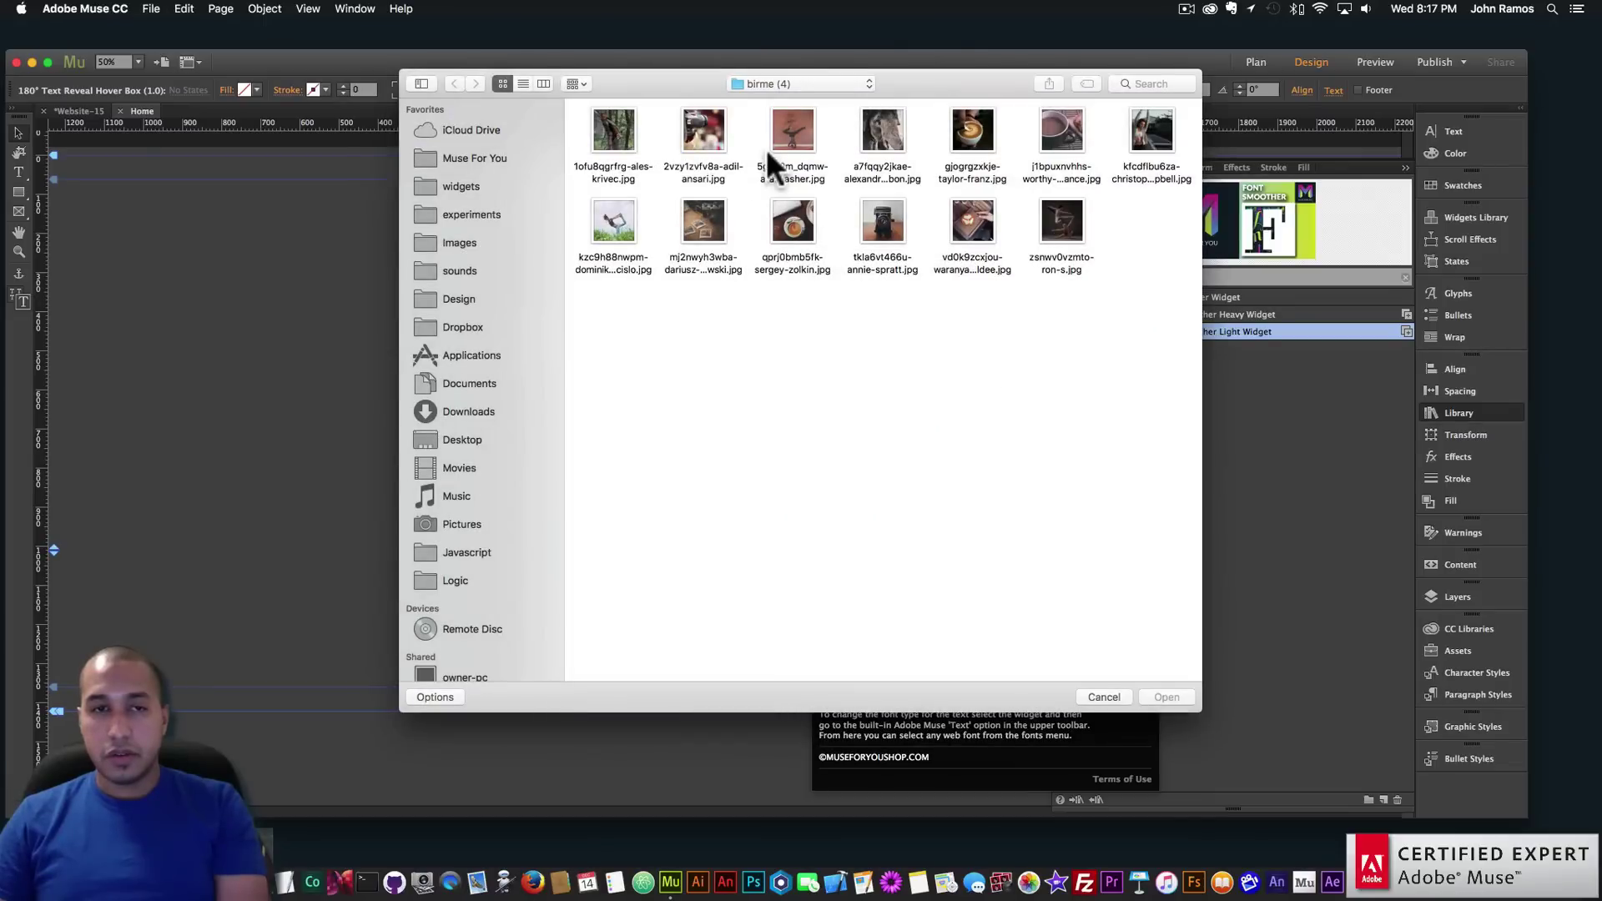
click(975, 125)
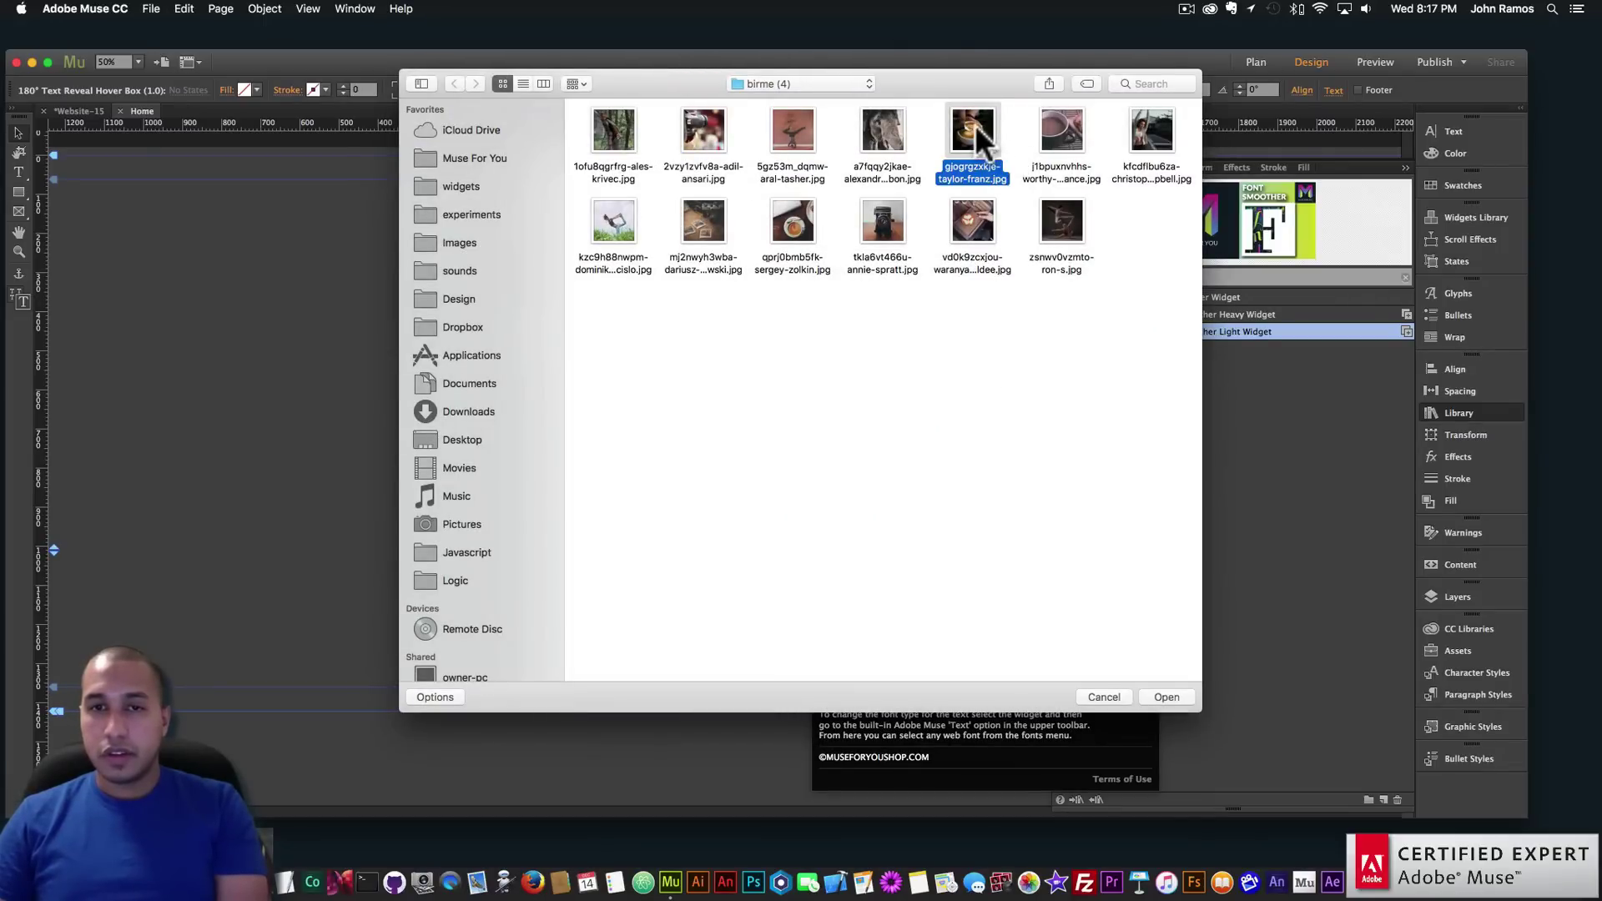
double_click(961, 245)
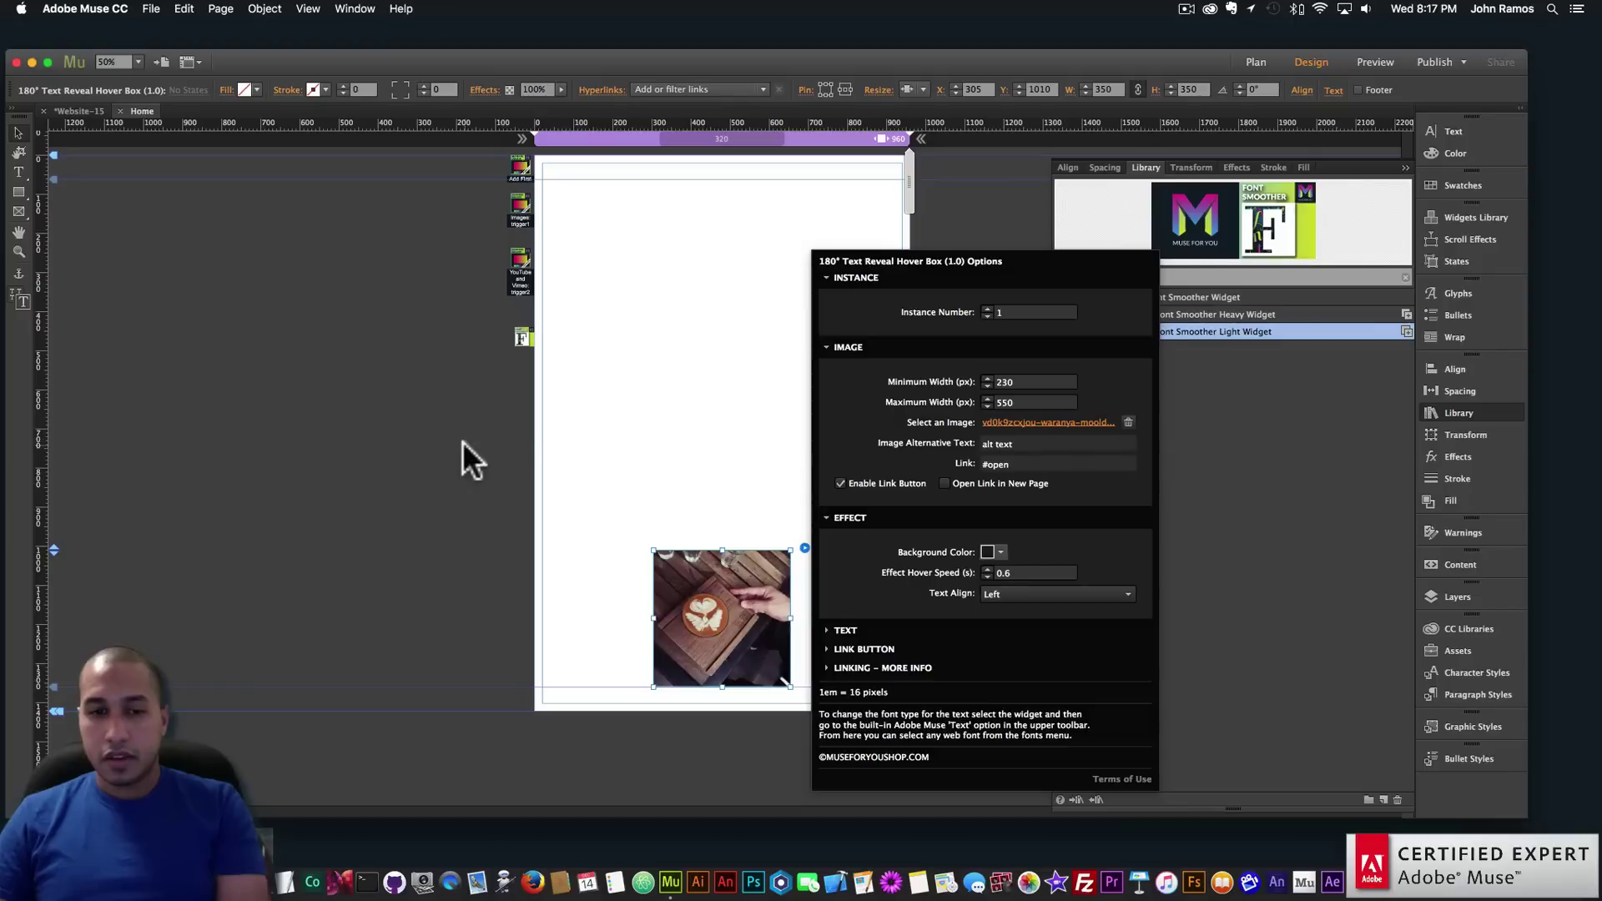
key(Escape)
click(706, 618)
drag(706, 618, 708, 314)
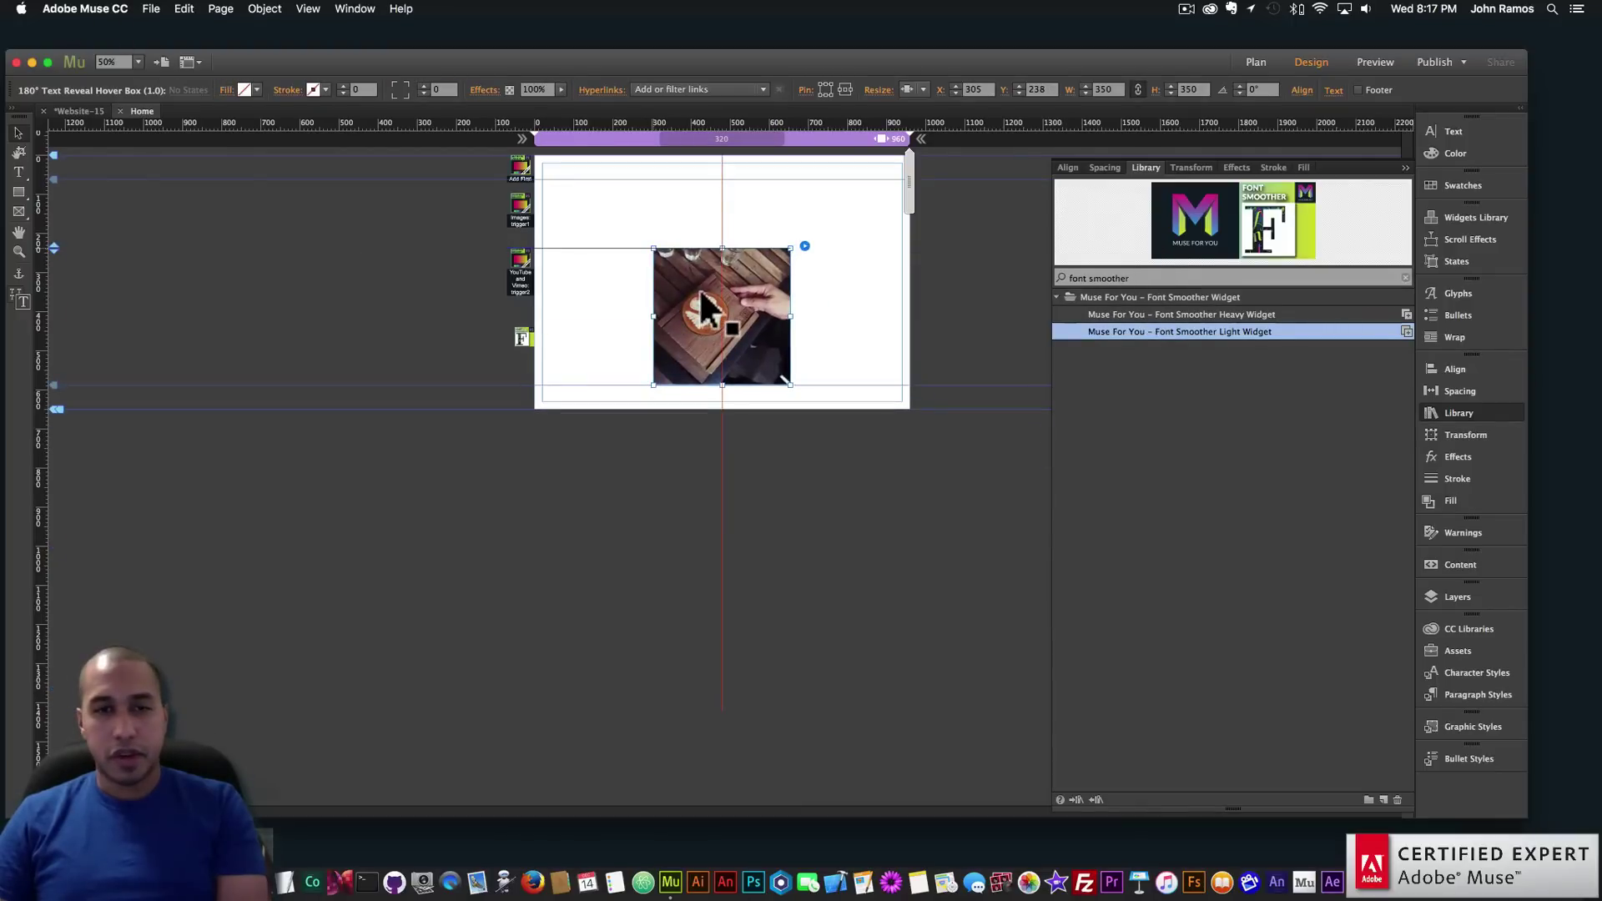
Preview the page in the browser, open the coffee gallery through View Gallery and advance the lightbox to the fourth image
click(151, 9)
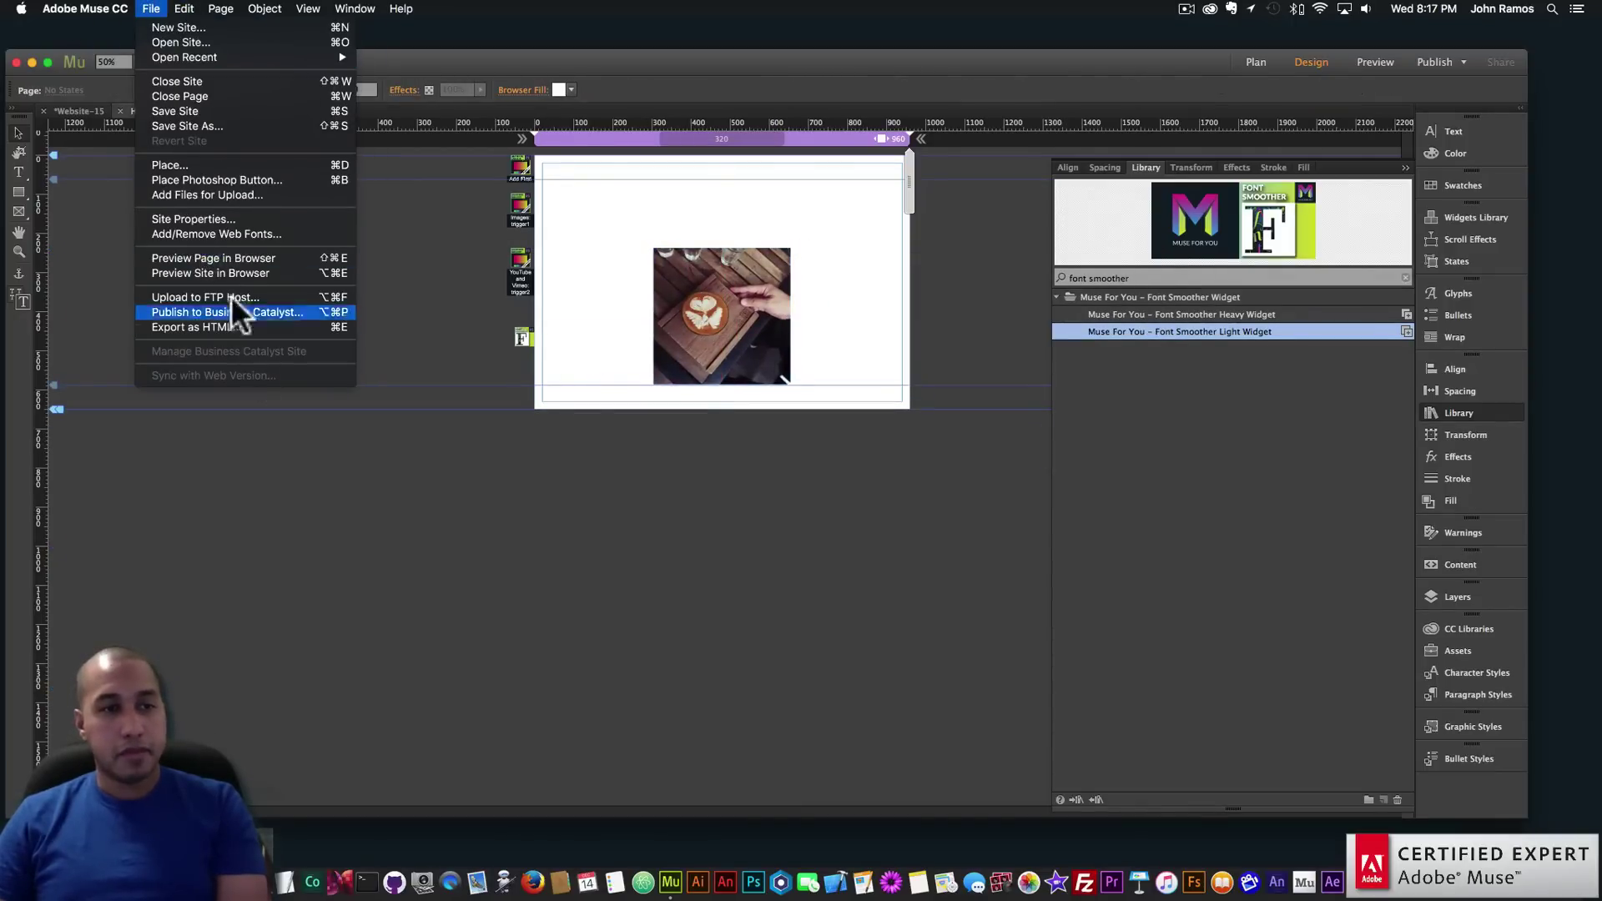
click(215, 258)
mouse_move(763, 546)
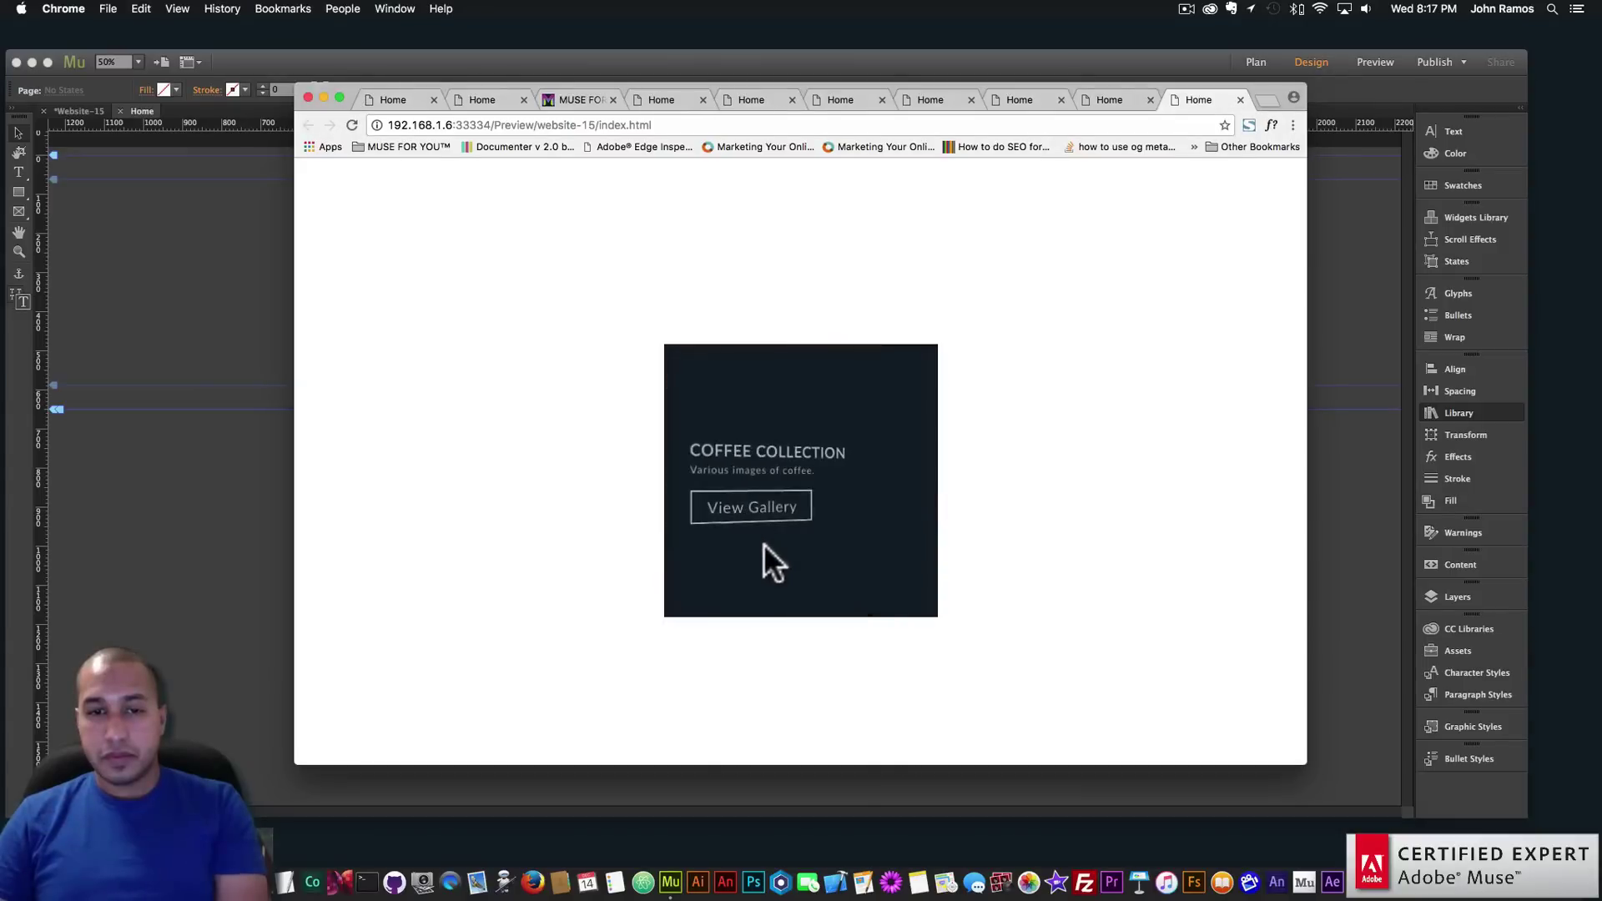
click(761, 511)
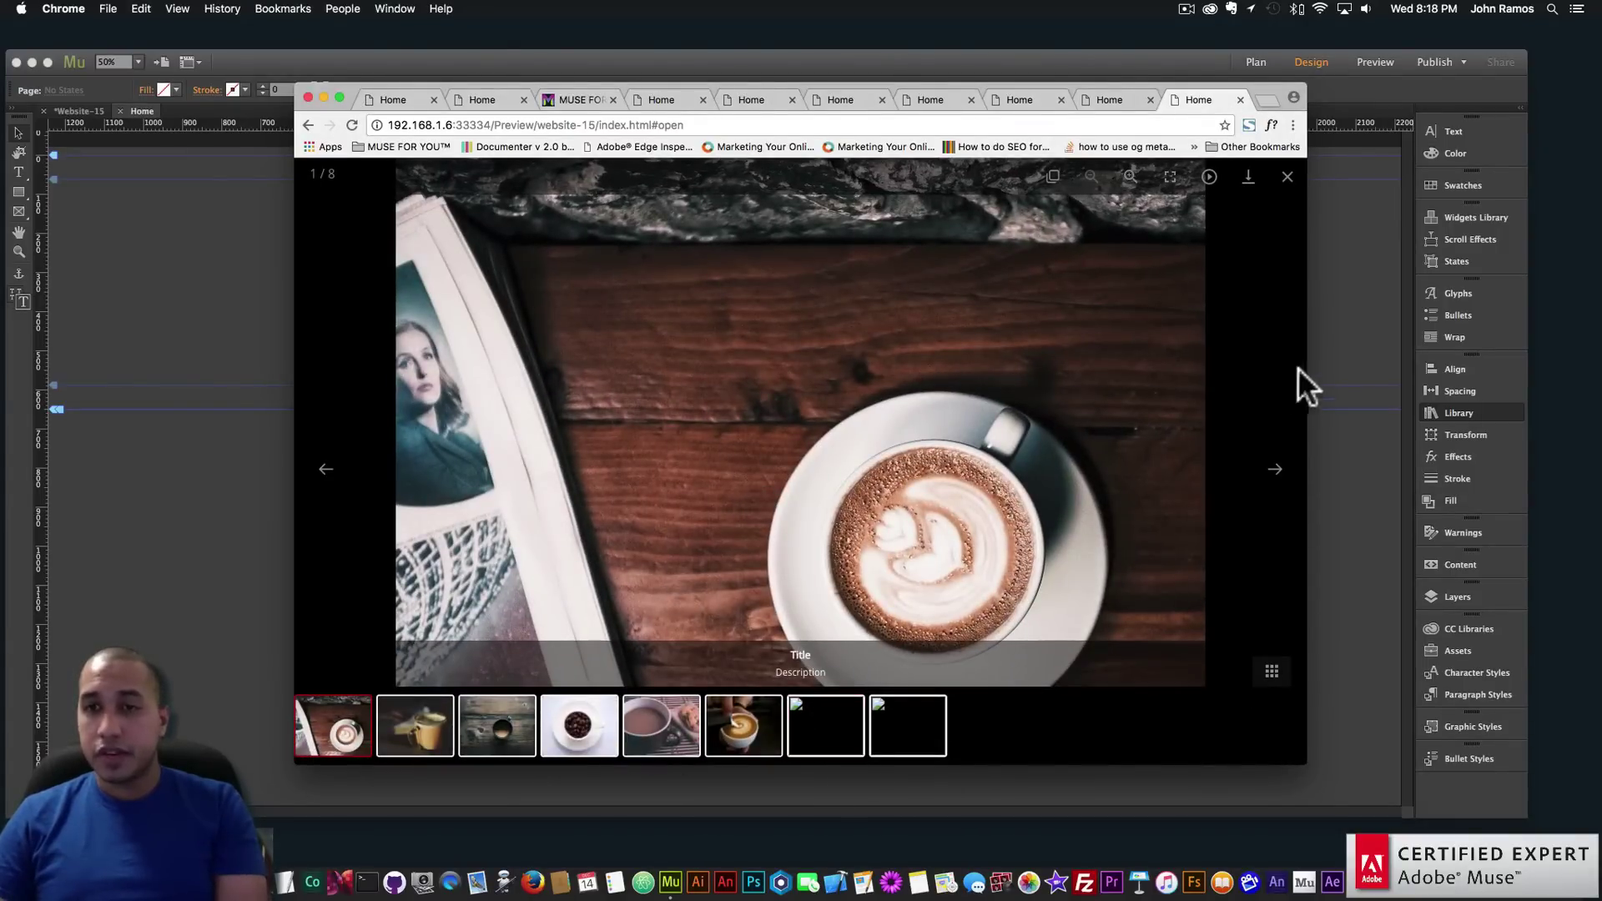
click(1280, 488)
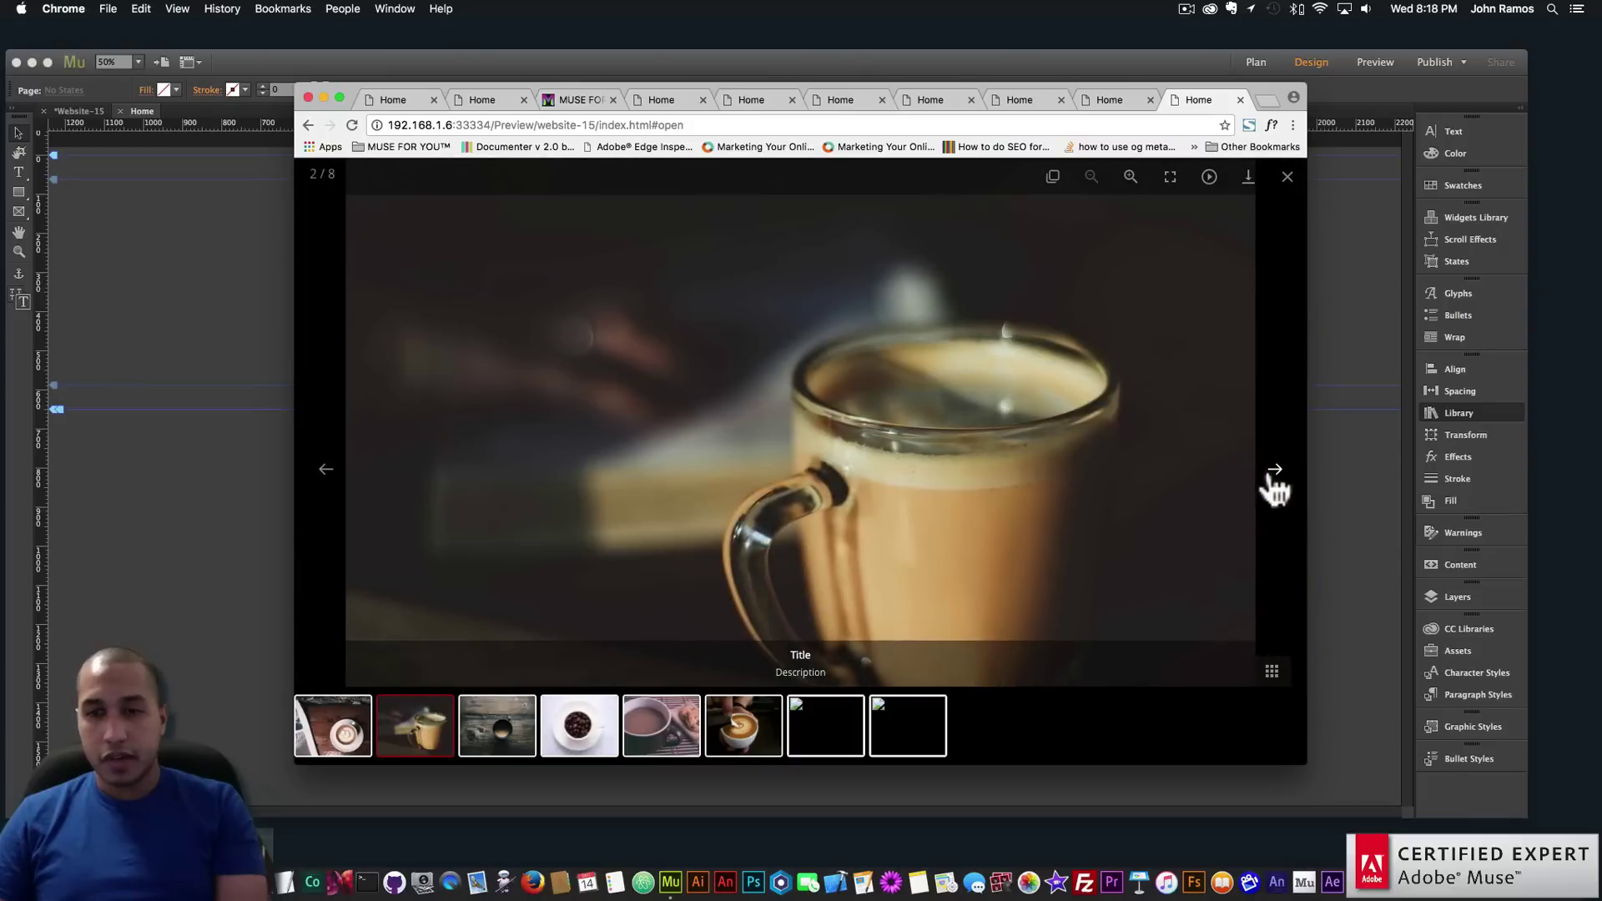
click(1275, 491)
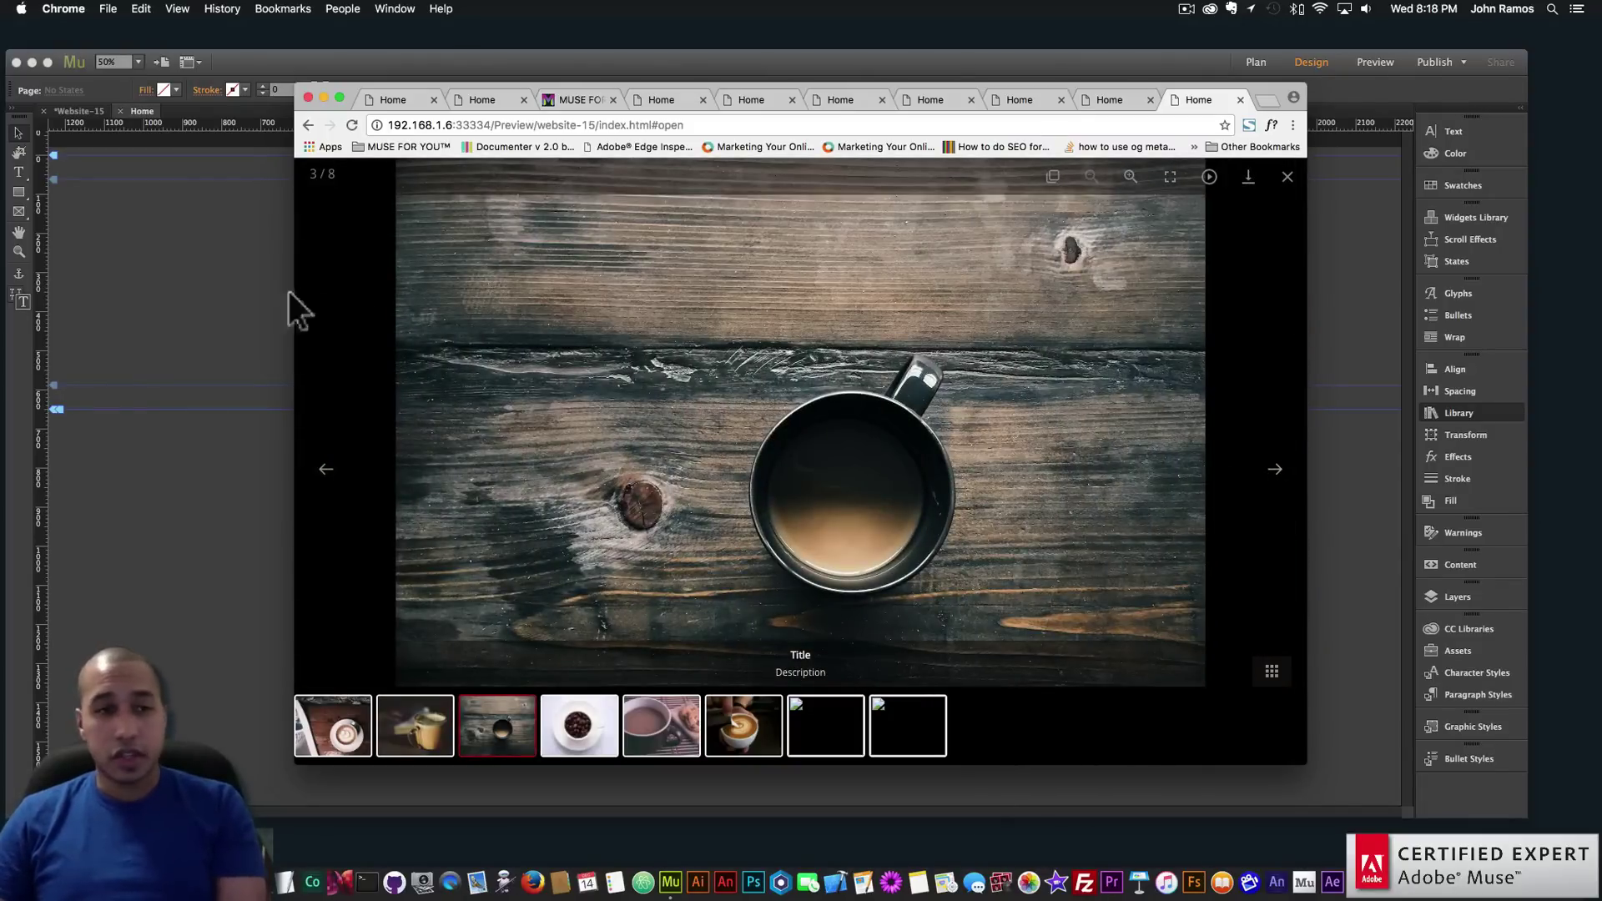
click(1281, 488)
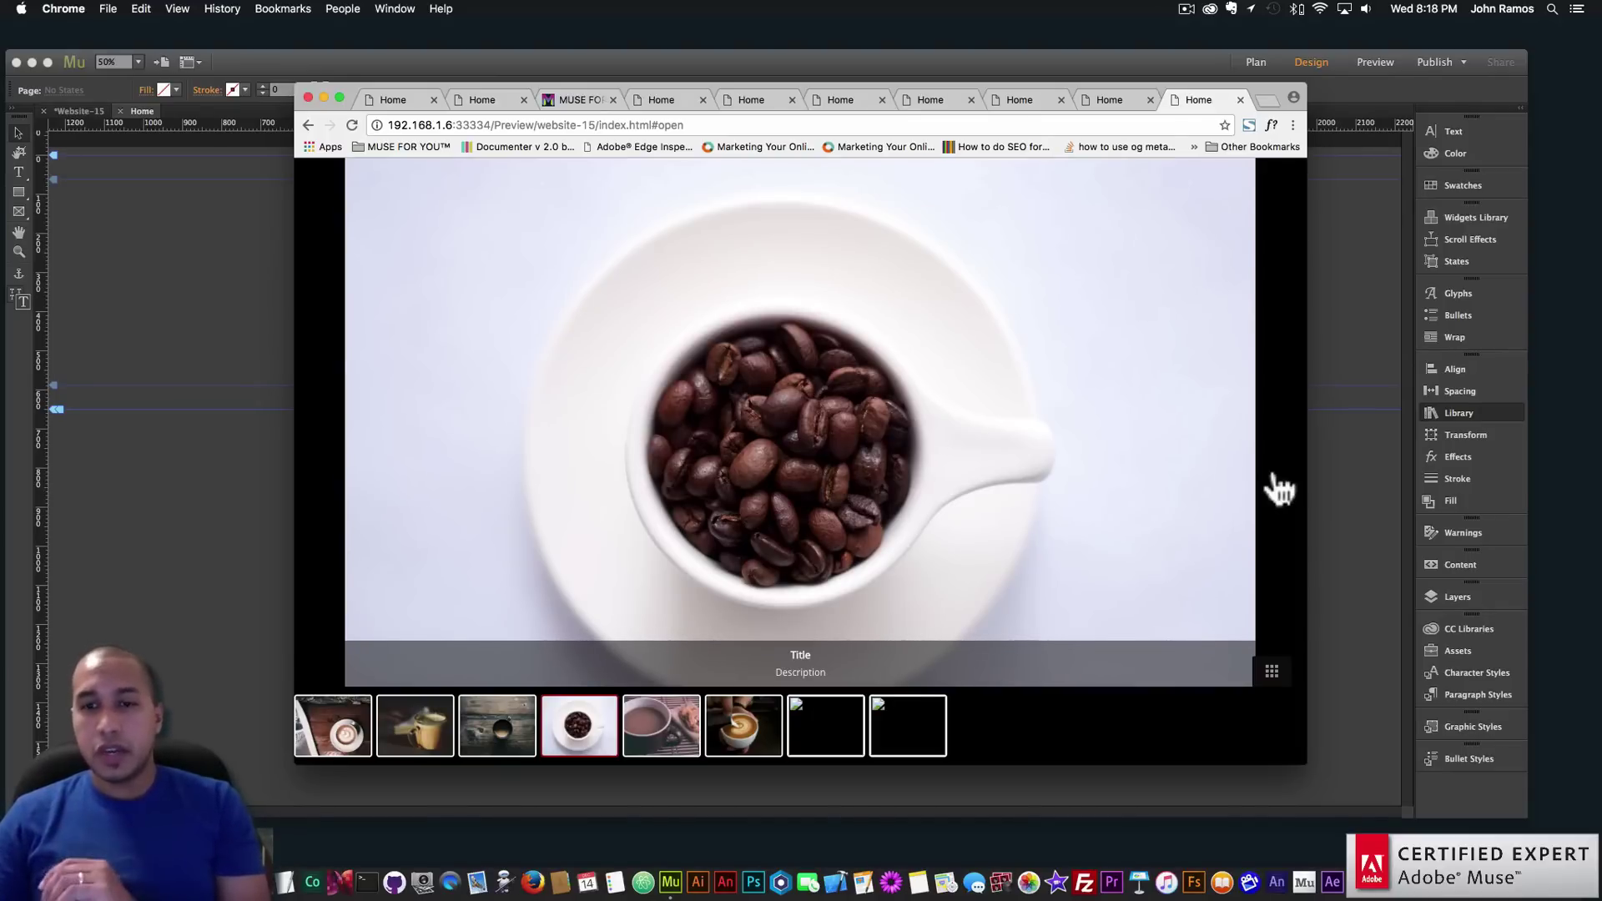
Open museforyoushop.com in a new browser tab
click(1264, 99)
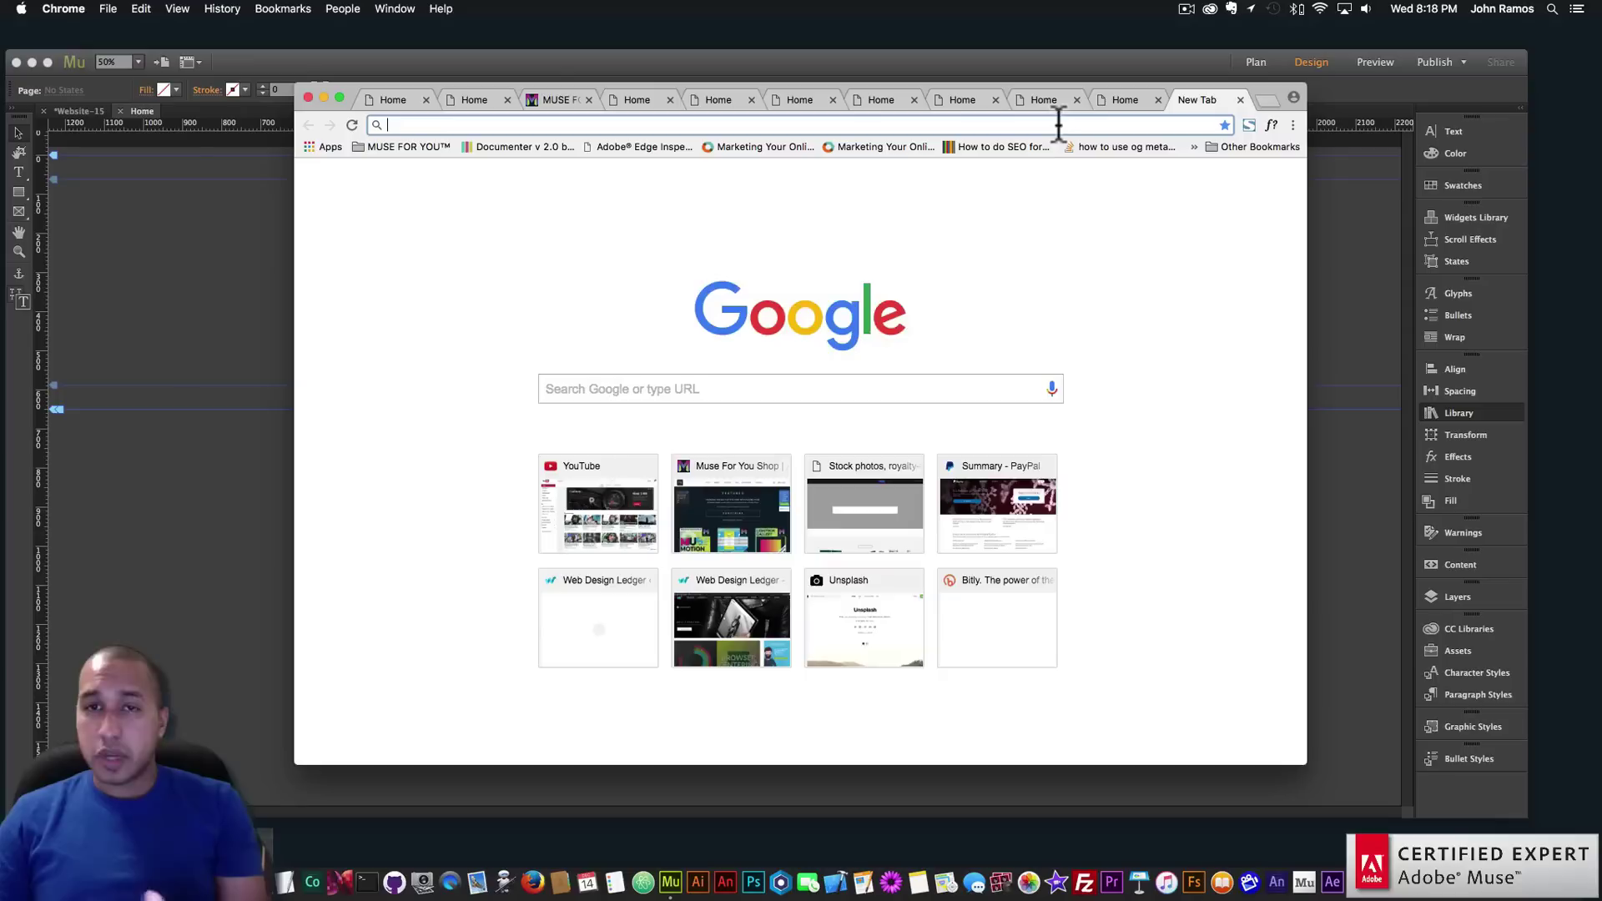
text(museof)
key(BackSpace)
key(BackSpace)
key(BackSpace)
key(BackSpace)
key(BackSpace)
text(u)
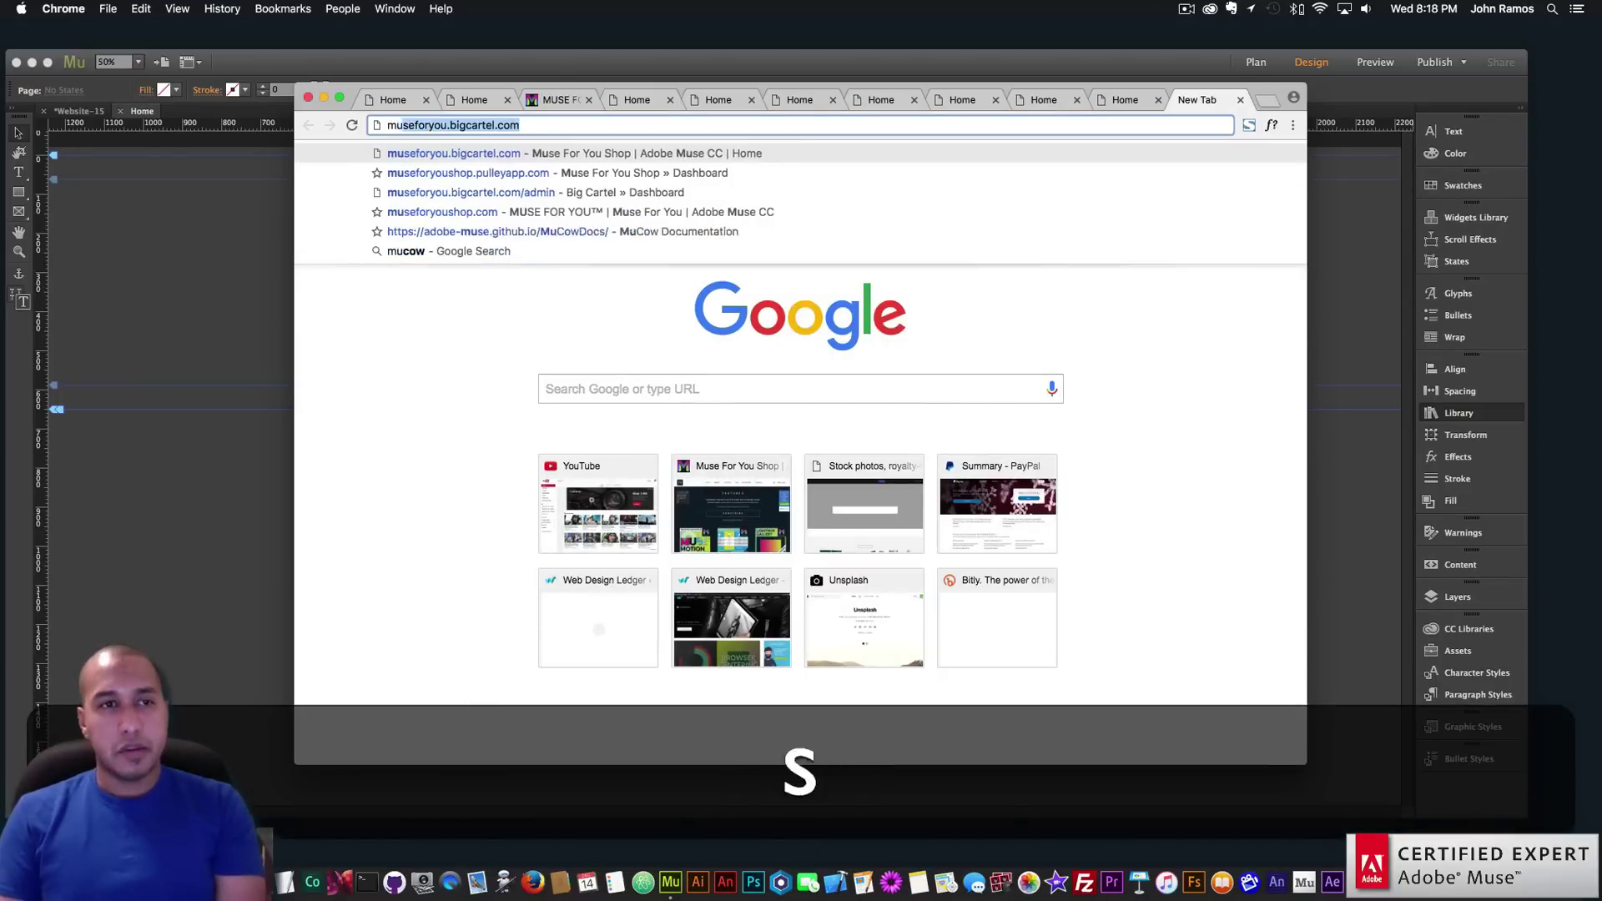
text(seforyoushop)
key(Return)
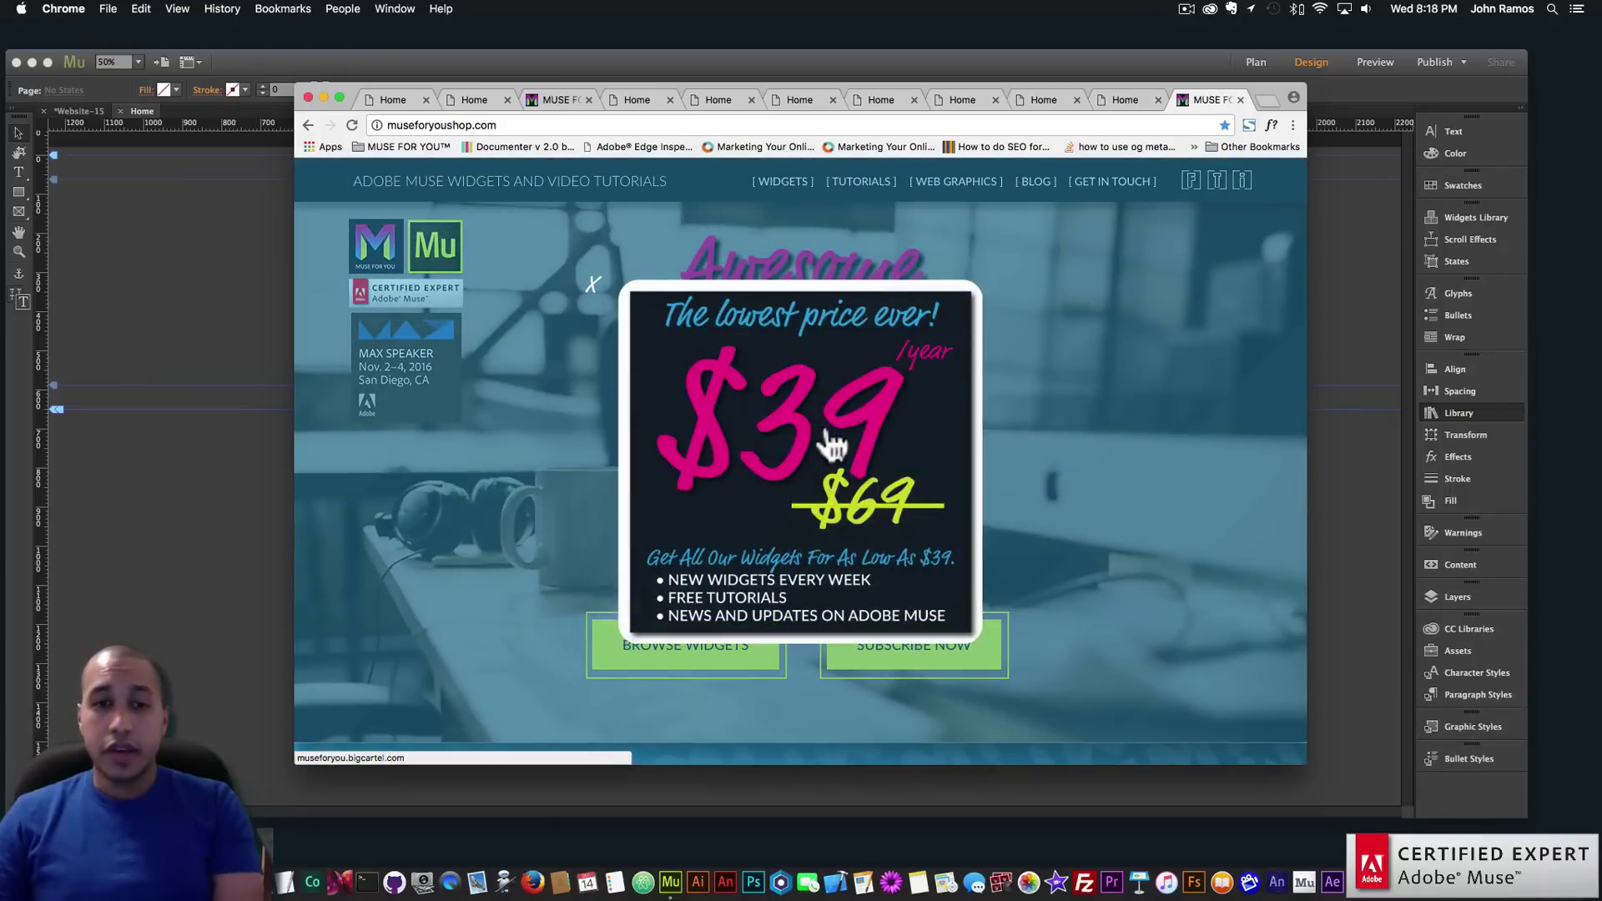
Enter the shop through the $39/year offer and review the Responsive Lightbox Gallery Widget product page through its version notes
click(823, 441)
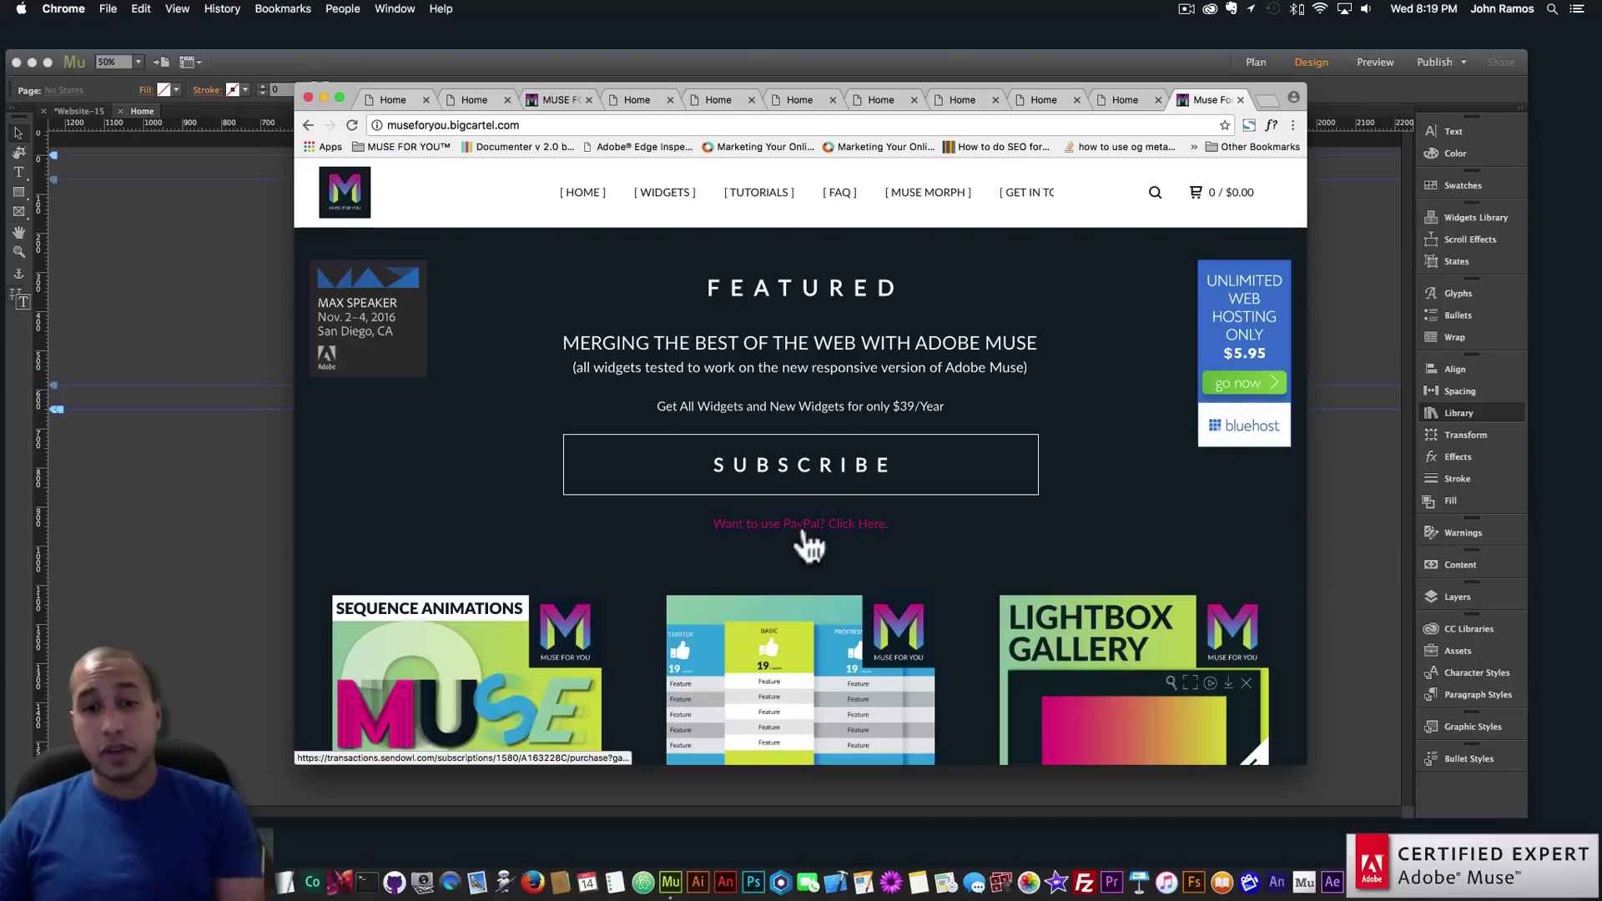
scroll(819, 538, down, 4)
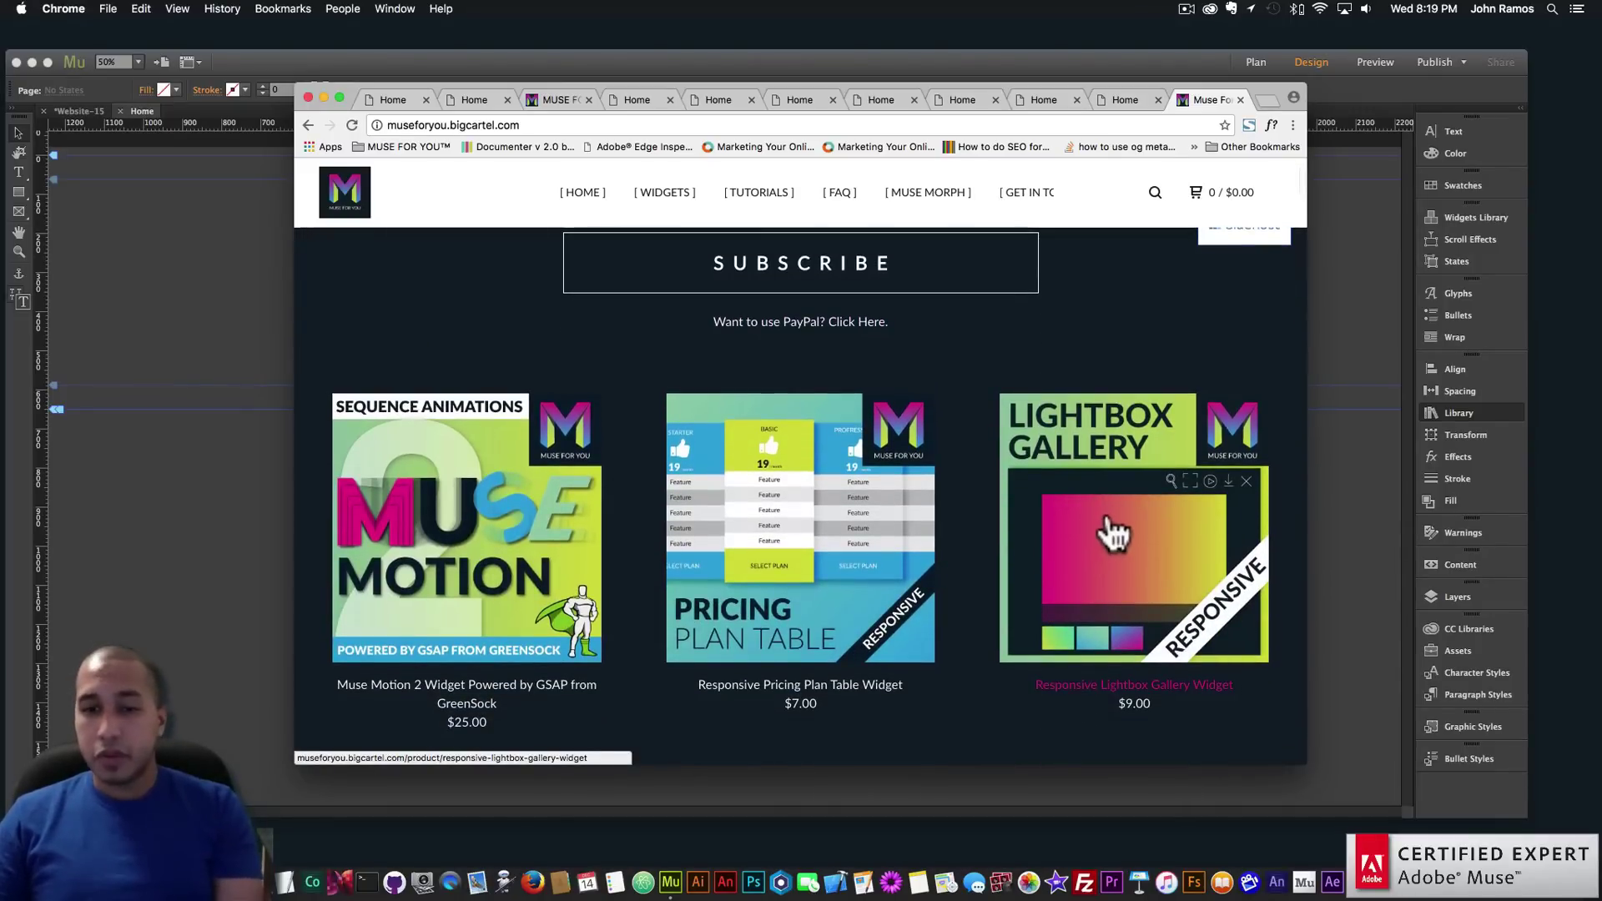
click(1106, 512)
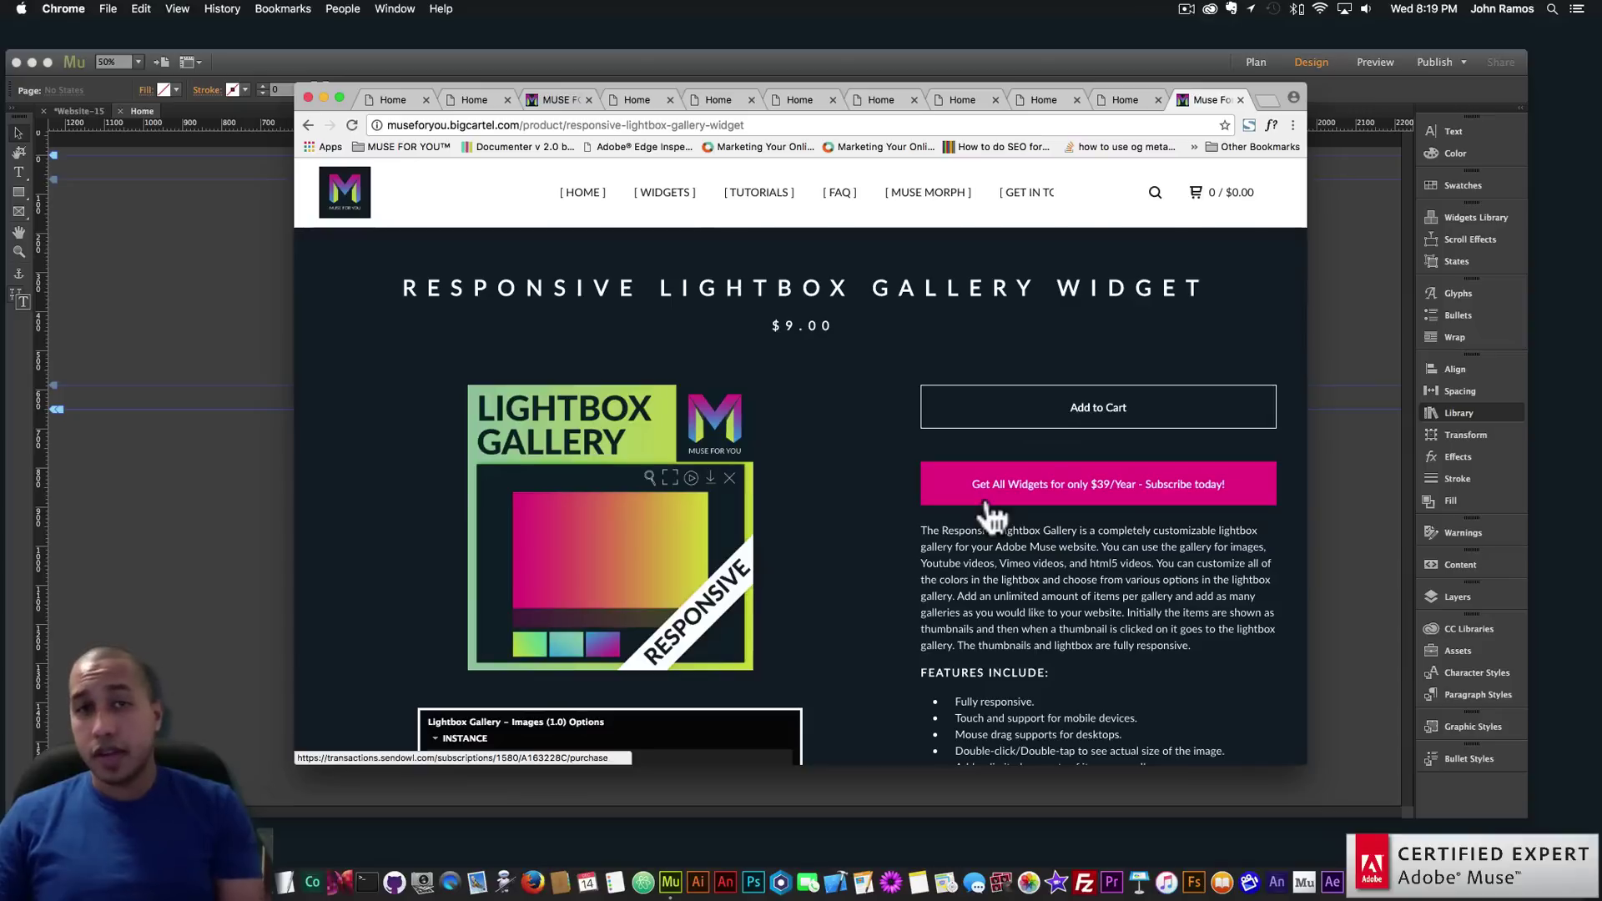
scroll(988, 506, down, 10)
scroll(818, 479, down, 8)
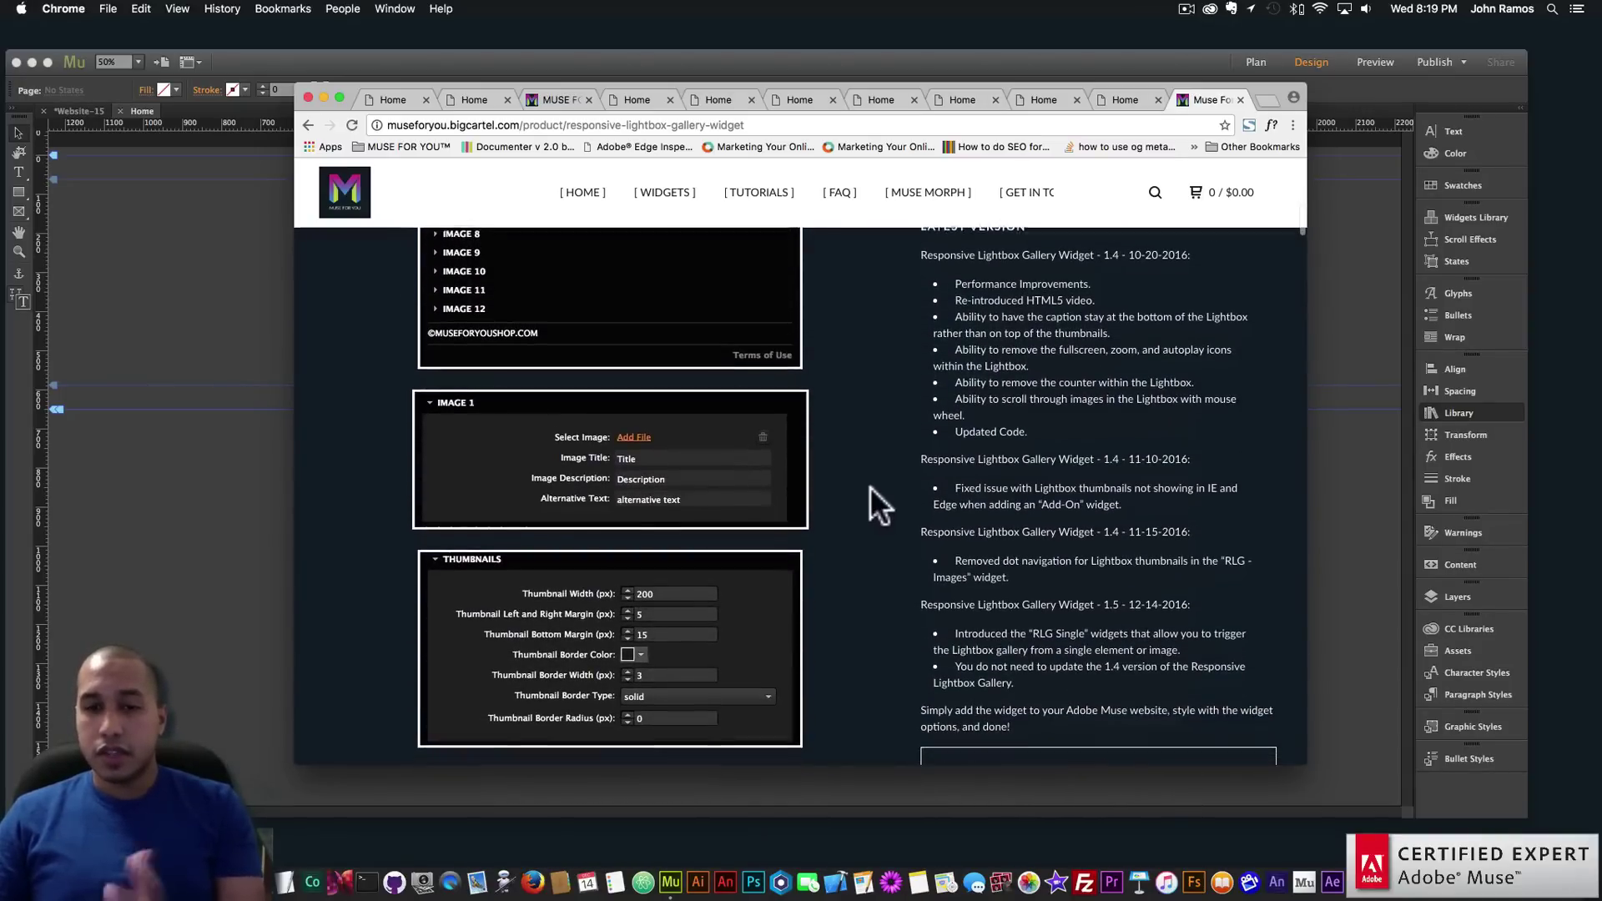
scroll(870, 487, down, 7)
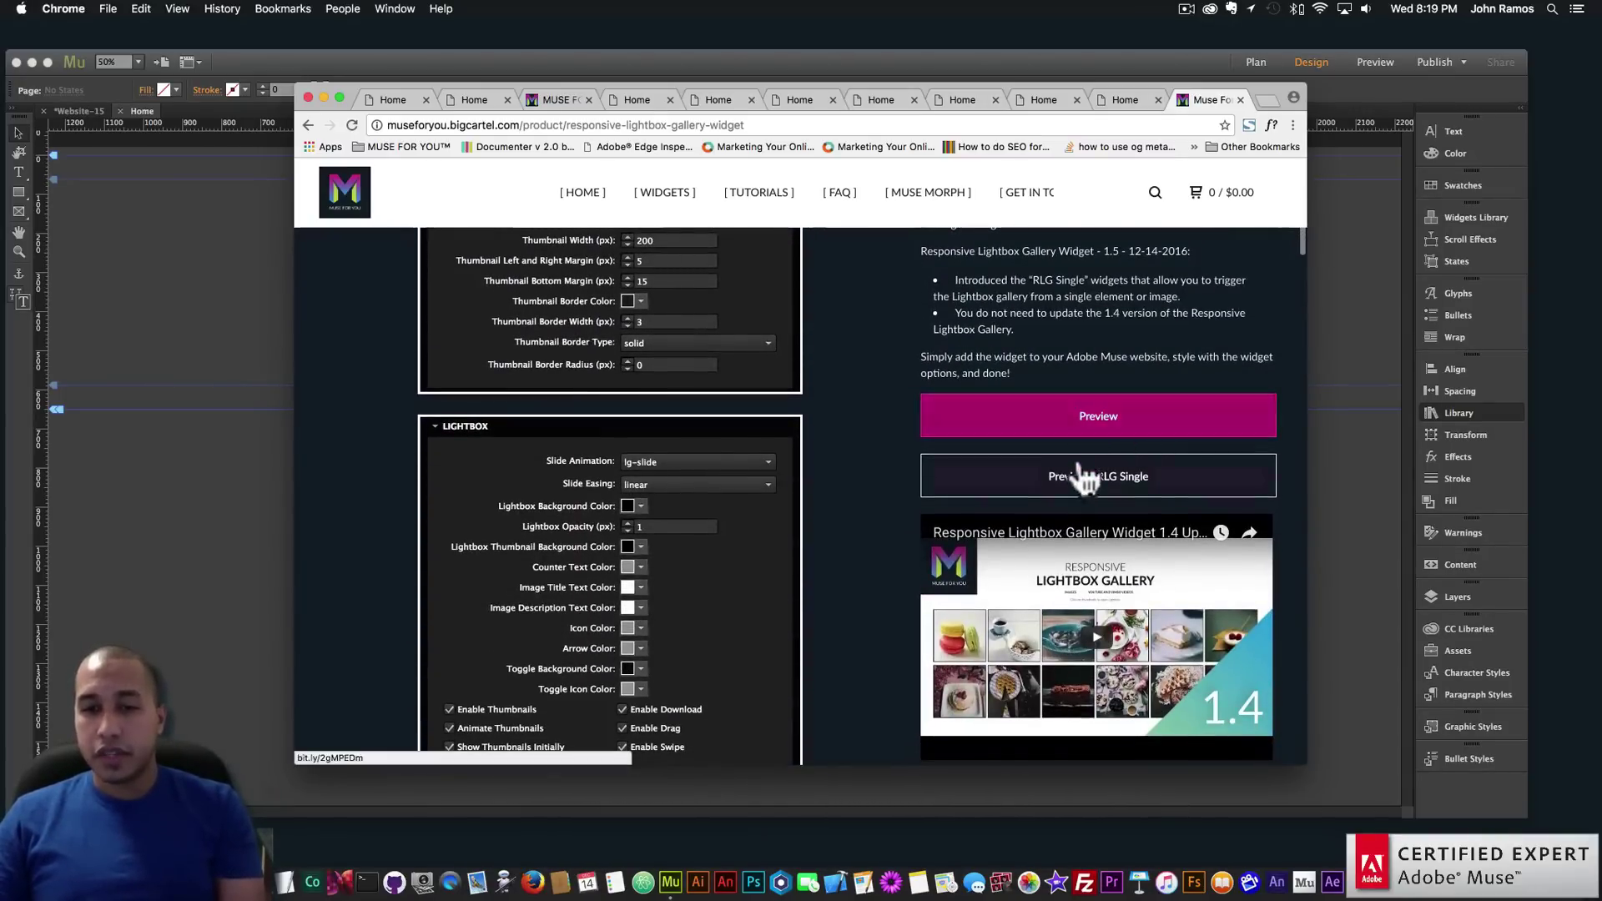
View the widget's RLG Single preview, return to the product page and look through the standard gallery preview
click(1081, 481)
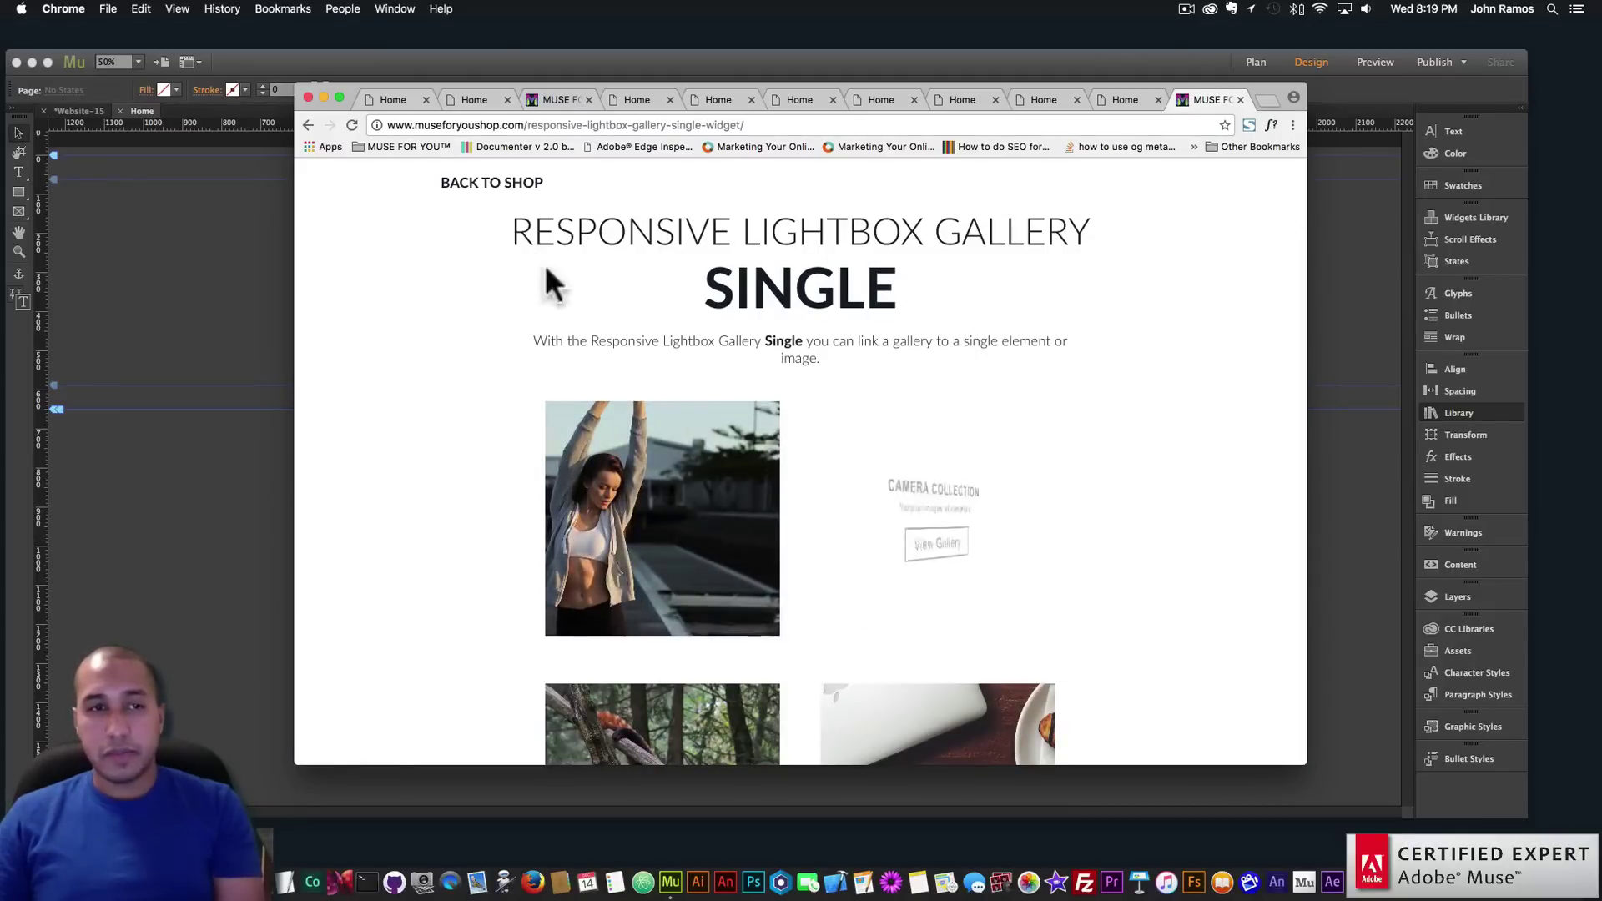
click(308, 125)
click(1037, 422)
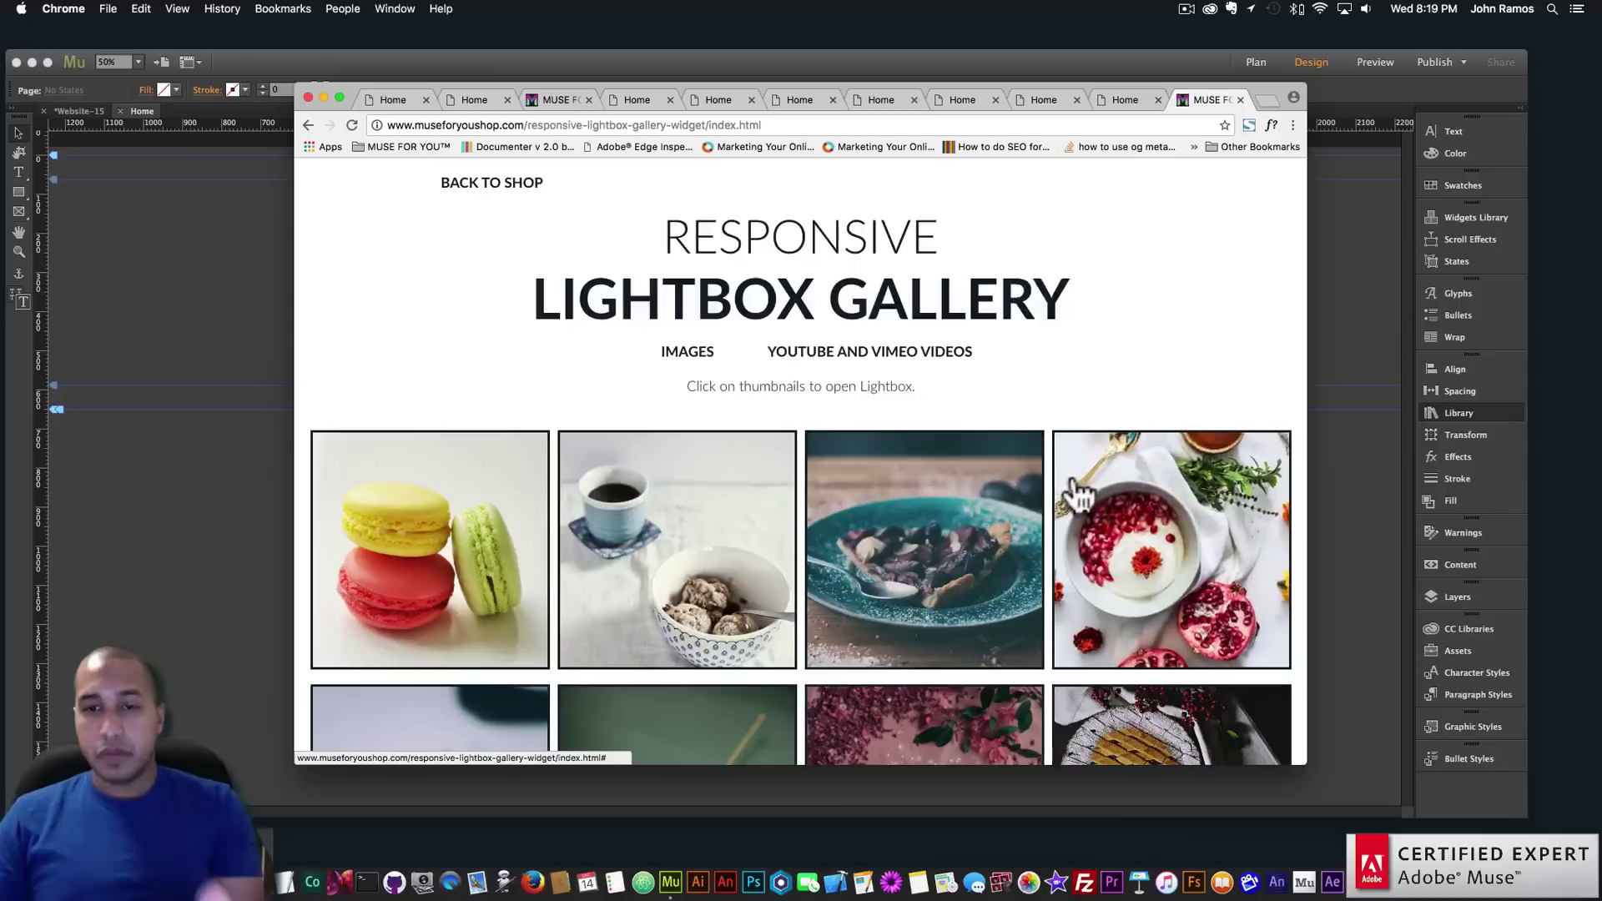
scroll(1096, 639, down, 5)
scroll(1096, 639, up, 5)
Return to the product page and examine its tutorial videos, comments and feature list
click(308, 126)
scroll(935, 501, down, 3)
scroll(1084, 450, up, 1)
scroll(1119, 434, up, 1)
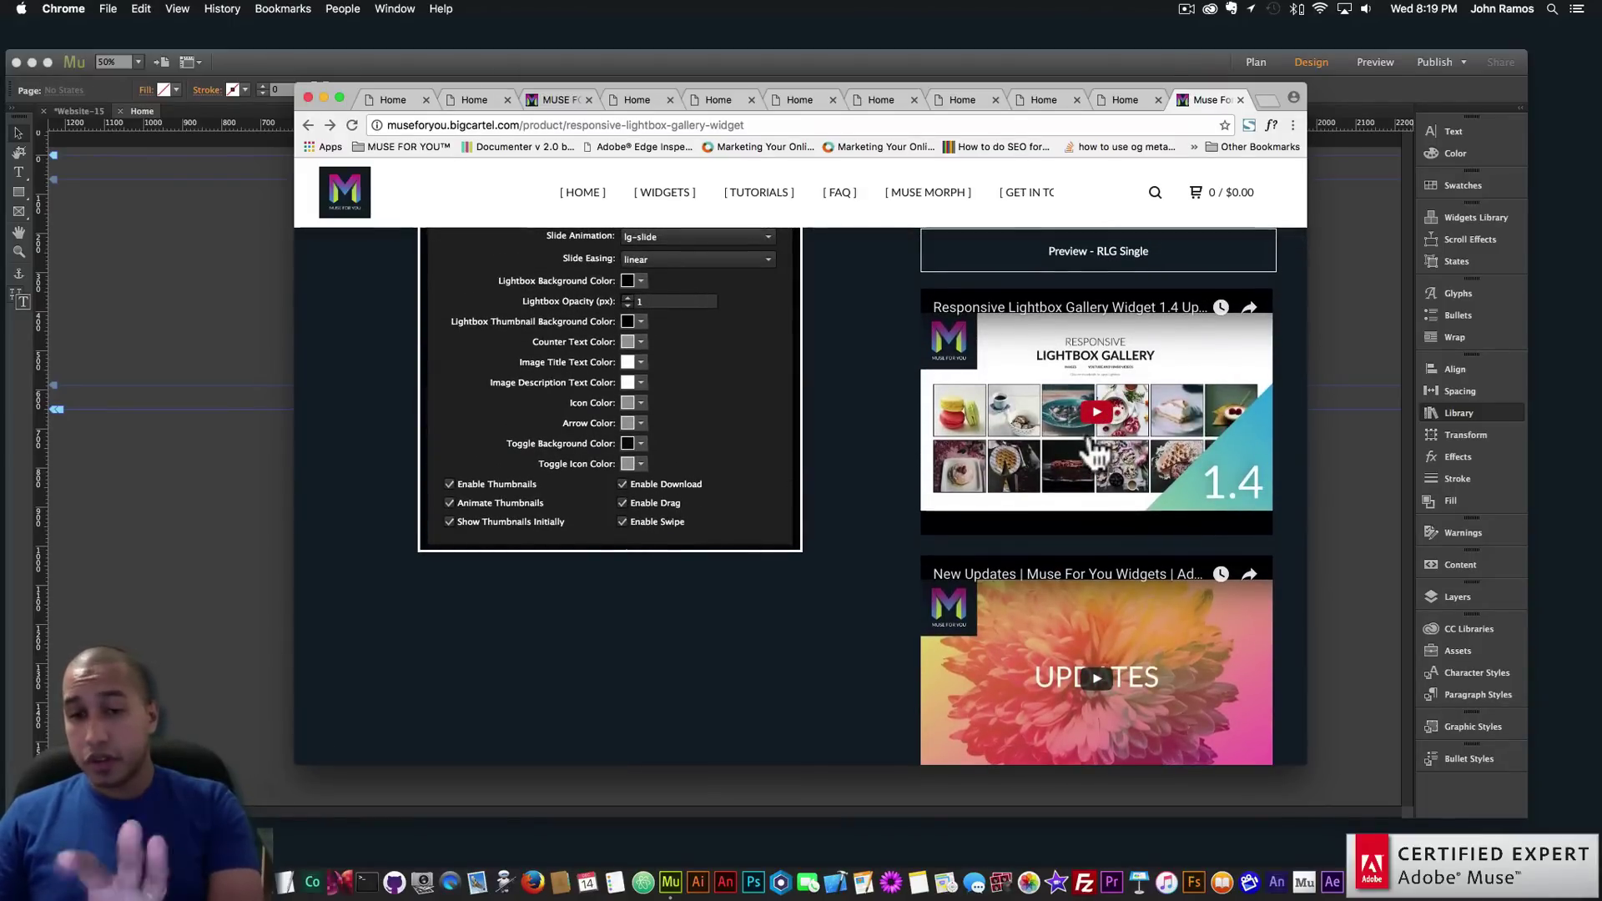
scroll(1012, 418, down, 1)
scroll(1010, 422, up, 3)
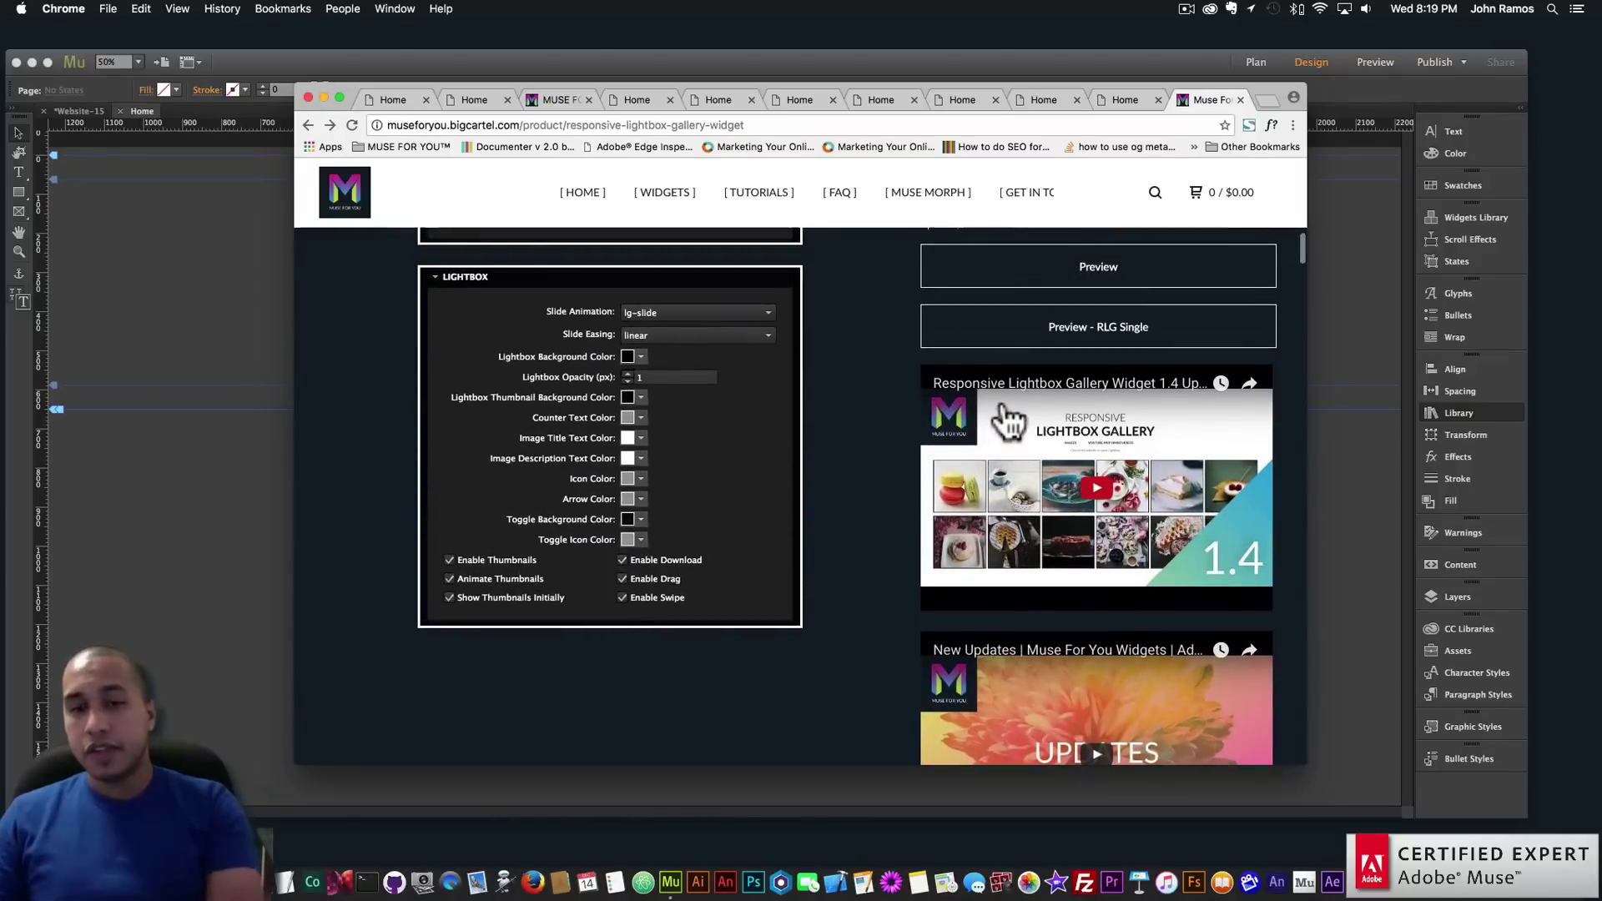
scroll(1026, 426, down, 10)
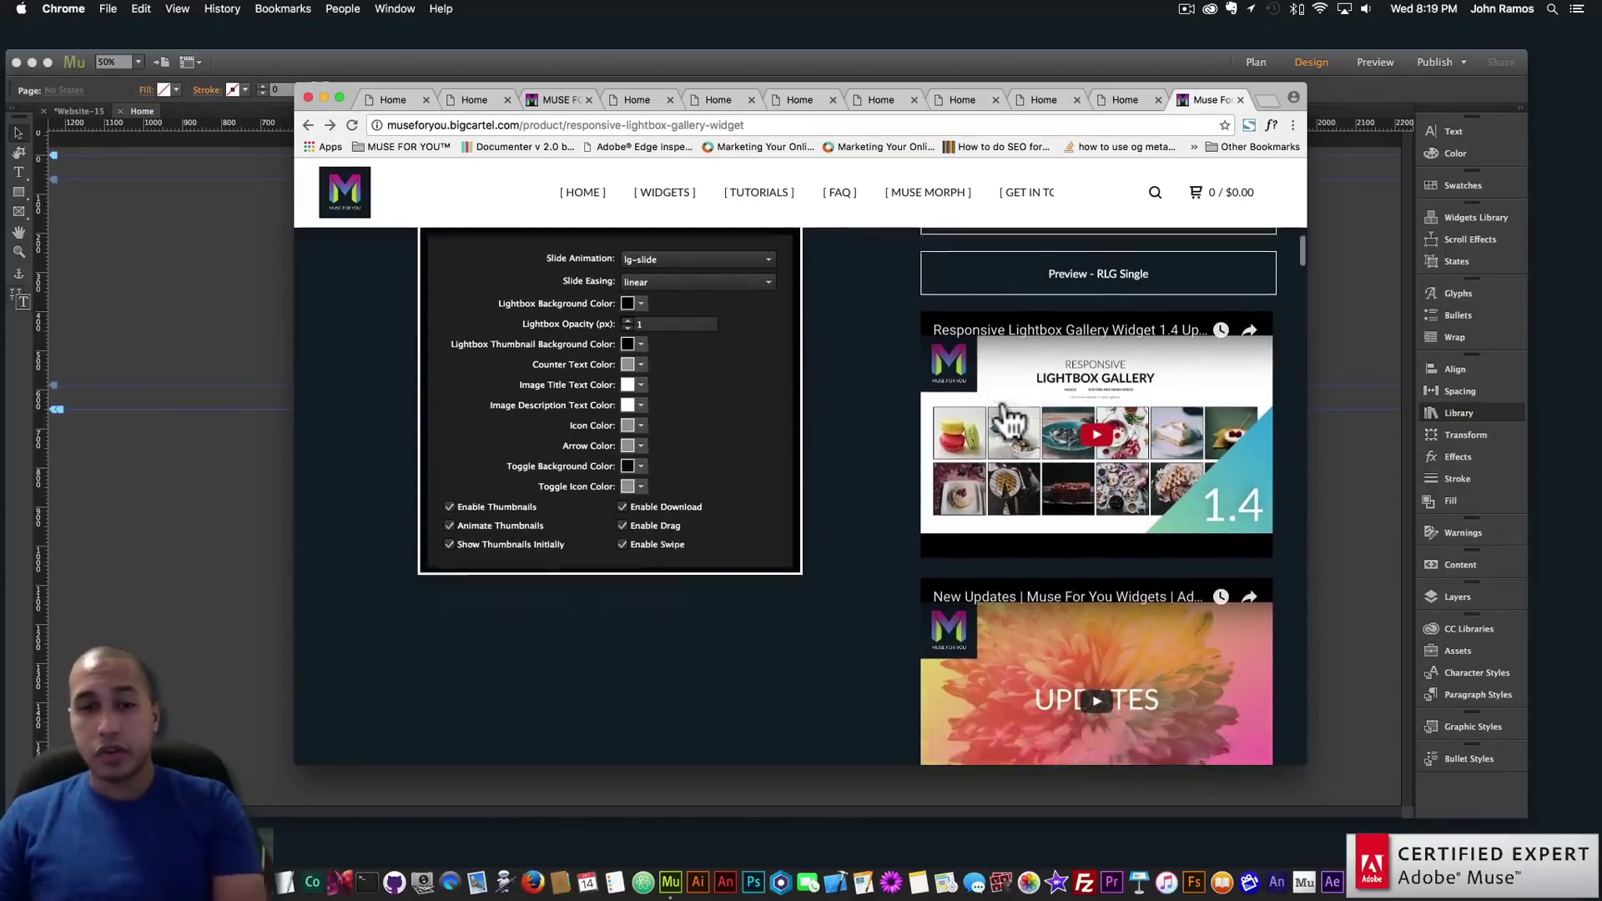
scroll(977, 409, down, 15)
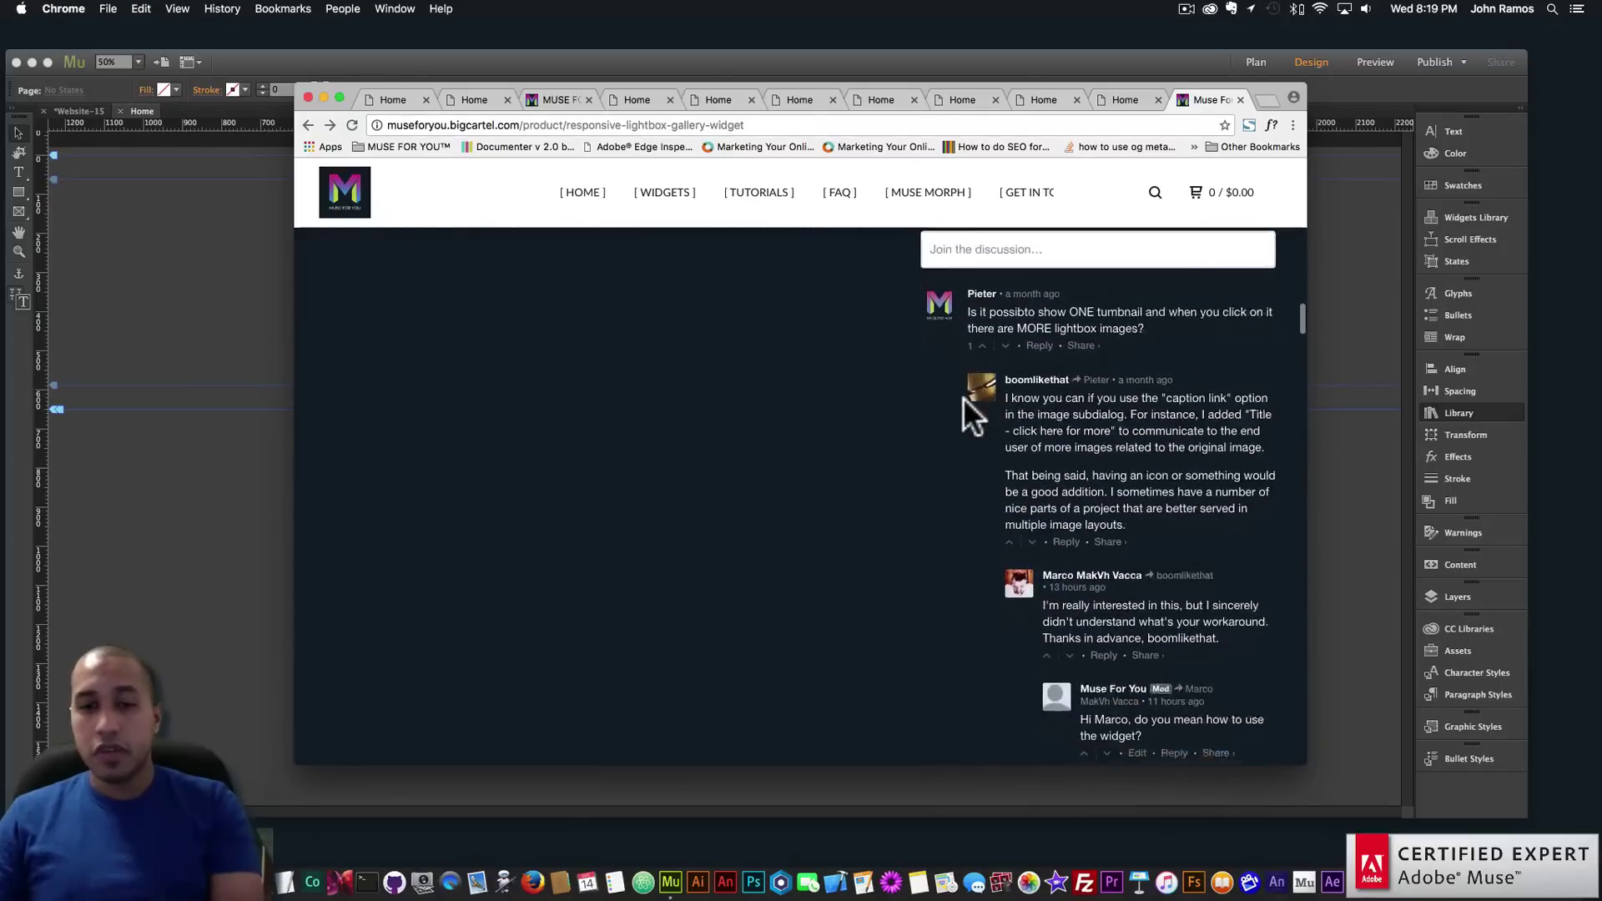
scroll(964, 399, up, 6)
scroll(963, 397, up, 10)
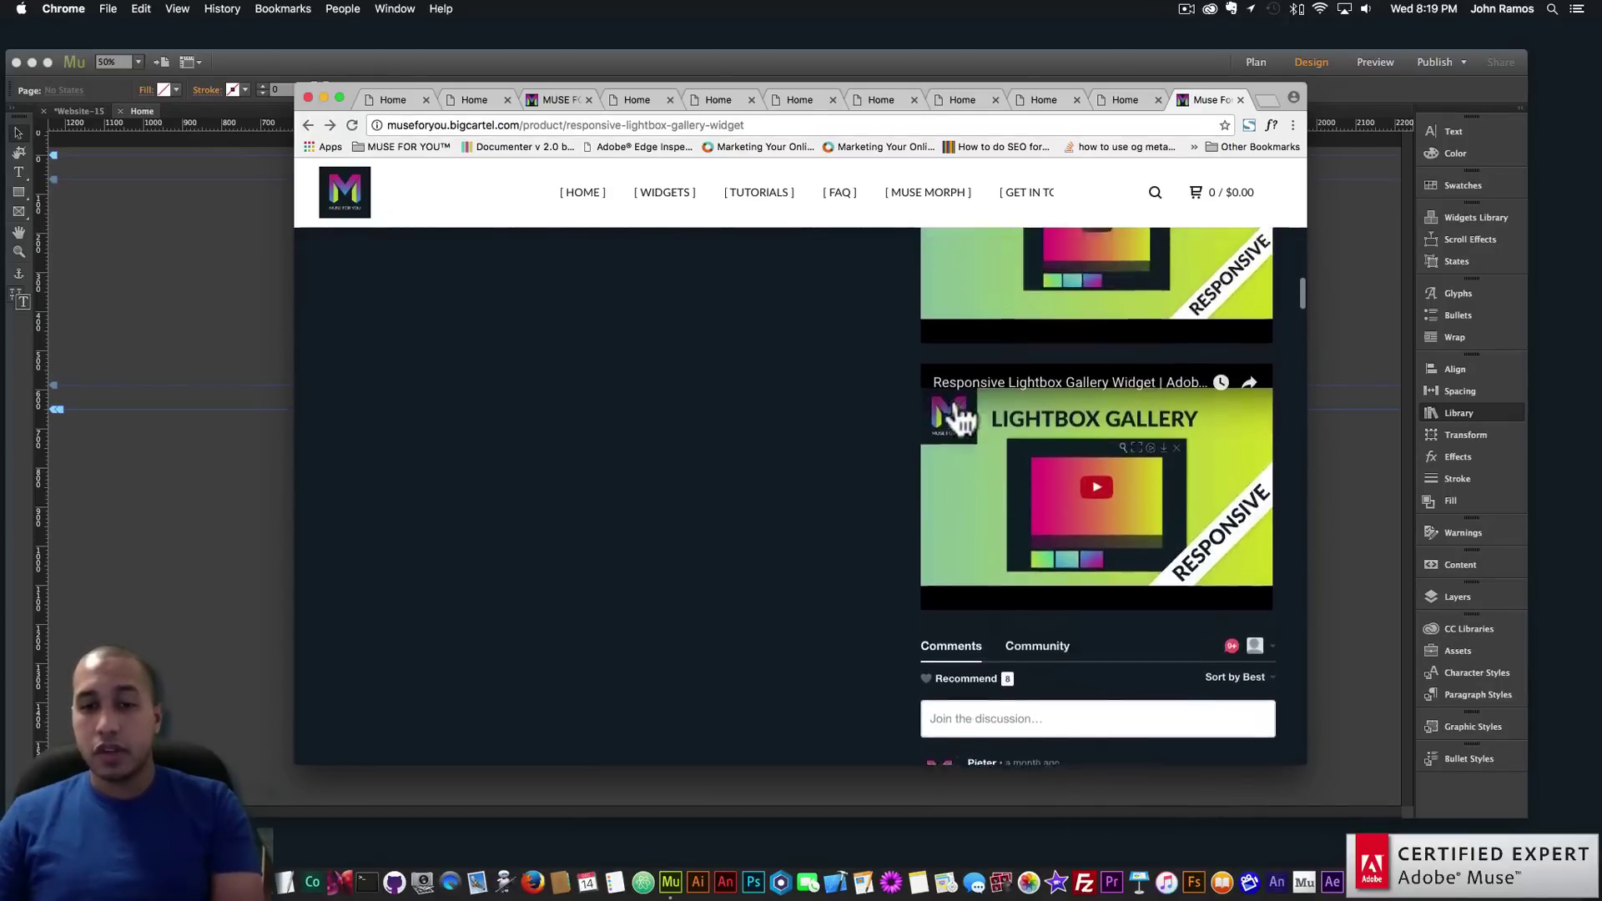
scroll(956, 417, up, 10)
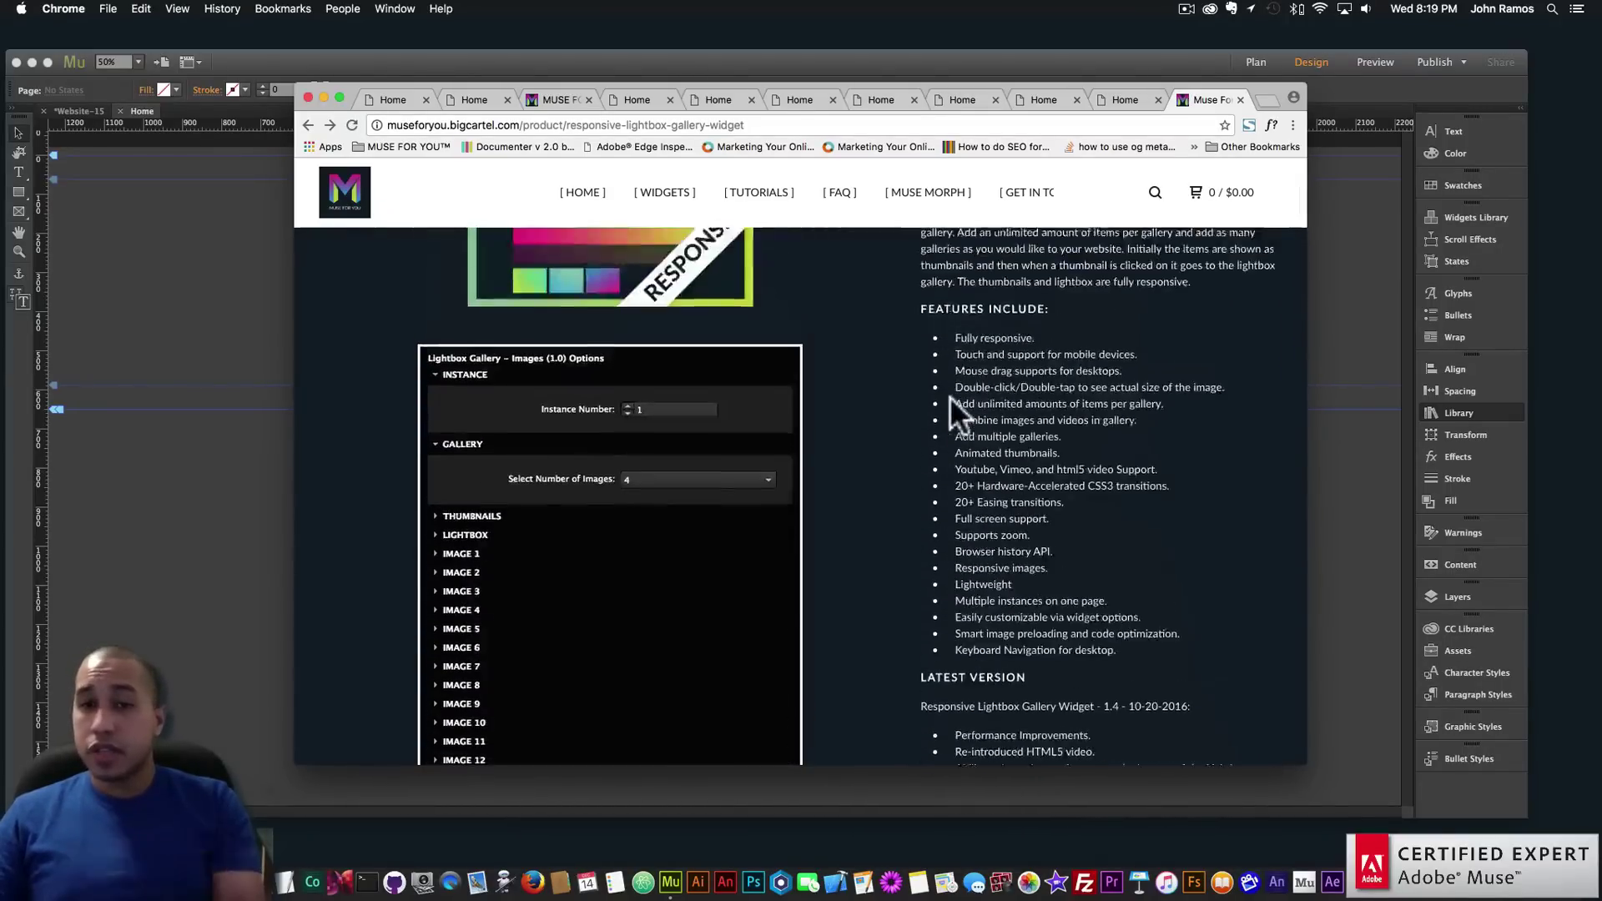